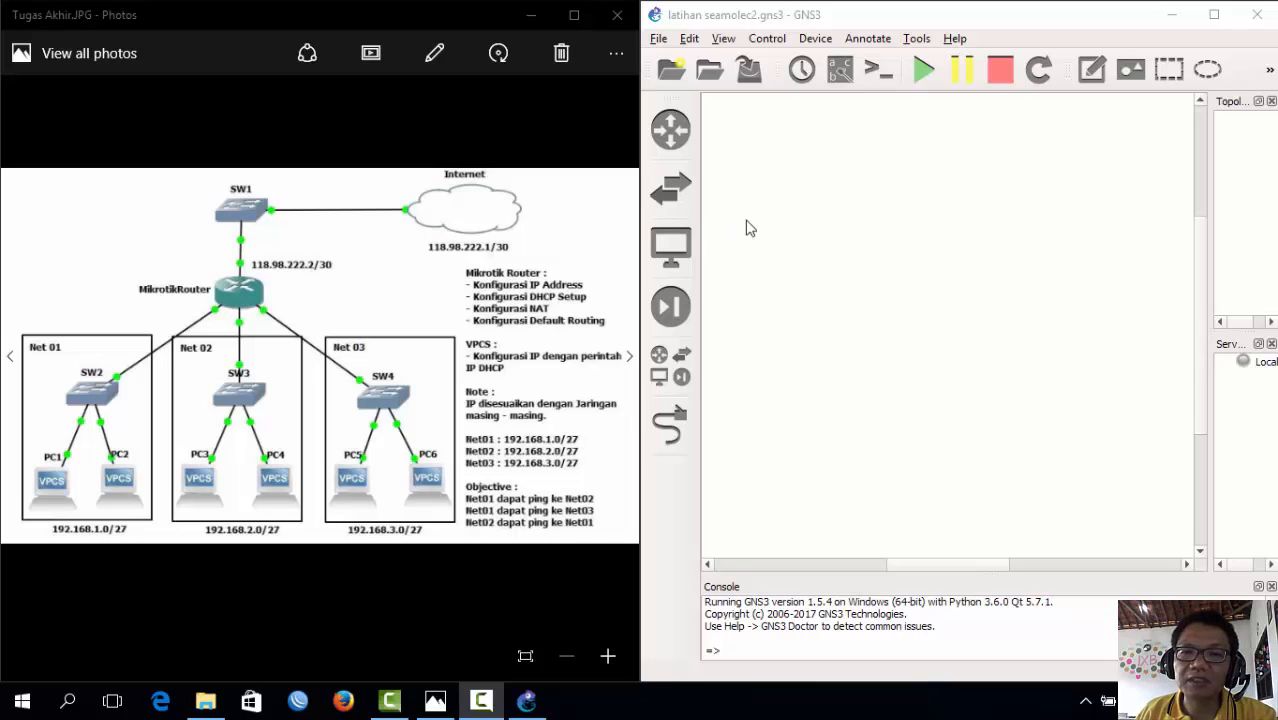
- Maximize the GNS3 window and place a Cloud node in the upper part of the workspace
click(1014, 217)
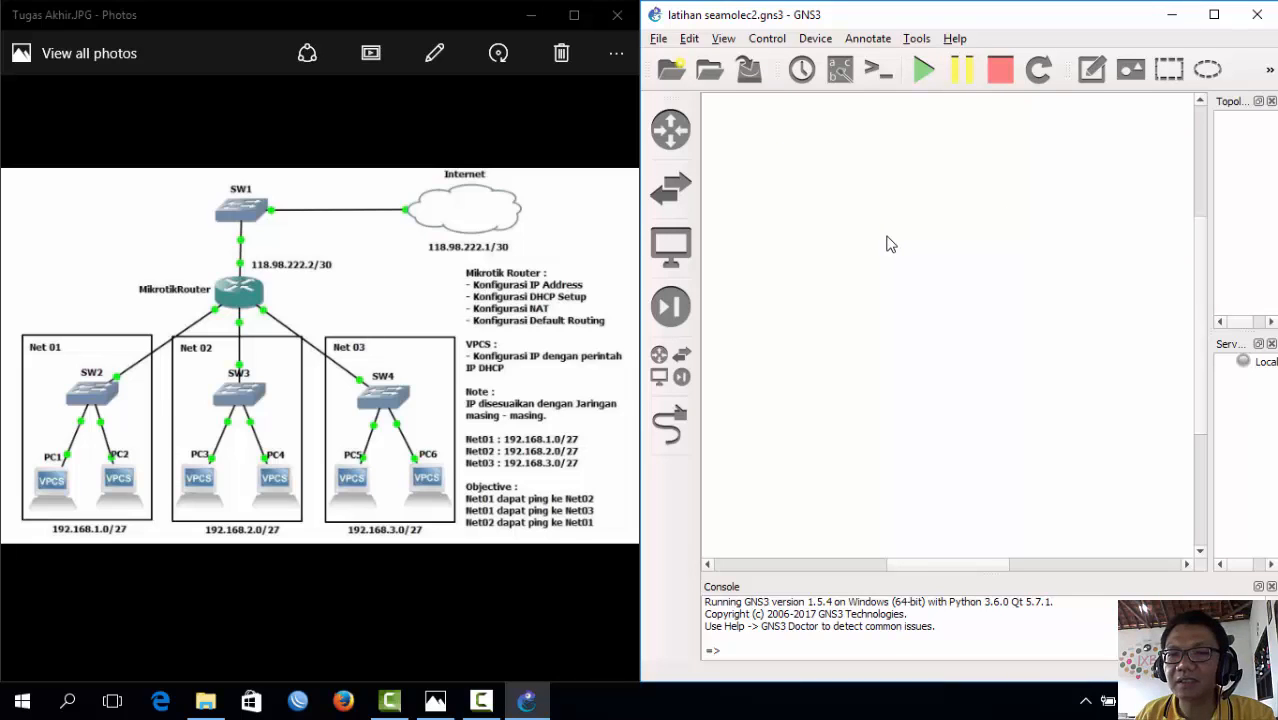
click(1215, 15)
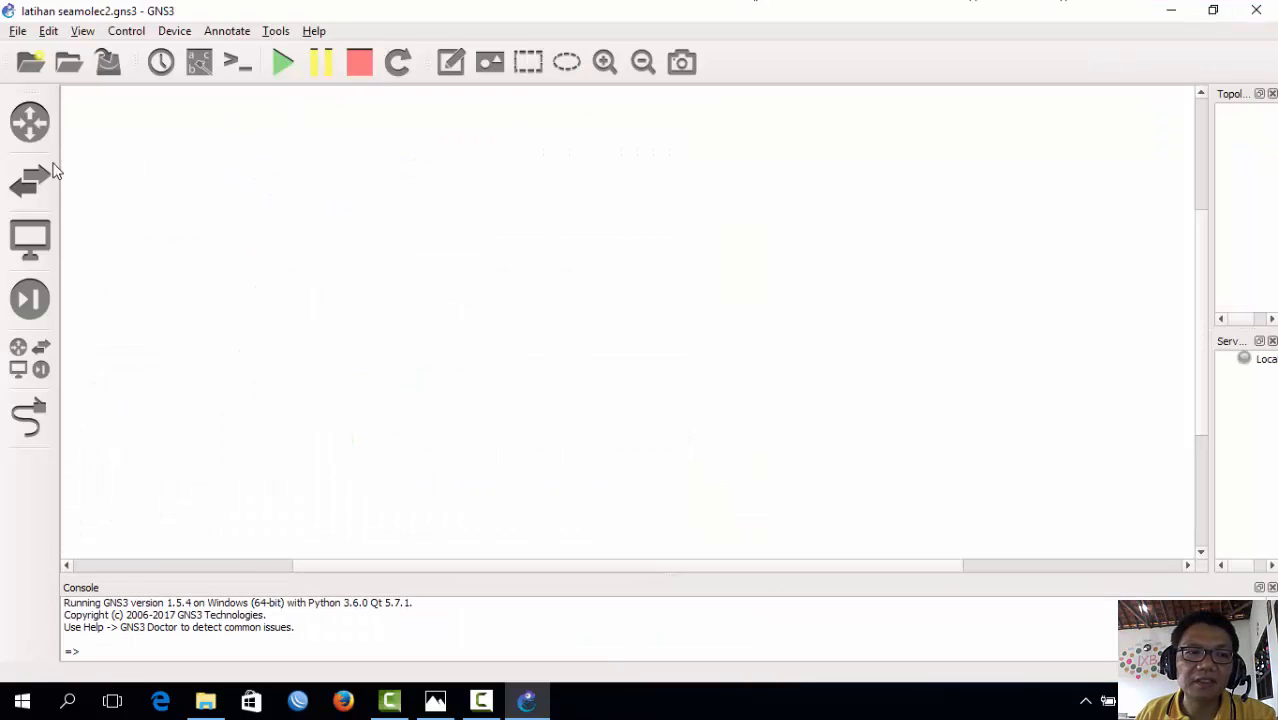
click(40, 370)
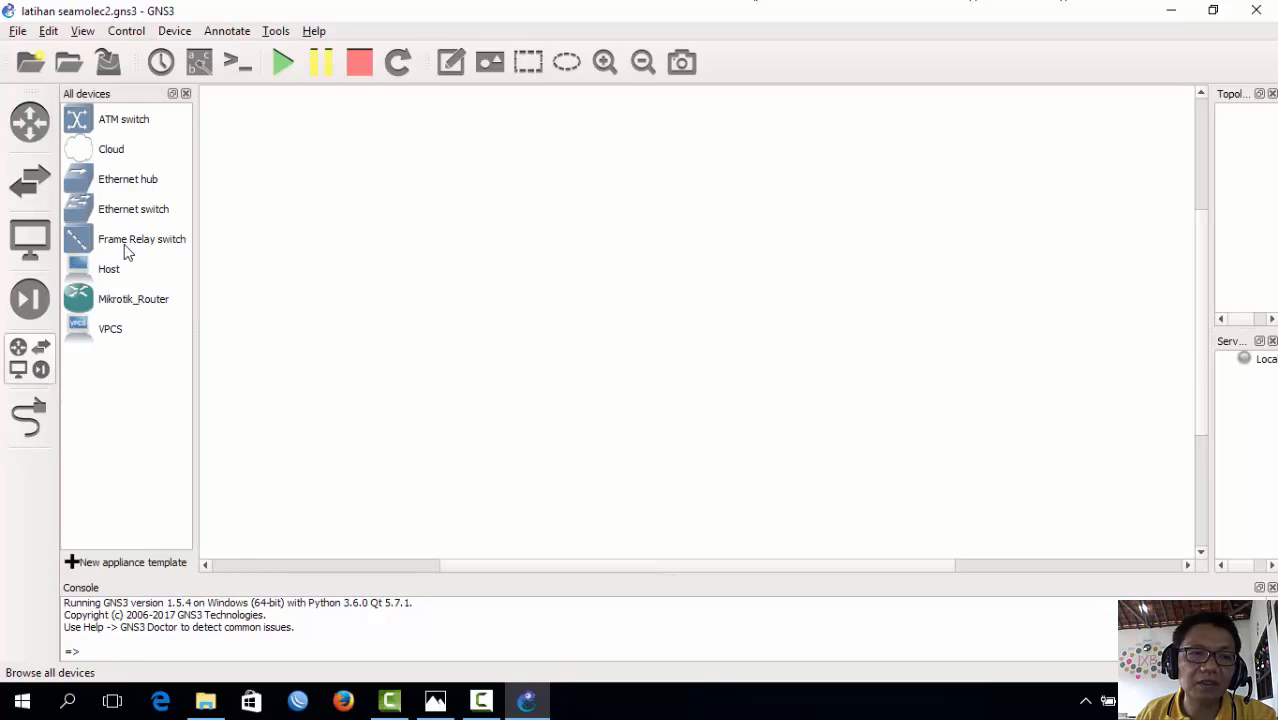
click(120, 150)
drag(120, 150, 740, 167)
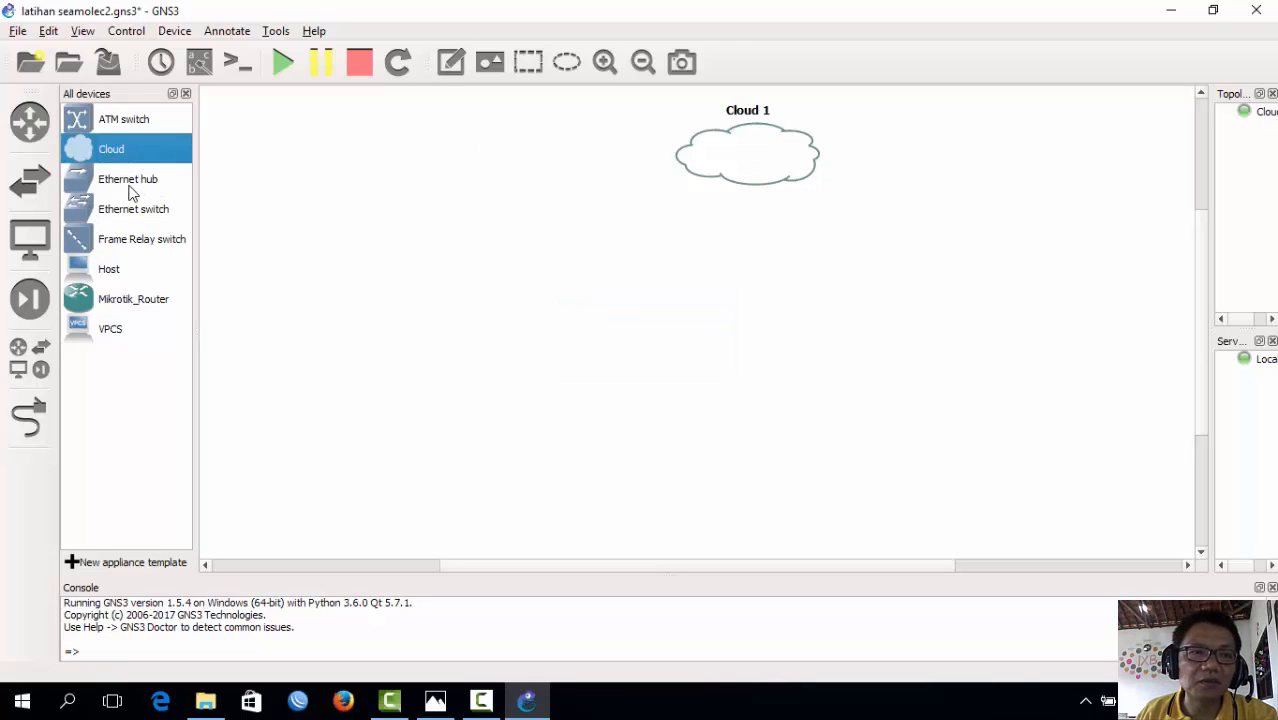
- Add an Ethernet switch to the left of the cloud and a Mikrotik_Router below that switch
mouse_move(130, 213)
mouse_down()
mouse_move(482, 200)
mouse_move(491, 185)
mouse_up()
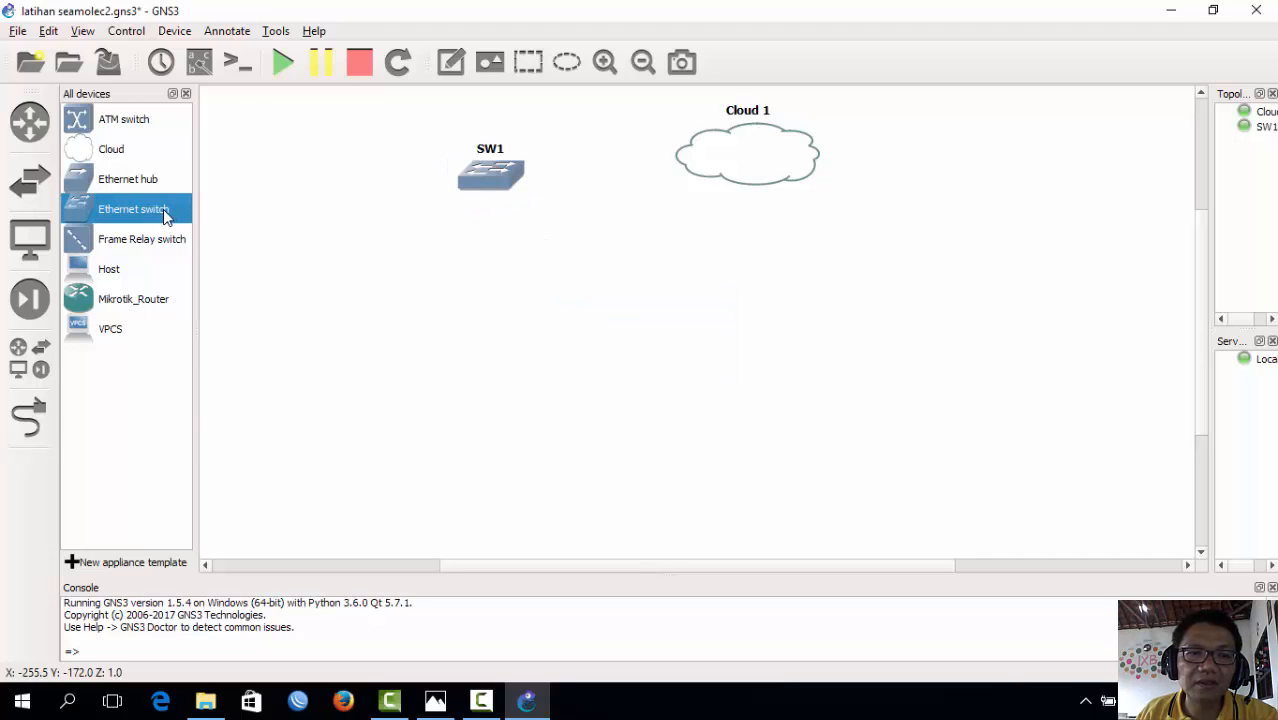
click(52, 123)
drag(85, 119, 505, 272)
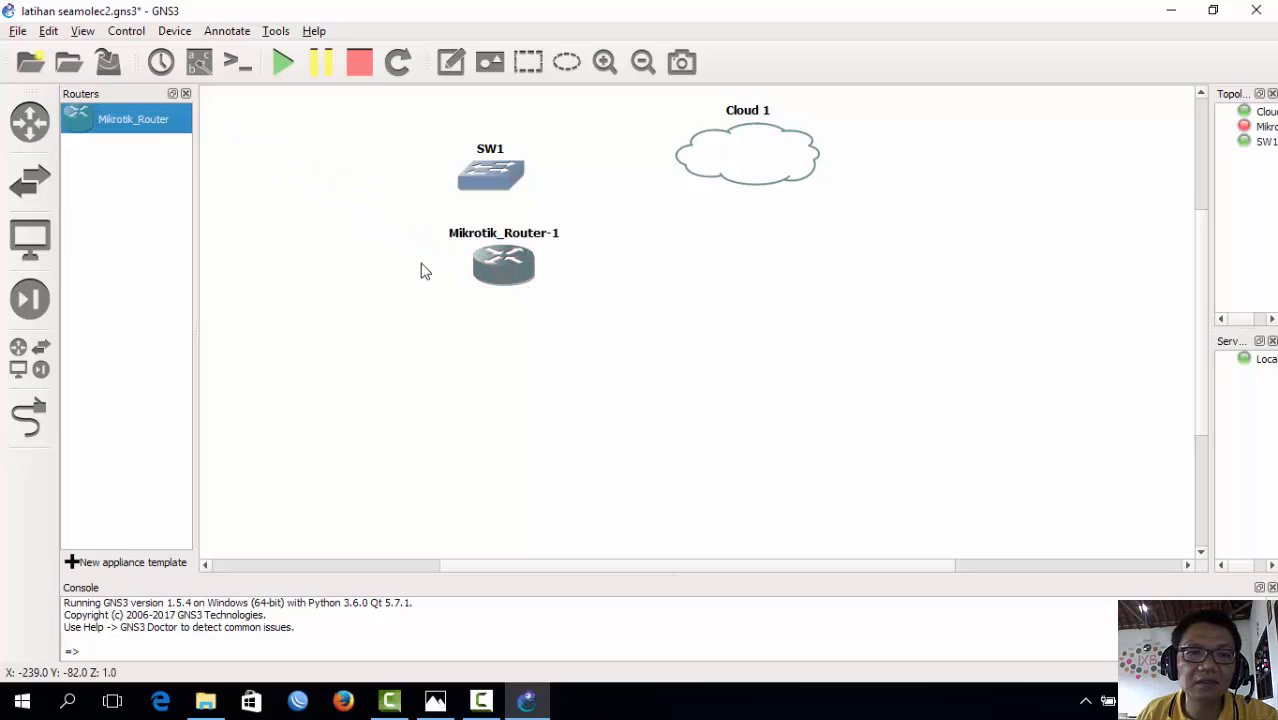
- Place three more Ethernet switches in a row below the router
click(30, 355)
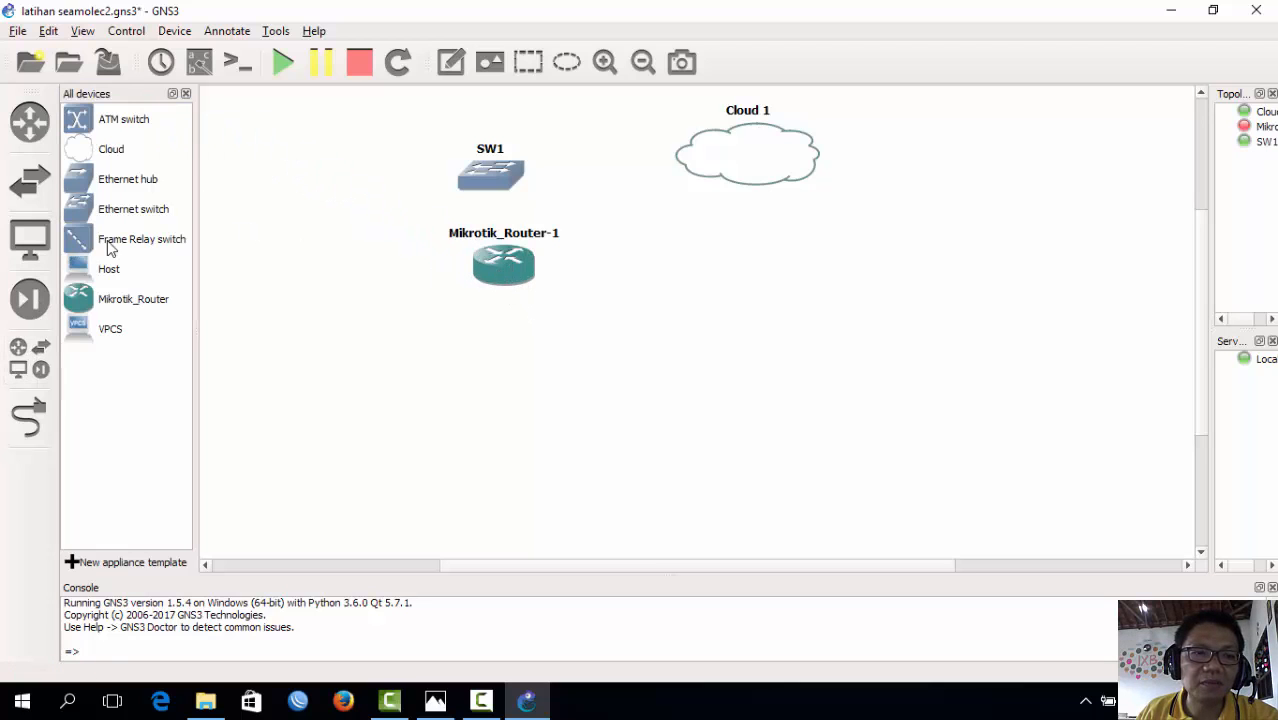
click(113, 210)
drag(113, 210, 342, 366)
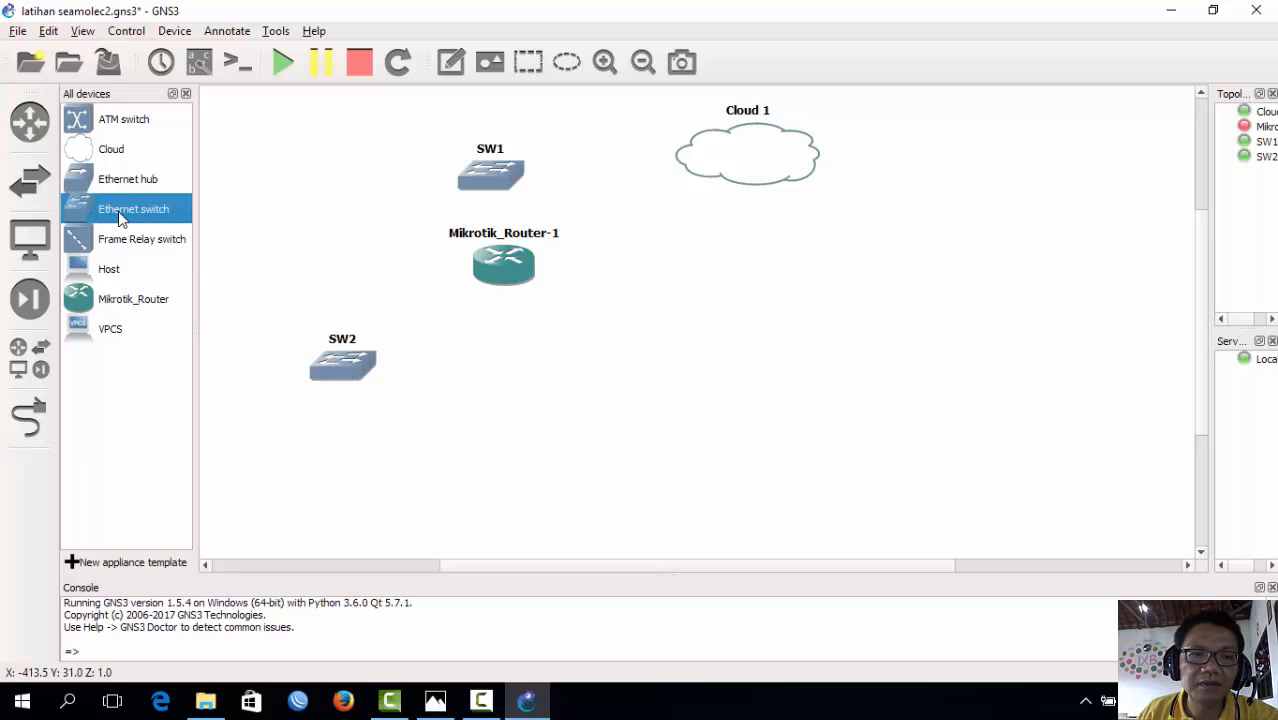
drag(118, 211, 538, 388)
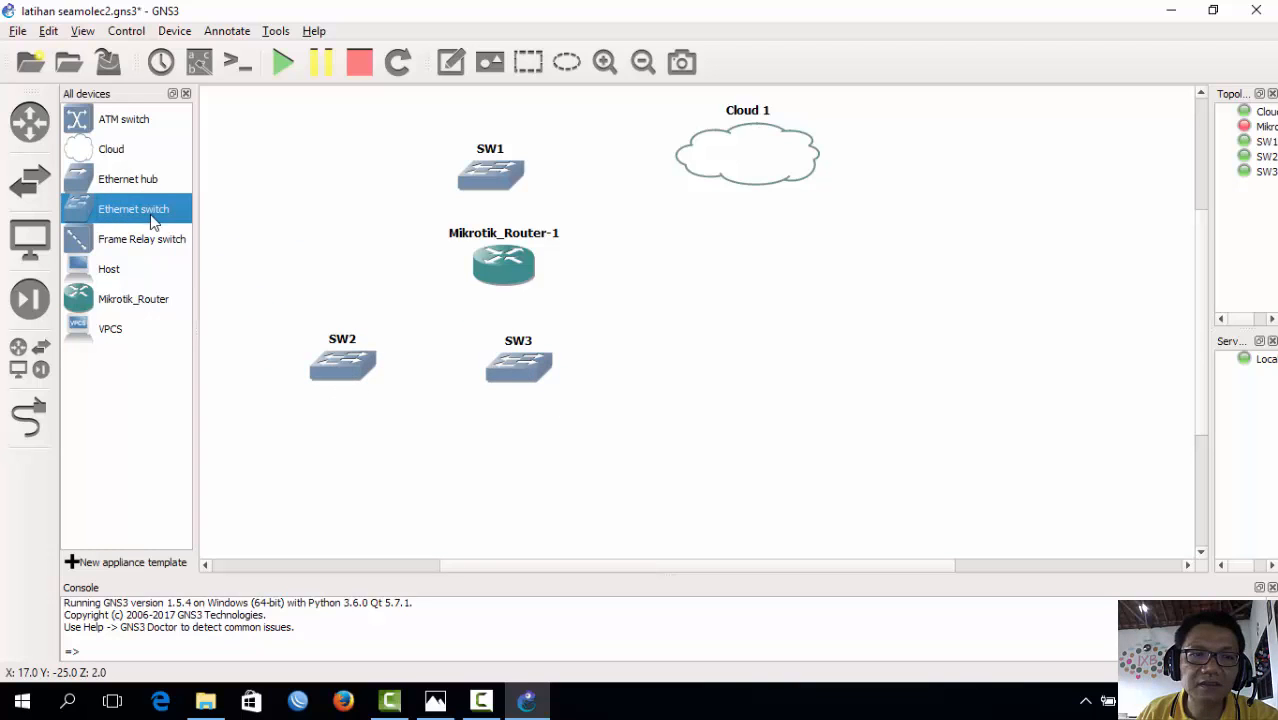
drag(154, 214, 714, 392)
- Place six VPCS nodes in a row beneath the three lower switches, two under each switch
drag(112, 335, 287, 505)
drag(120, 342, 595, 517)
drag(170, 330, 674, 514)
drag(180, 335, 816, 546)
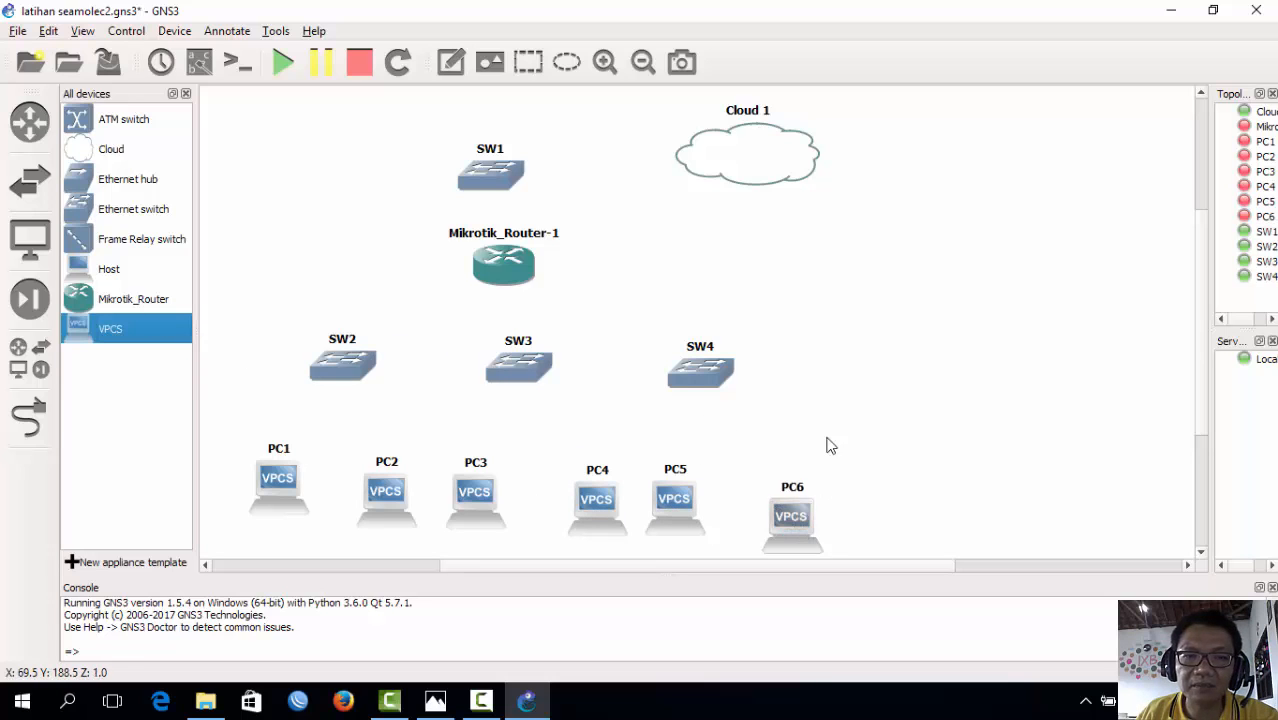
- Close the device list and rearrange SW1, the router and the SW2, SW3 and SW4 row into a tidy tree layout
click(185, 93)
drag(424, 195, 475, 170)
drag(434, 265, 459, 261)
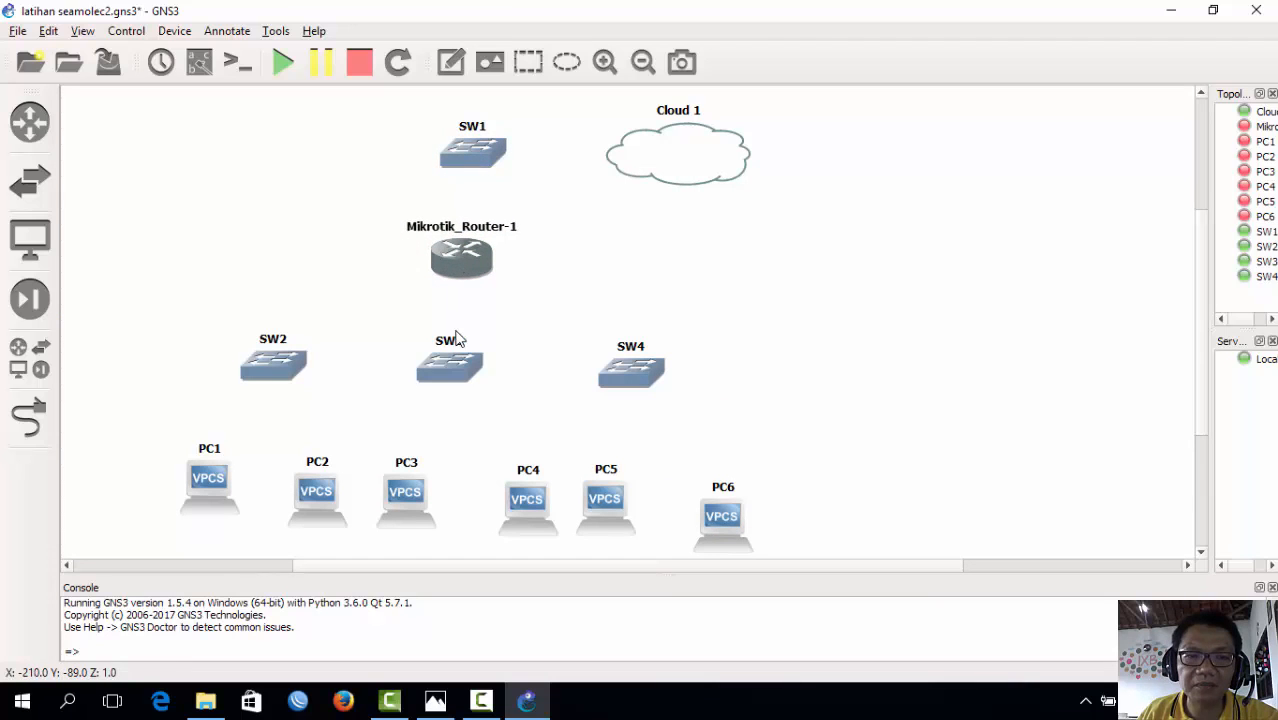
drag(430, 381, 434, 372)
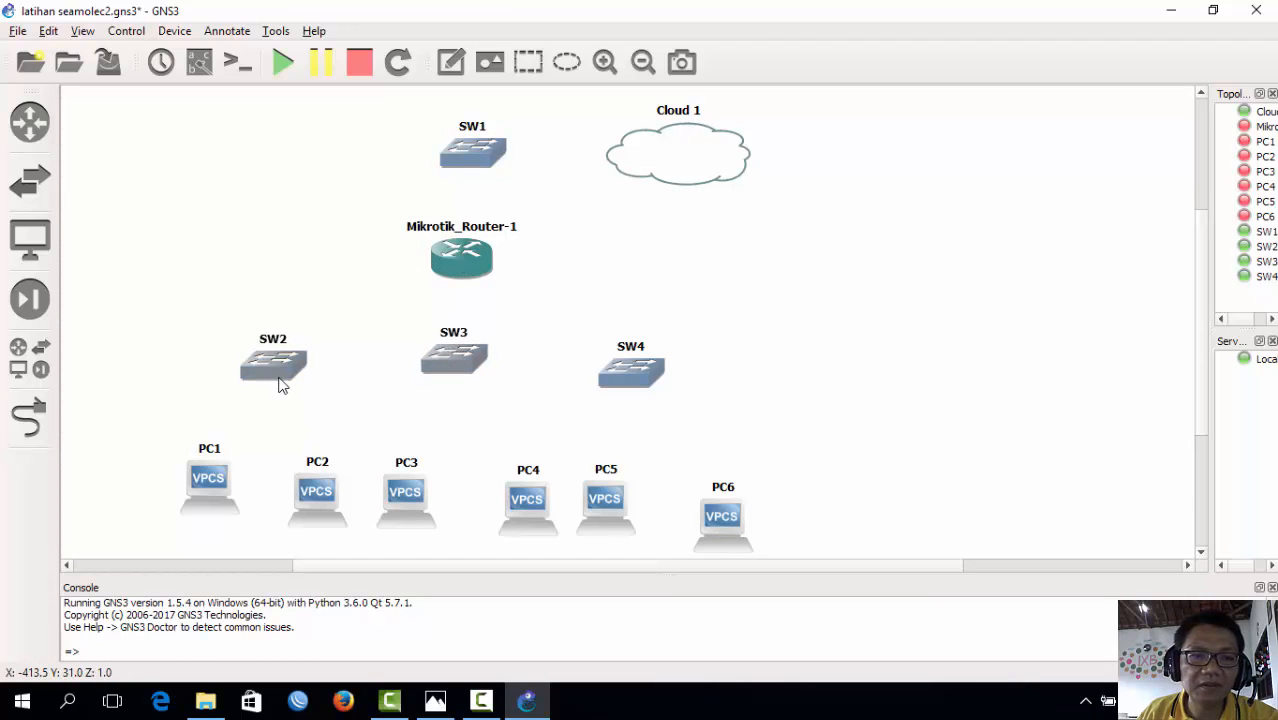
drag(282, 382, 273, 369)
drag(533, 483, 516, 480)
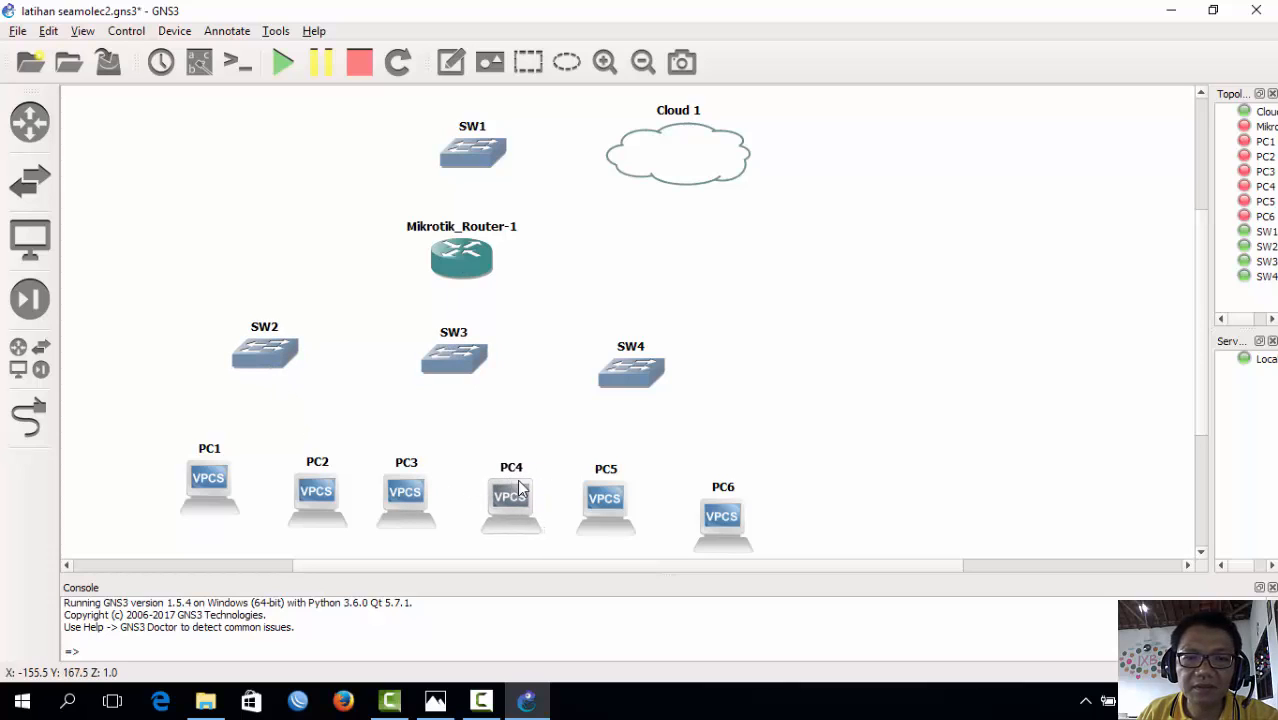
drag(636, 381, 651, 366)
drag(476, 371, 484, 366)
- Align the VPCS nodes PC1, PC4, PC5 and PC6 into an even row with the other PCs
drag(720, 510, 715, 491)
drag(609, 504, 622, 493)
drag(513, 503, 518, 488)
drag(222, 500, 220, 512)
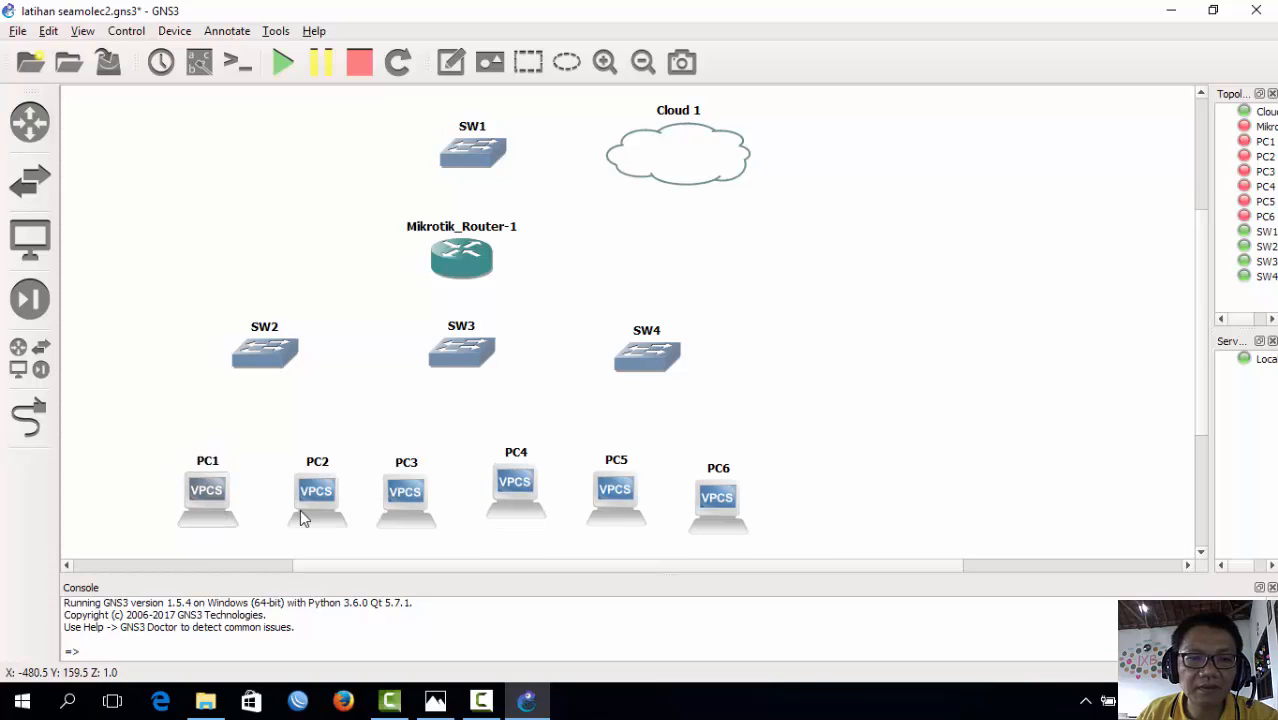
drag(520, 484, 521, 494)
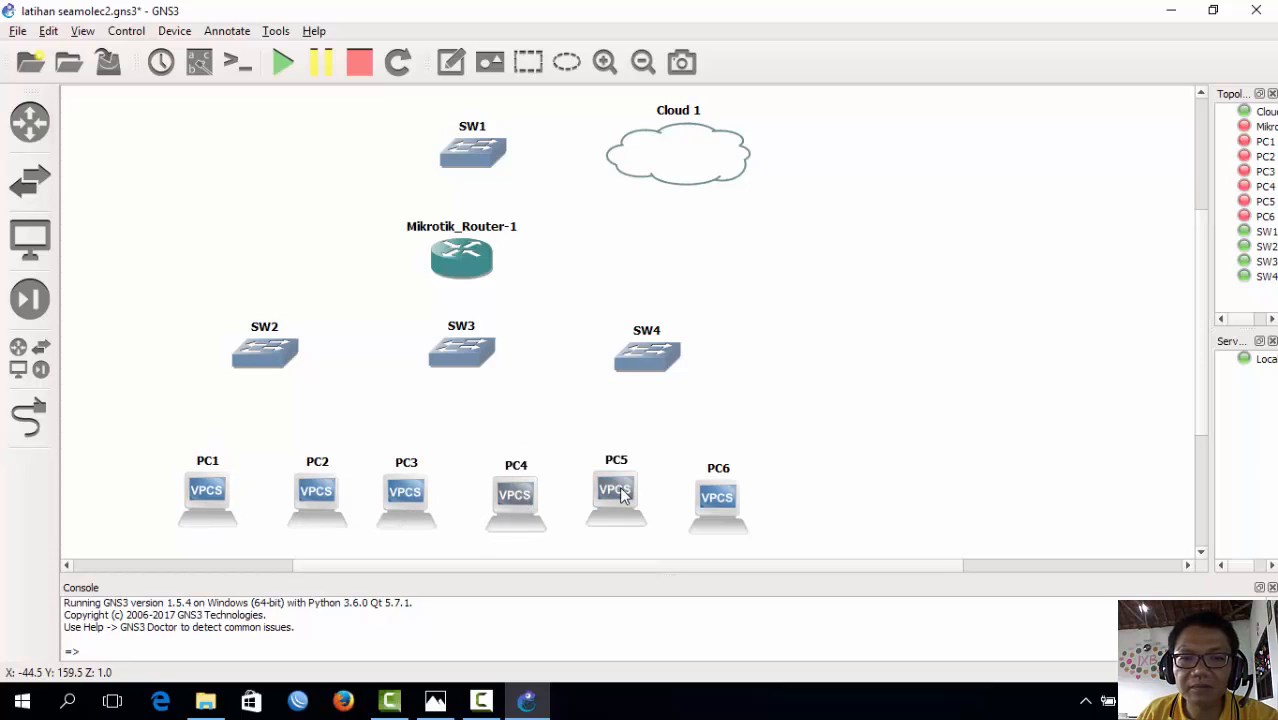
drag(617, 494, 622, 500)
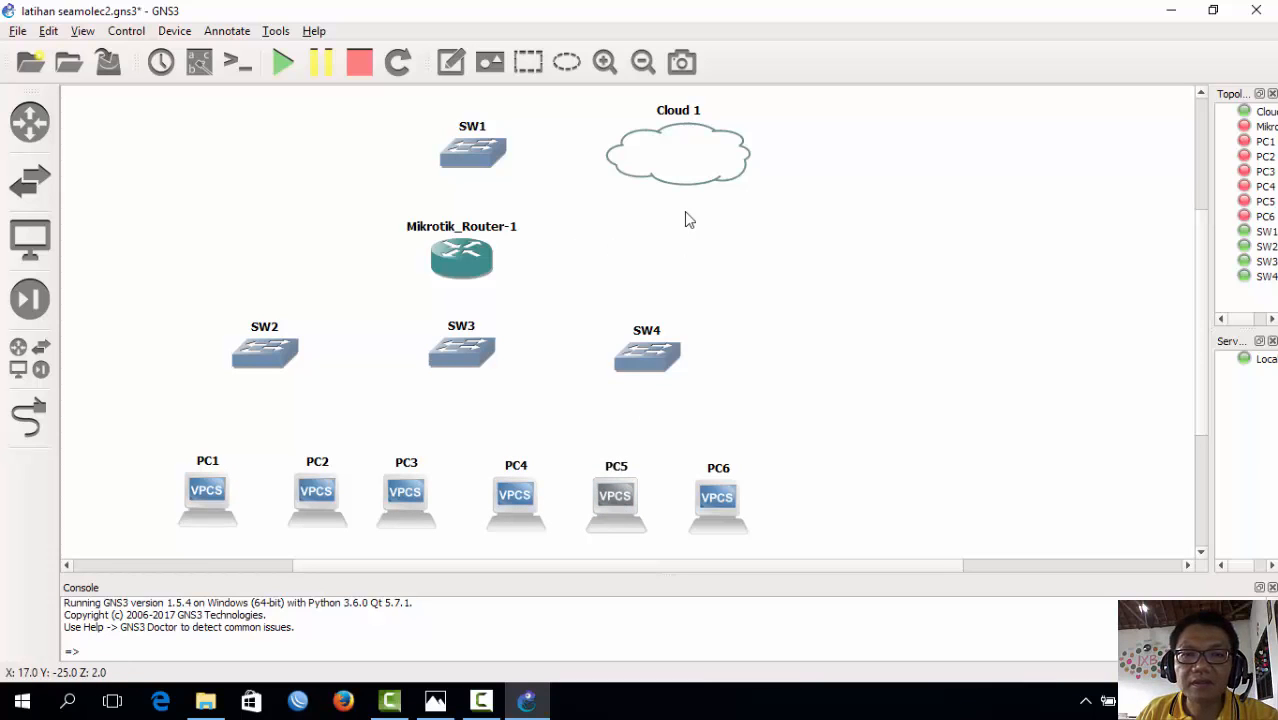
- Change the cloud's hostname to Internet
right_click(697, 154)
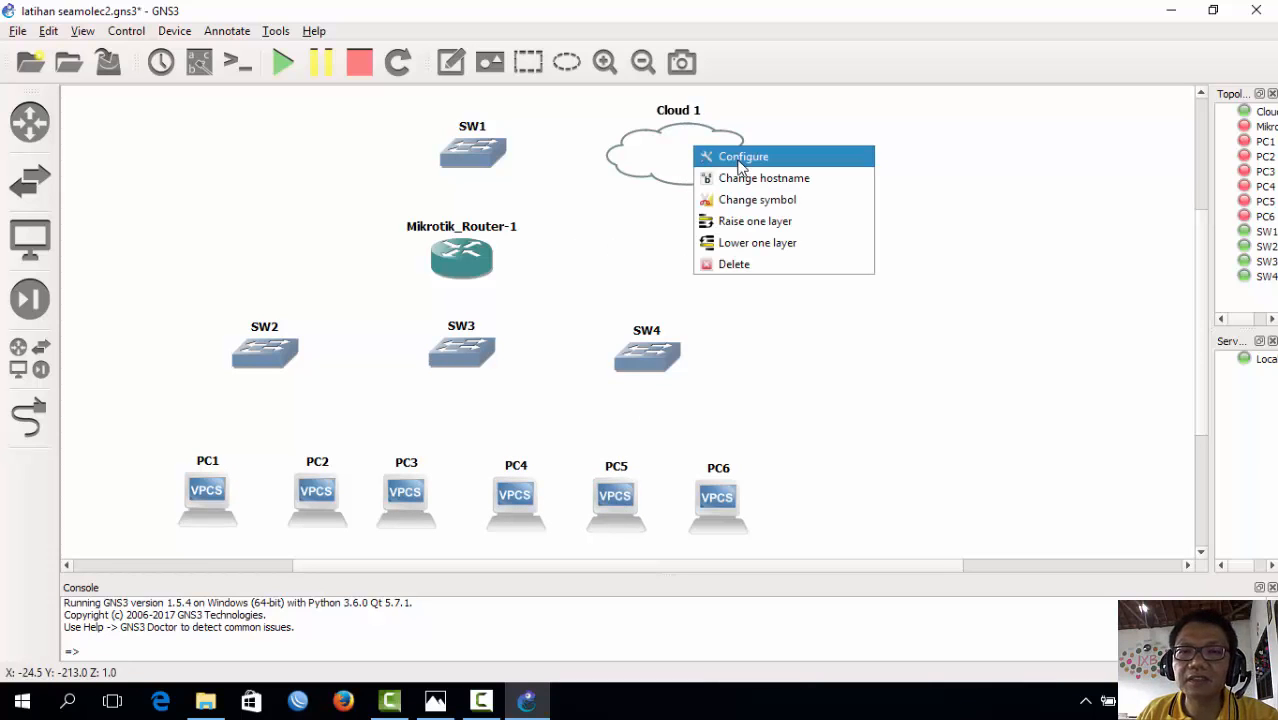
click(766, 190)
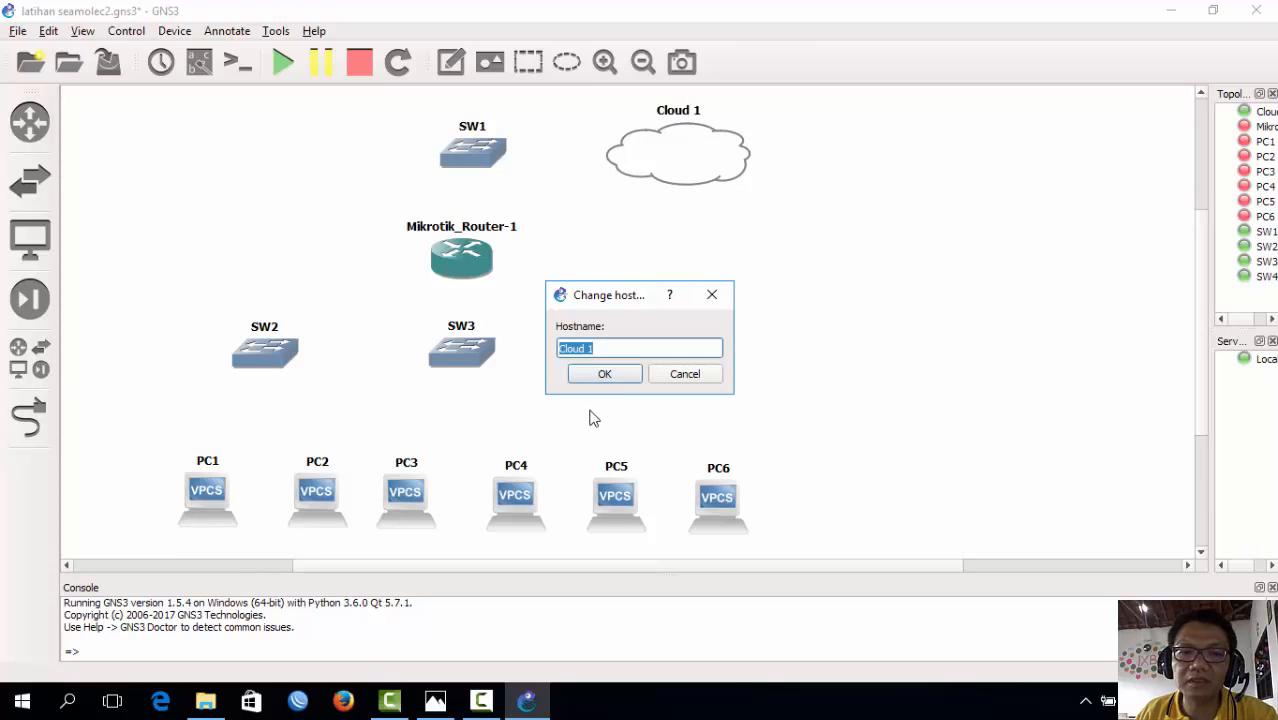
text(Inter)
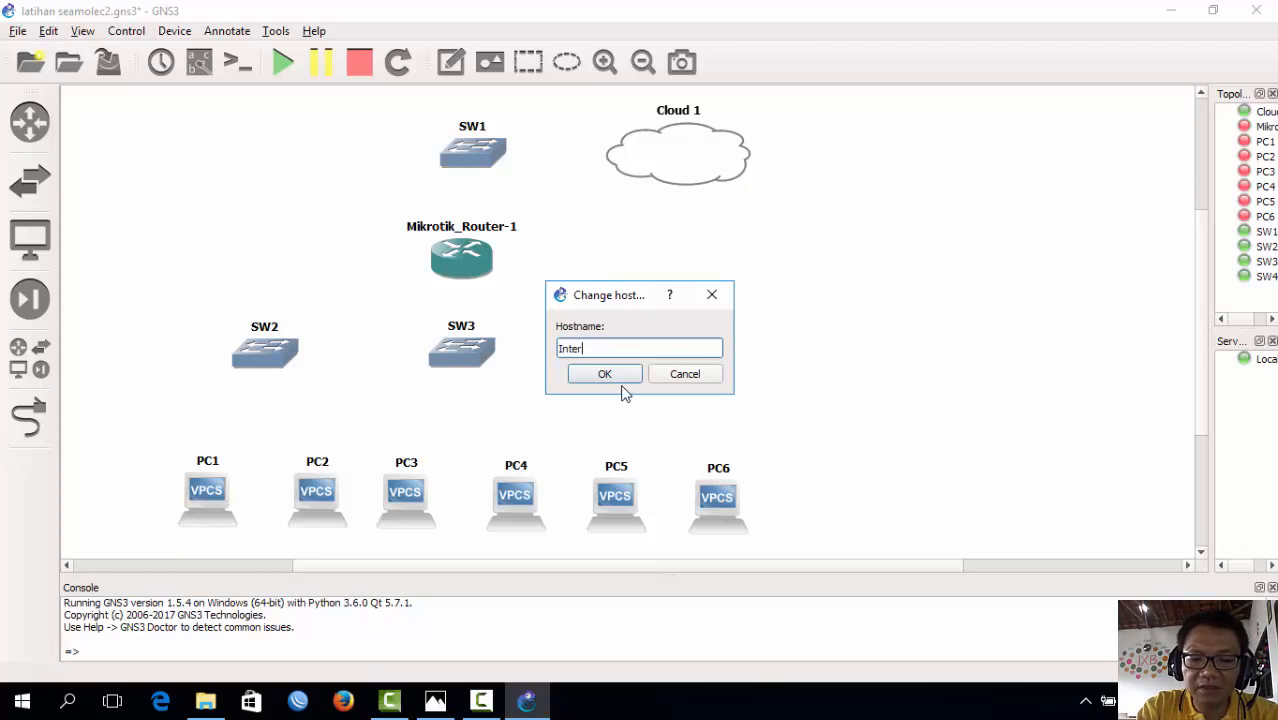
text(net)
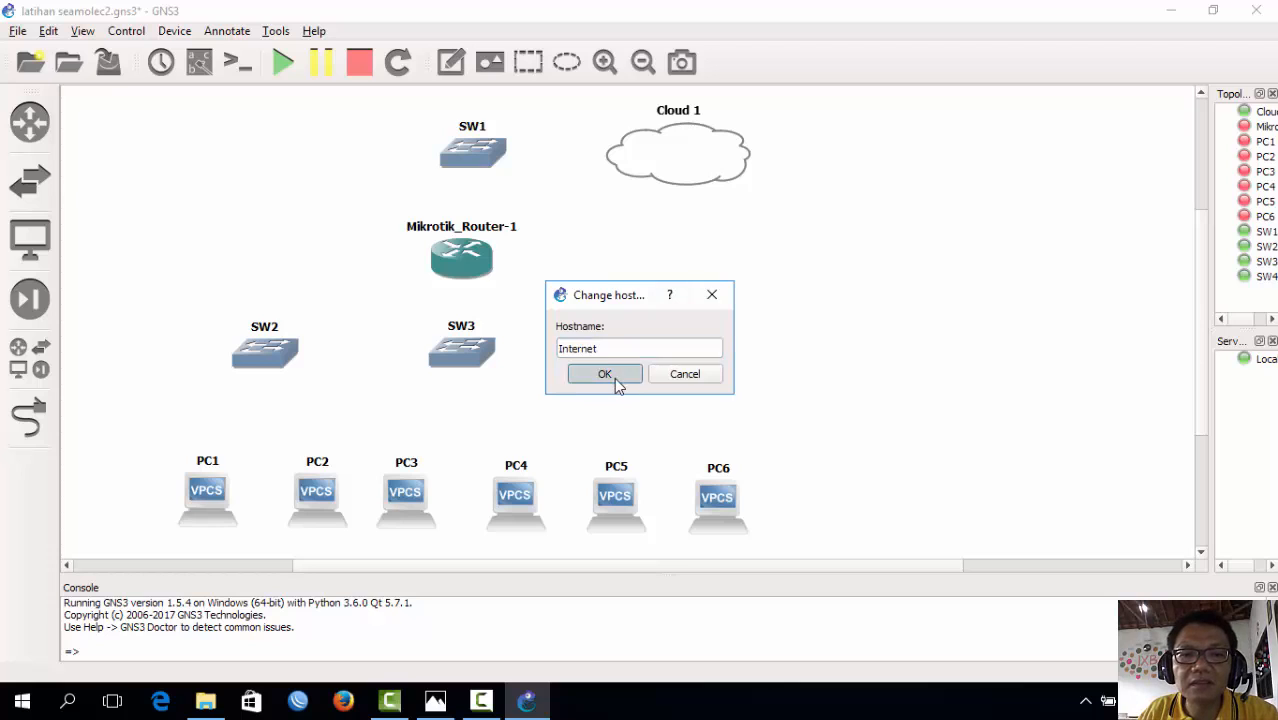
click(612, 376)
- Change the router's hostname to Mikrotik_Router and move its label to the left of the router symbol
right_click(474, 263)
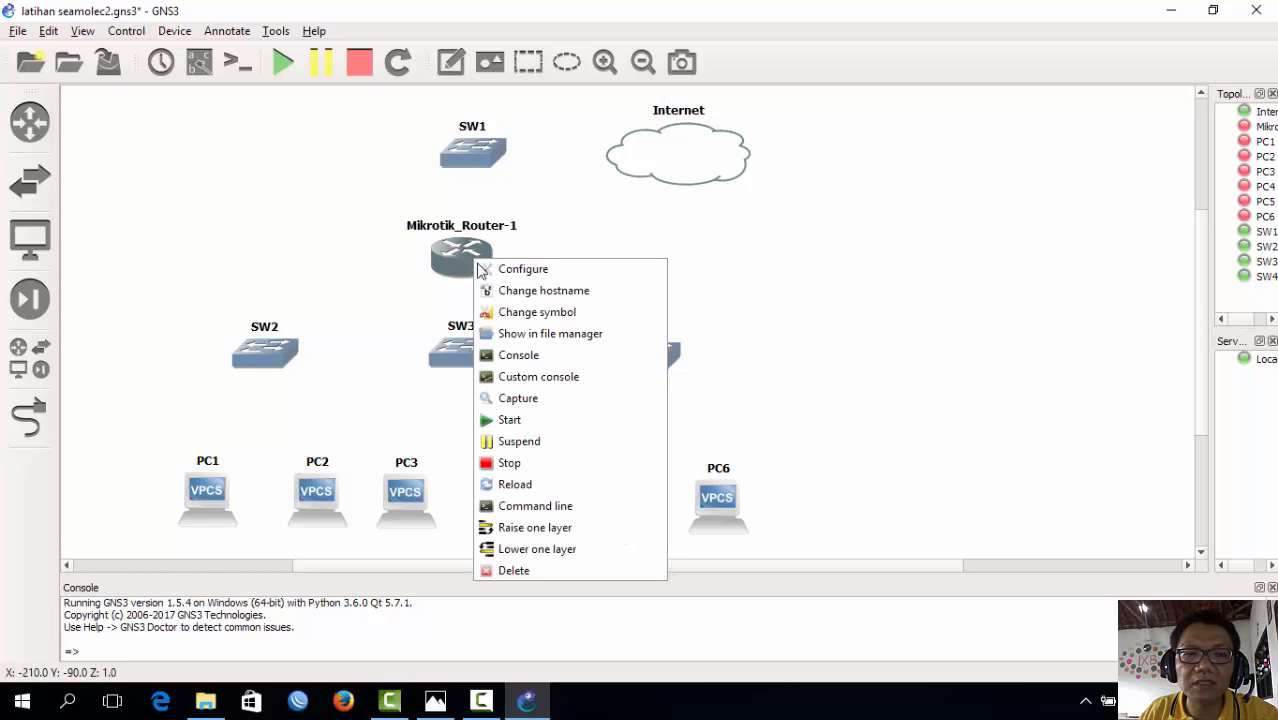
click(525, 289)
click(649, 351)
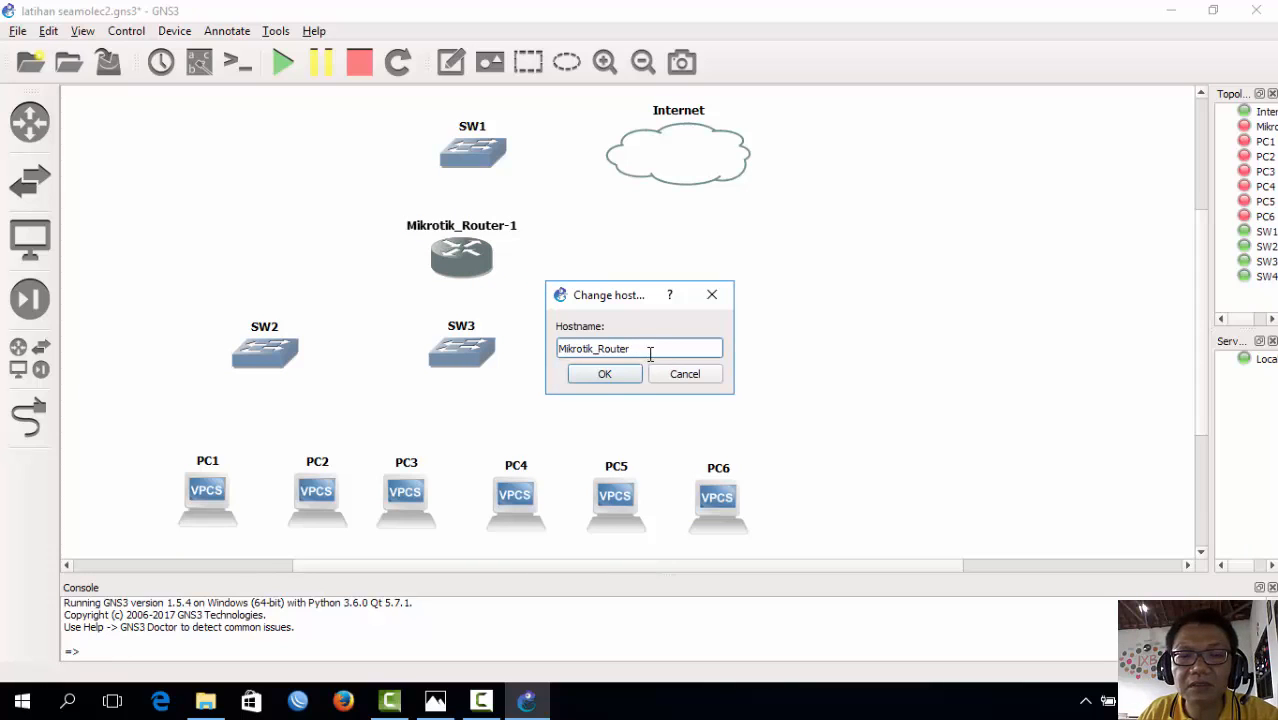
click(605, 373)
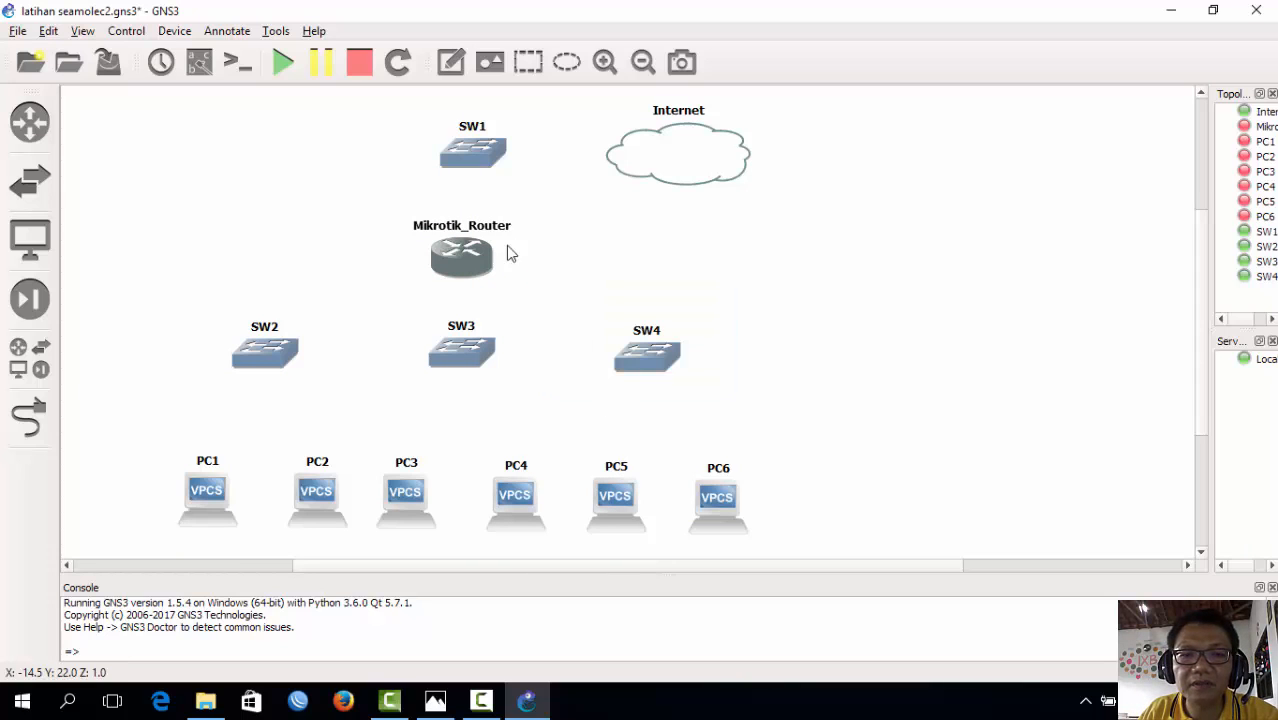
click(458, 230)
drag(458, 232, 380, 246)
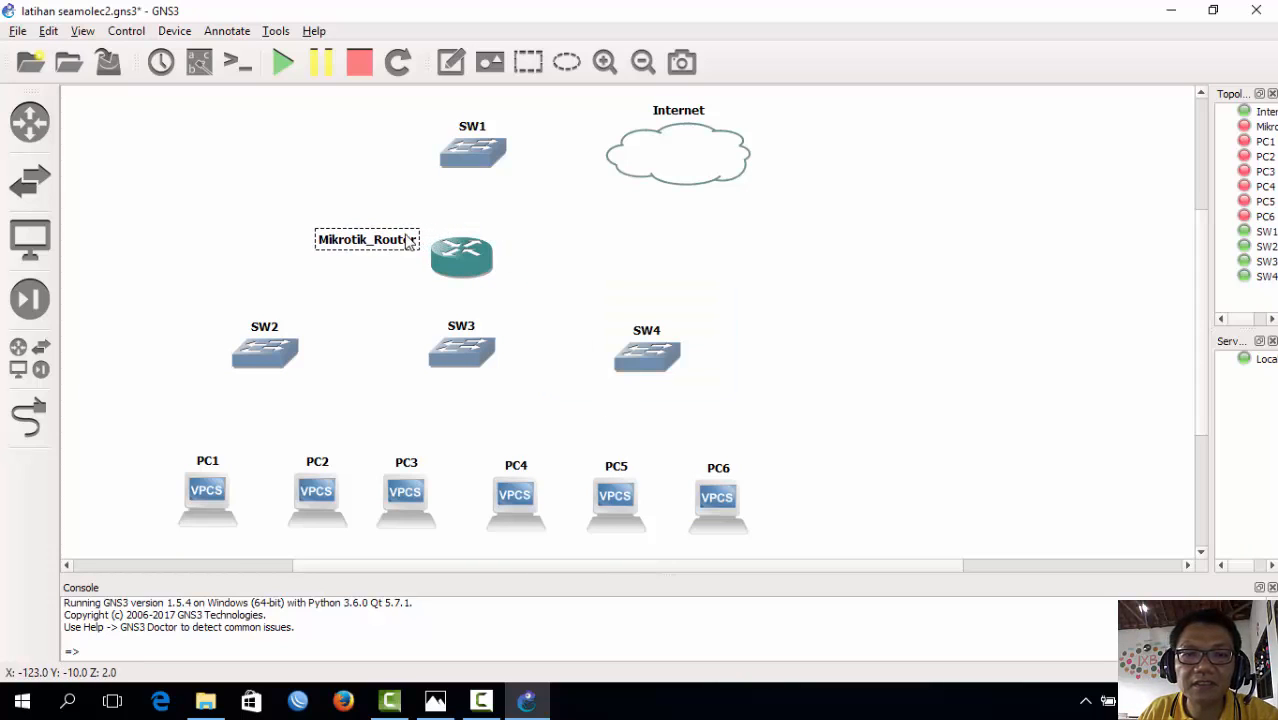
- Add the Npcap Loopback Adapter as a generic Ethernet NIO to the Internet cloud and apply the configuration
right_click(686, 145)
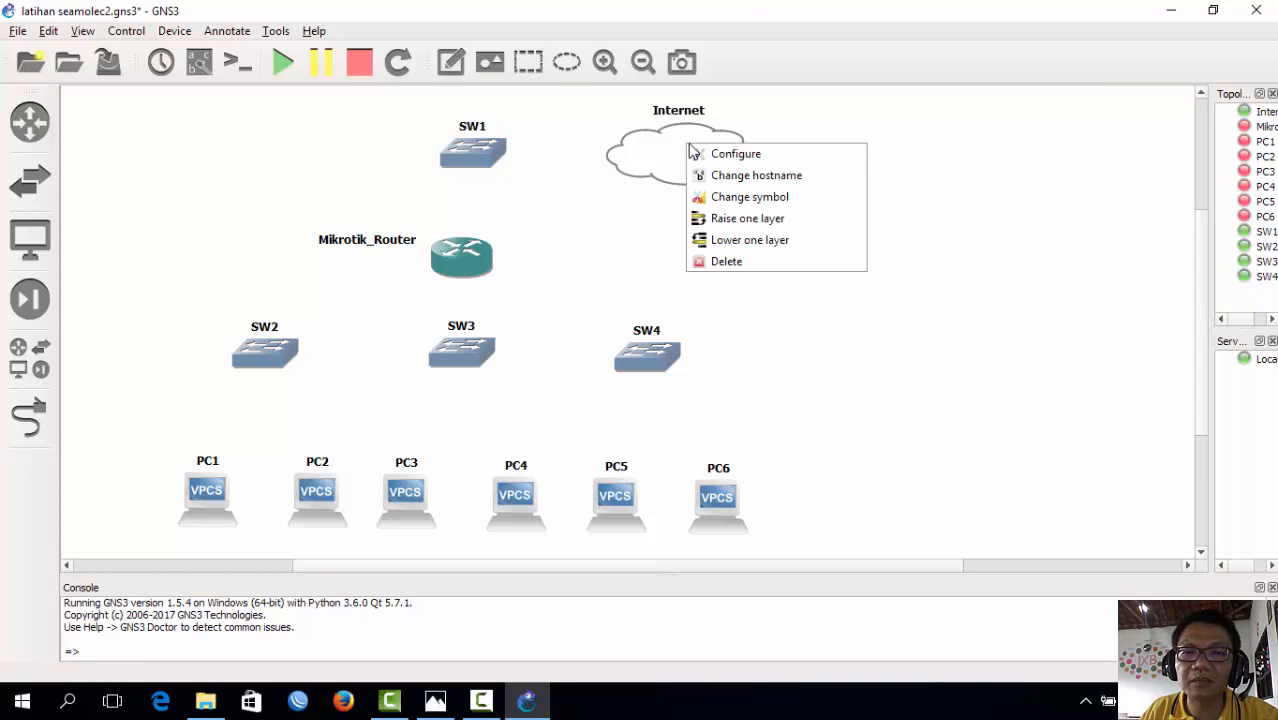
click(722, 156)
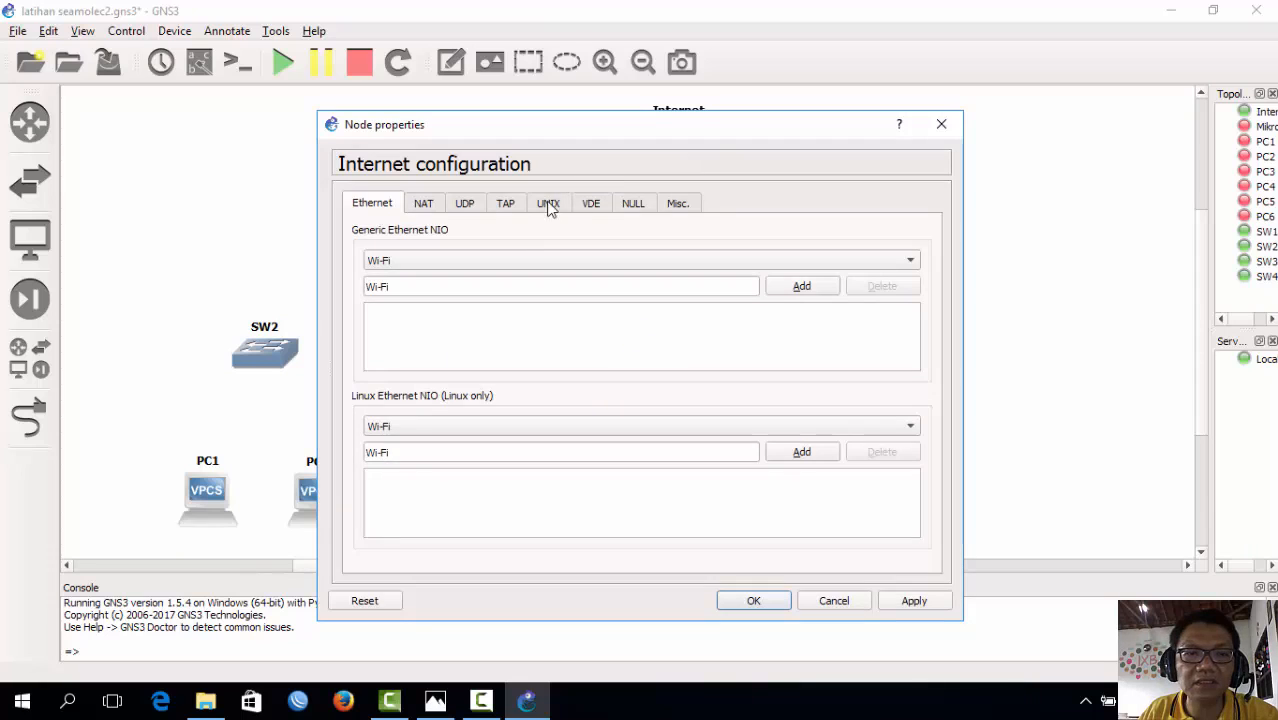
click(838, 262)
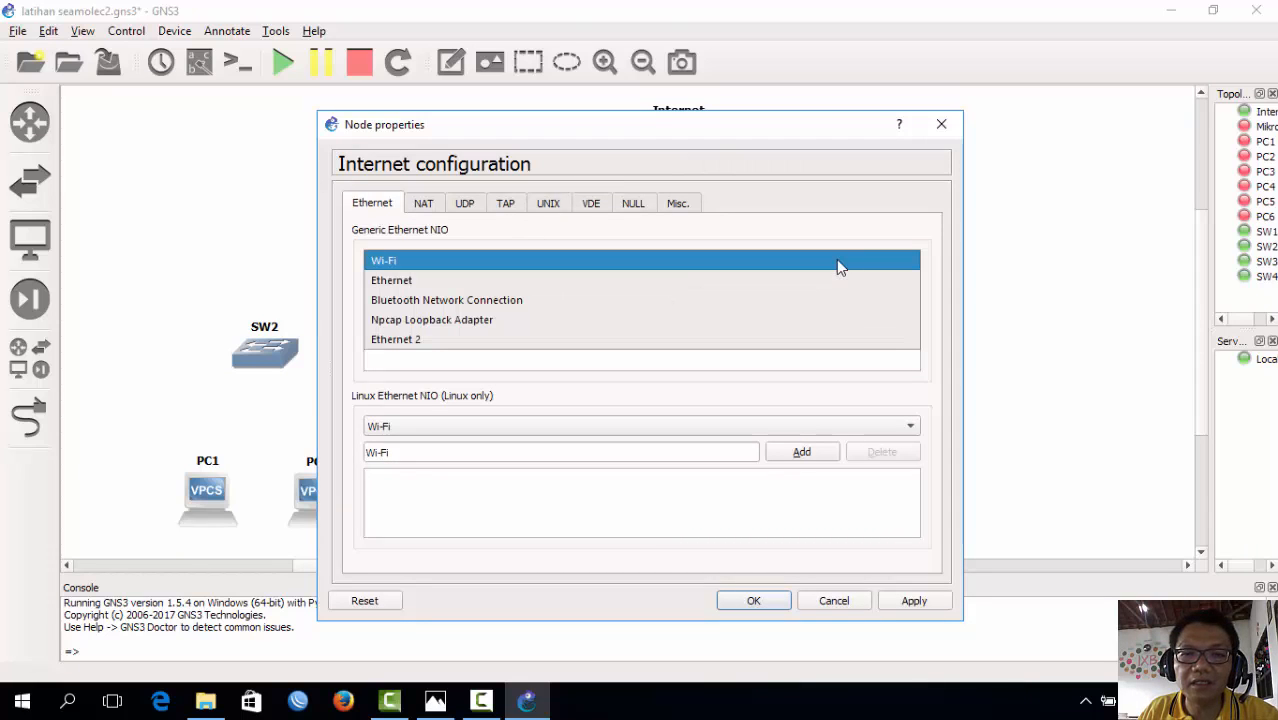
click(519, 319)
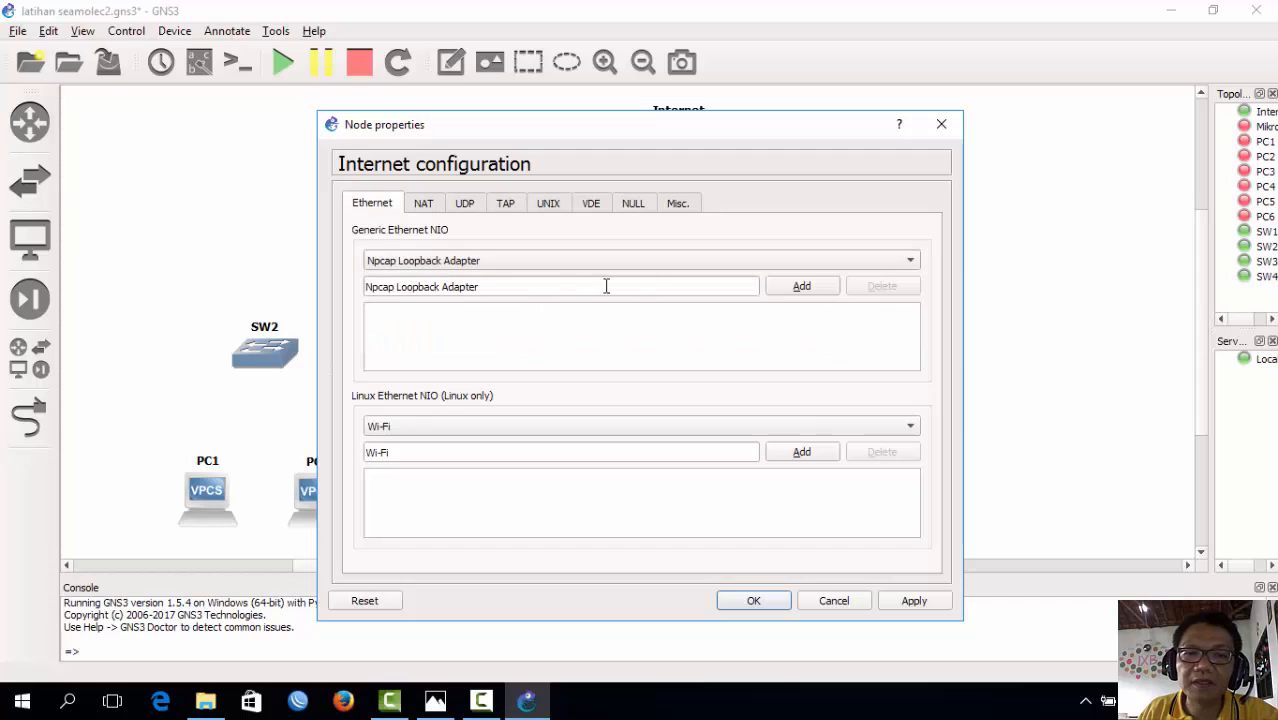
click(802, 287)
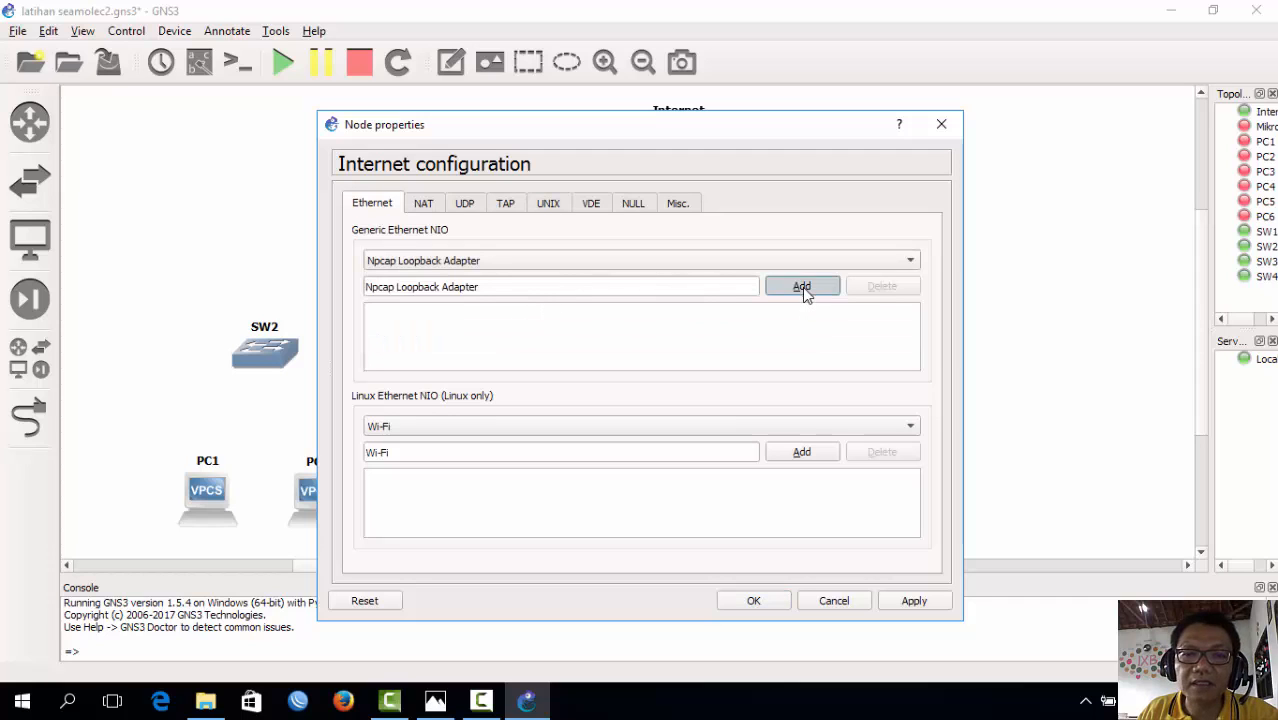
click(926, 603)
click(757, 599)
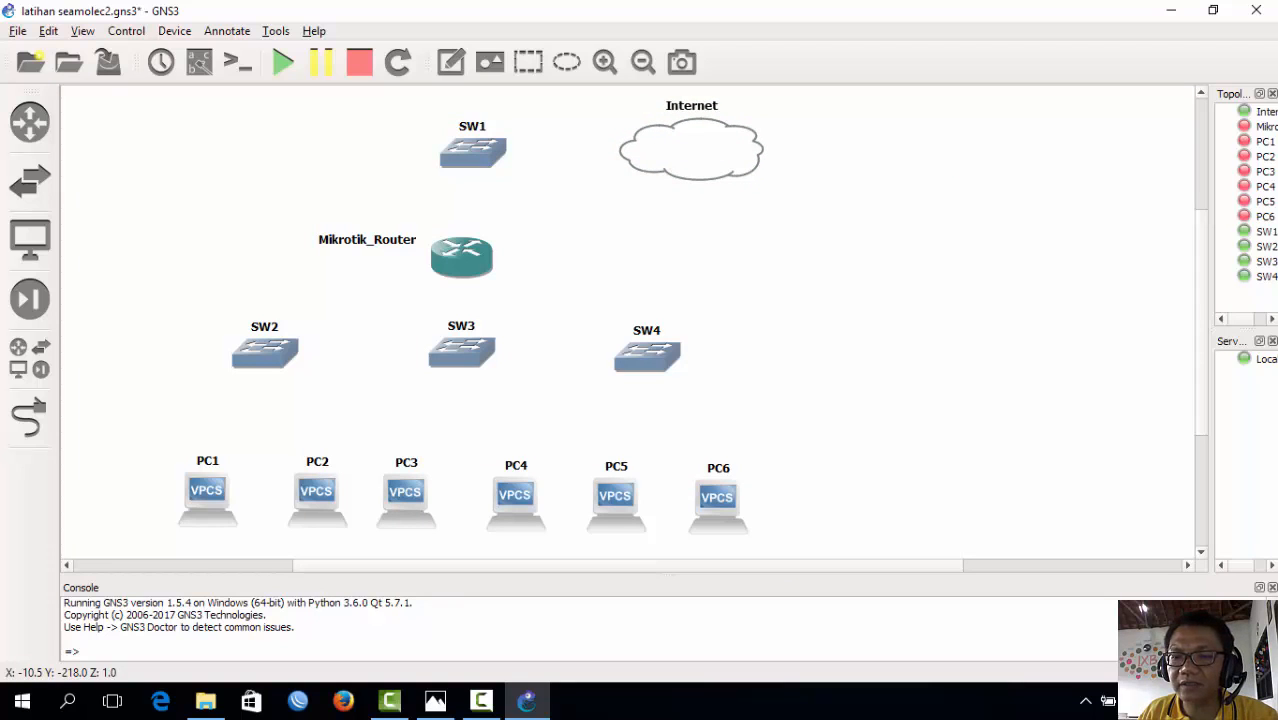
- Open the Windows network connections and view the connection details of the Npcap Loopback Adapter
right_click(1107, 700)
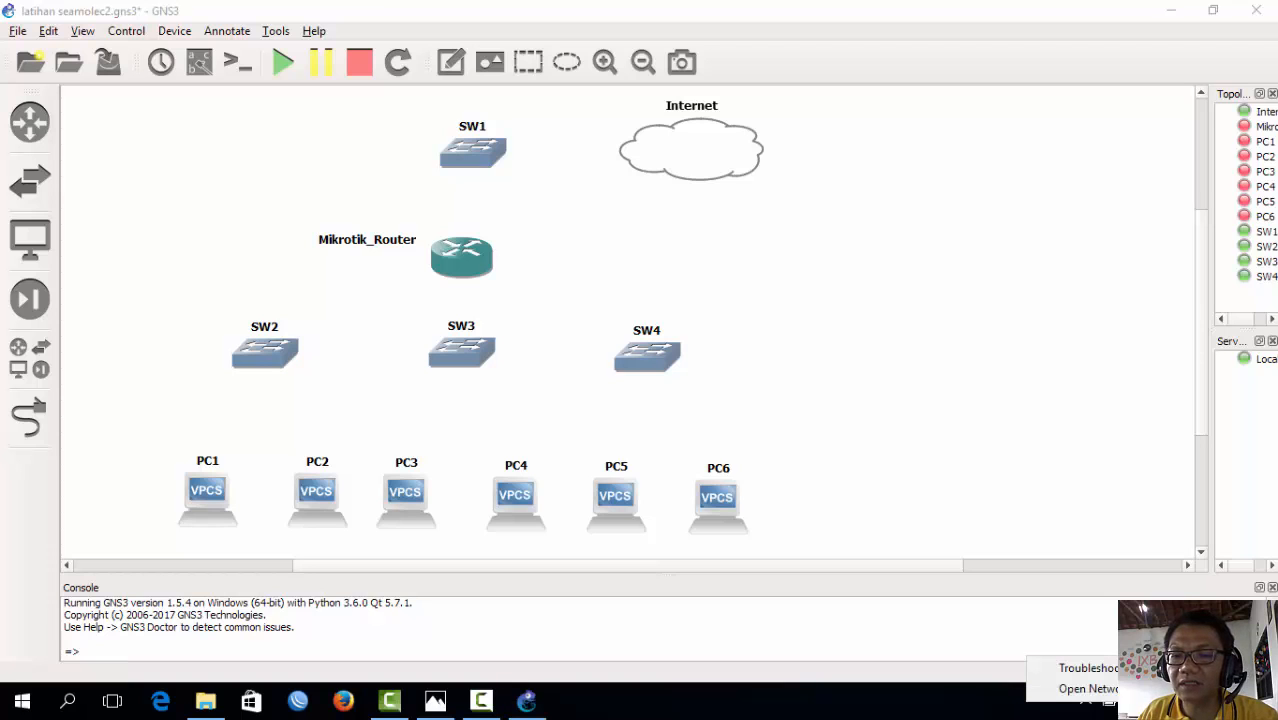
click(1086, 689)
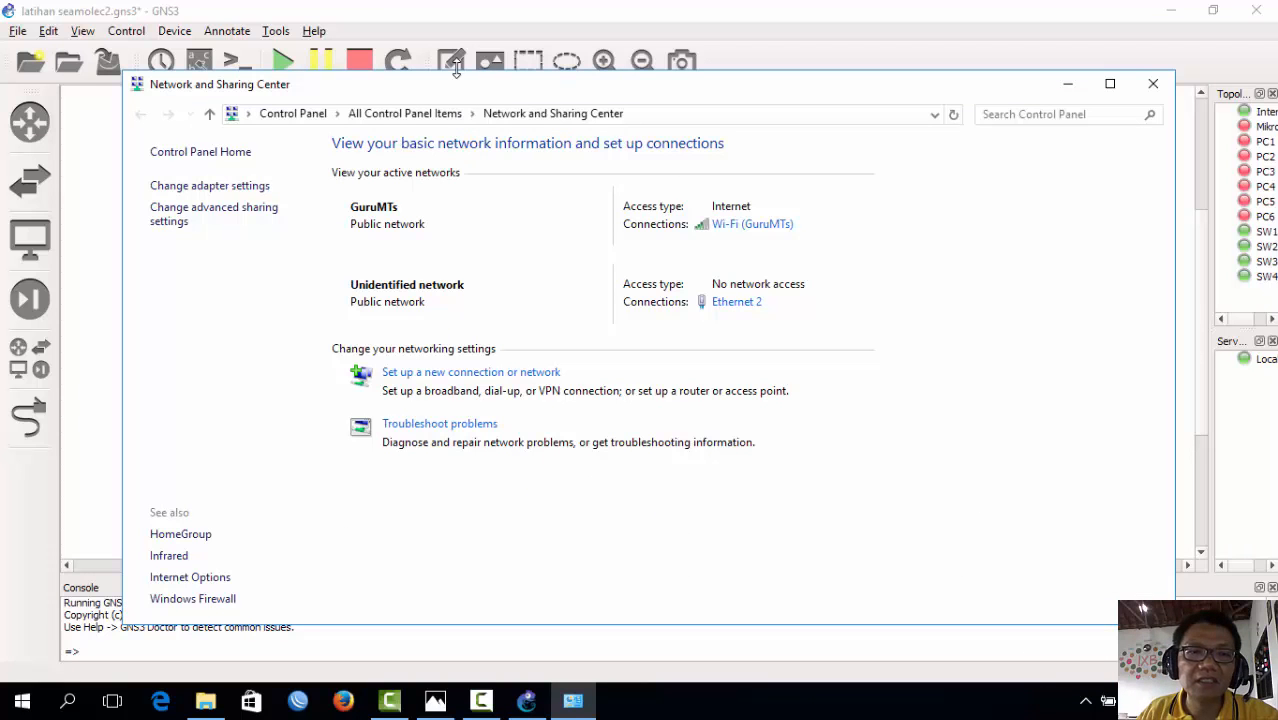
click(215, 186)
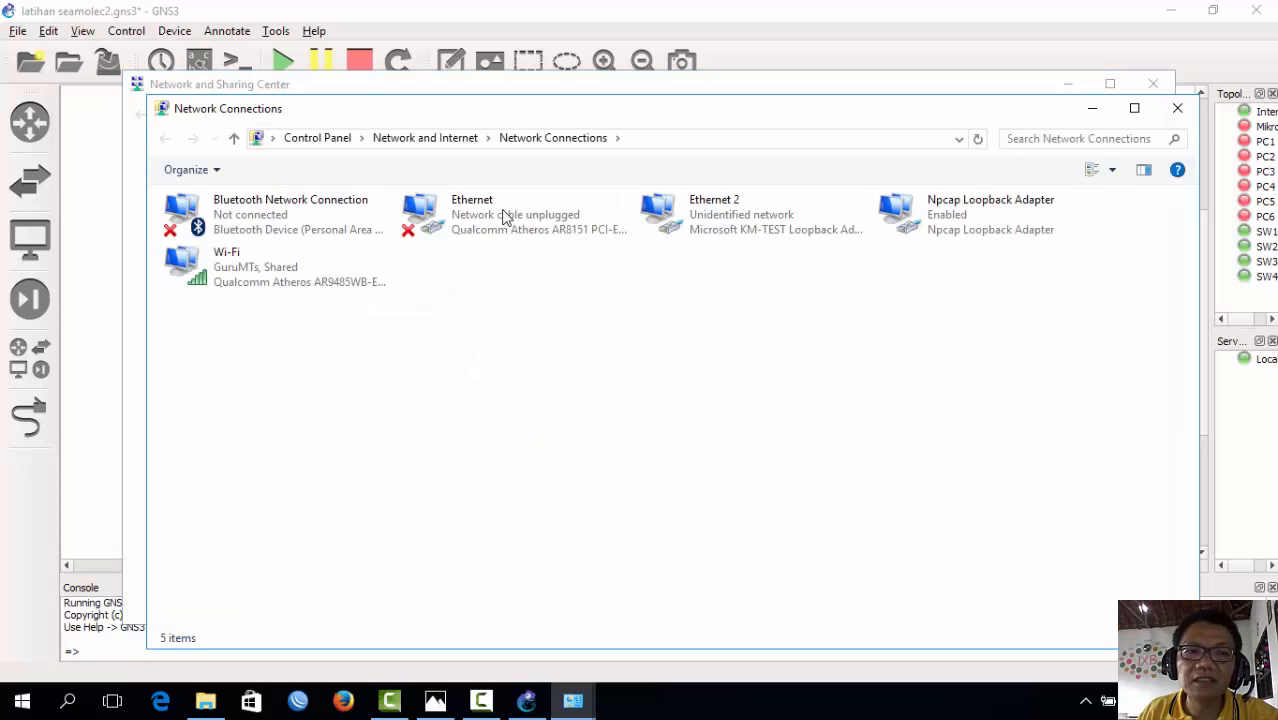
double_click(916, 238)
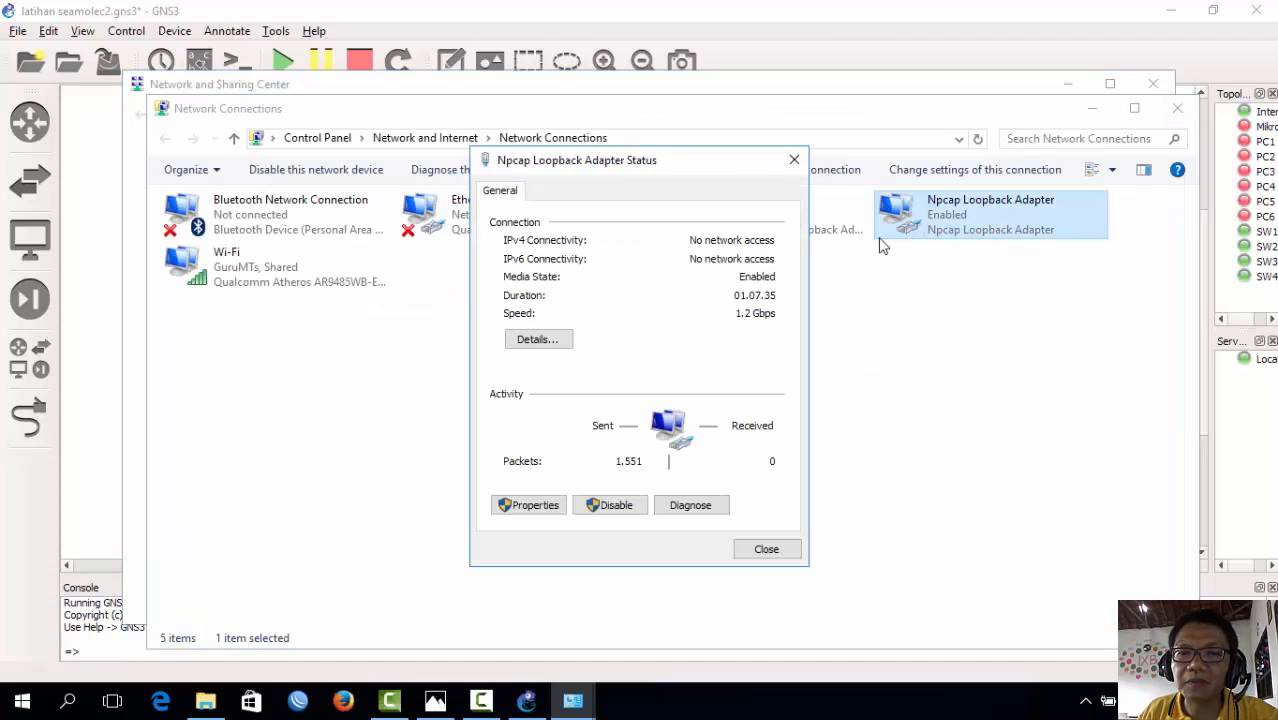
click(559, 340)
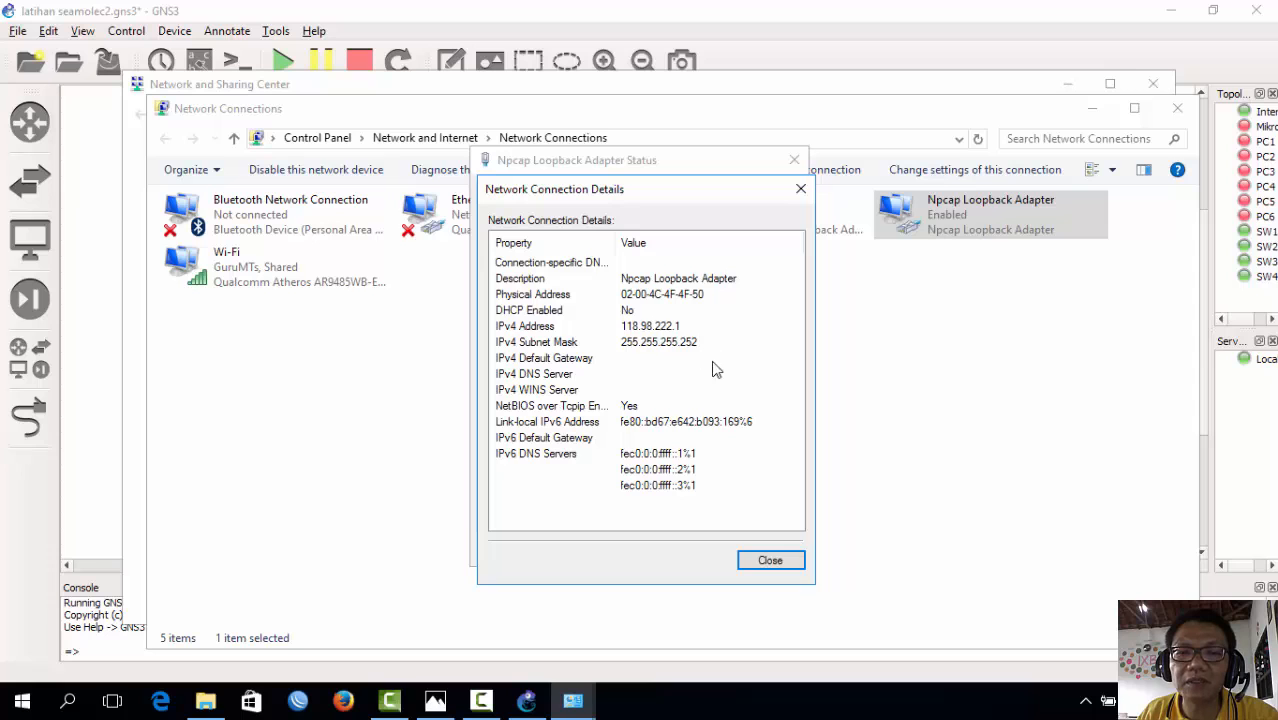
- Close the Npcap Loopback Adapter details and status dialogs and both Windows network windows to return to the GNS3 topology
click(789, 562)
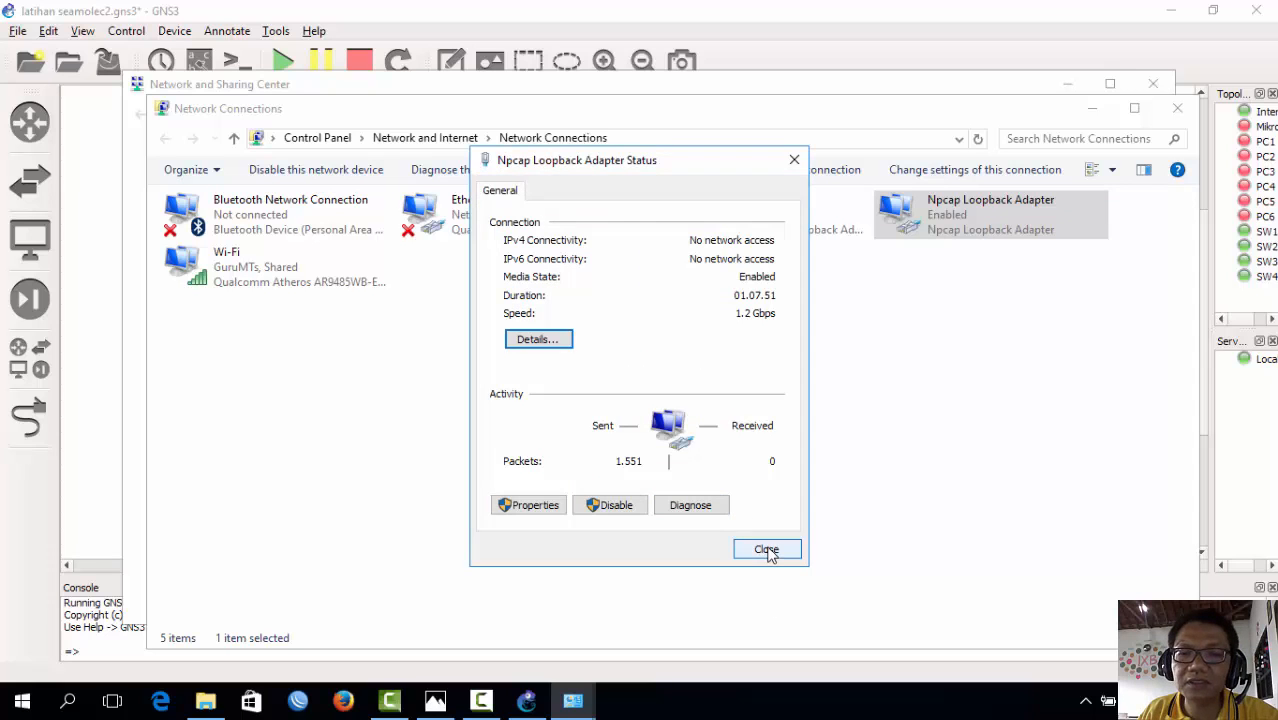
click(766, 549)
click(1177, 108)
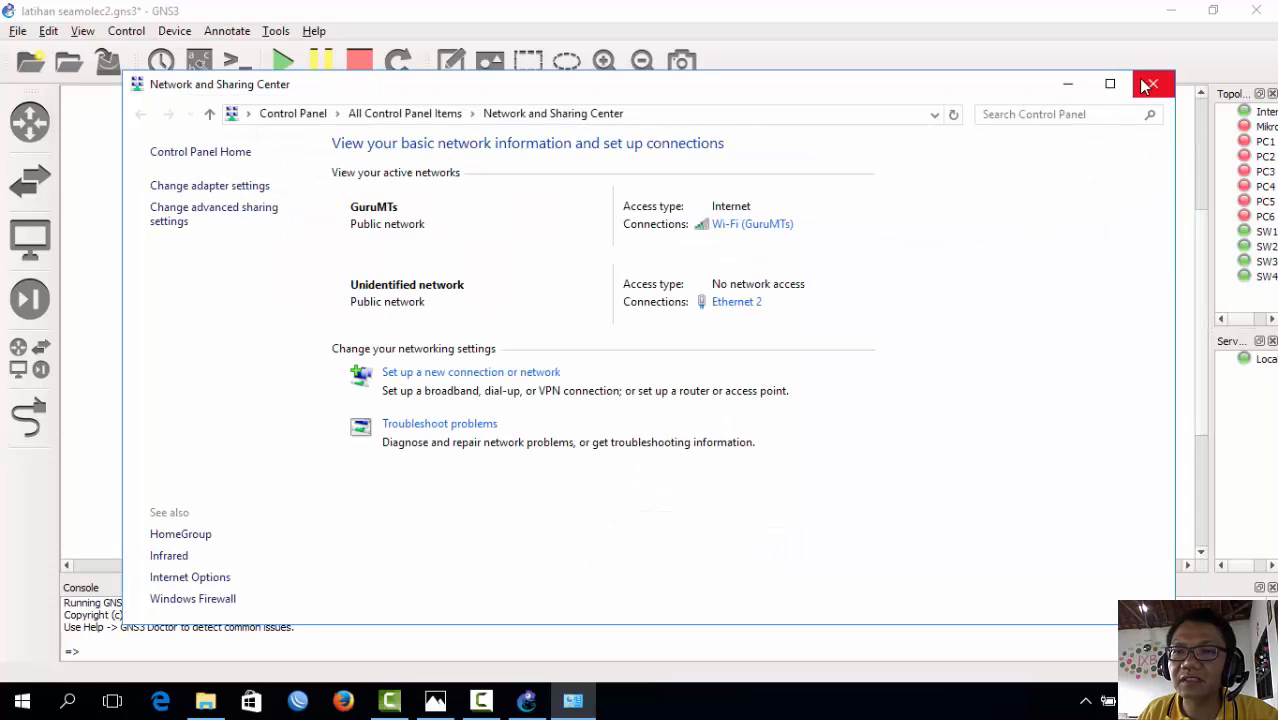
click(1152, 86)
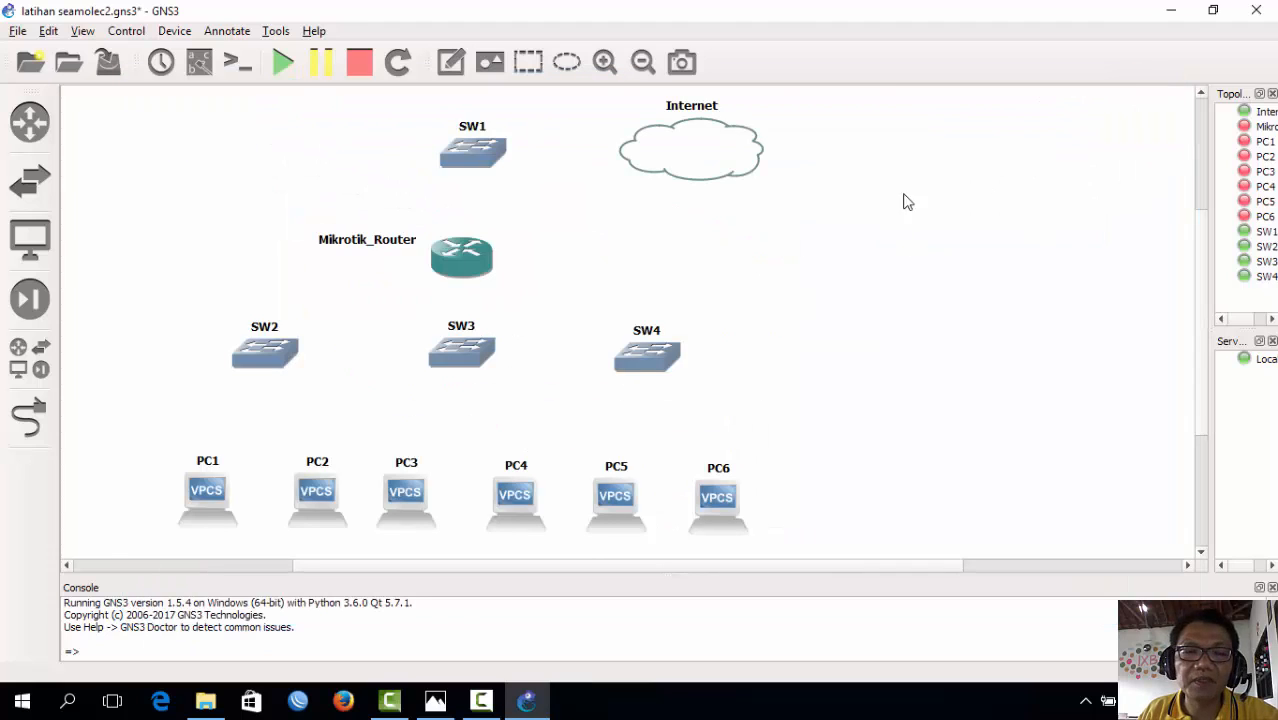
- Link the Internet cloud's Npcap Loopback Adapter interface to port 1 of SW1
click(25, 418)
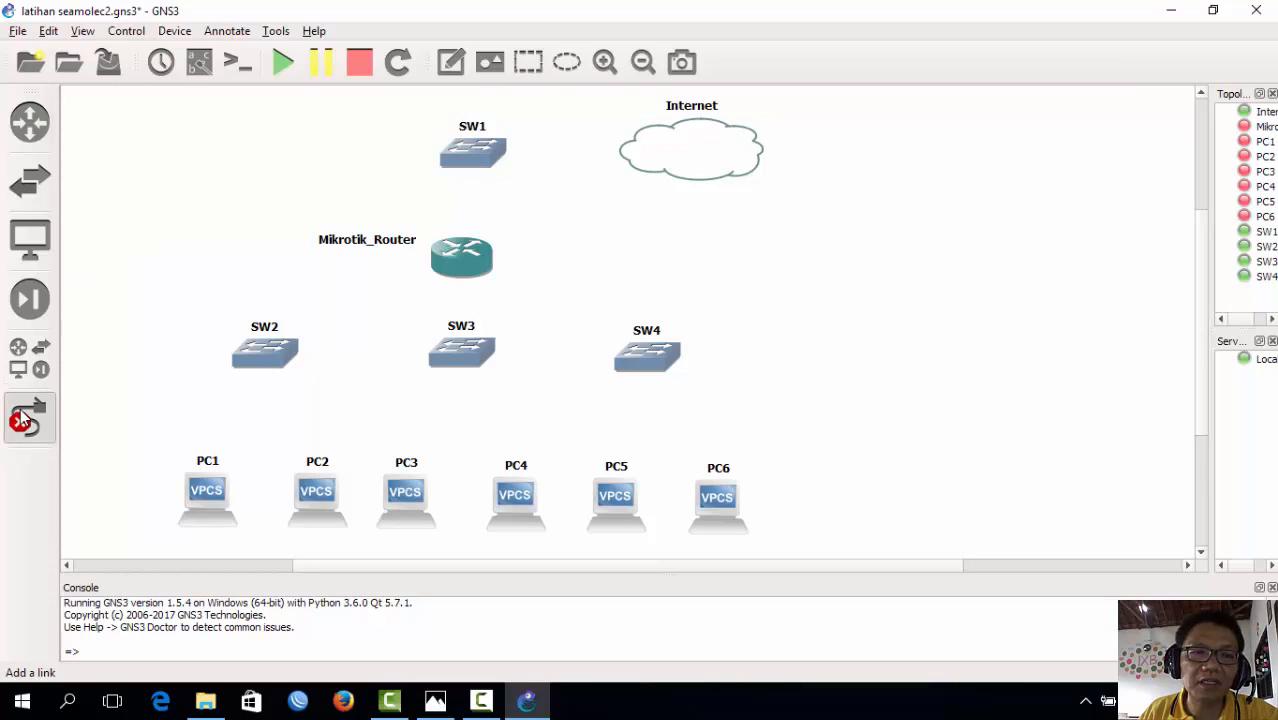
click(660, 149)
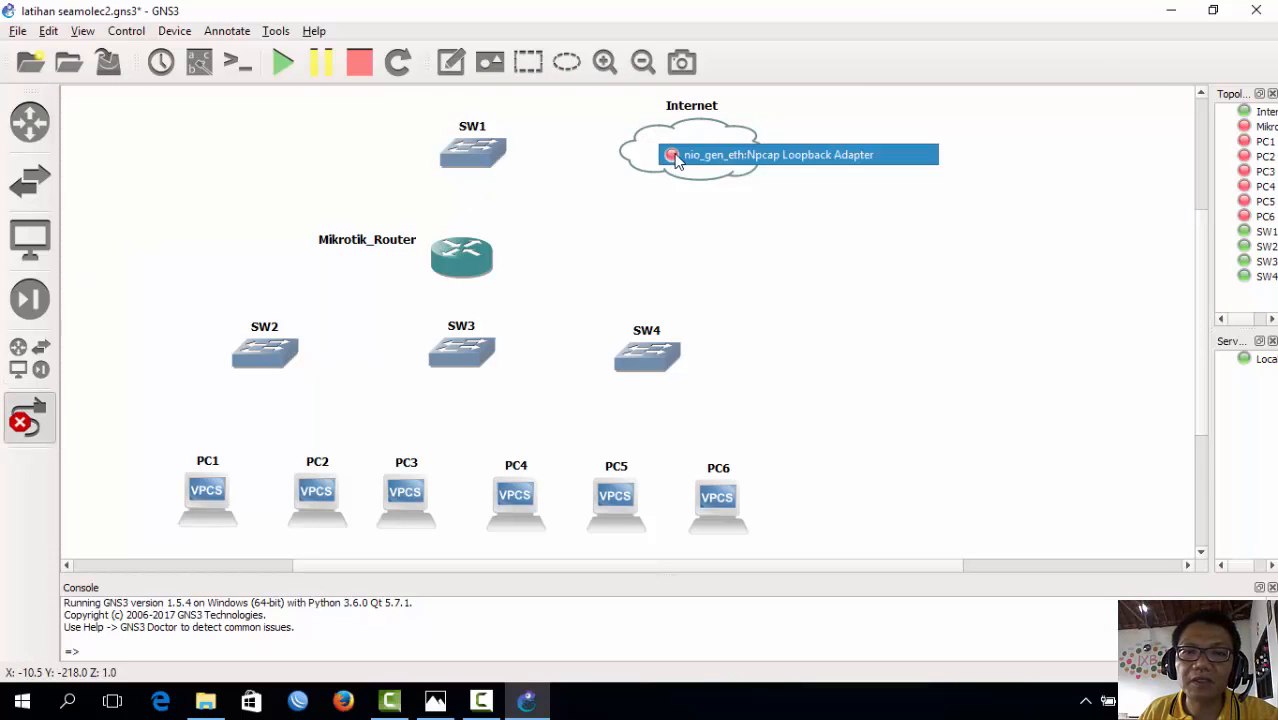
click(668, 154)
click(492, 165)
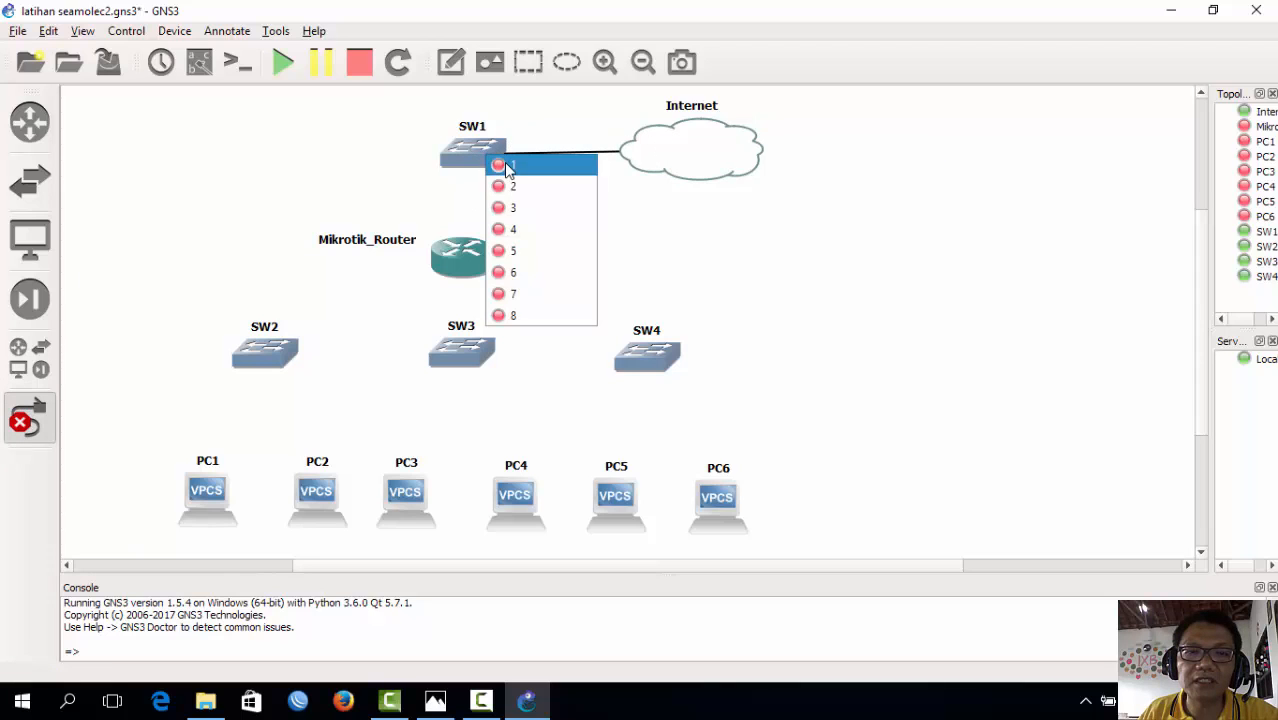
click(502, 165)
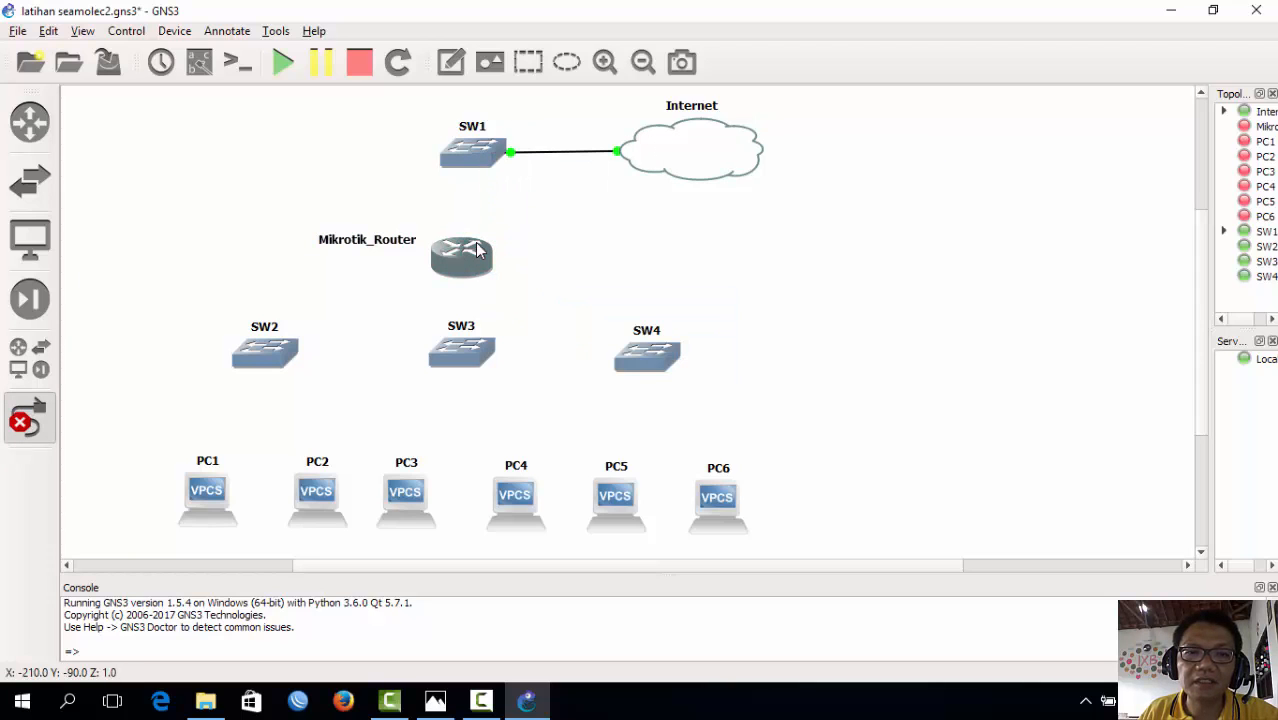
- Link port 2 of SW1 to Ethernet1 of Mikrotik_Router
click(472, 162)
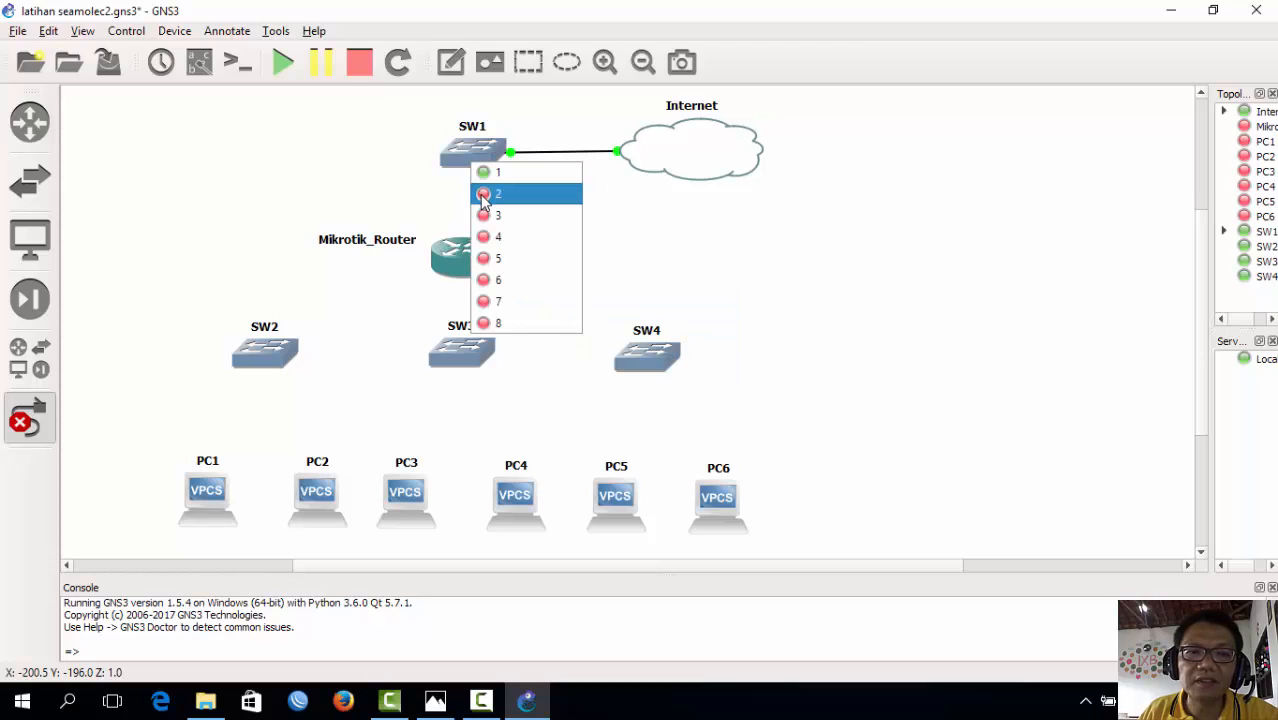
click(484, 195)
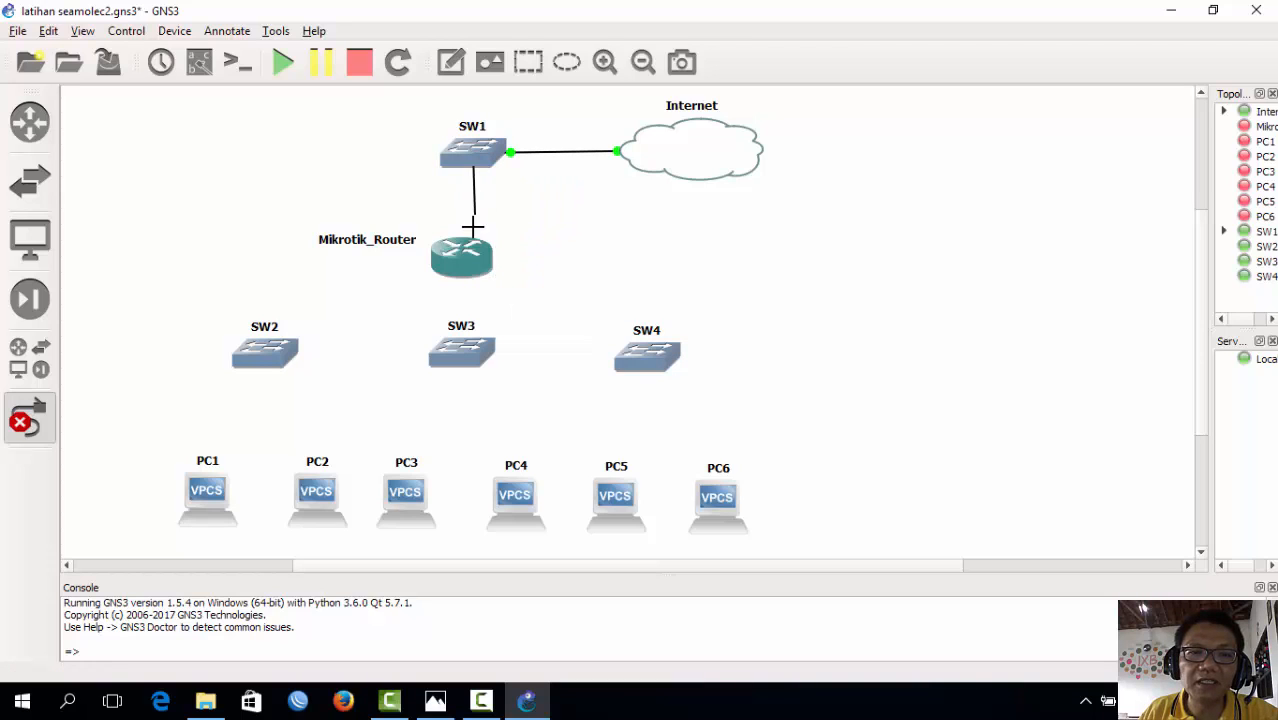
click(471, 247)
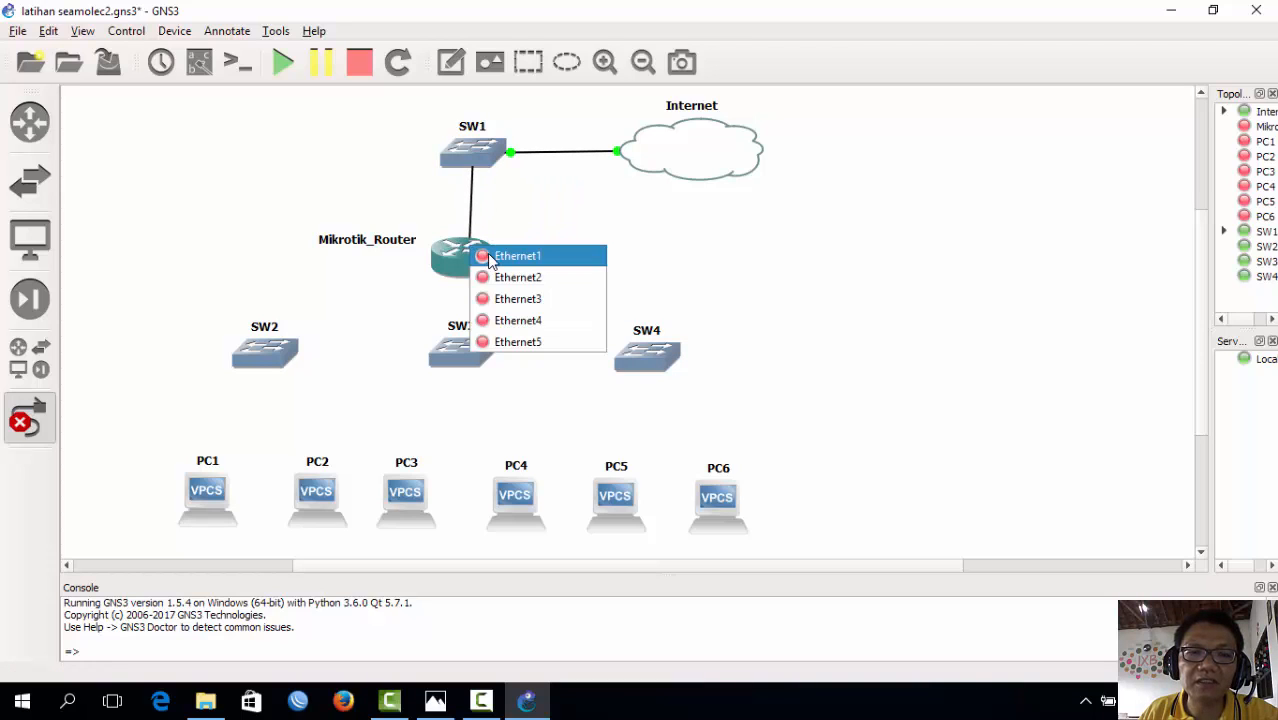
click(505, 257)
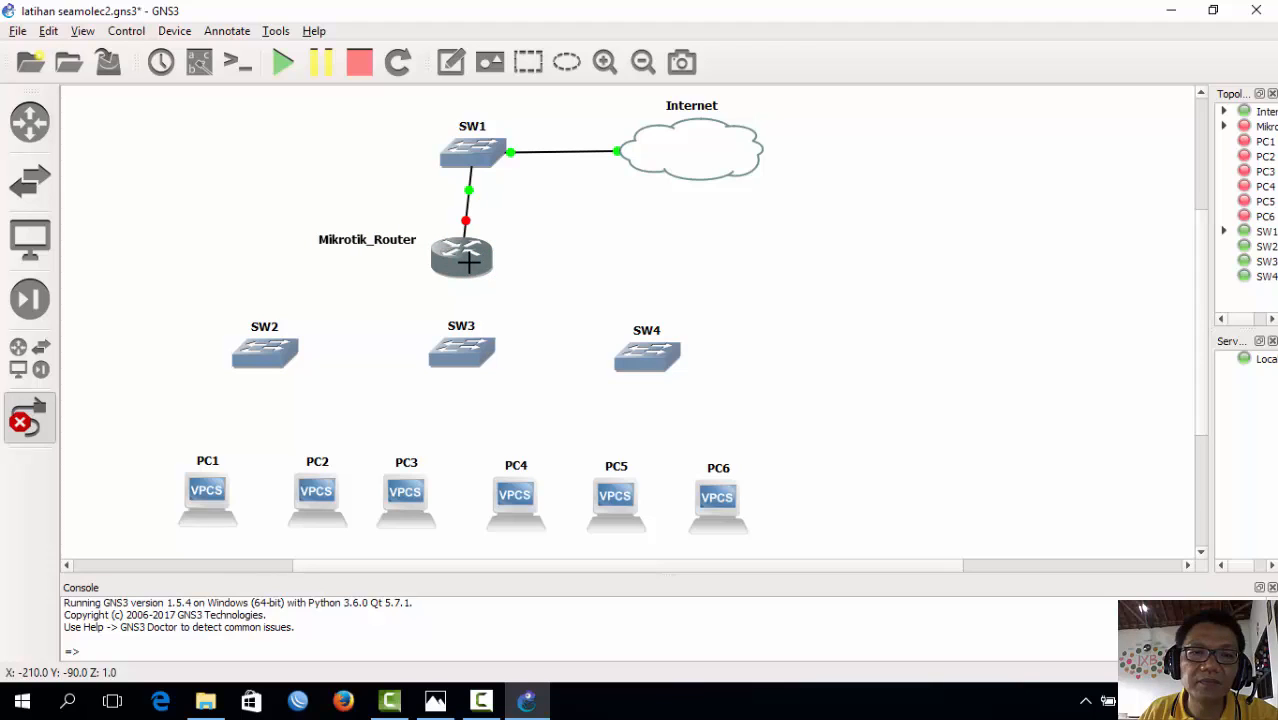
- Link Ethernet2 of Mikrotik_Router to port 1 of SW2
click(469, 261)
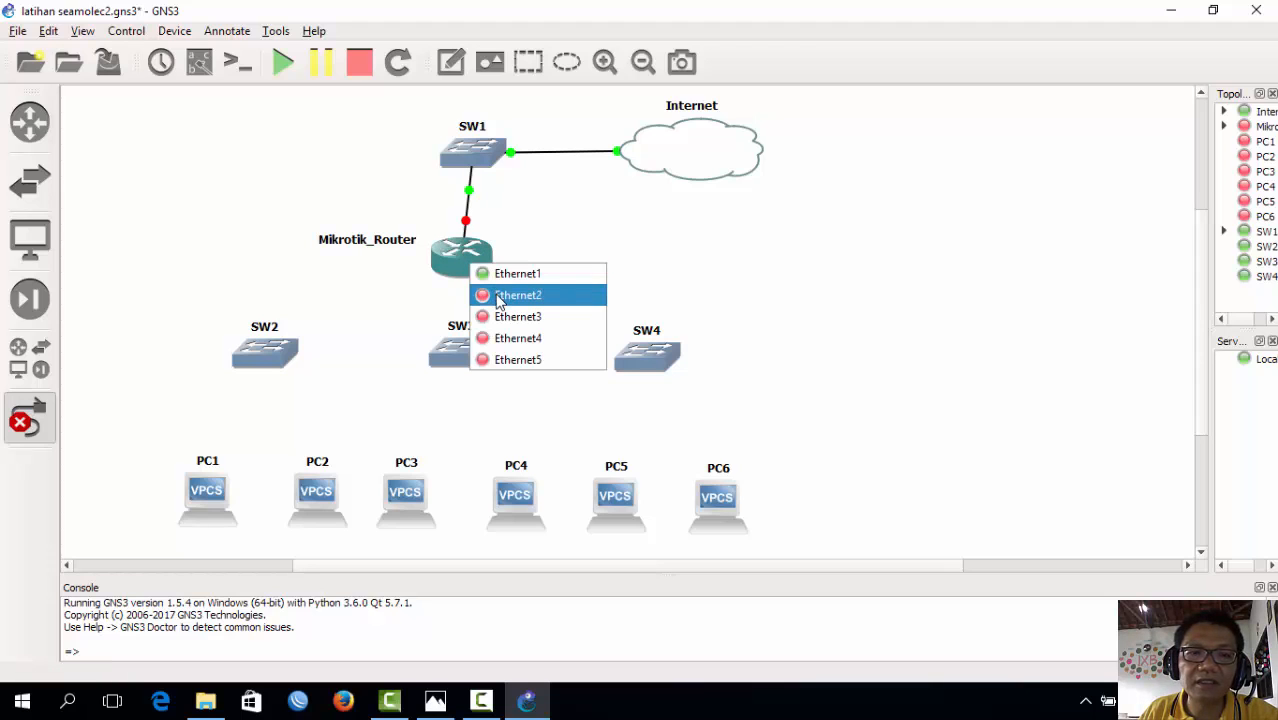
click(499, 296)
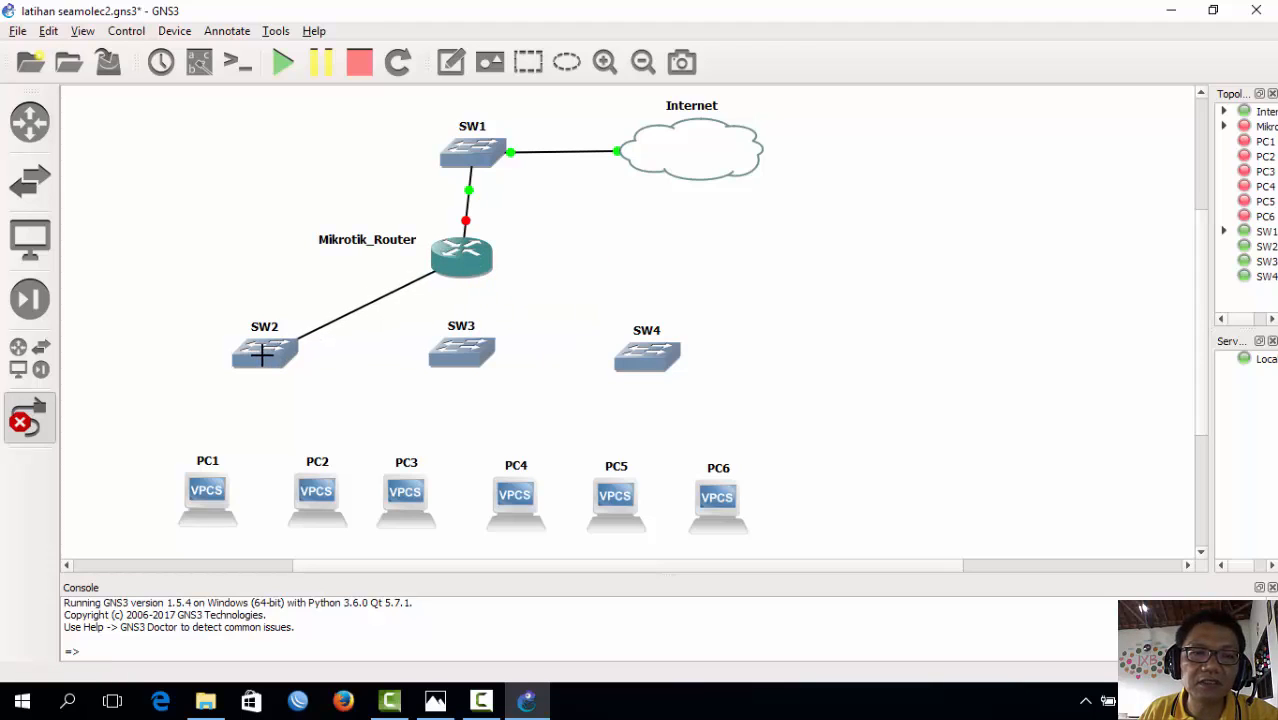
click(263, 350)
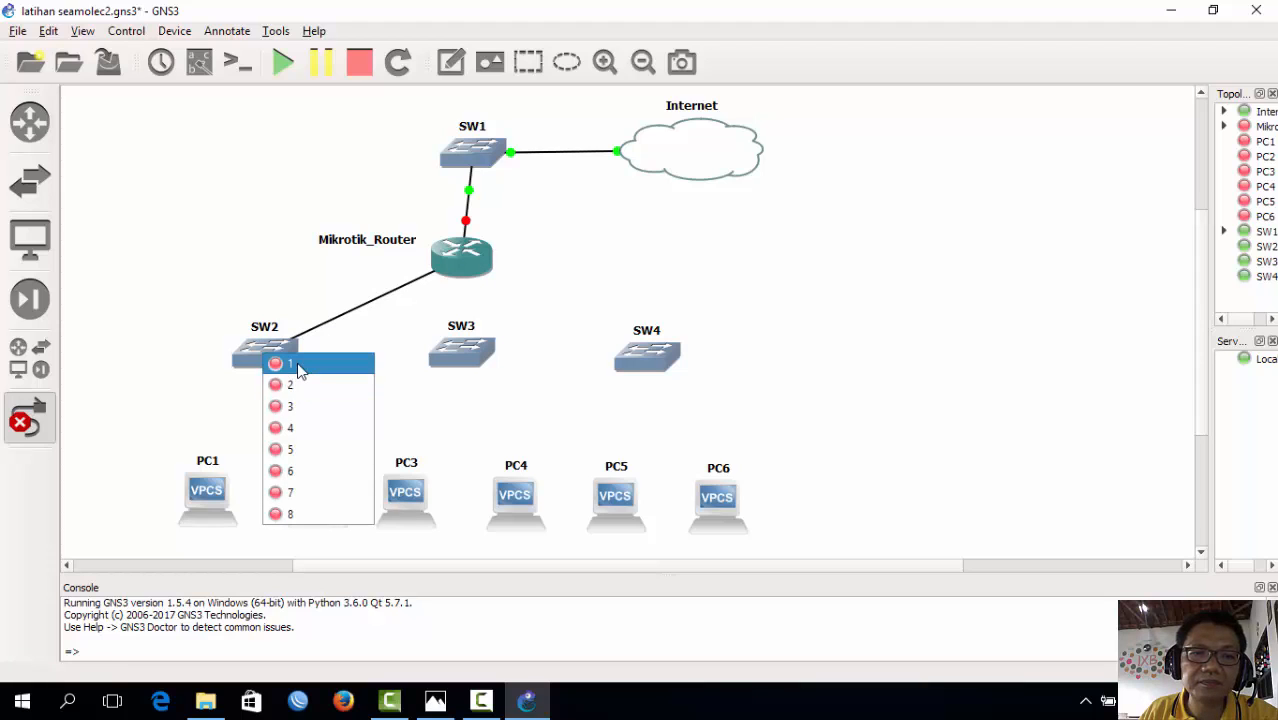
click(284, 365)
- Link Ethernet3 of Mikrotik_Router to port 1 of SW3
click(487, 278)
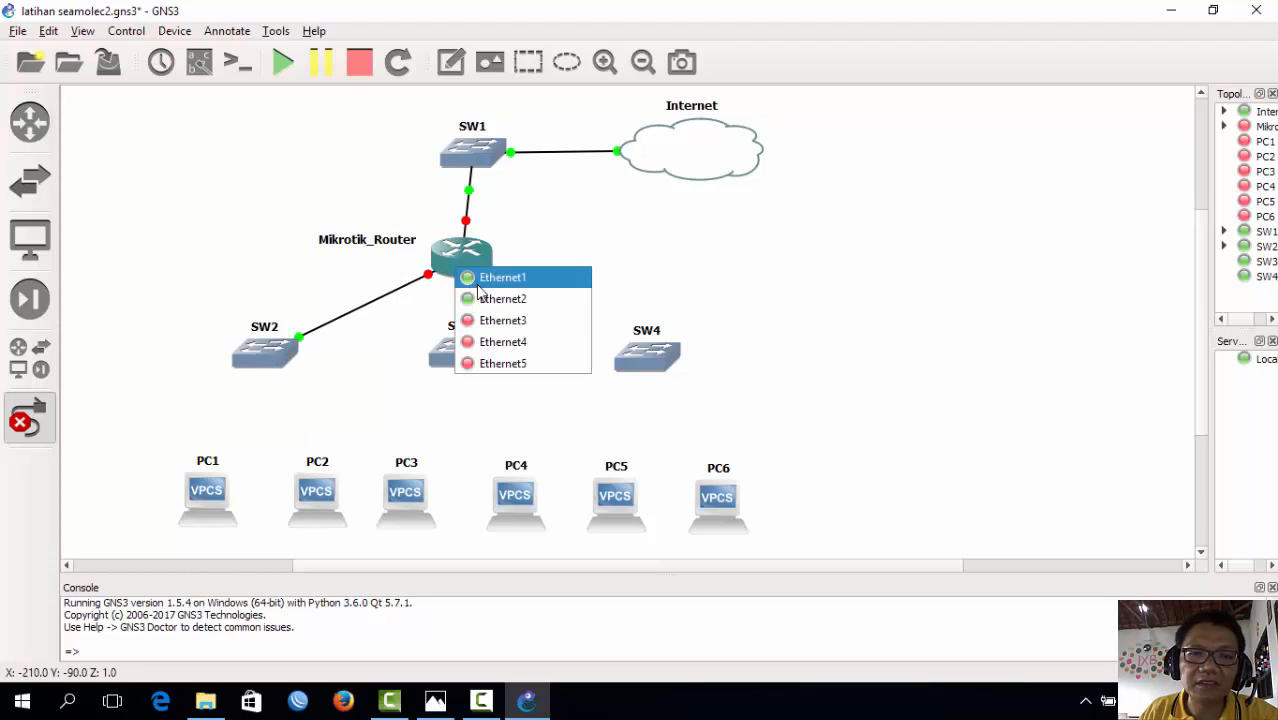
click(483, 318)
click(464, 347)
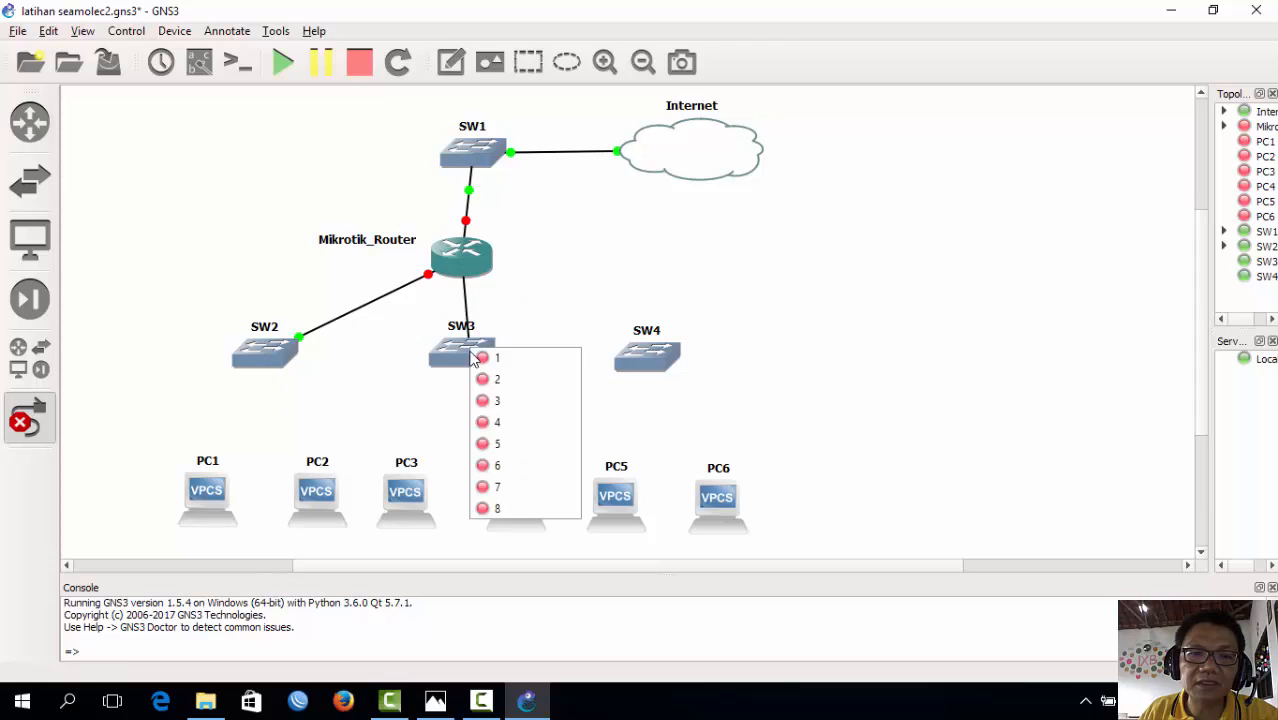
click(492, 297)
- Link Ethernet5 of Mikrotik_Router to port 1 of SW4
click(485, 268)
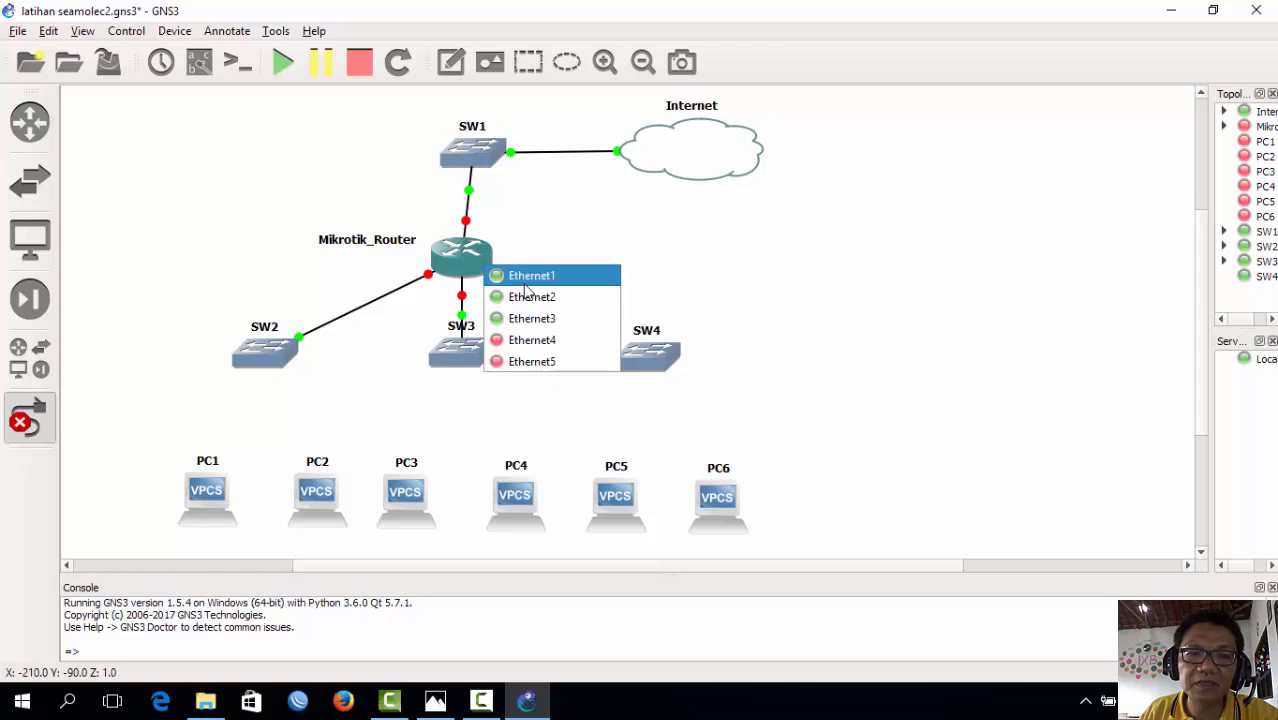
click(527, 362)
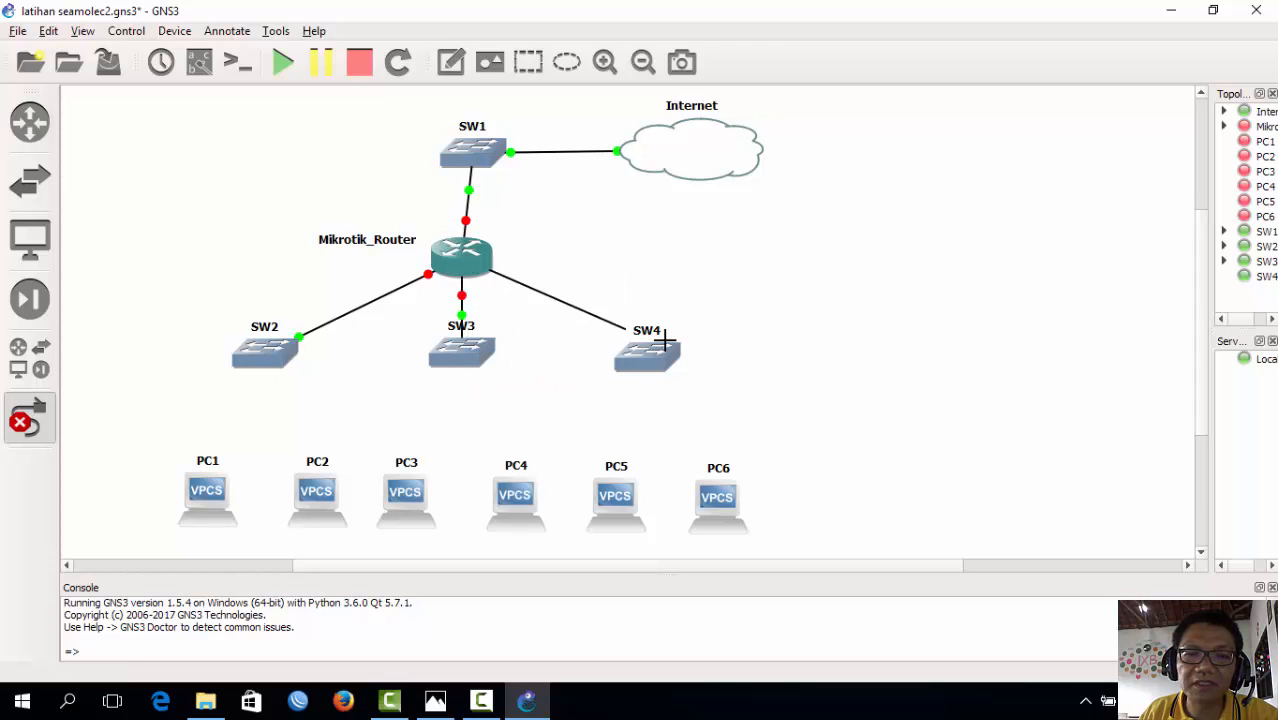
click(663, 364)
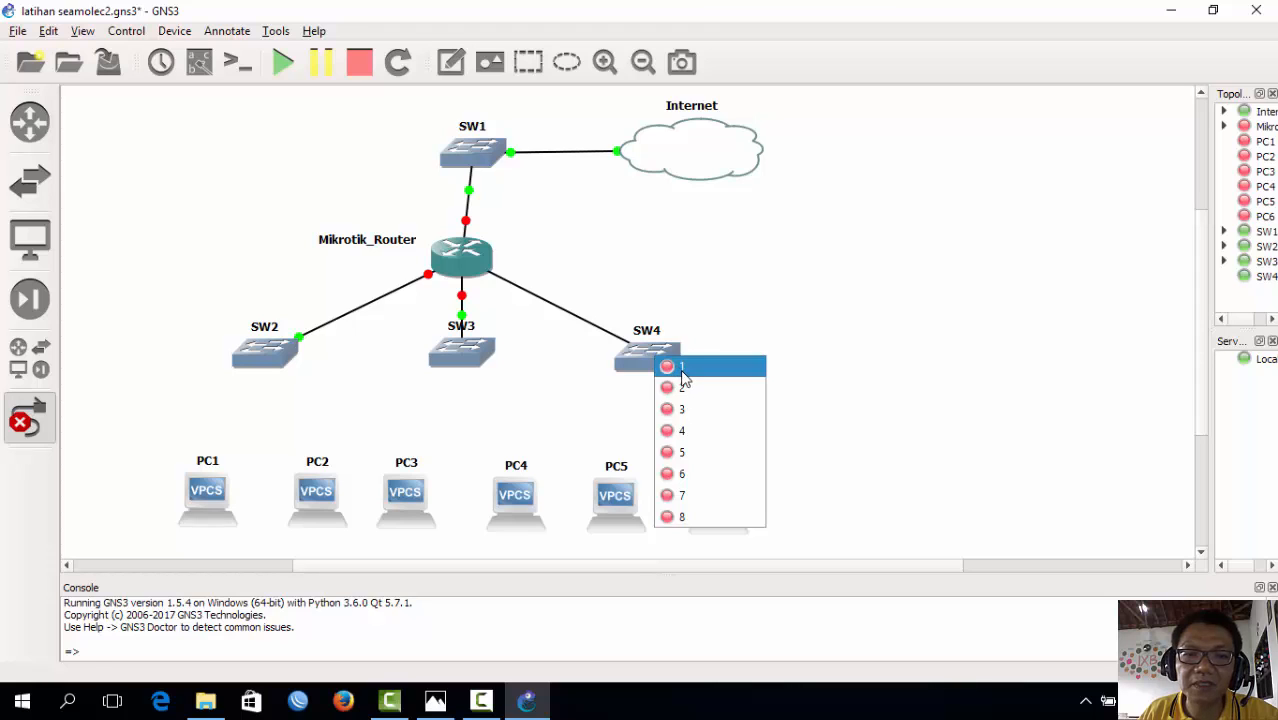
click(682, 368)
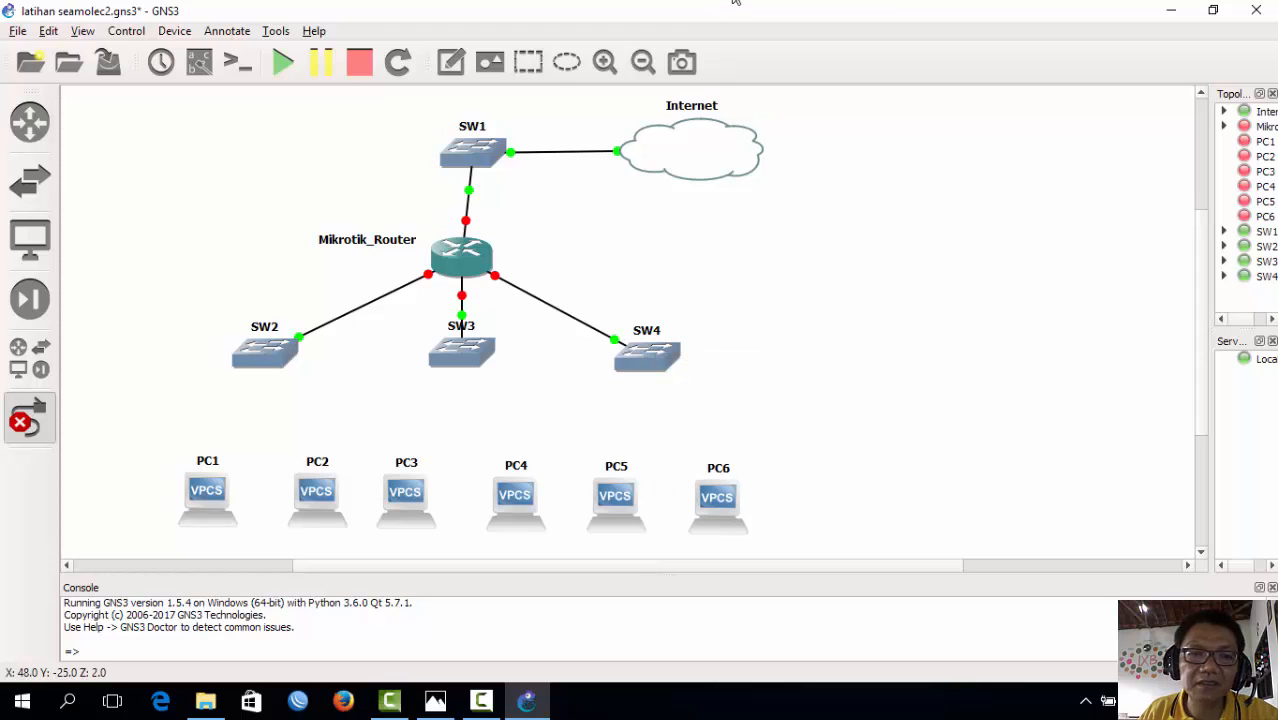
- Link PC1 to port 2 and PC2 to port 3 of SW2, using each PC's Ethernet0 interface
click(206, 489)
click(240, 503)
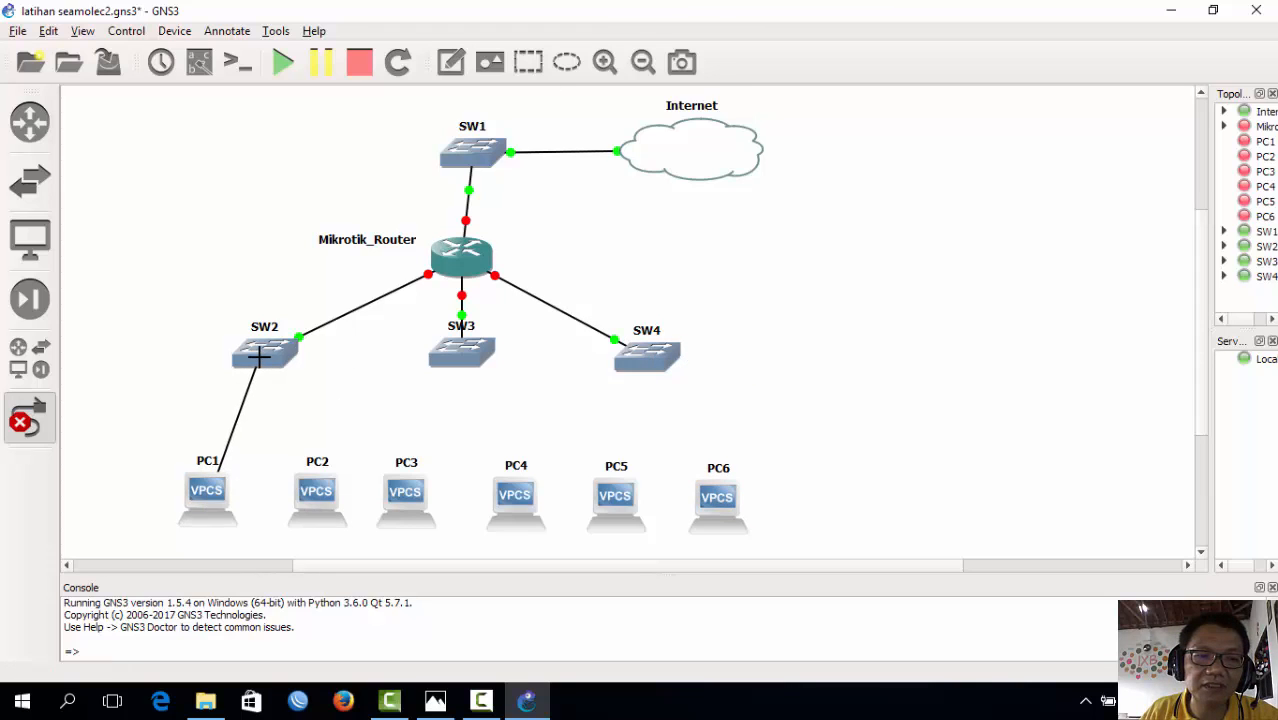
click(260, 357)
click(283, 400)
click(274, 355)
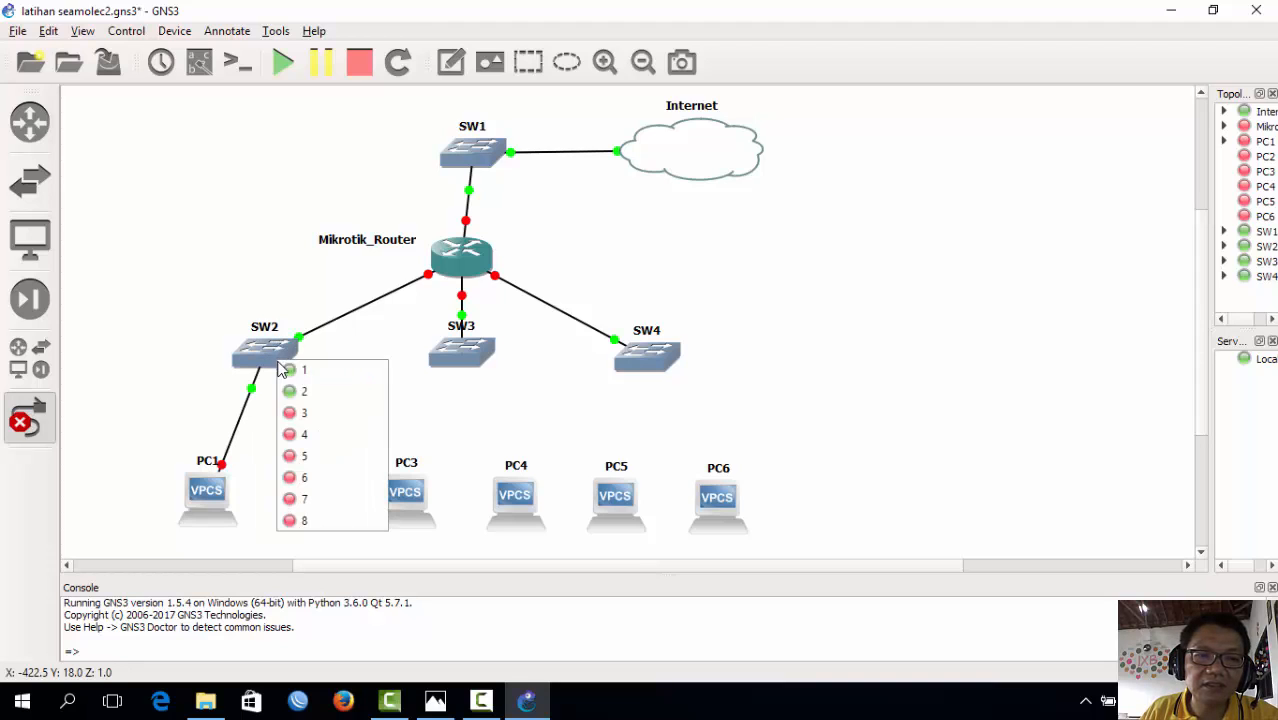
click(300, 410)
click(315, 488)
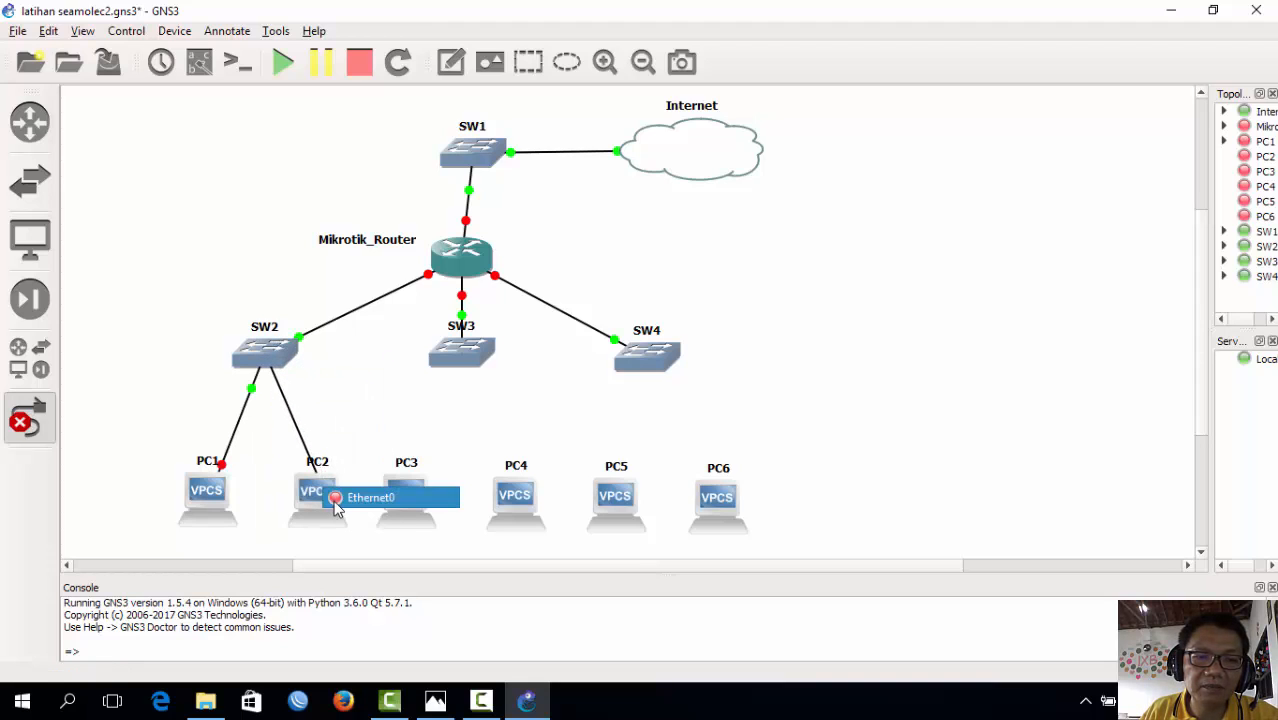
click(330, 497)
- Link PC3 to port 2 and PC4 to port 3 of SW3, using each PC's Ethernet0 interface
click(400, 493)
click(410, 496)
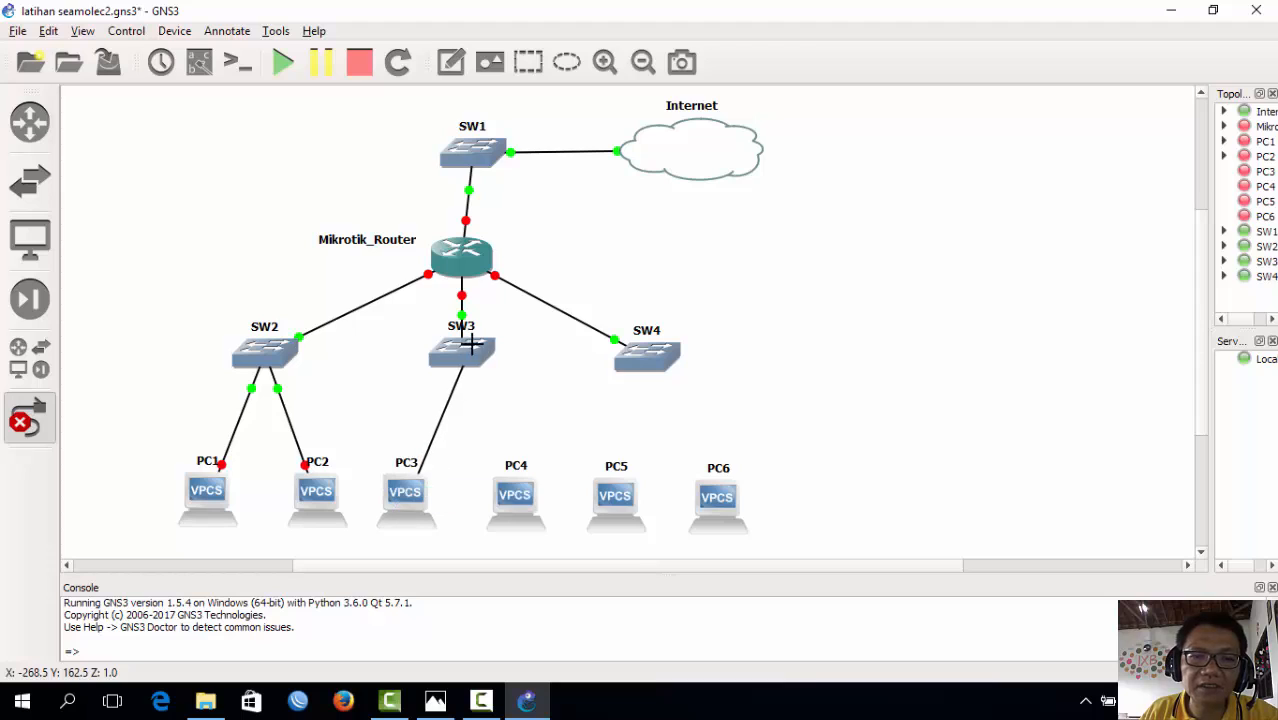
click(464, 354)
click(485, 385)
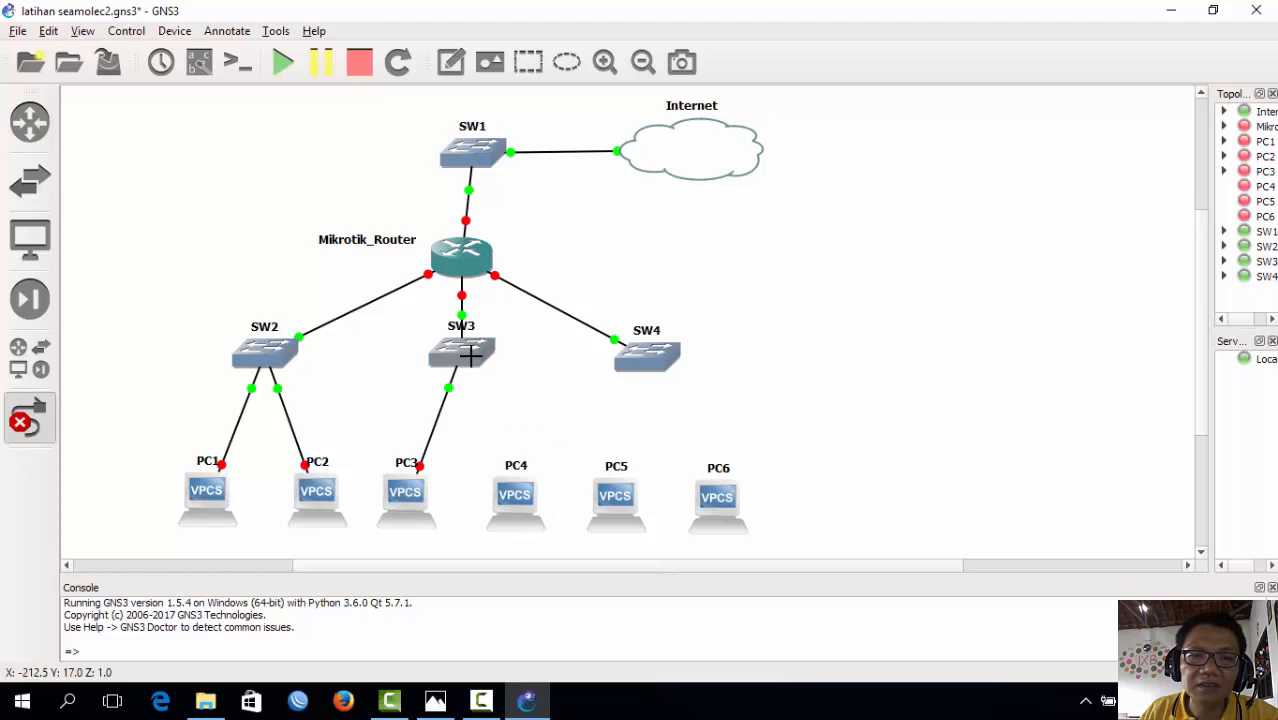
click(466, 352)
click(486, 406)
click(510, 490)
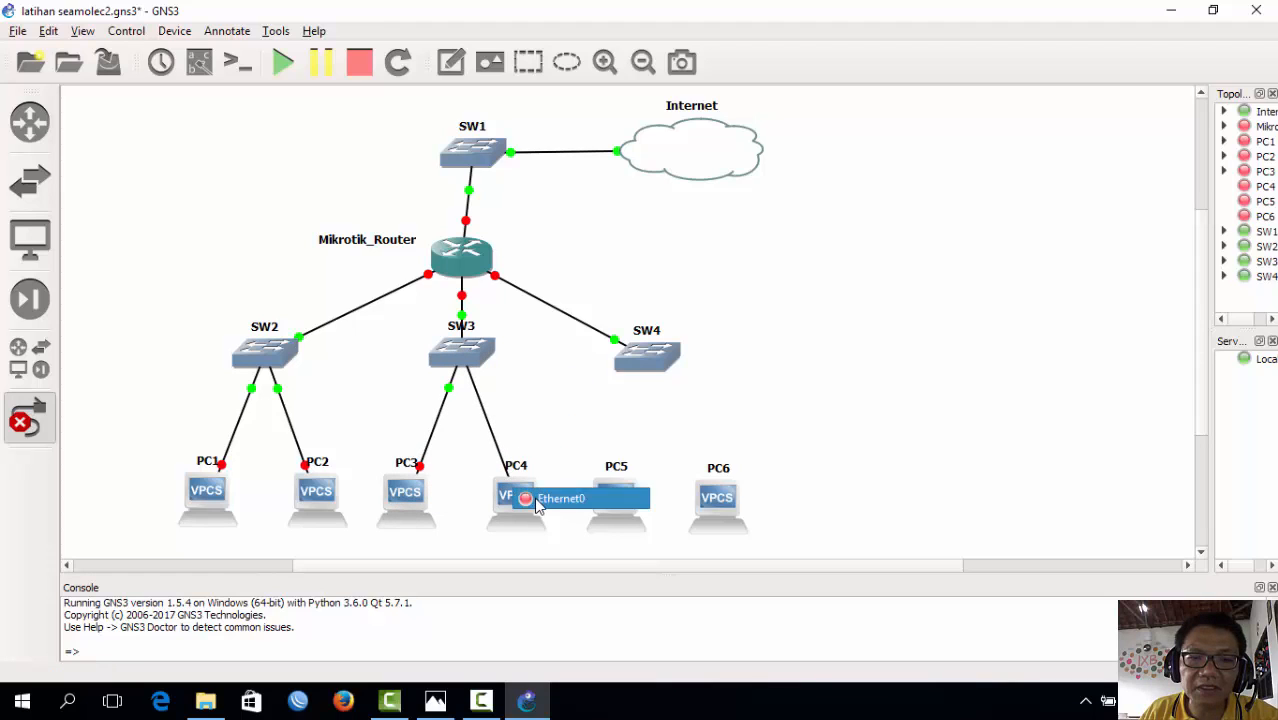
click(532, 494)
- Link PC5 to port 2 and PC6 to port 3 of SW4 through their Ethernet0 interfaces, and leave link mode
click(612, 489)
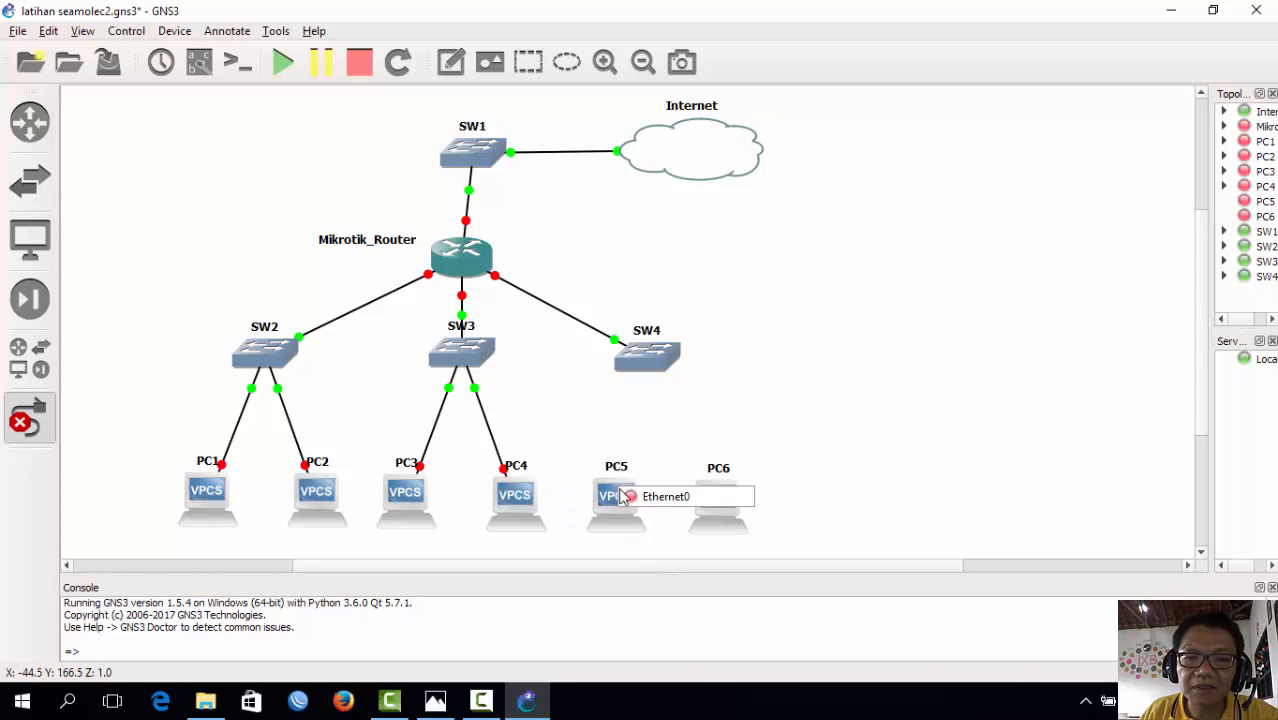
click(622, 495)
click(629, 367)
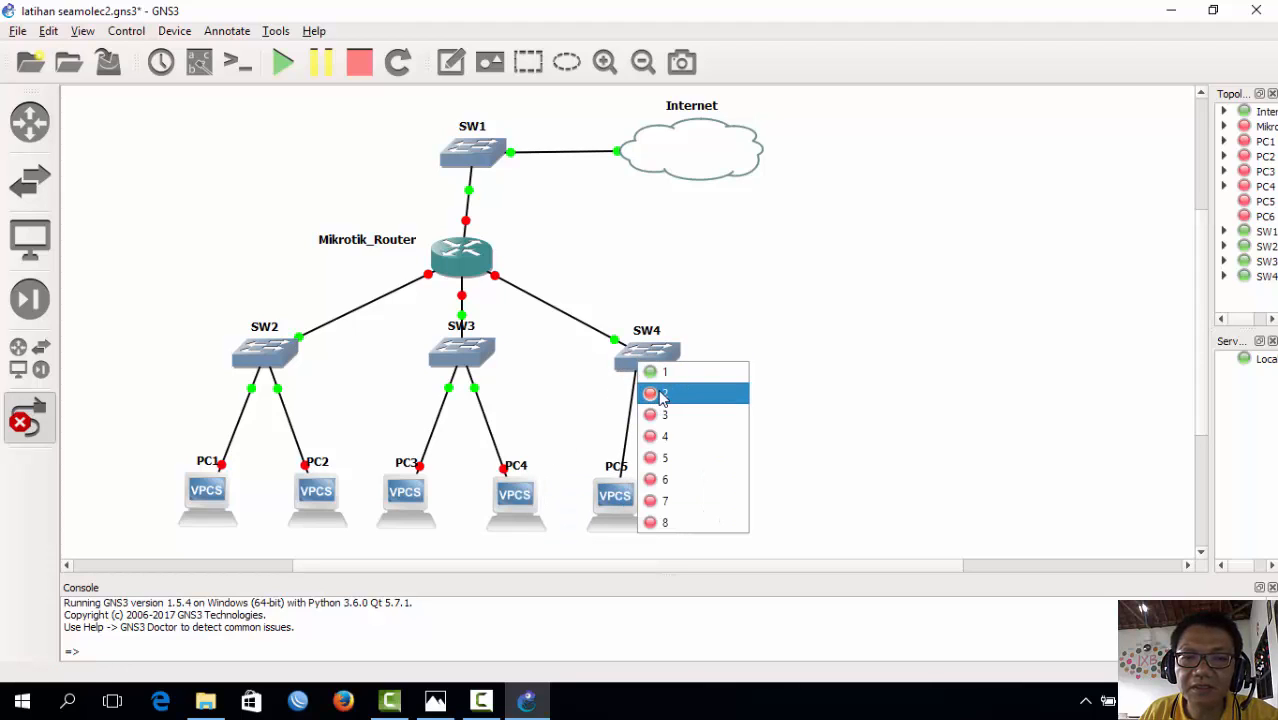
click(662, 386)
click(670, 370)
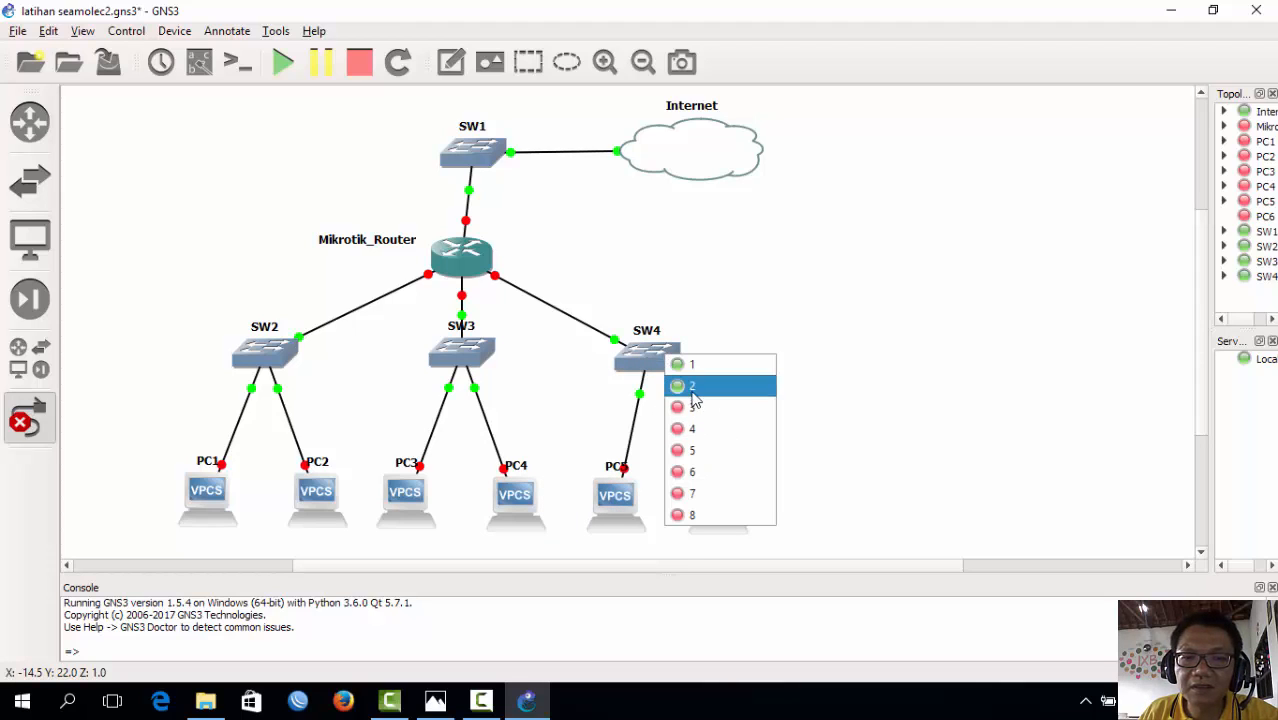
click(695, 405)
click(725, 496)
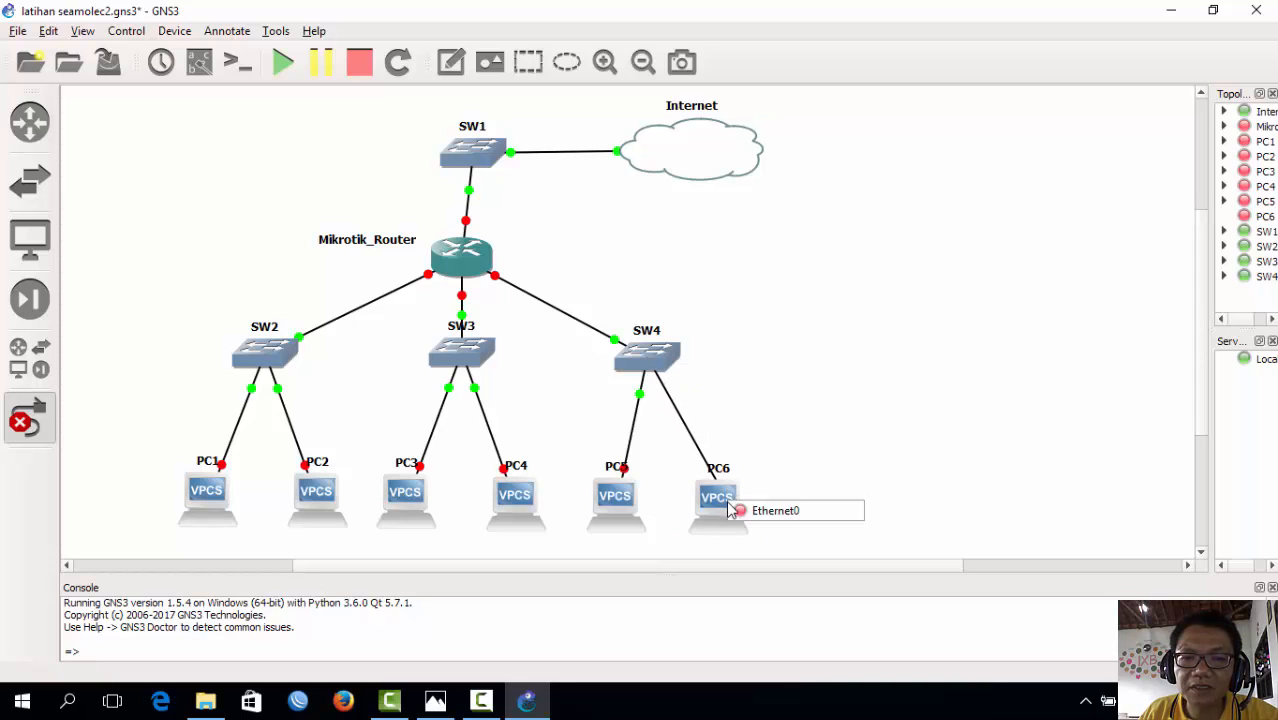
click(748, 511)
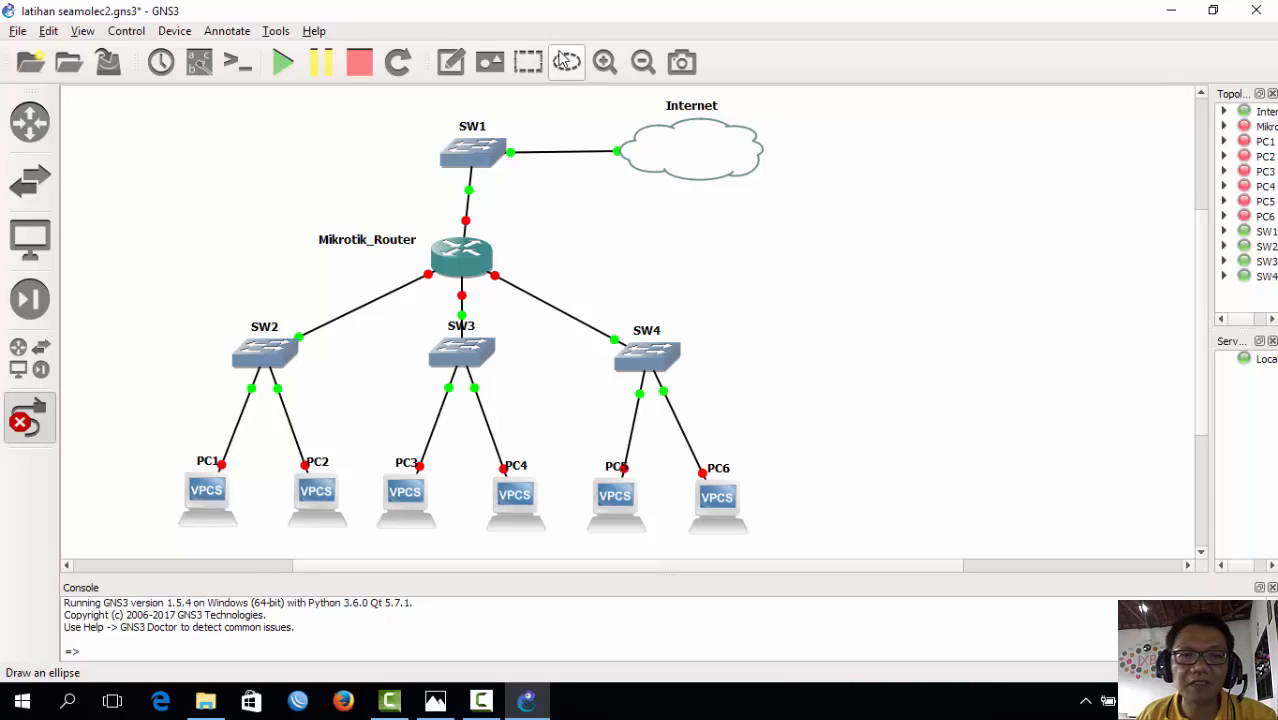
click(40, 408)
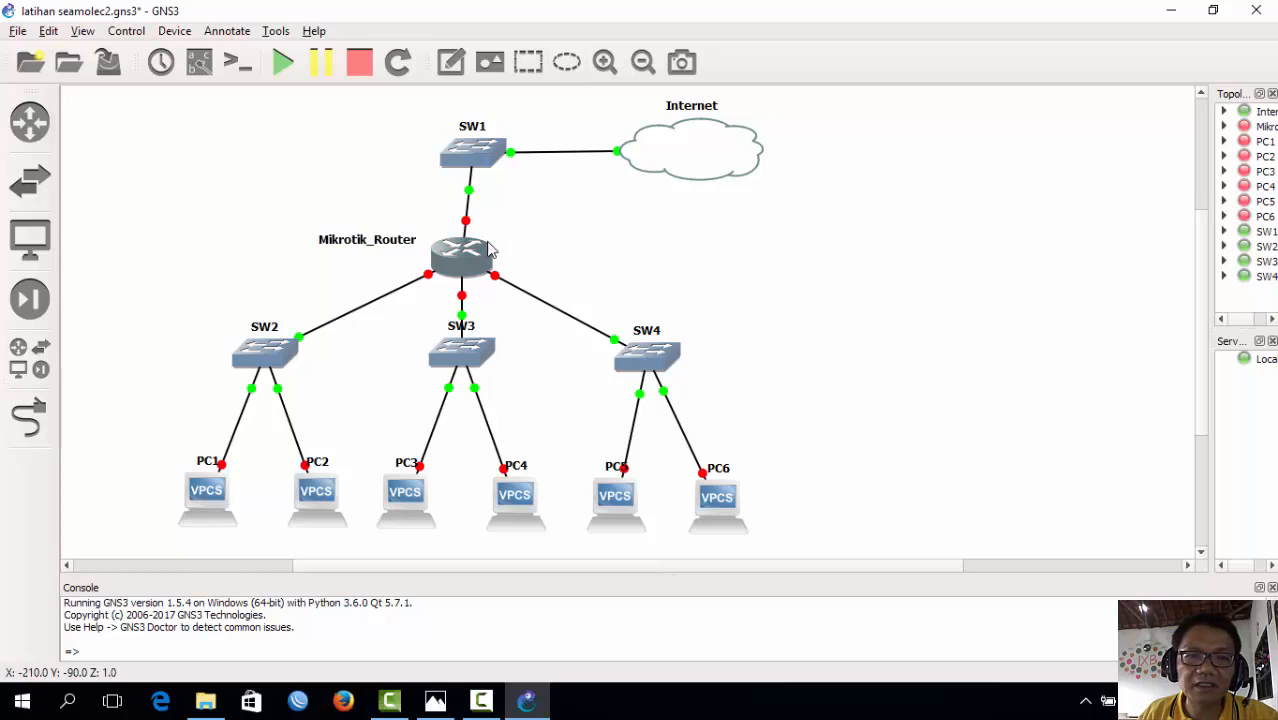
- Nudge Mikrotik_Router slightly right and up and SW1 slightly left and up so they line up vertically
drag(474, 258, 481, 254)
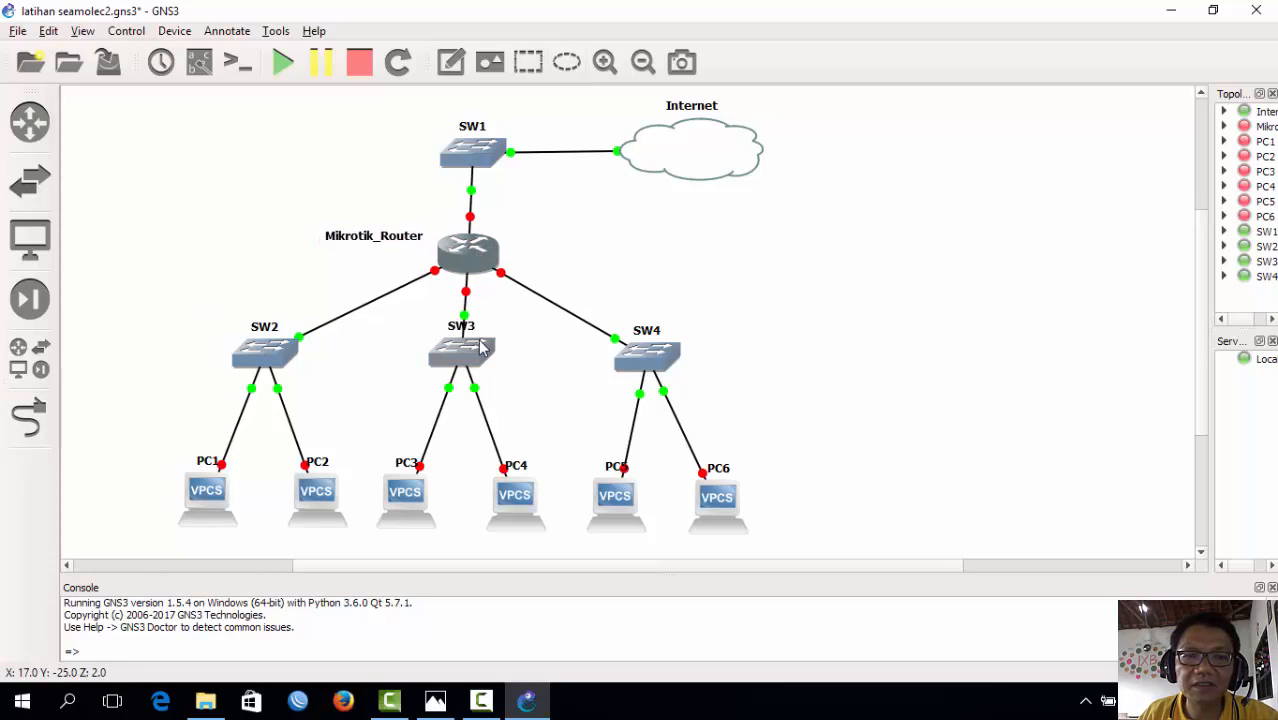
click(480, 156)
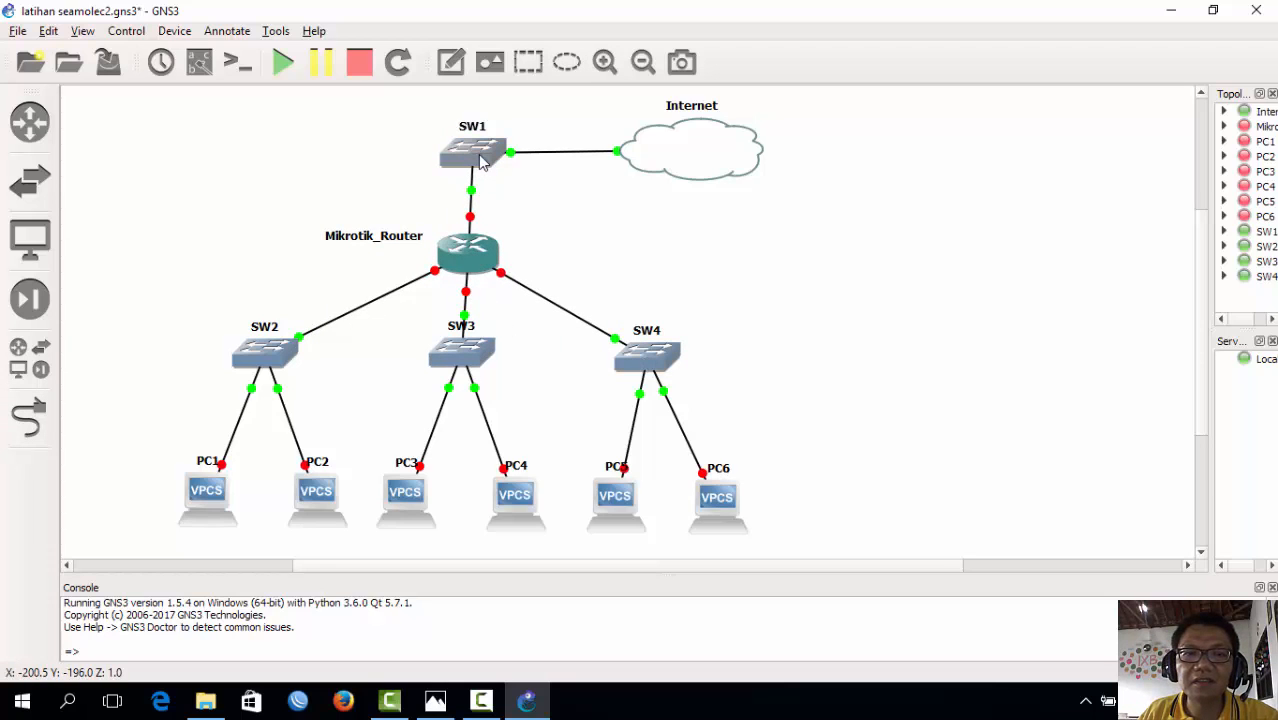
drag(480, 156, 477, 151)
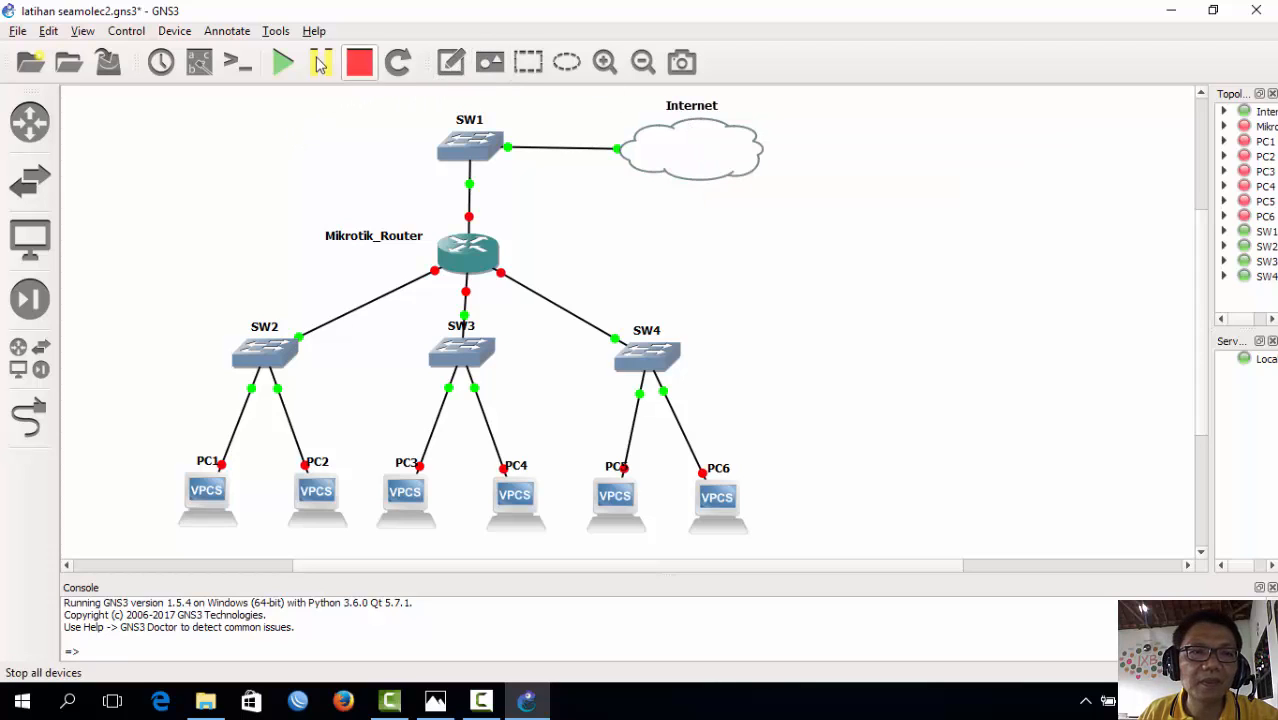
- Show the interface labels and move the Npcap Loopback Adapter label just below the Internet cloud
click(200, 65)
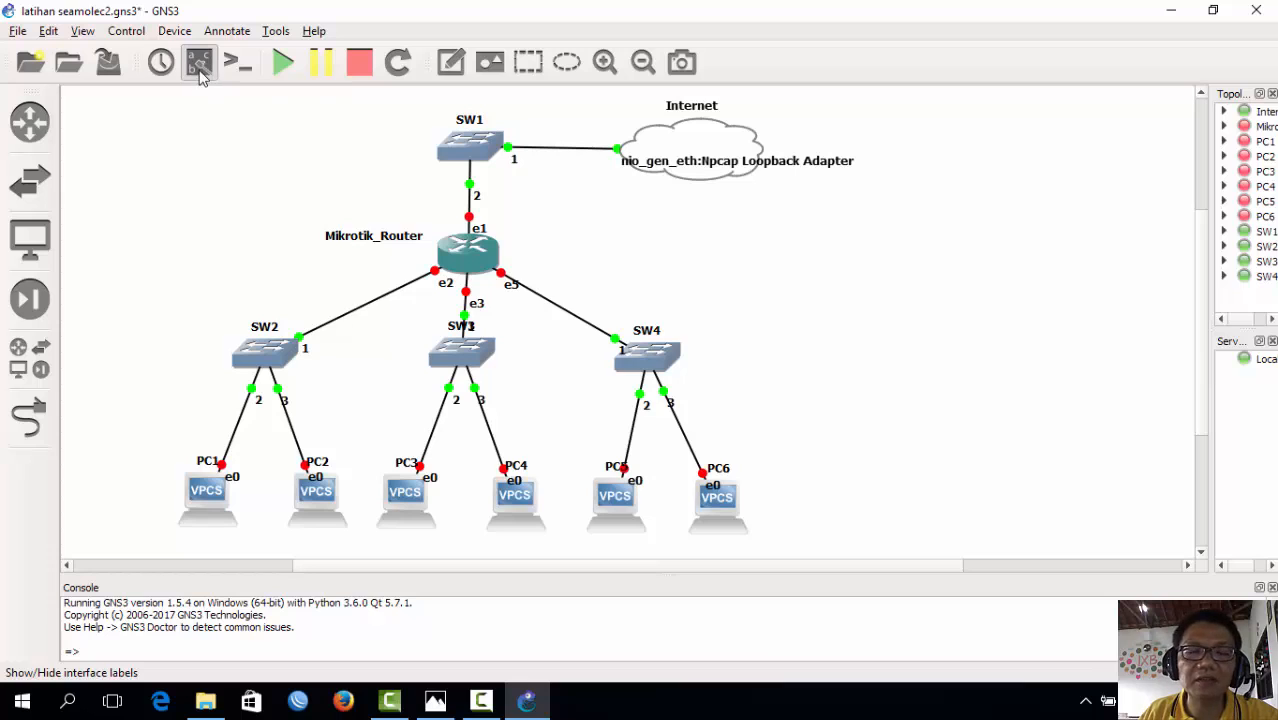
drag(768, 162, 778, 193)
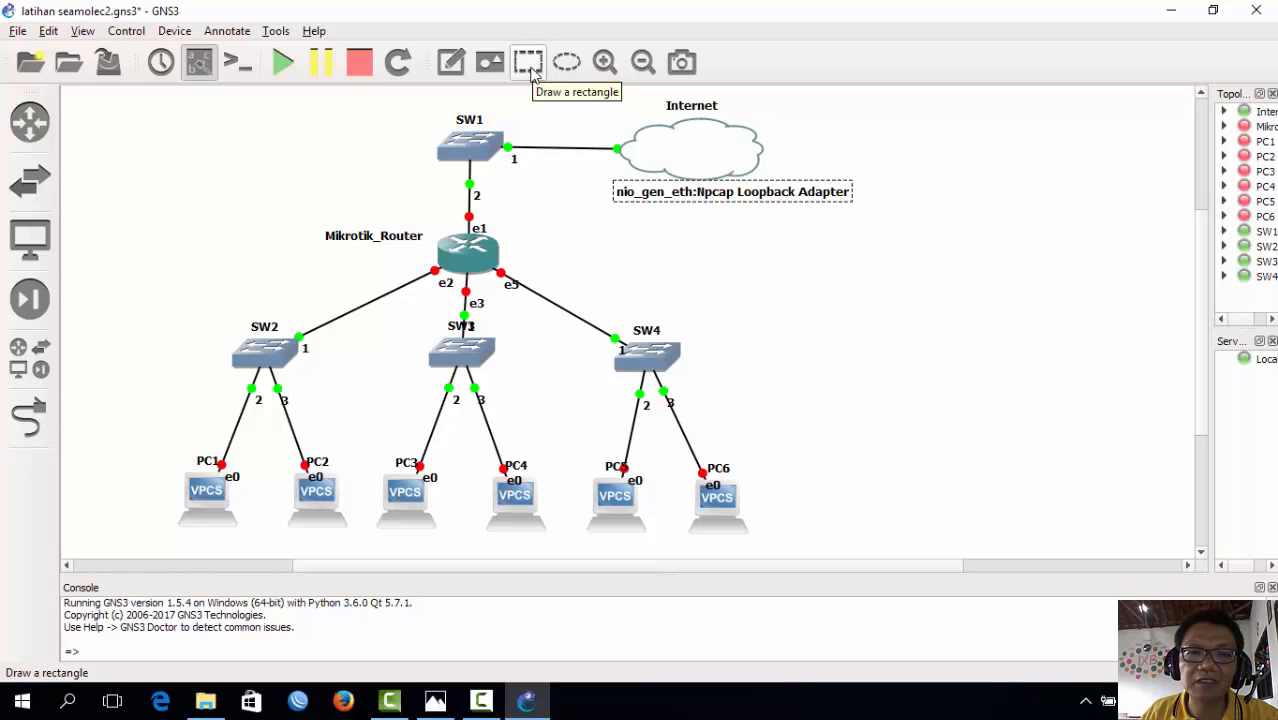
- Draw a rectangle and fit it around SW4, PC5 and PC6, keeping the loopback adapter label below the Internet cloud
click(533, 75)
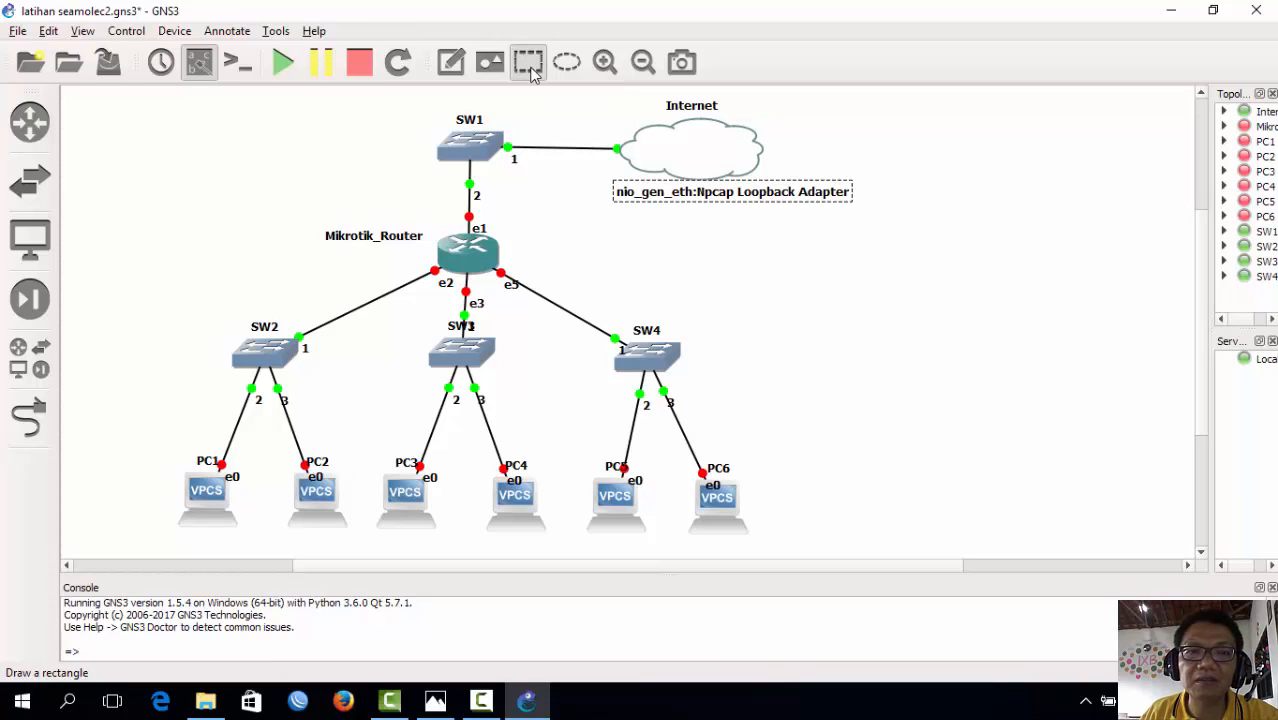
click(785, 298)
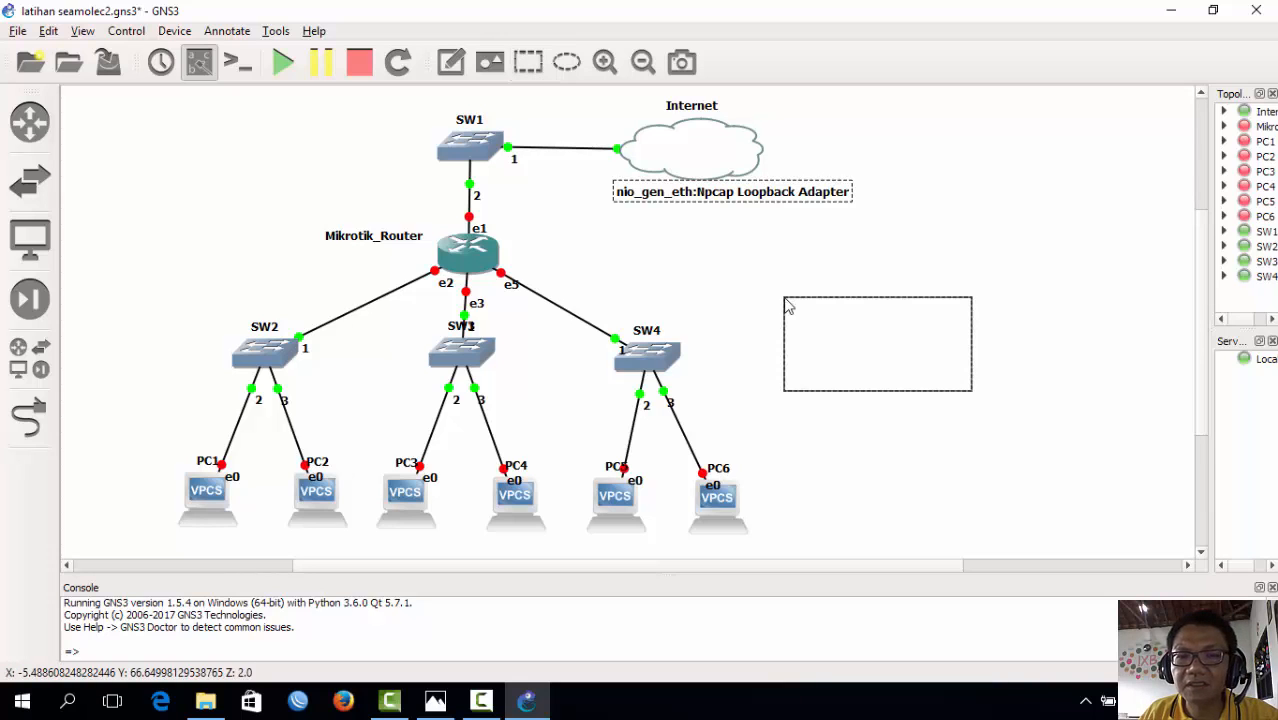
drag(887, 327, 707, 341)
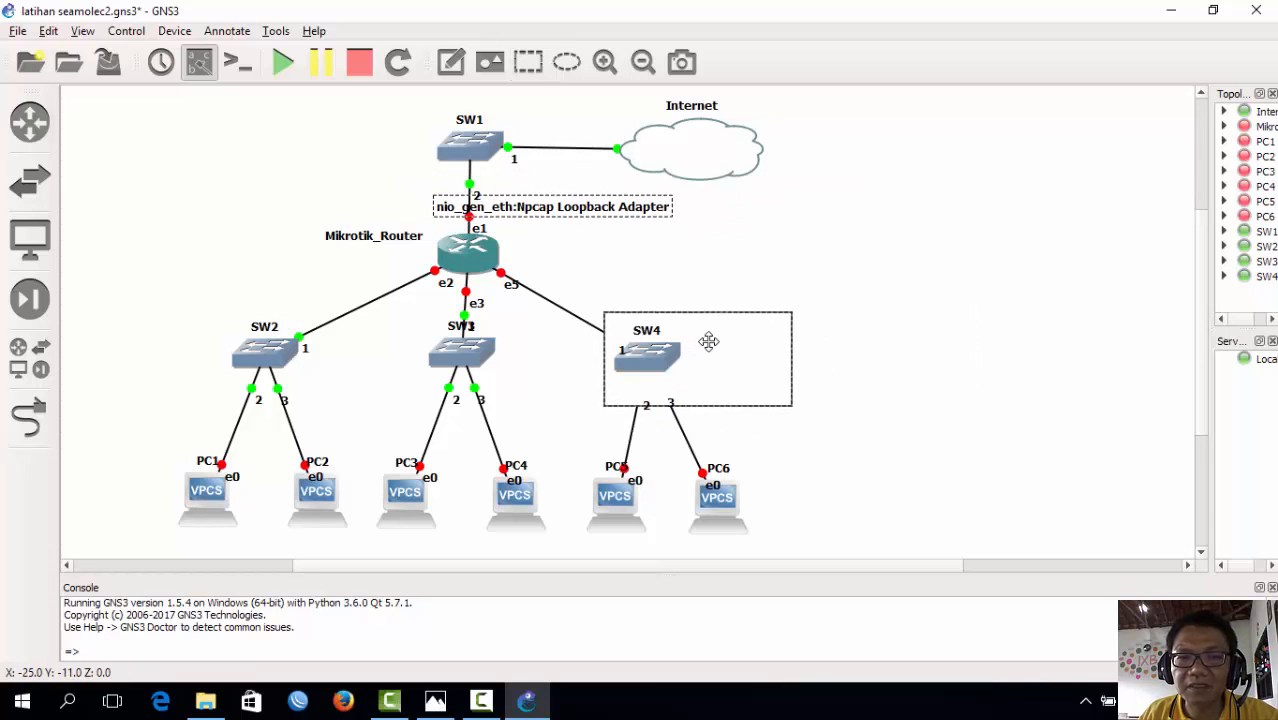
click(826, 258)
drag(628, 208, 786, 196)
click(736, 362)
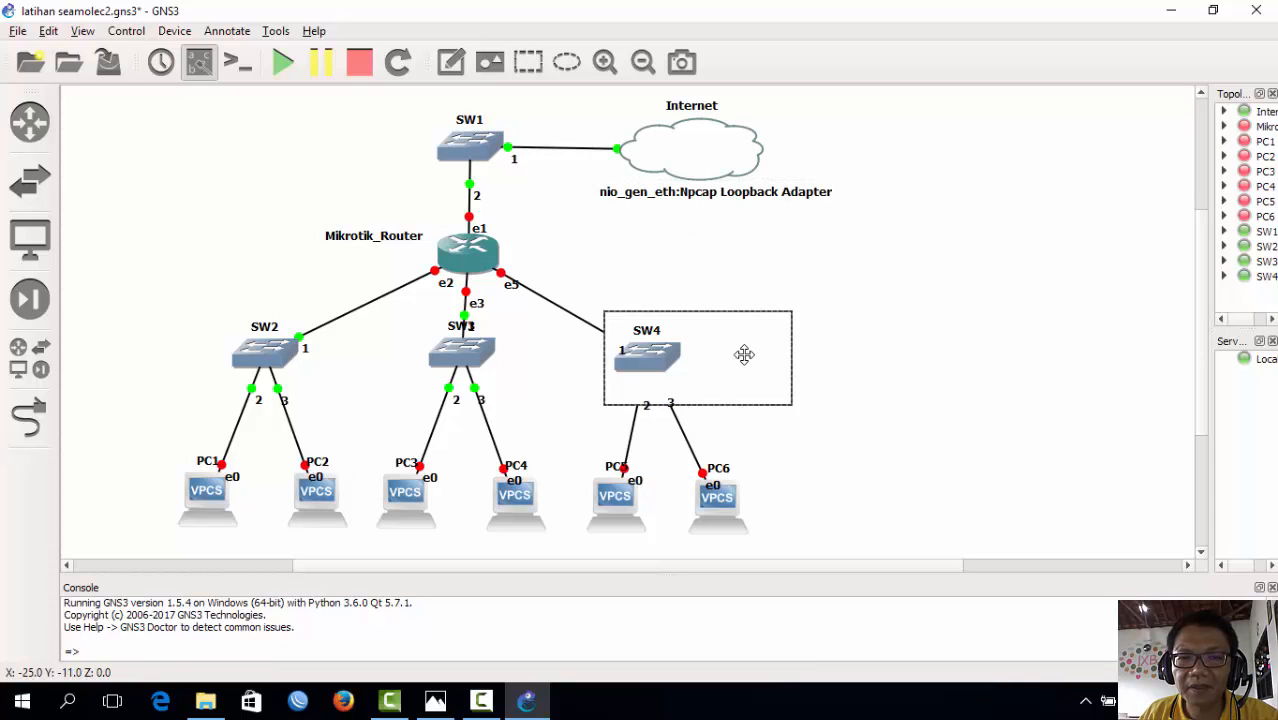
drag(742, 357, 713, 364)
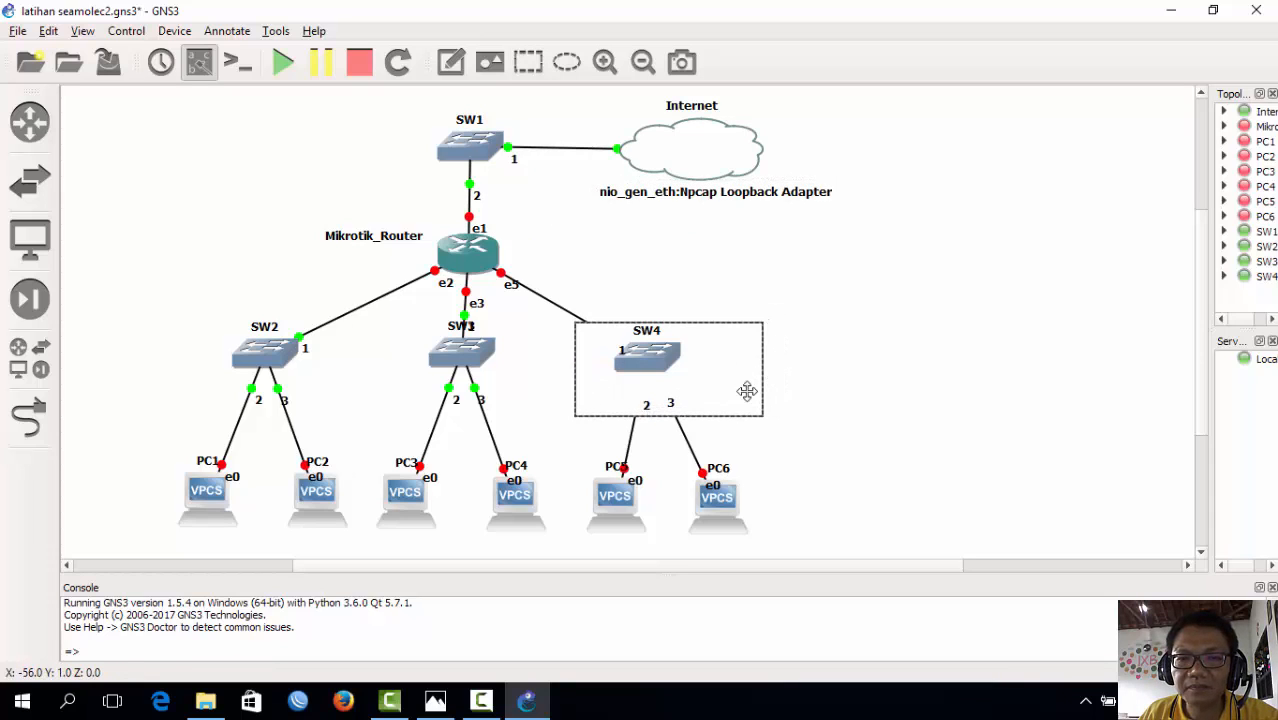
drag(719, 420, 719, 545)
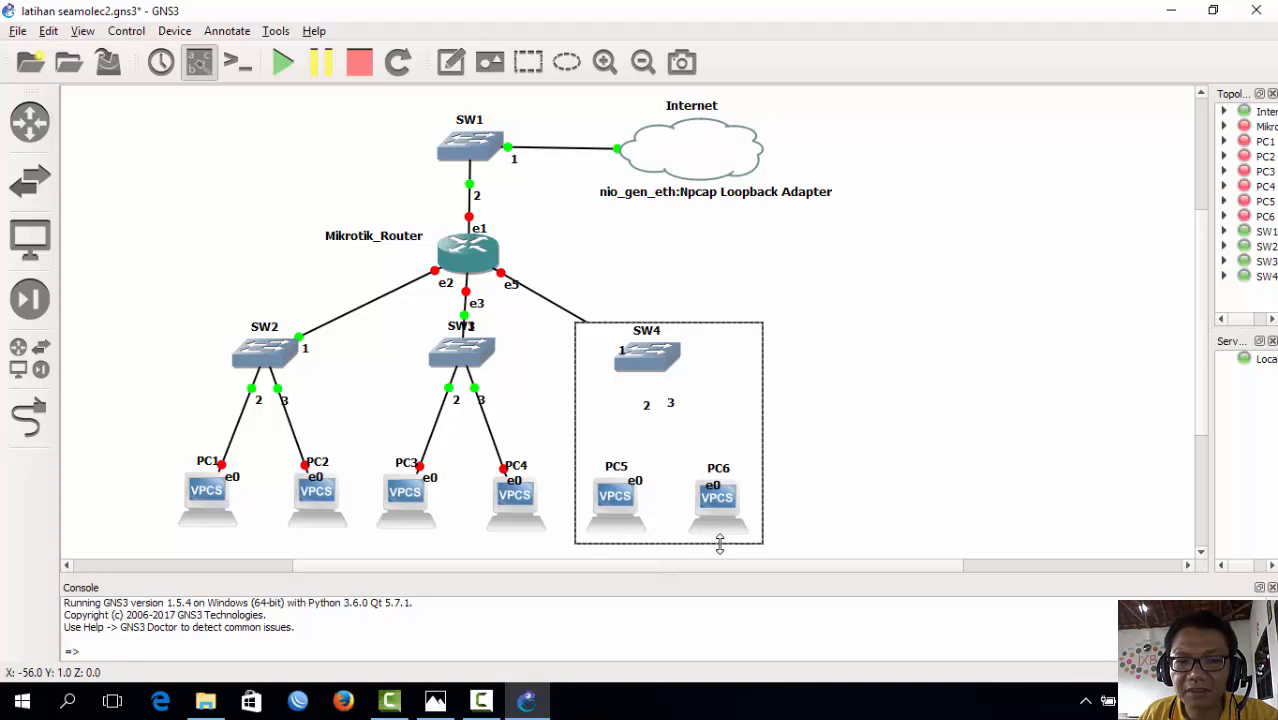
- Lower the rectangle around SW4, PC5 and PC6 by one layer so it sits behind the devices and links
right_click(750, 350)
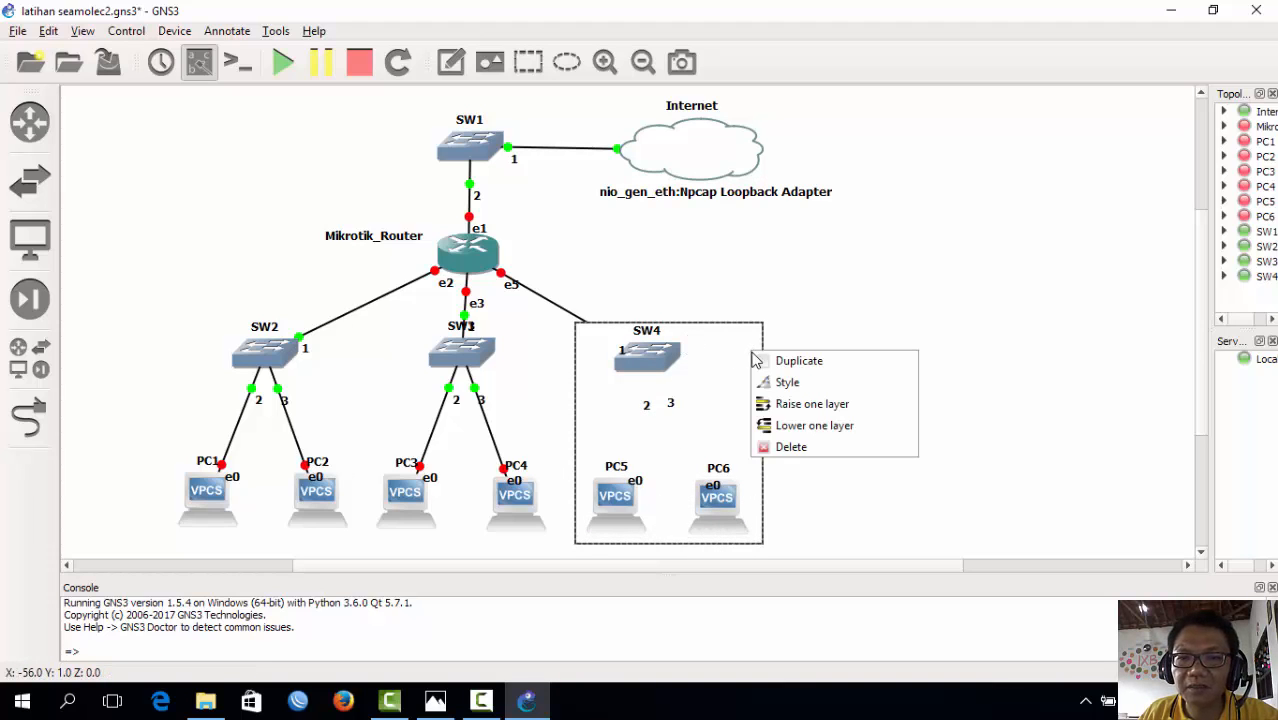
click(878, 430)
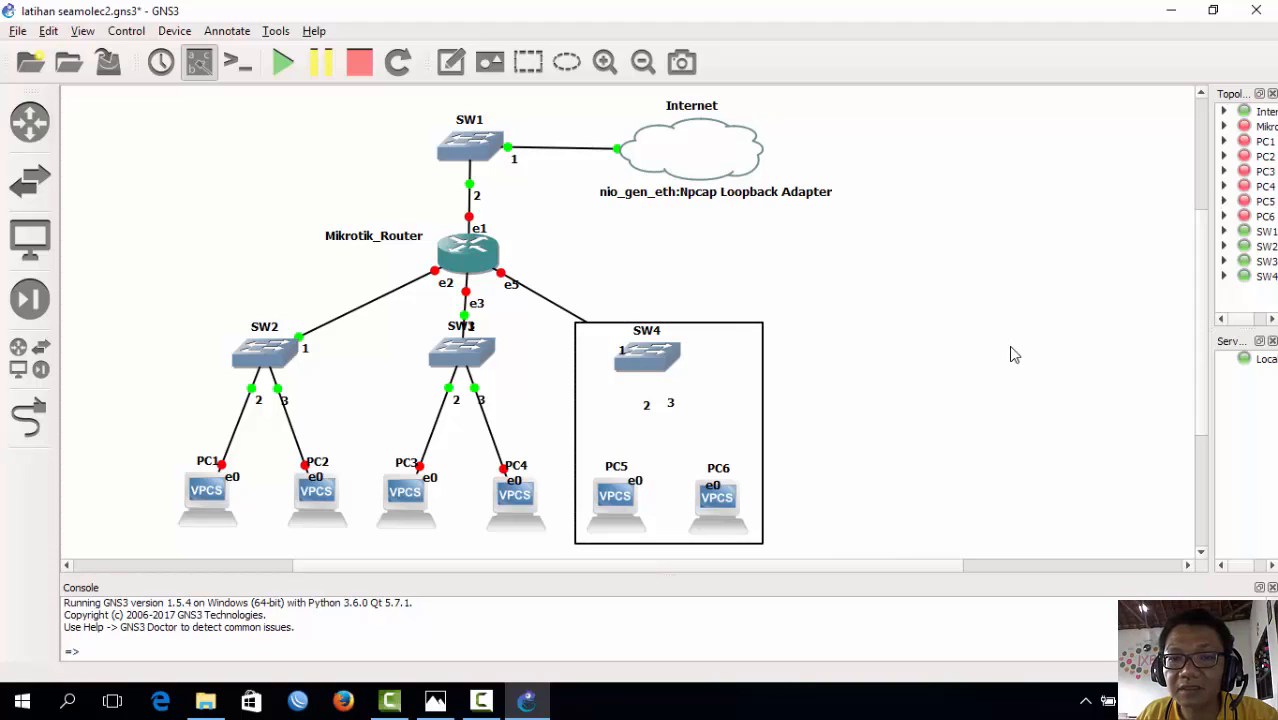
right_click(751, 338)
click(840, 411)
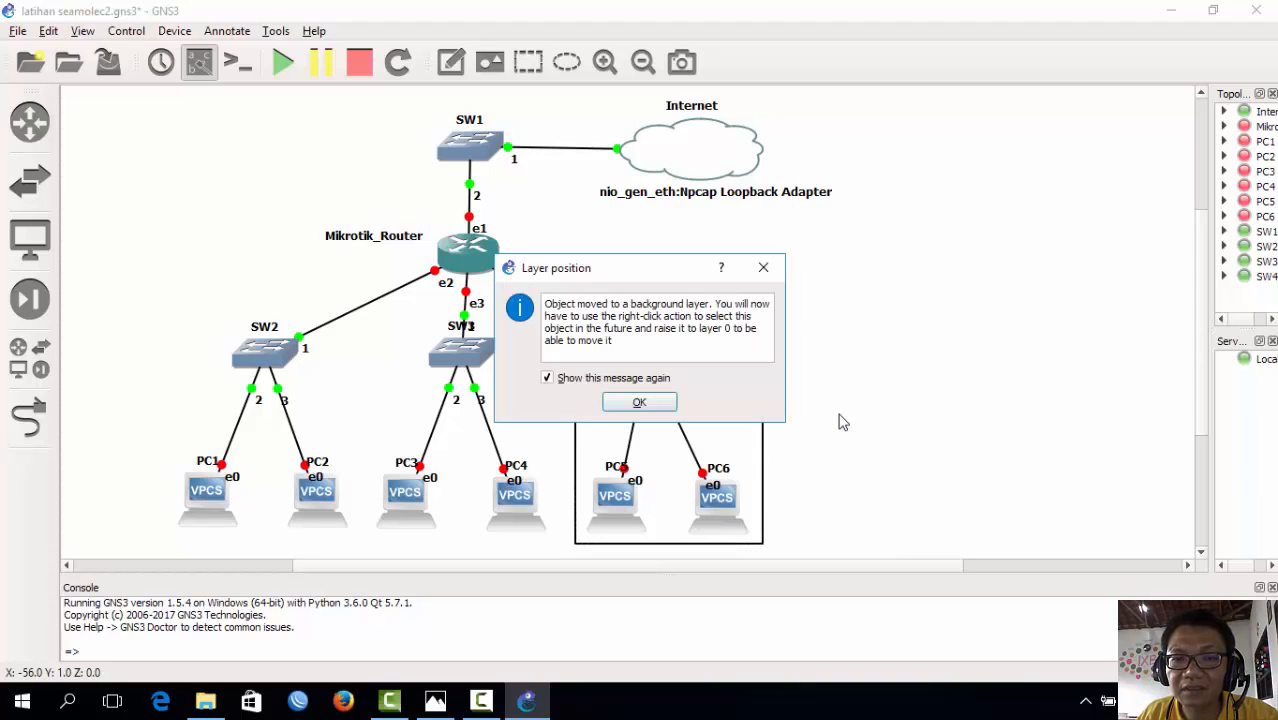
click(632, 404)
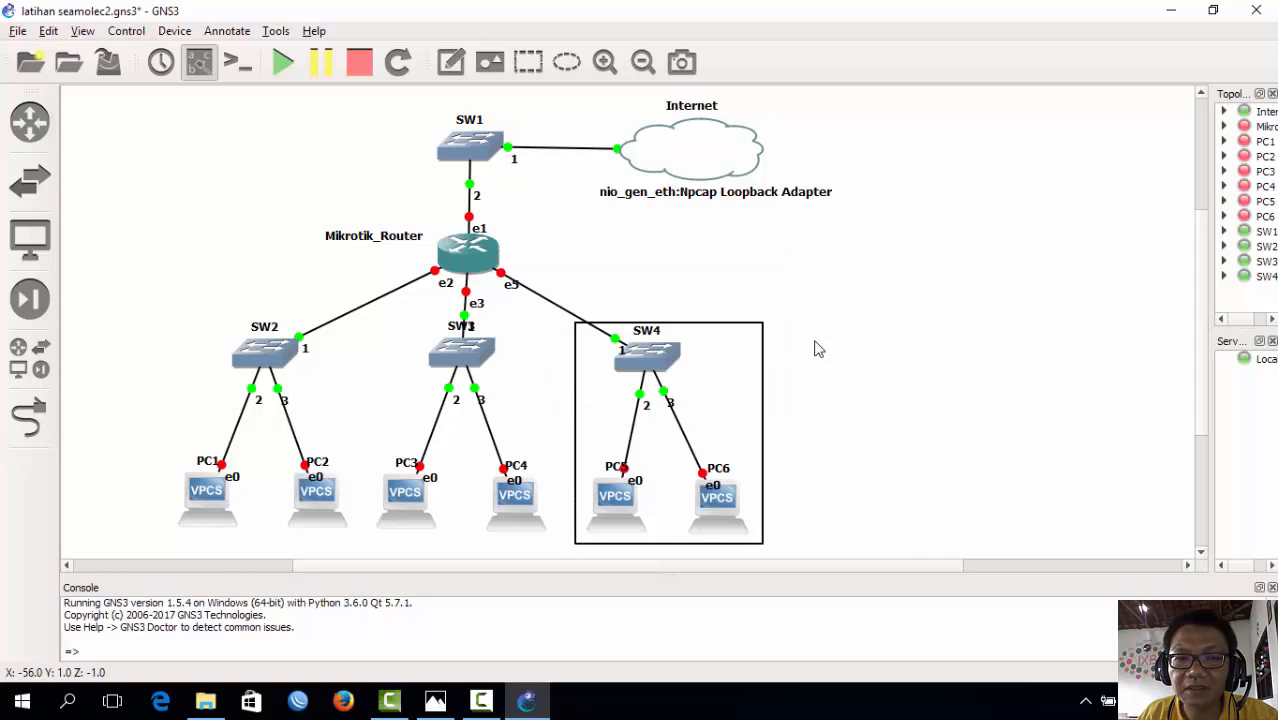
- Duplicate the SW4 group's rectangle and place the copy around SW3, PC3 and PC4
right_click(751, 346)
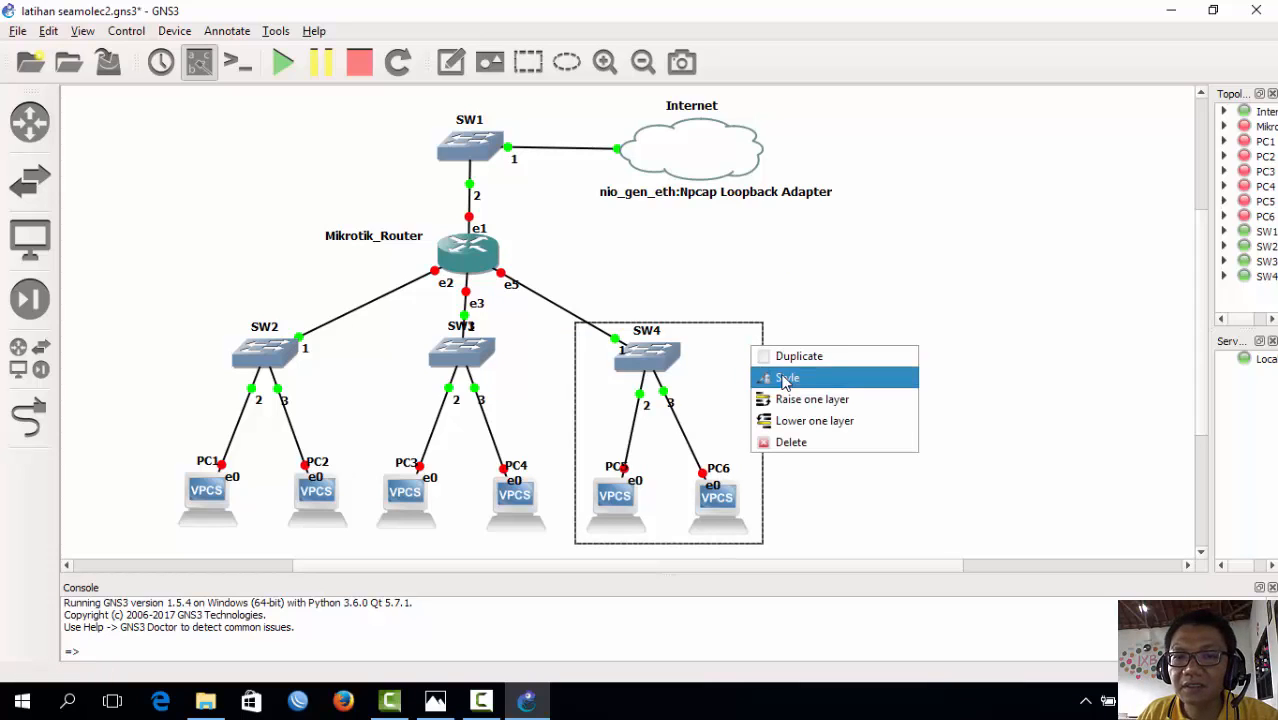
click(801, 356)
drag(799, 357, 501, 350)
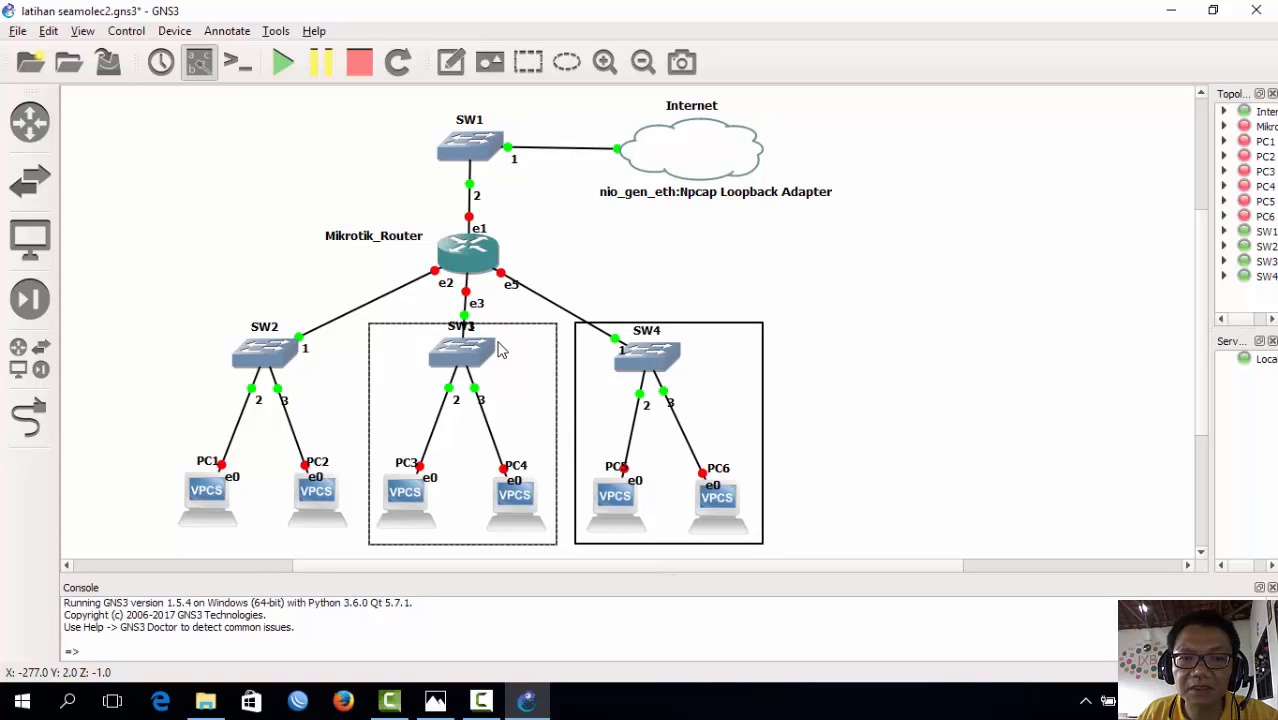
- Duplicate the SW4 group's rectangle again and place the copy around SW2, PC1 and PC2
right_click(745, 343)
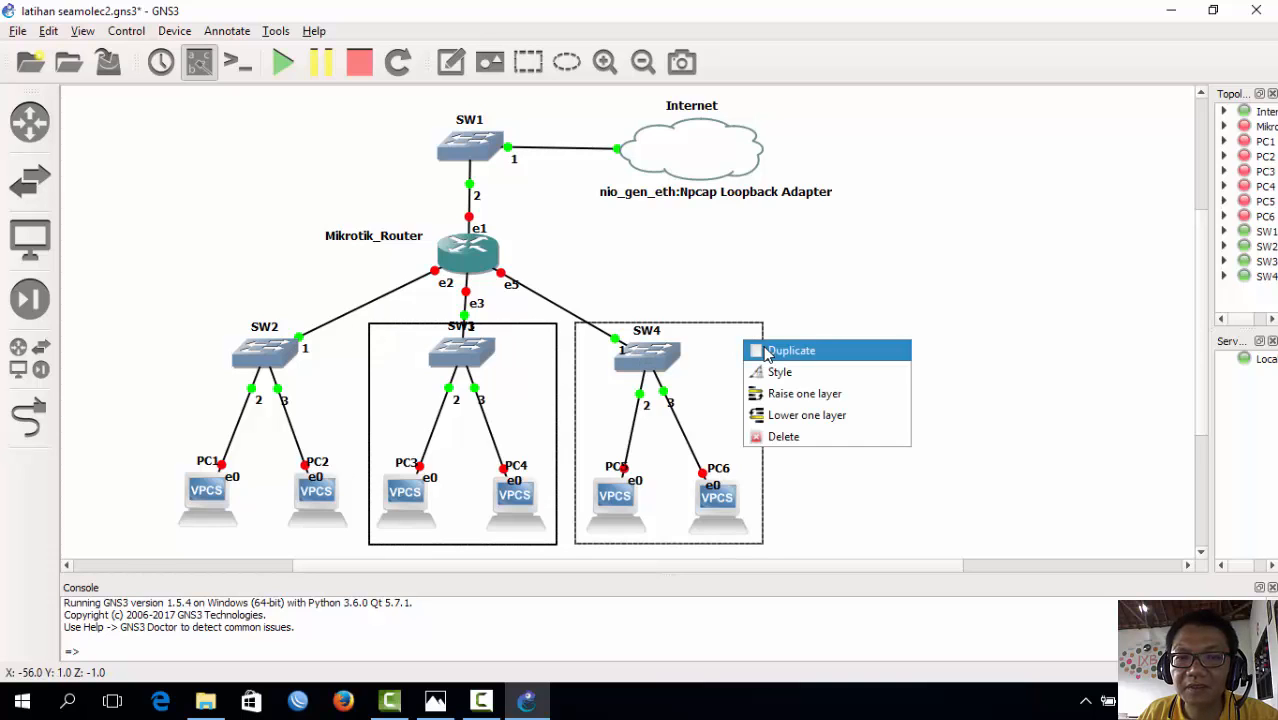
click(768, 351)
drag(736, 379, 316, 368)
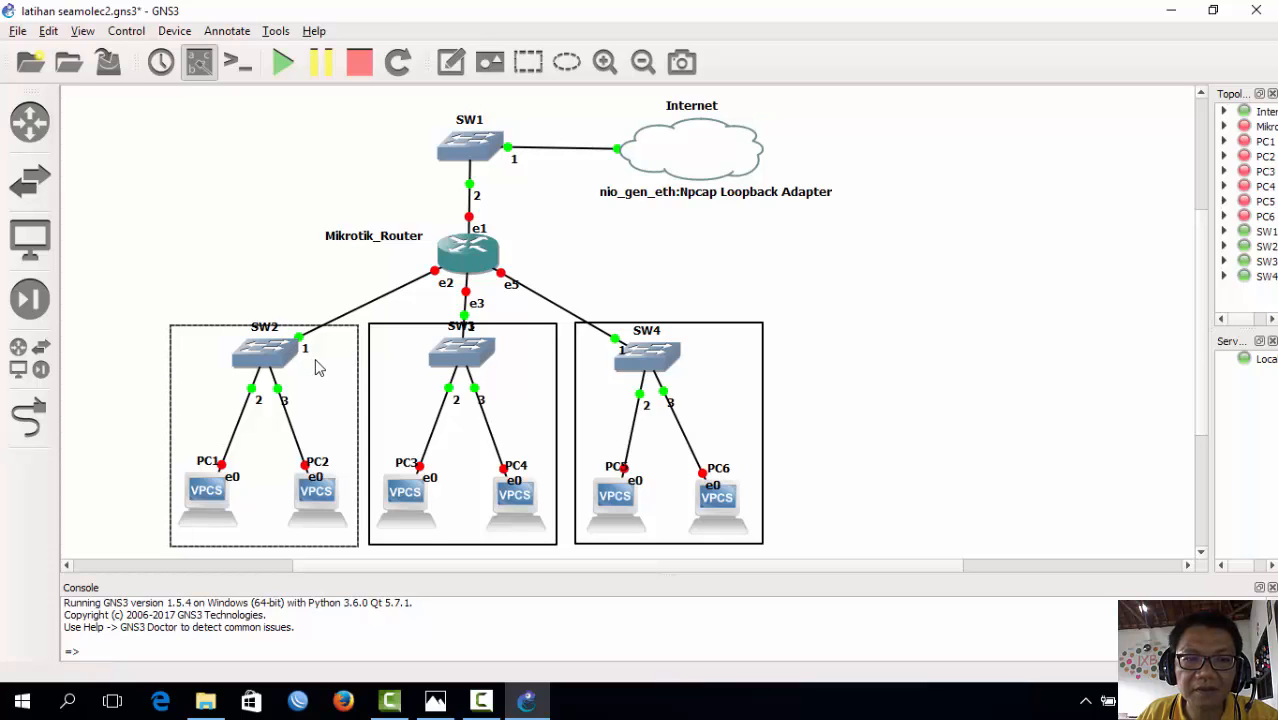
click(827, 274)
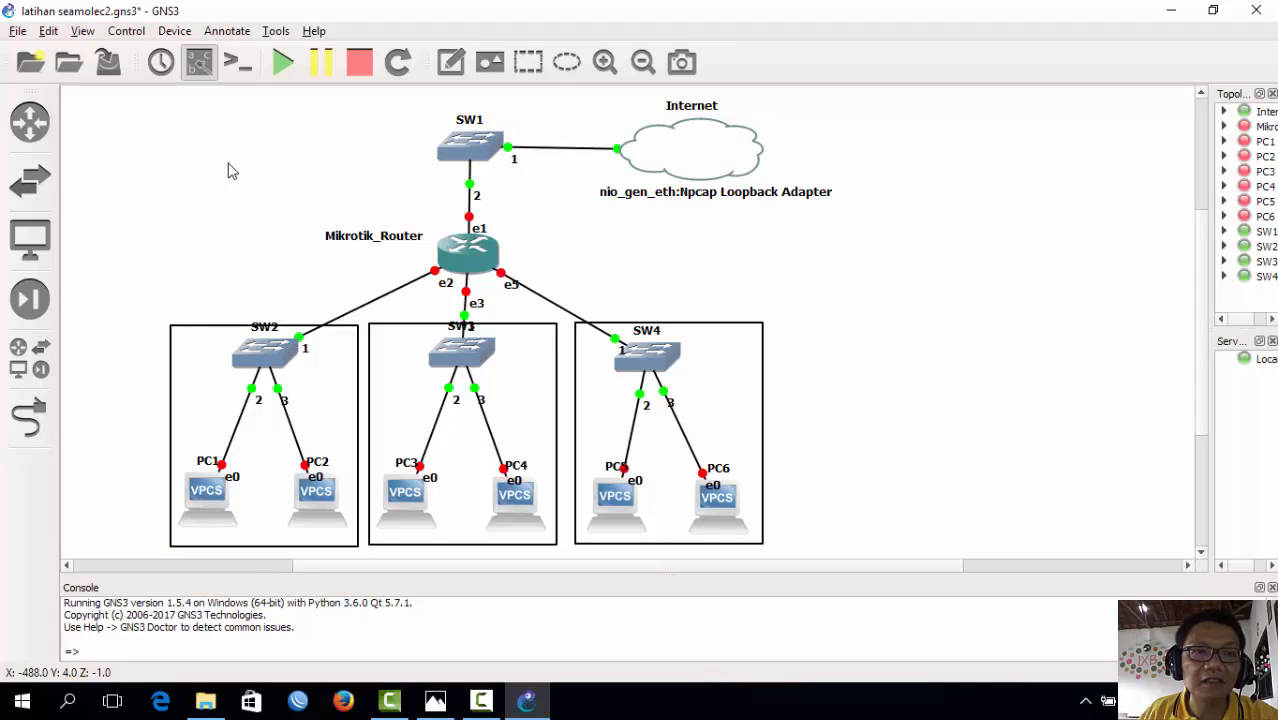
- Add a note reading 118.98.222.1/30 and place it beneath the Internet cloud's loopback adapter label
click(452, 68)
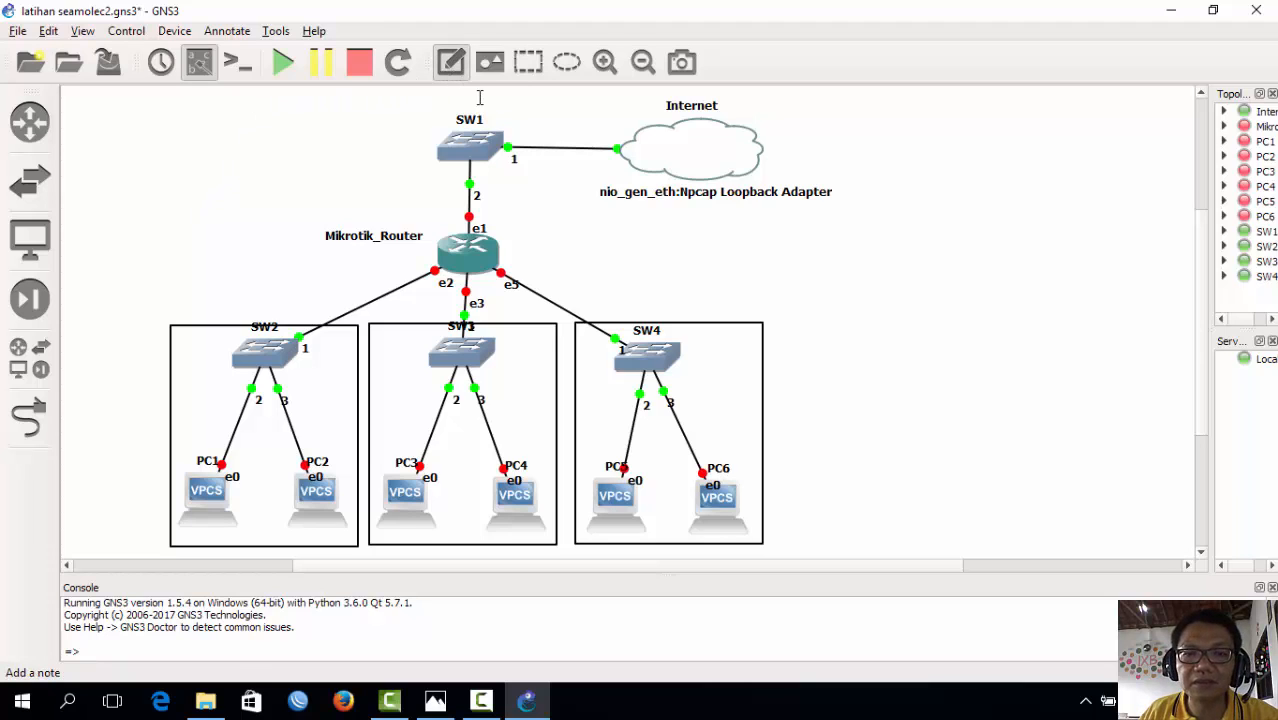
click(769, 279)
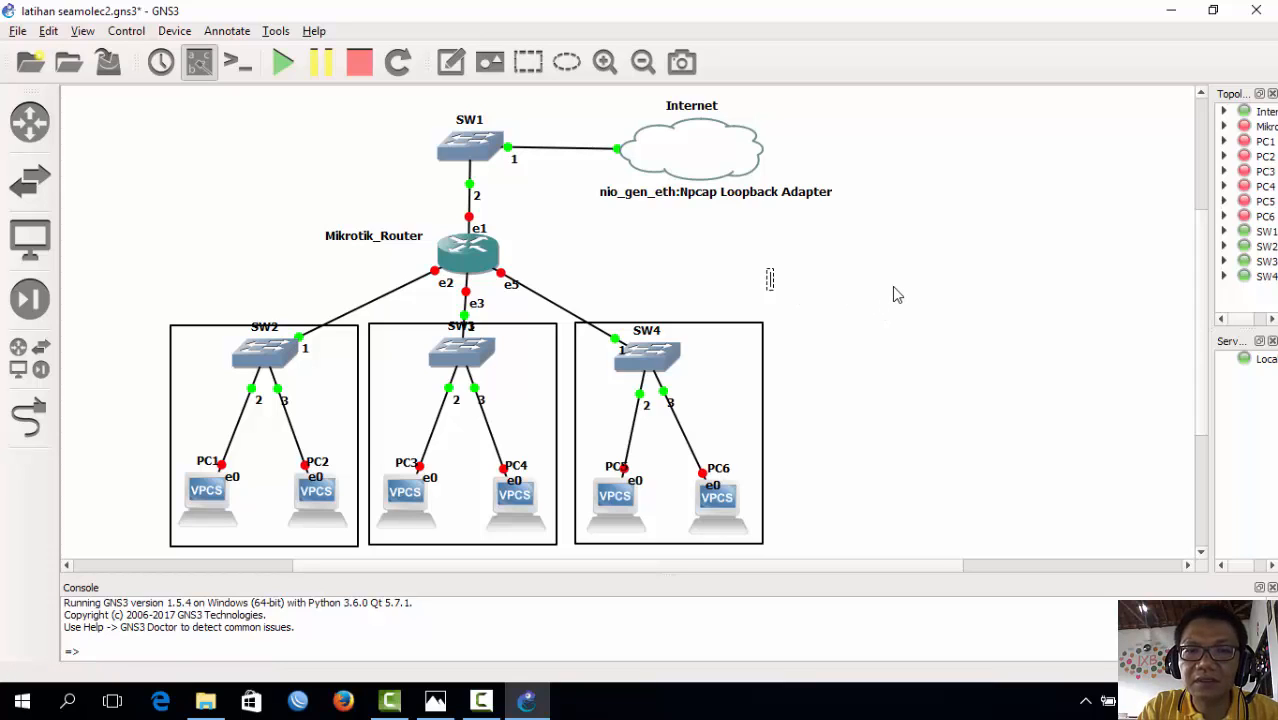
text(1)
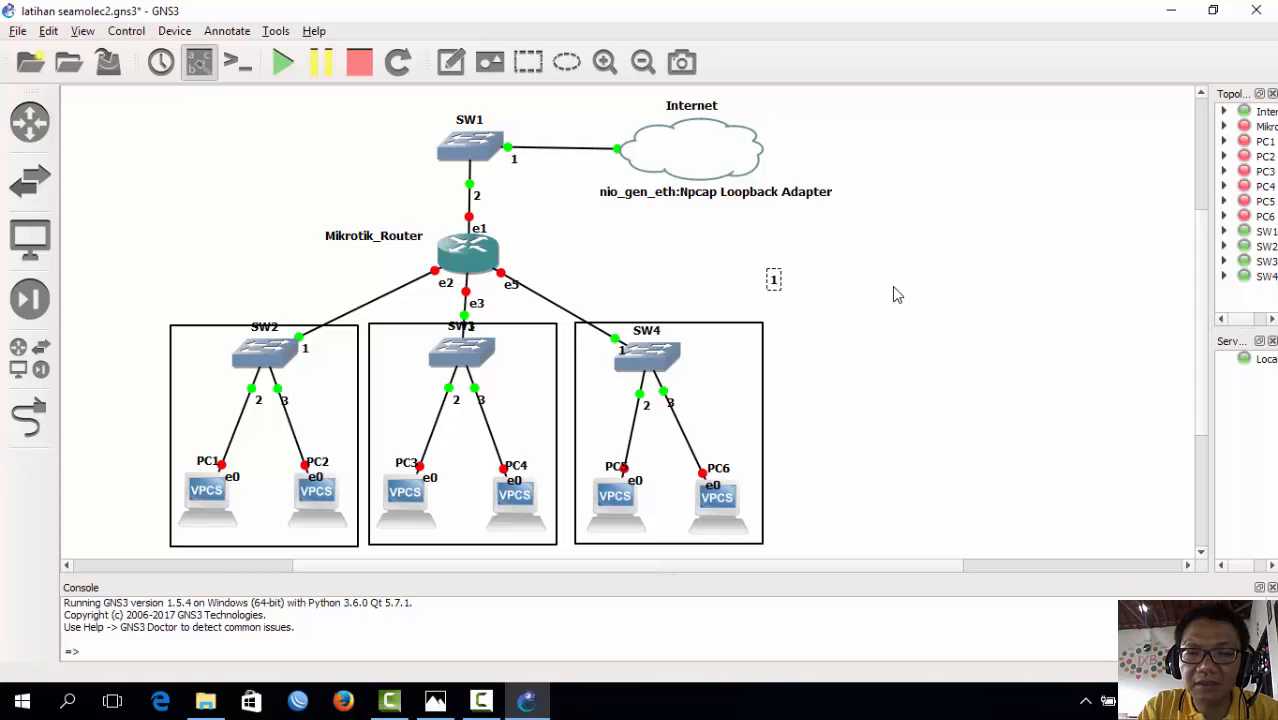
text(18.98)
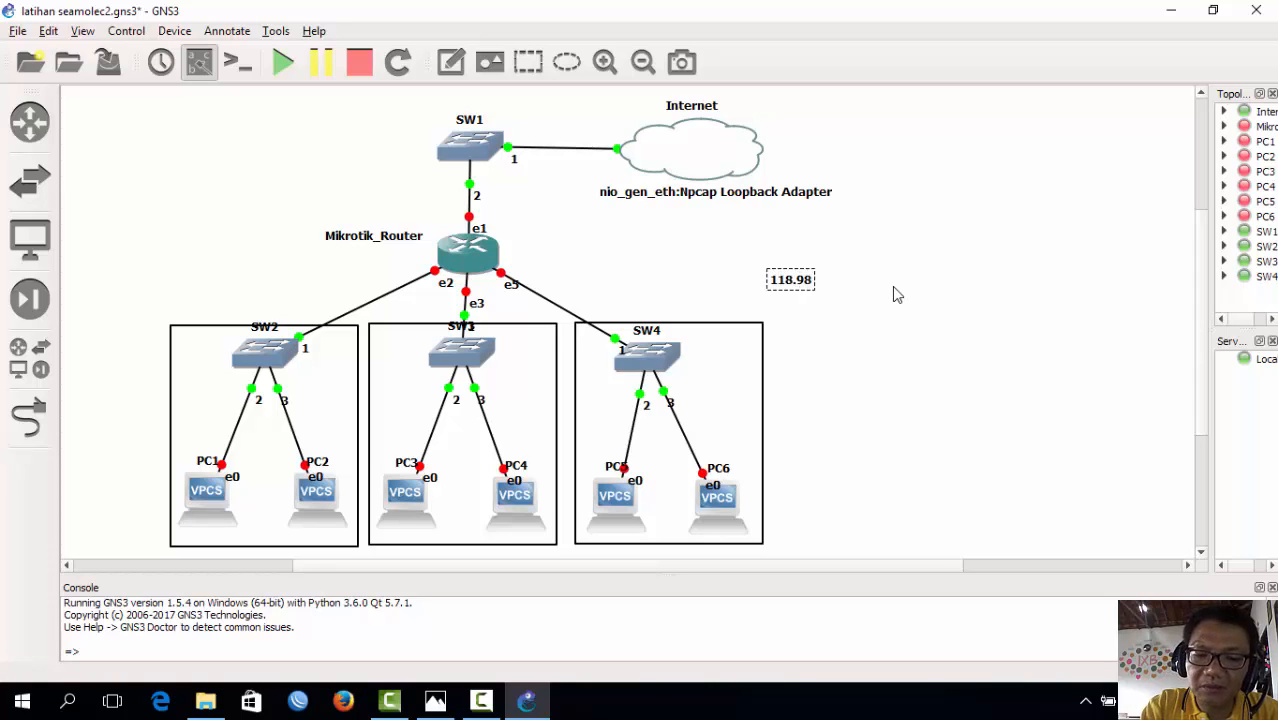
text(.222)
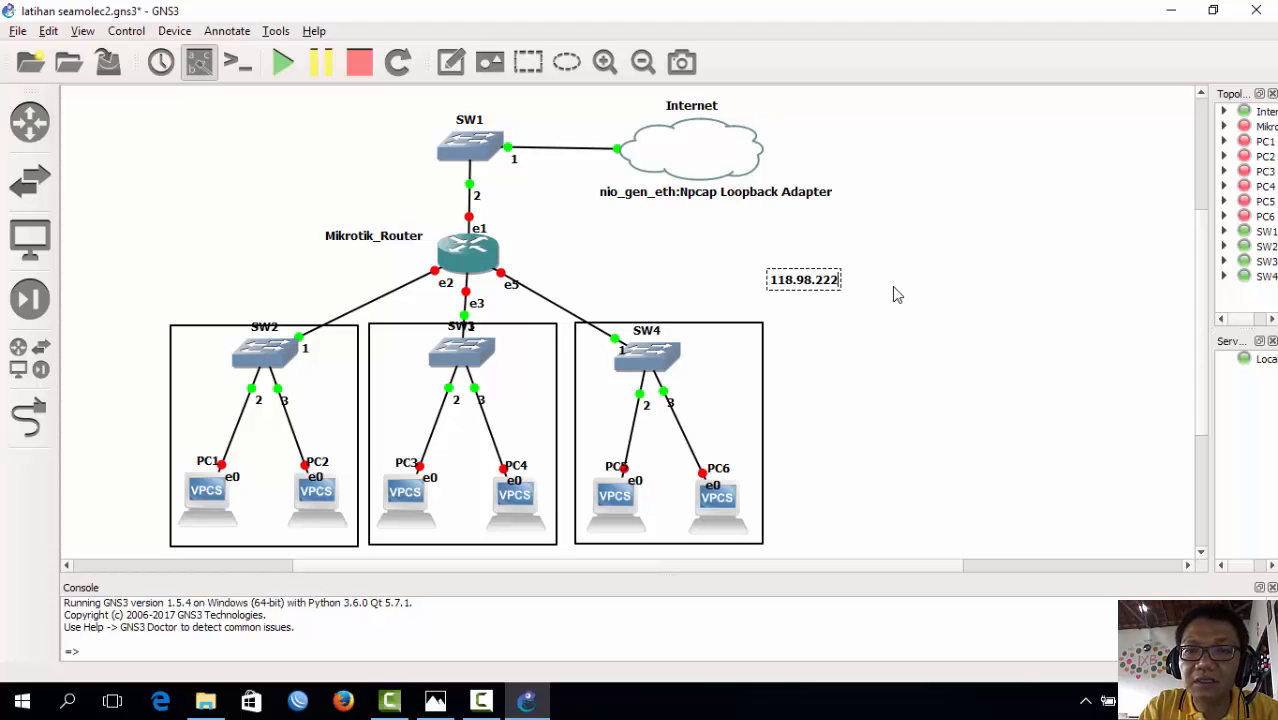
text(.1/30)
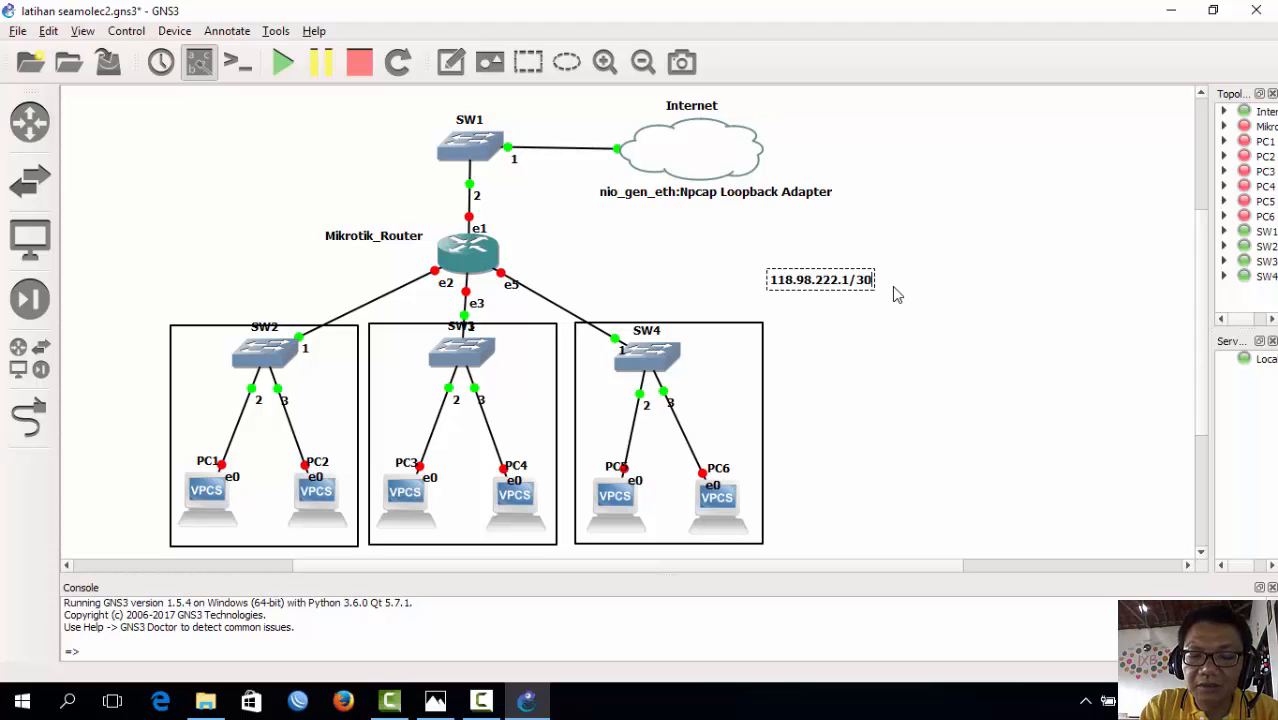
drag(843, 283, 780, 260)
click(852, 244)
drag(864, 283, 747, 218)
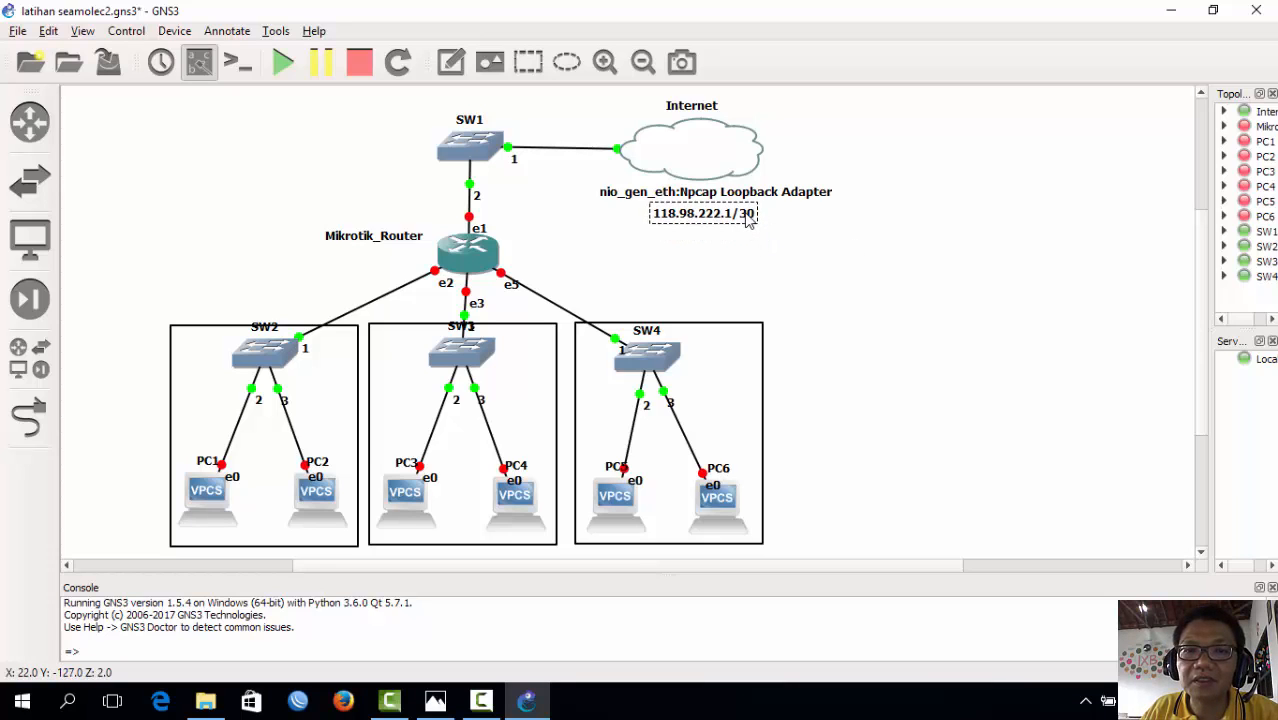
click(752, 257)
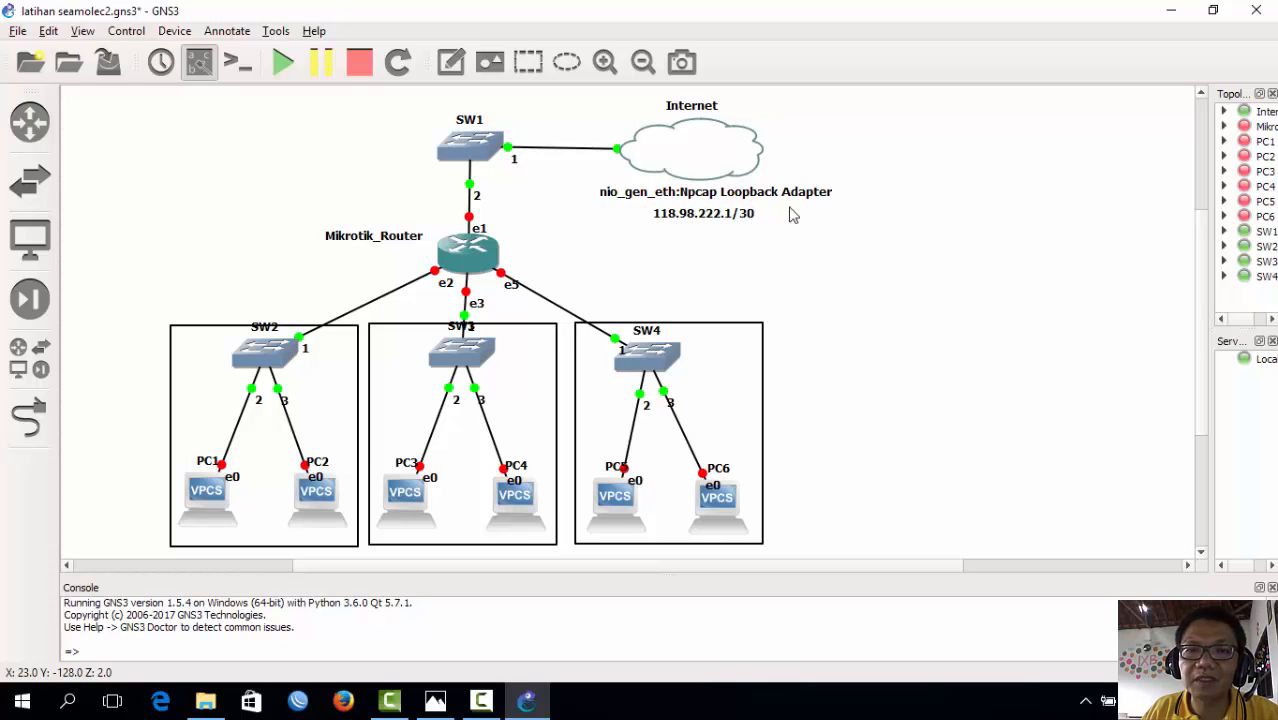
- Duplicate the Internet address note, place the copy beside Mikrotik_Router and change its text to 118.98.222.2/30
right_click(744, 215)
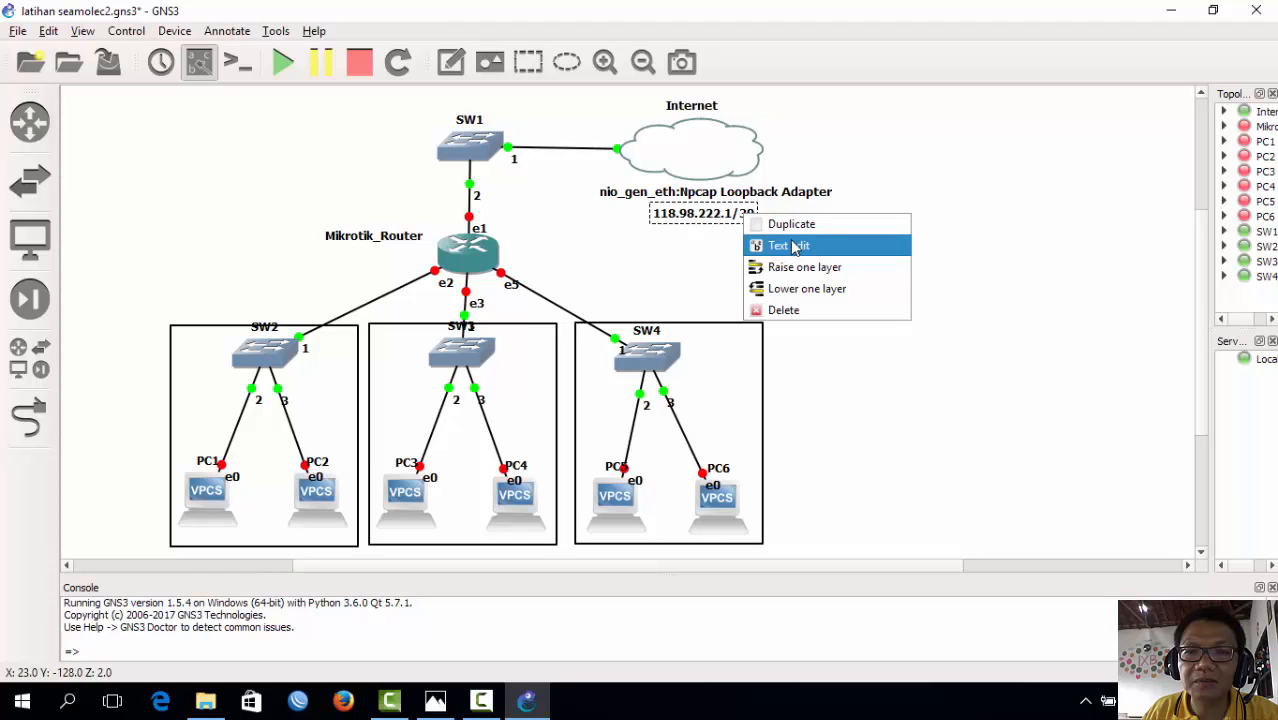
click(791, 226)
drag(769, 236, 595, 242)
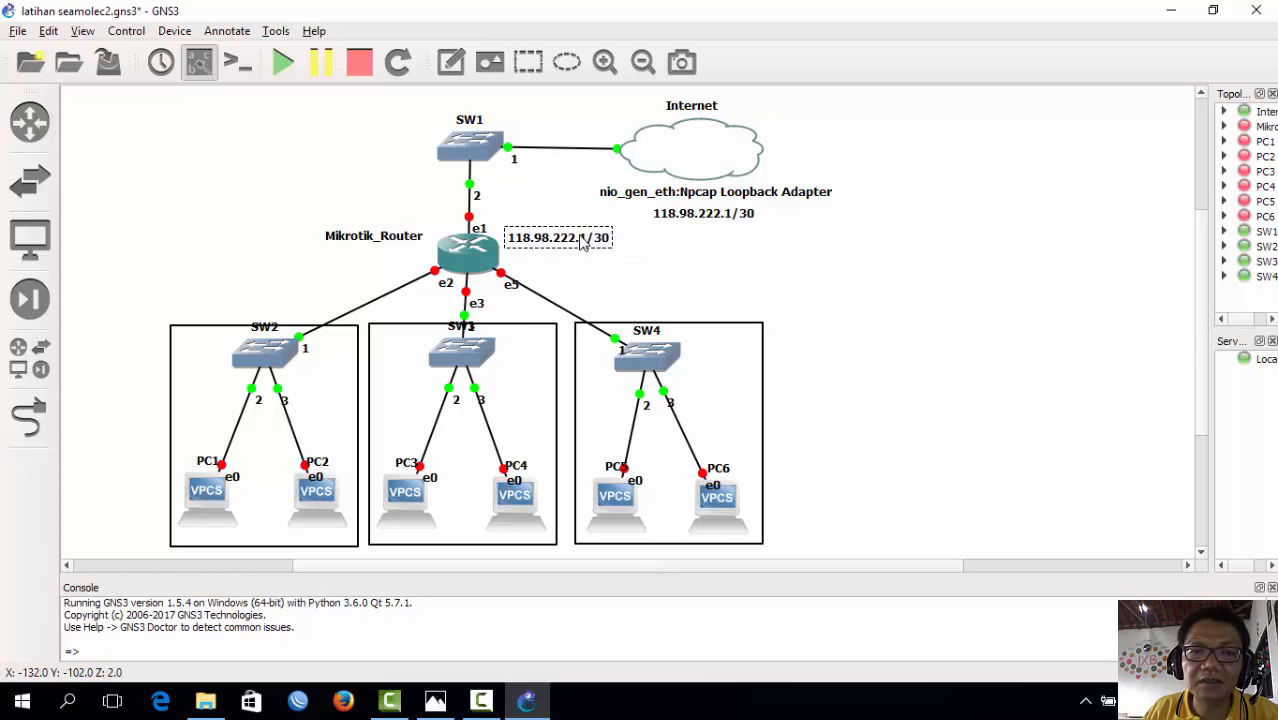
double_click(584, 238)
click(593, 246)
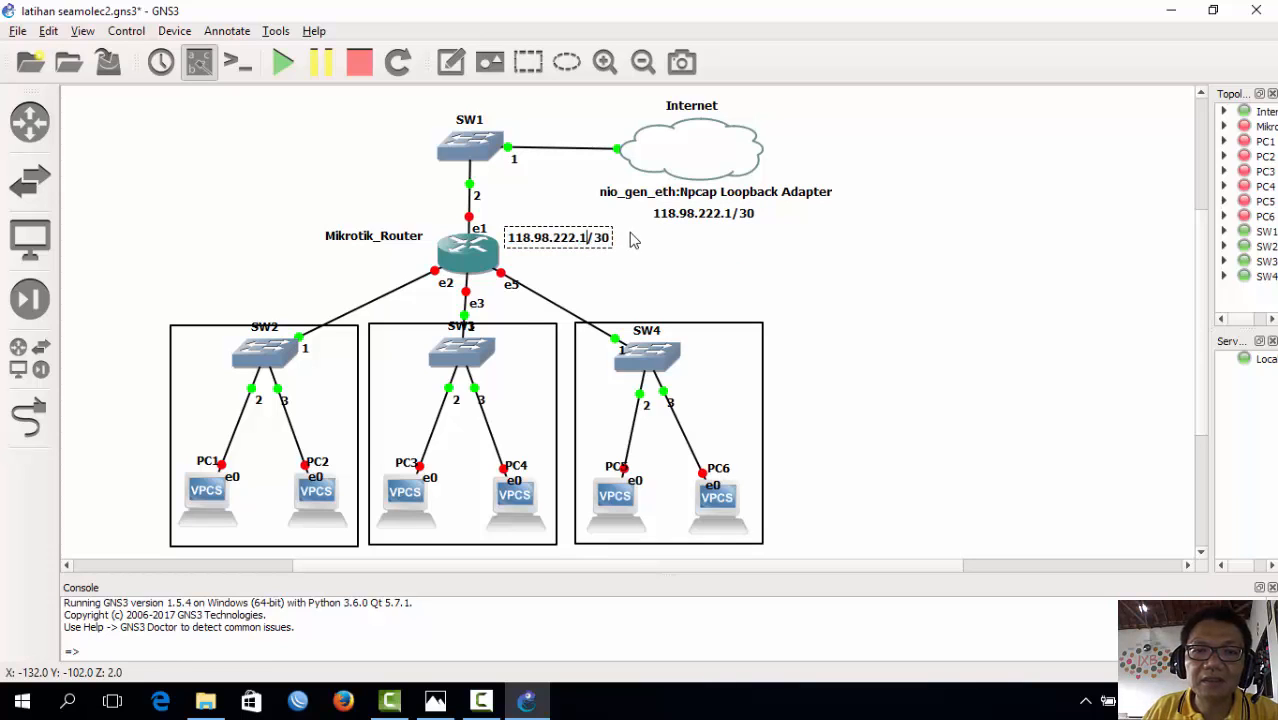
key(BackSpace)
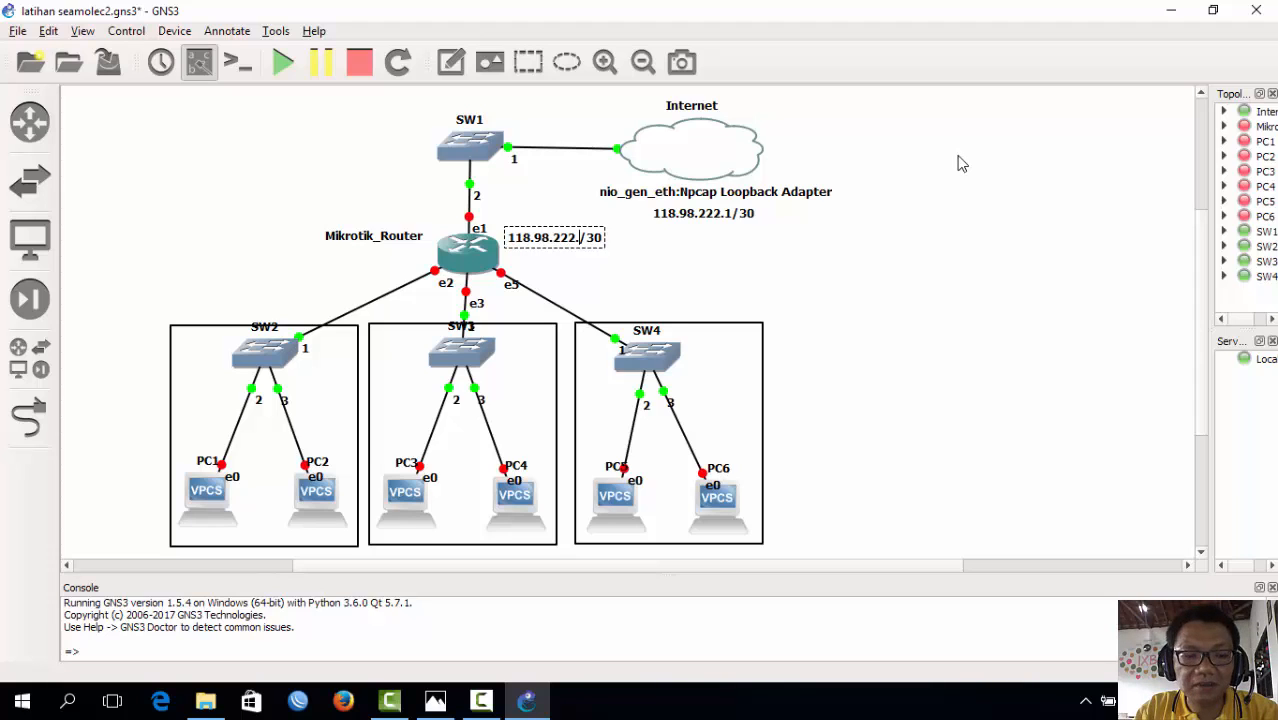
text(2)
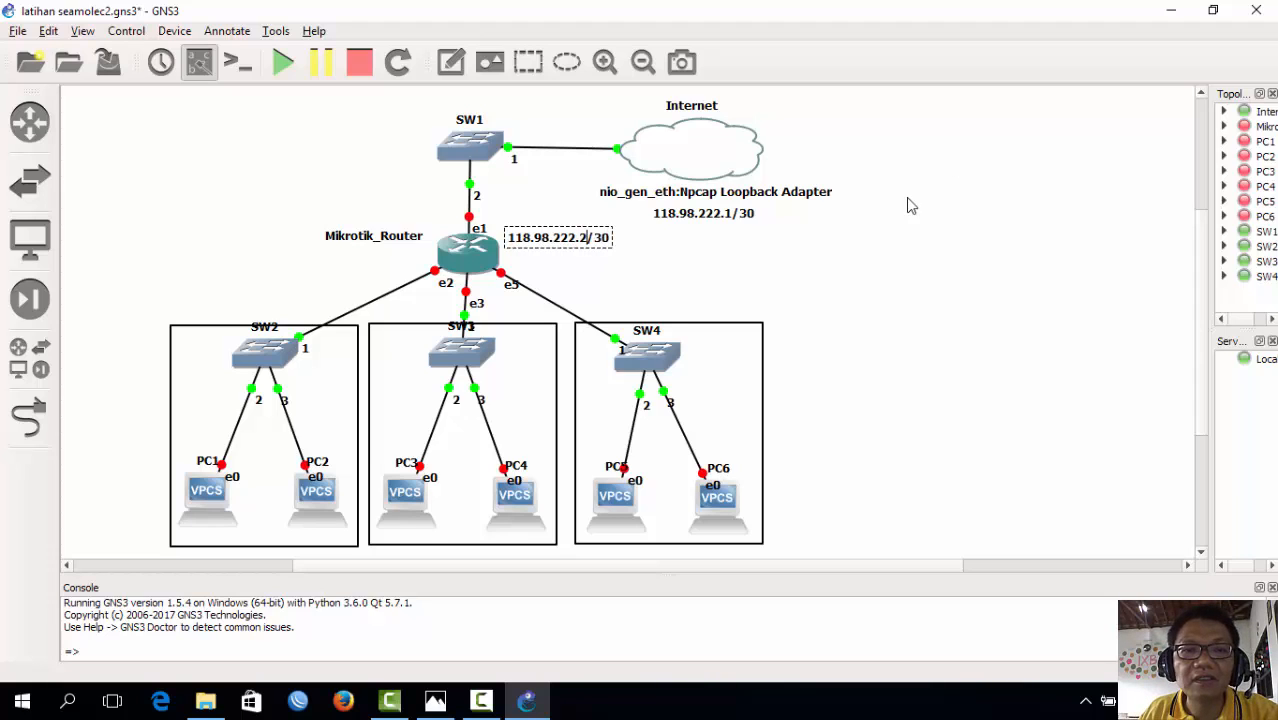
click(673, 256)
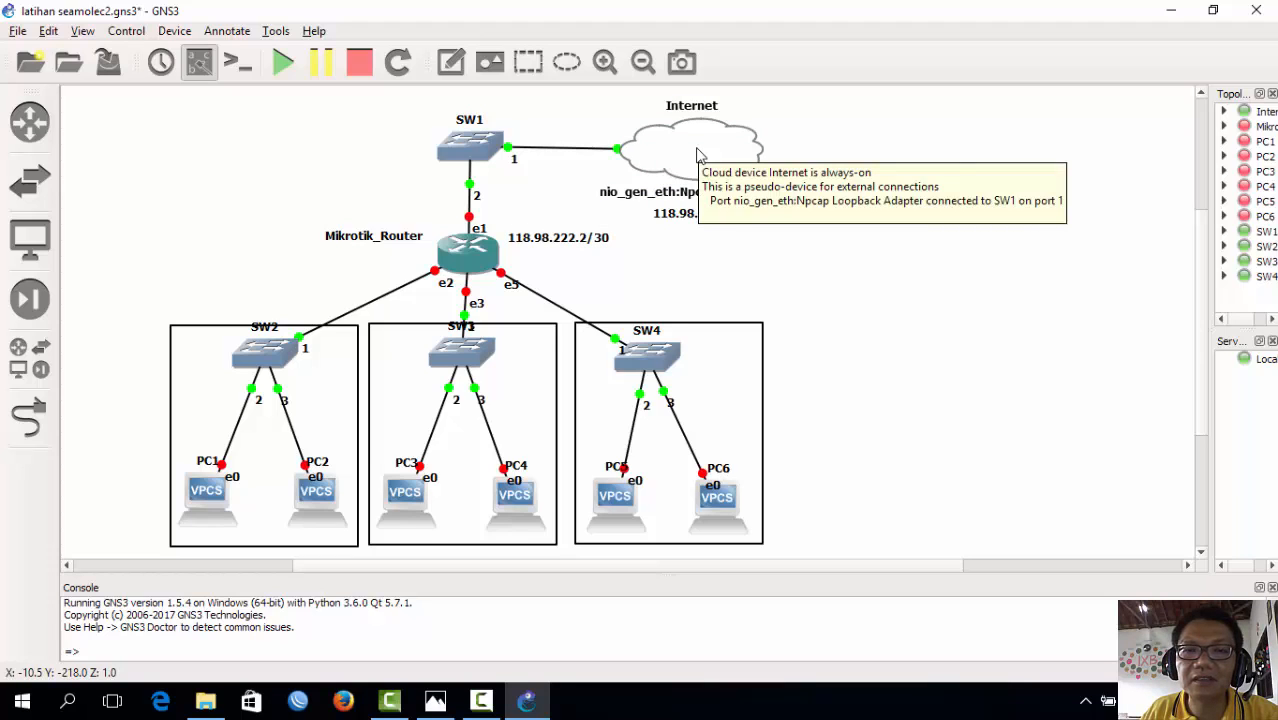
- Duplicate the router's address note, place the copy beneath PC1 and PC2 and change its text to 192.168.1.0/27
right_click(609, 246)
click(641, 252)
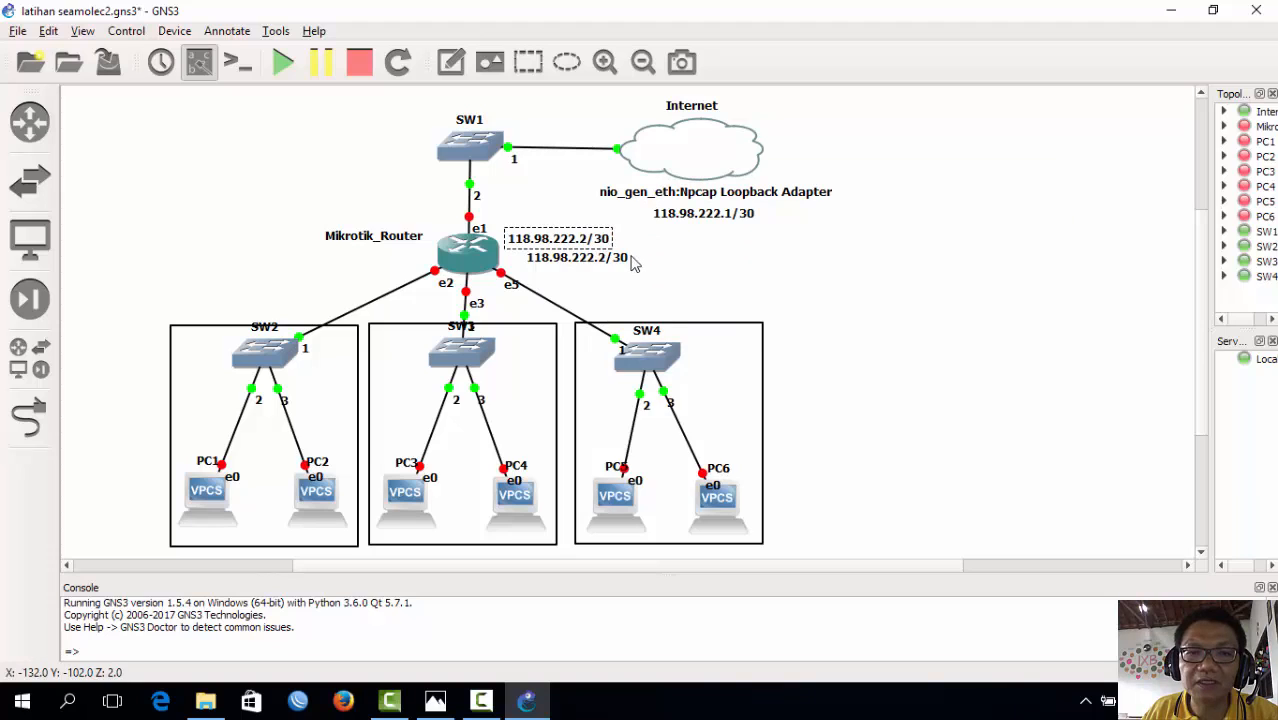
drag(615, 263, 300, 541)
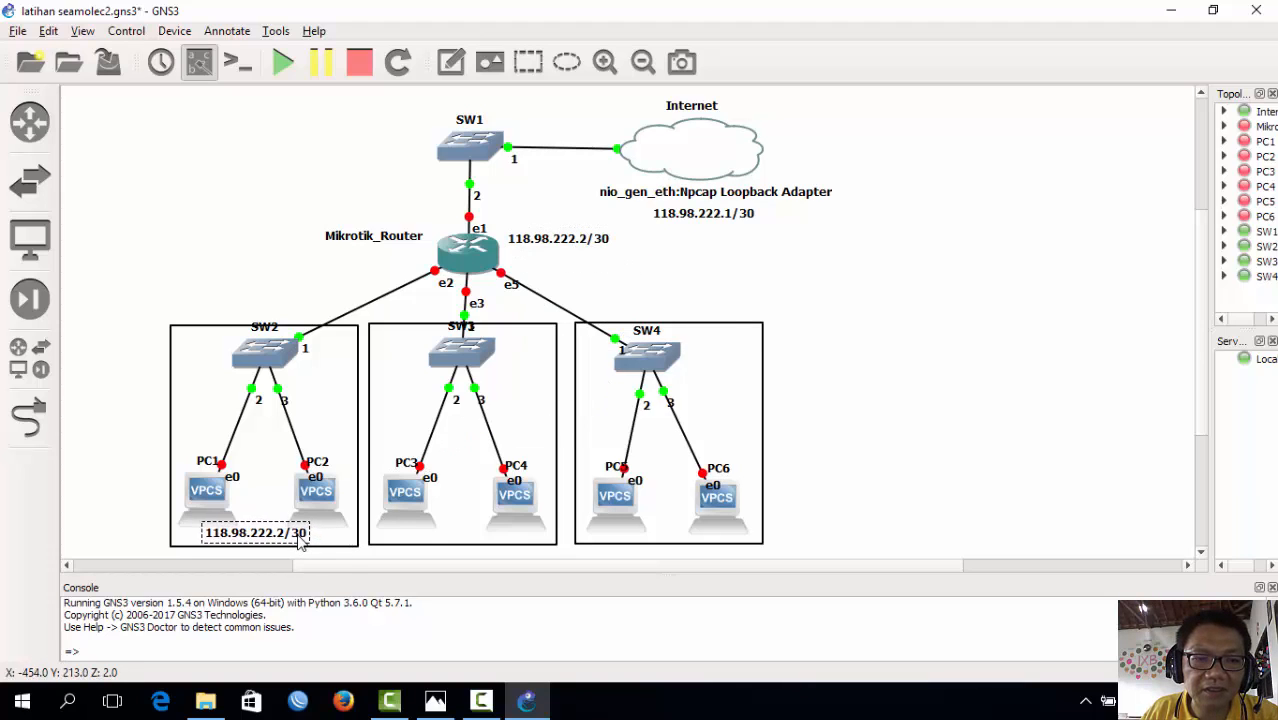
double_click(283, 540)
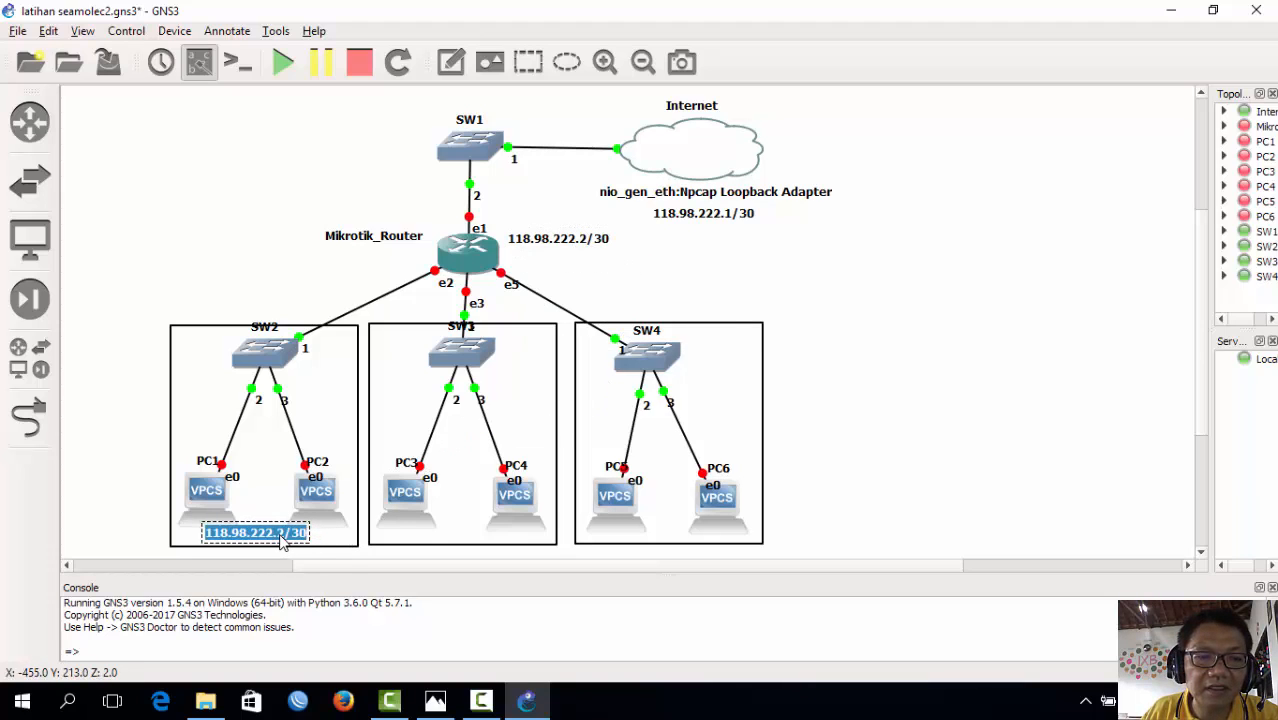
text(192)
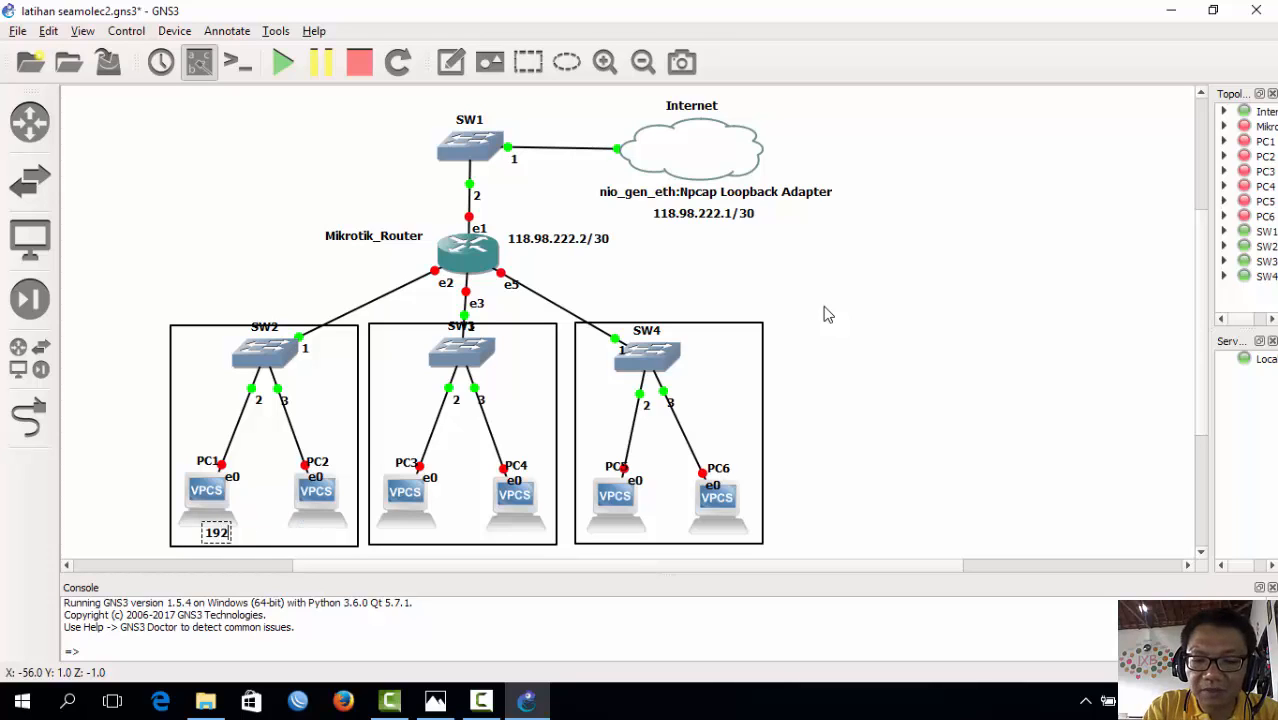
text(.168.1)
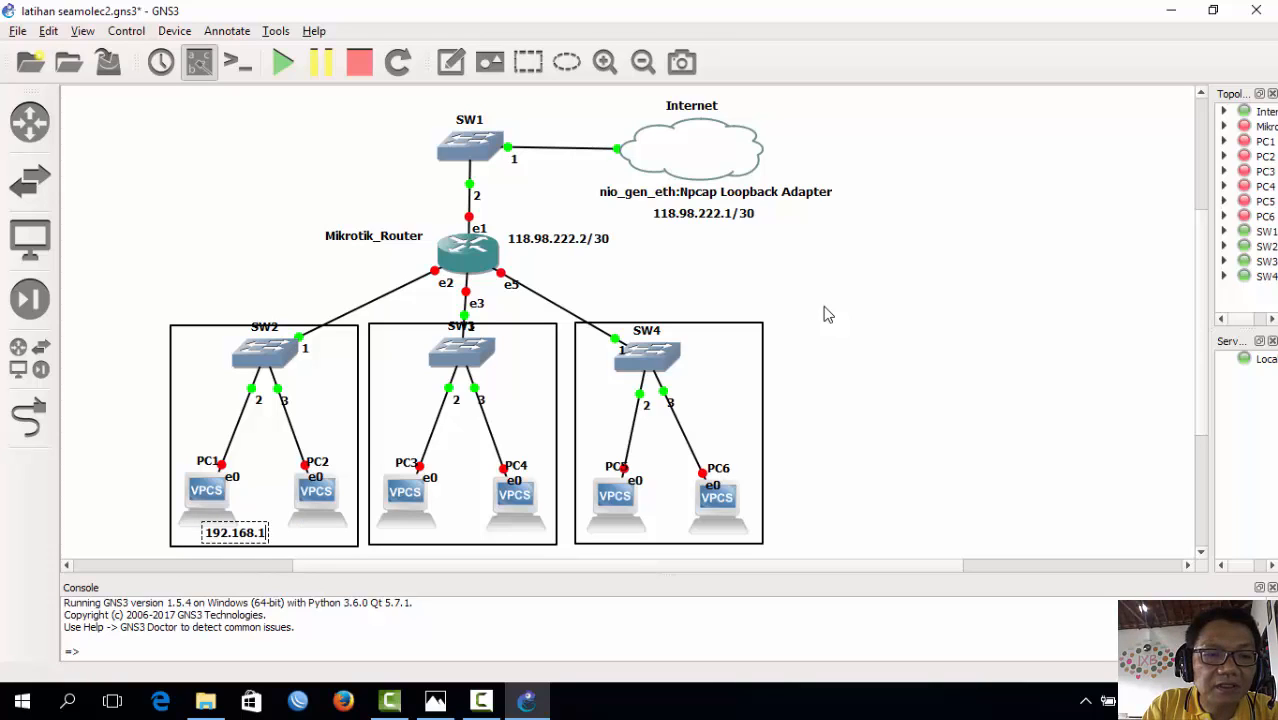
text(.0/27)
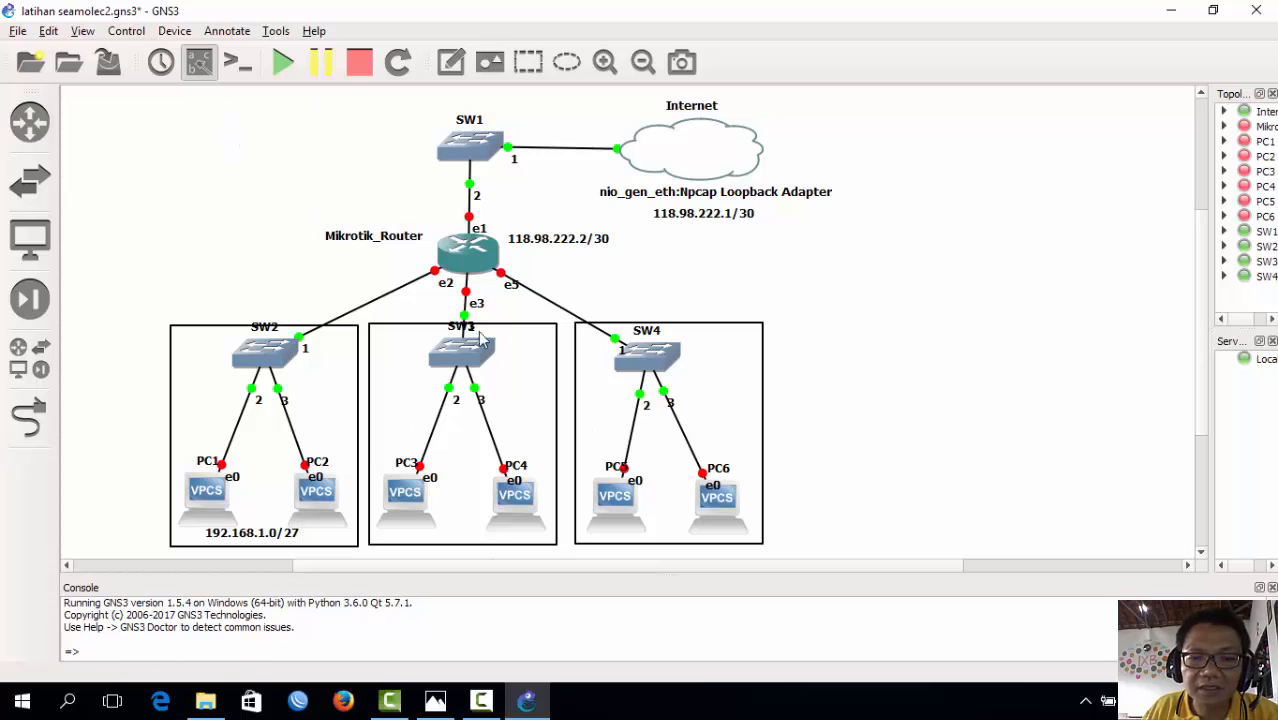
- Check the subnets in the Tugas Akhir.JPG diagram, and duplicate the 192.168.1.0/27 note beneath PC3 and PC4 as 192.168.2.0/27
click(432, 696)
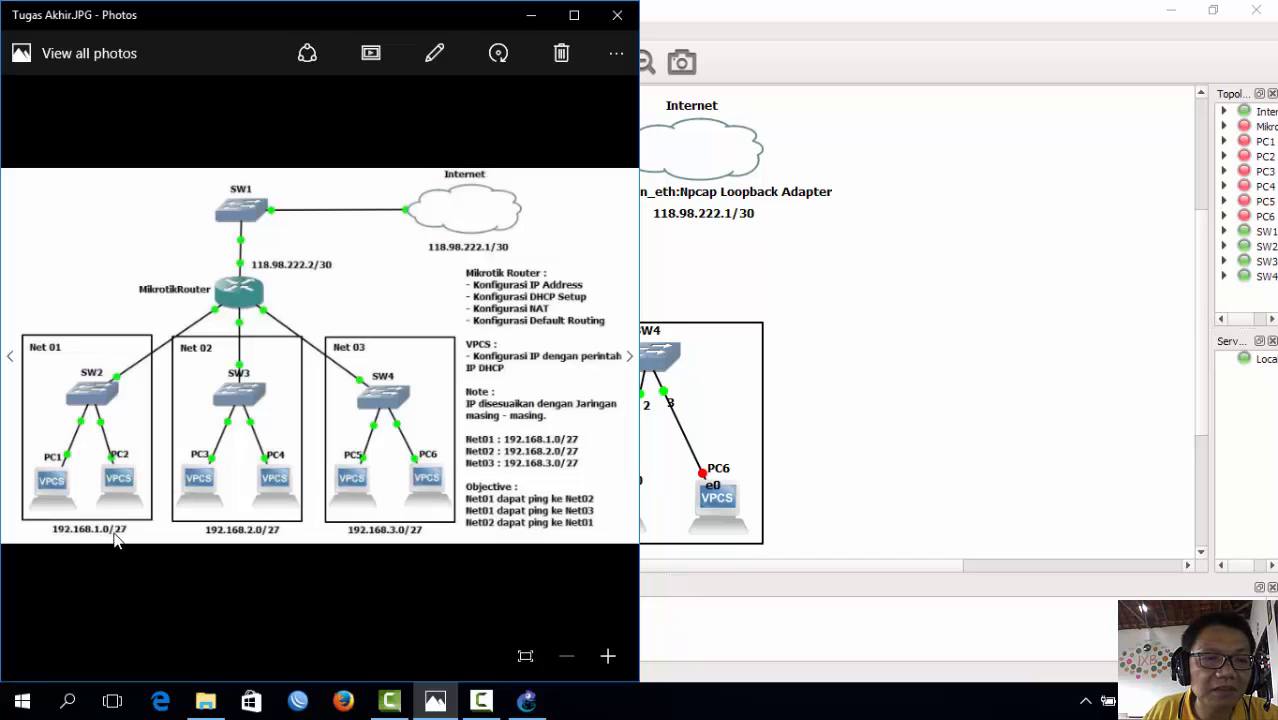
click(818, 317)
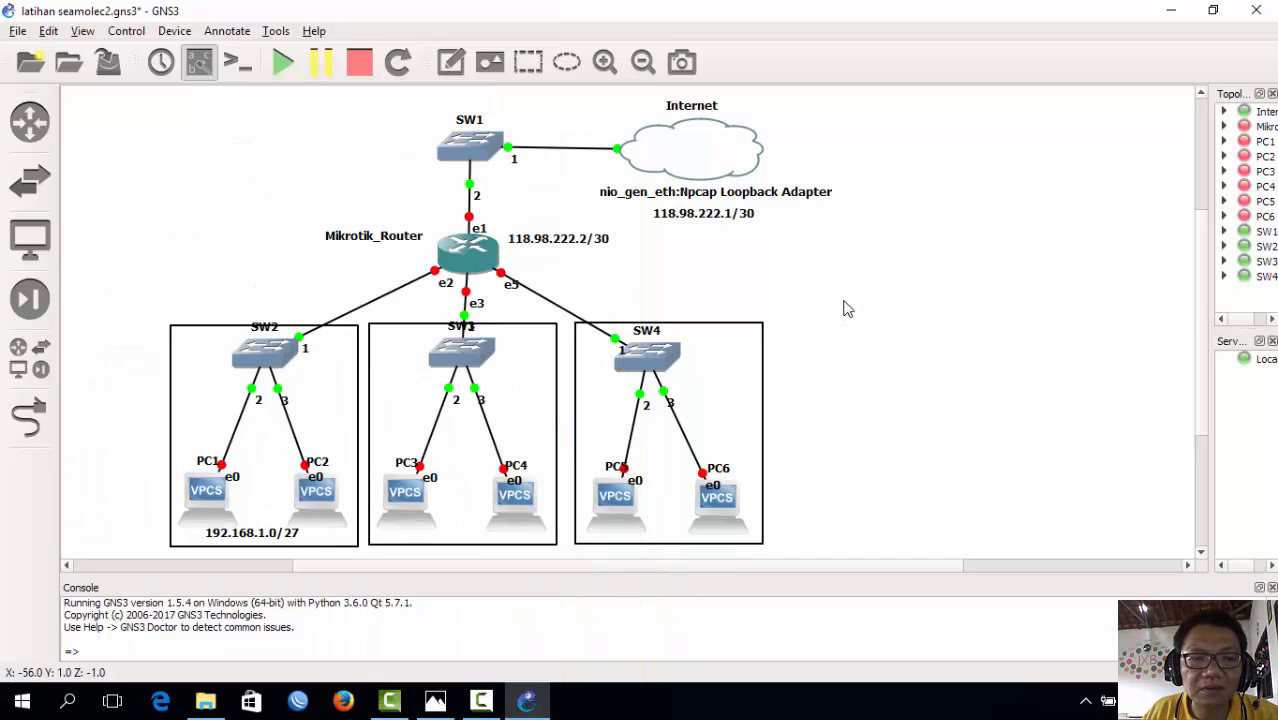
click(270, 535)
right_click(270, 535)
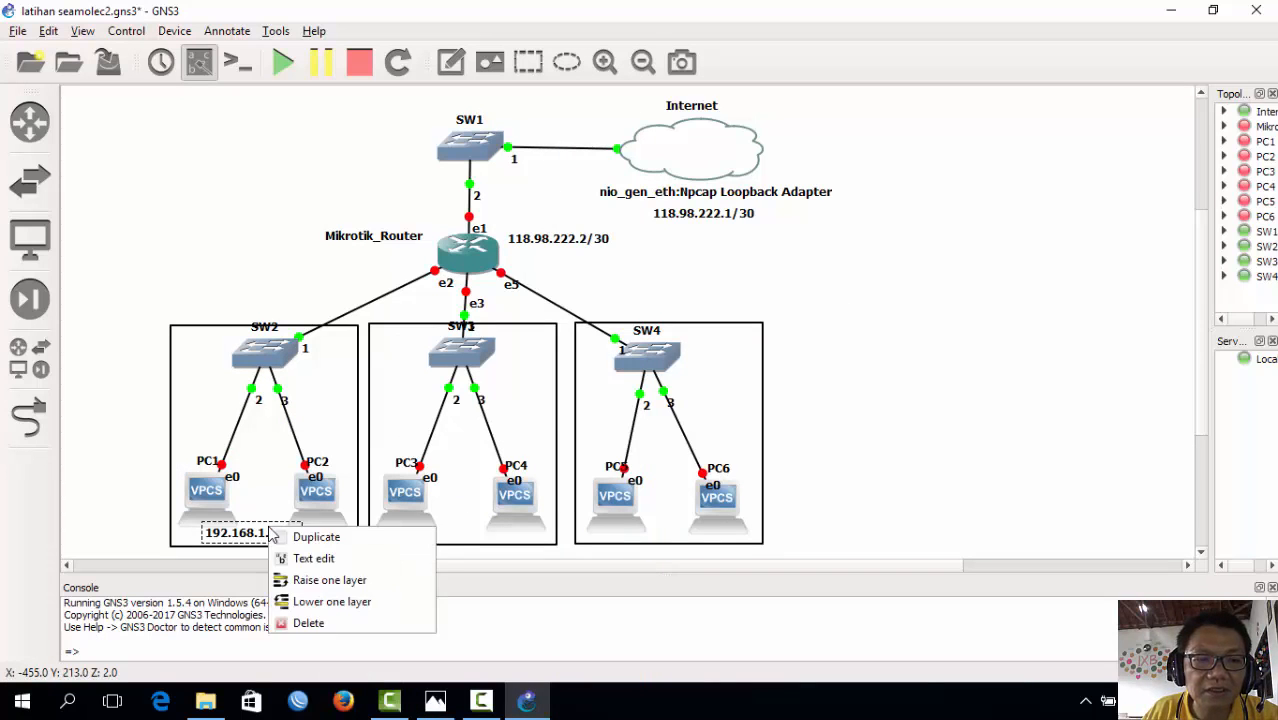
click(311, 534)
drag(310, 558, 499, 539)
double_click(483, 537)
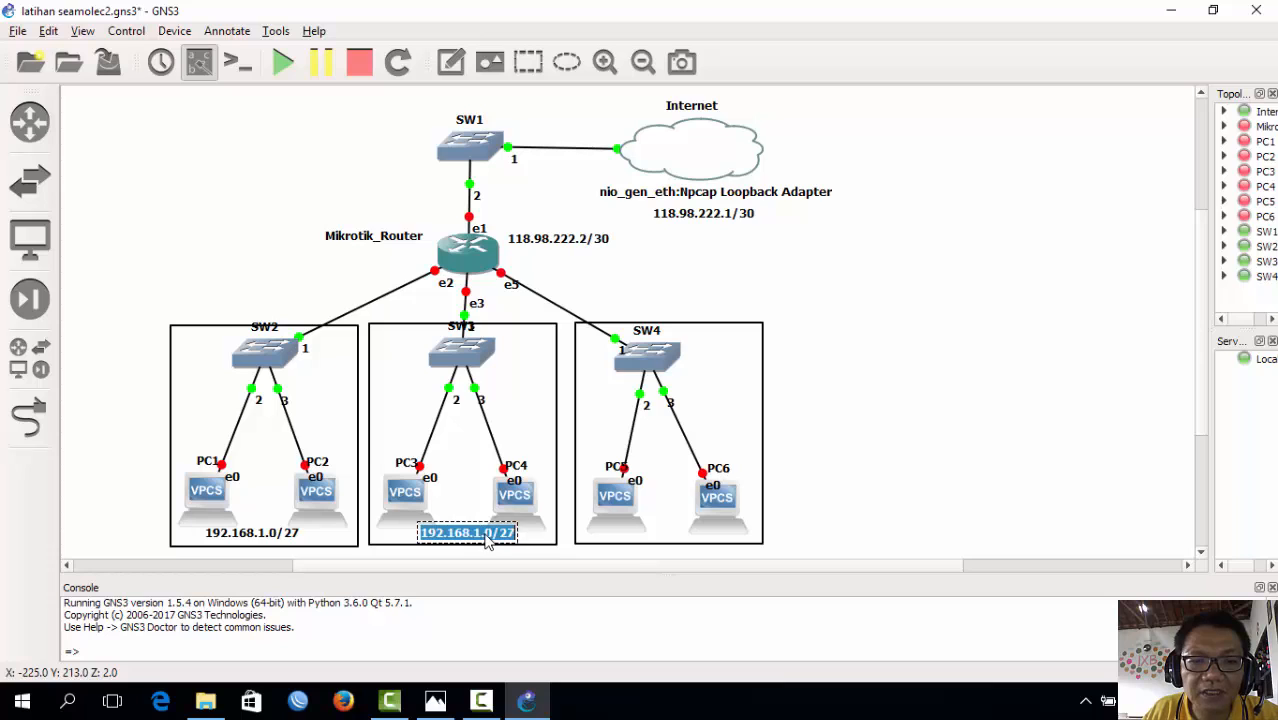
click(485, 536)
click(480, 535)
key(BackSpace)
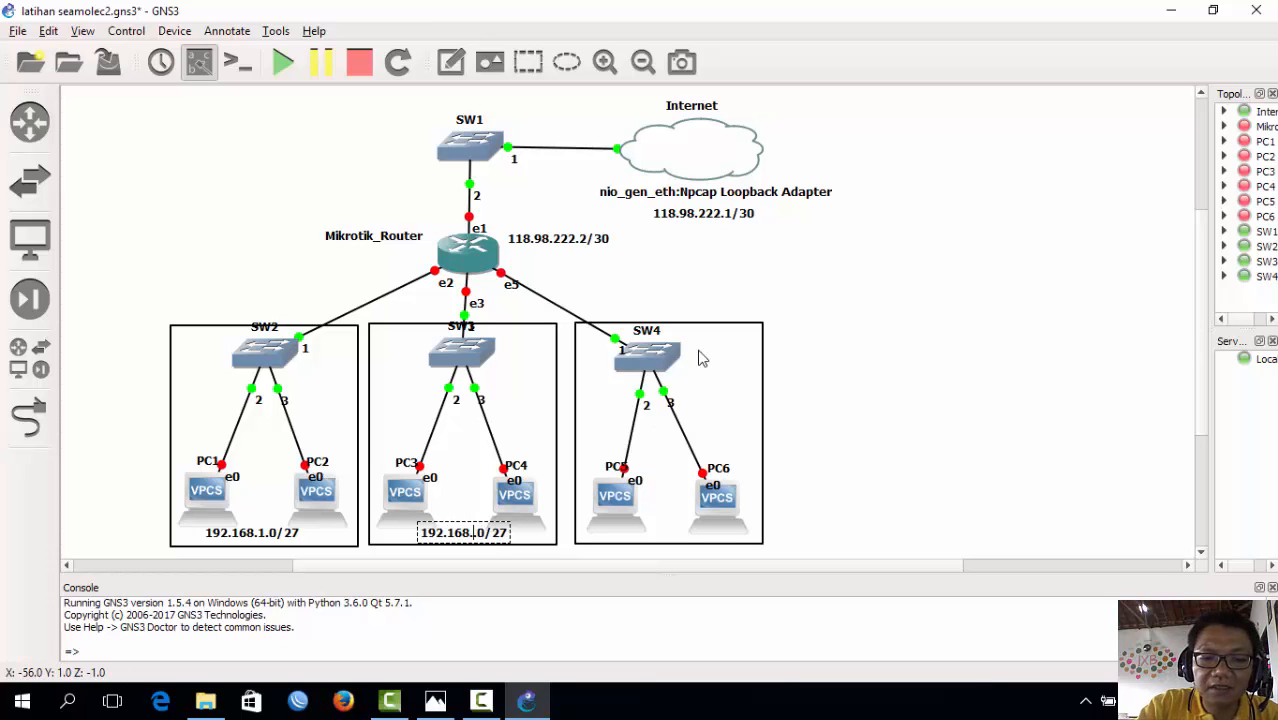
text(2)
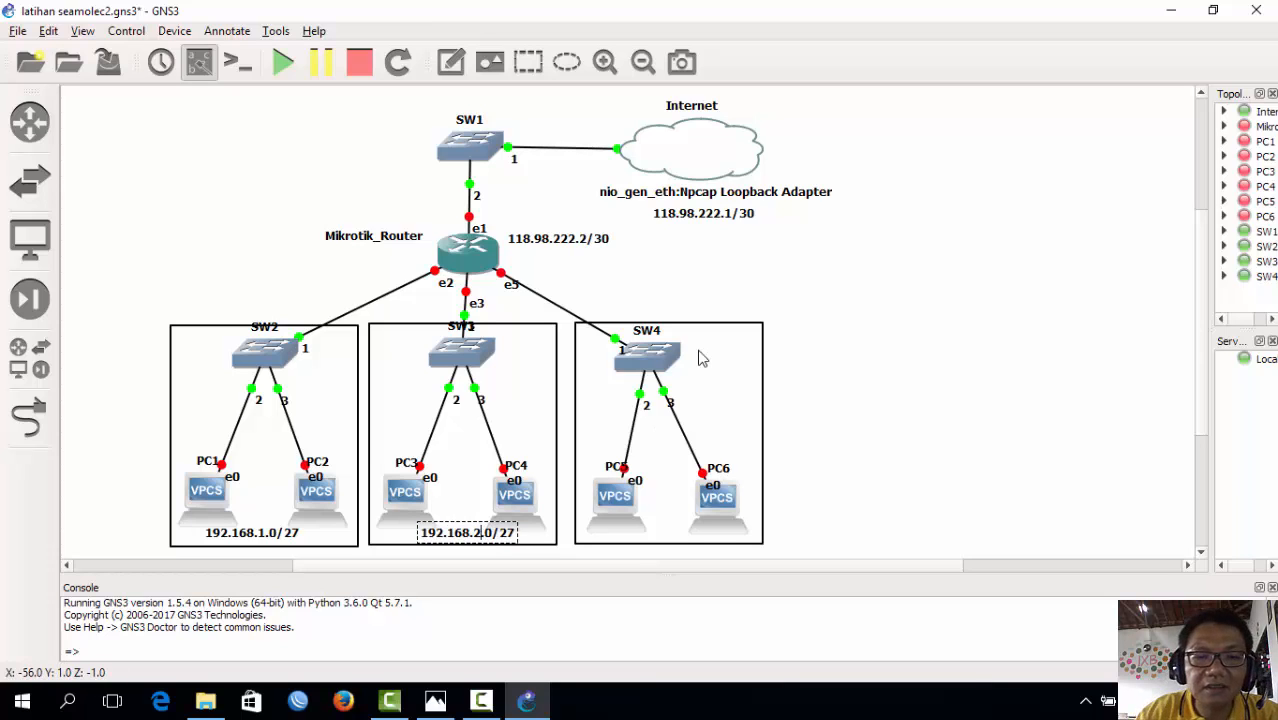
- Duplicate the 192.168.2.0/27 note, place the copy beneath PC5 and PC6 and change its text to 192.168.3.0/27
right_click(508, 530)
click(528, 541)
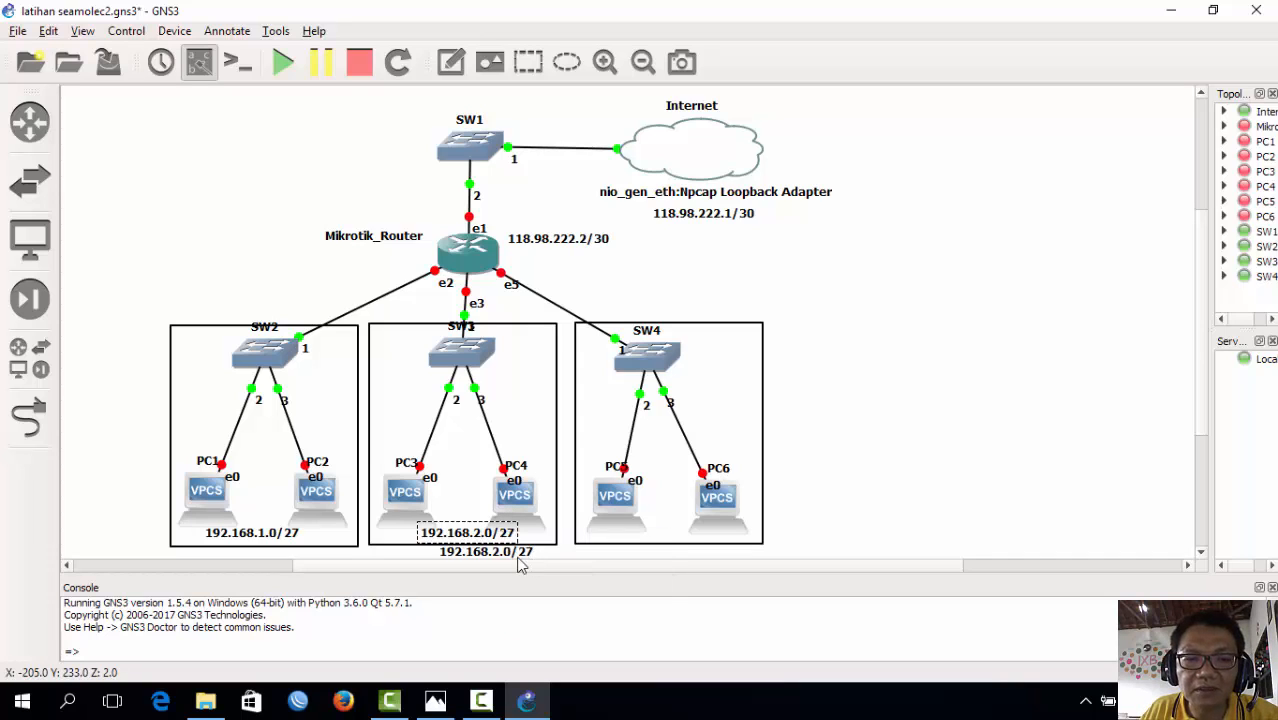
drag(519, 558, 693, 540)
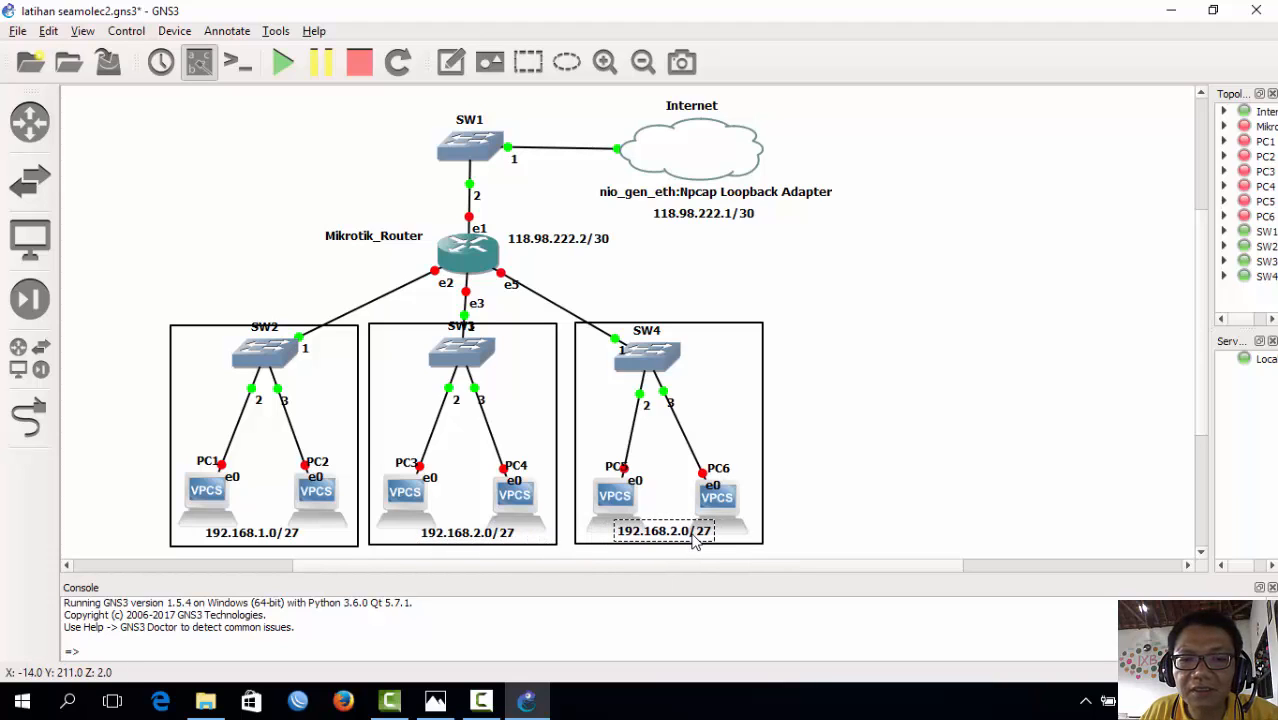
double_click(684, 537)
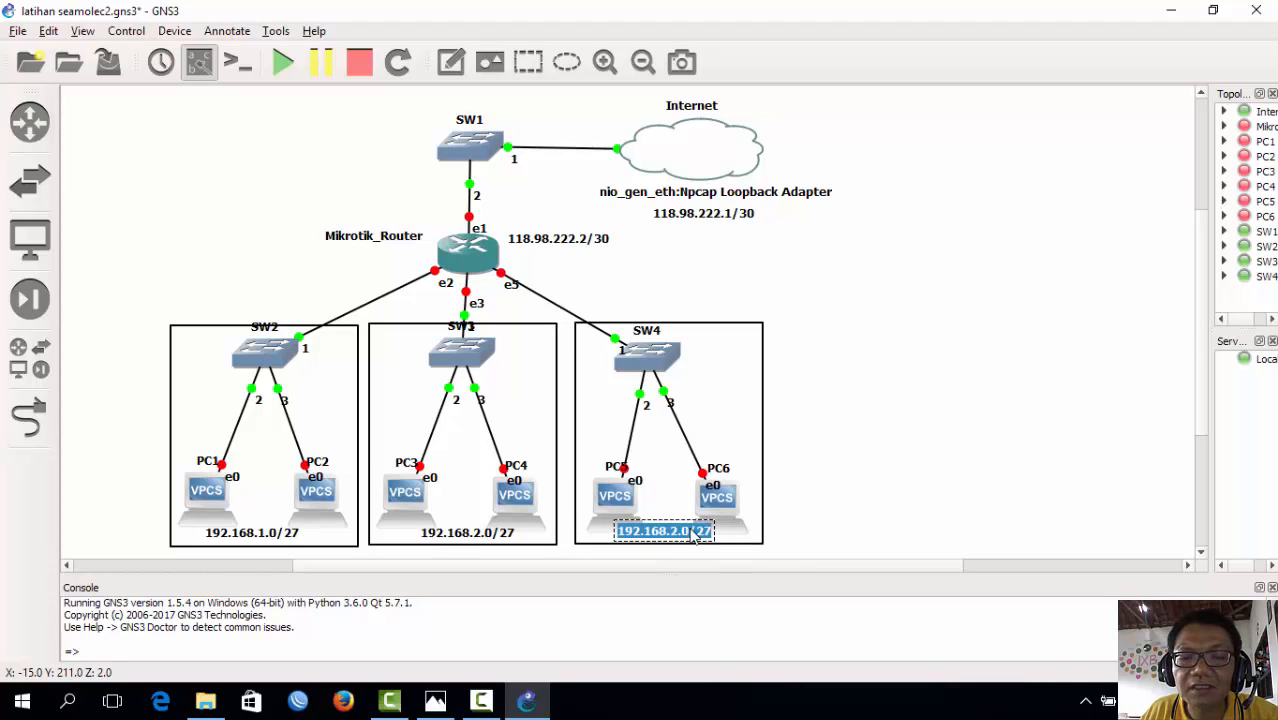
click(686, 532)
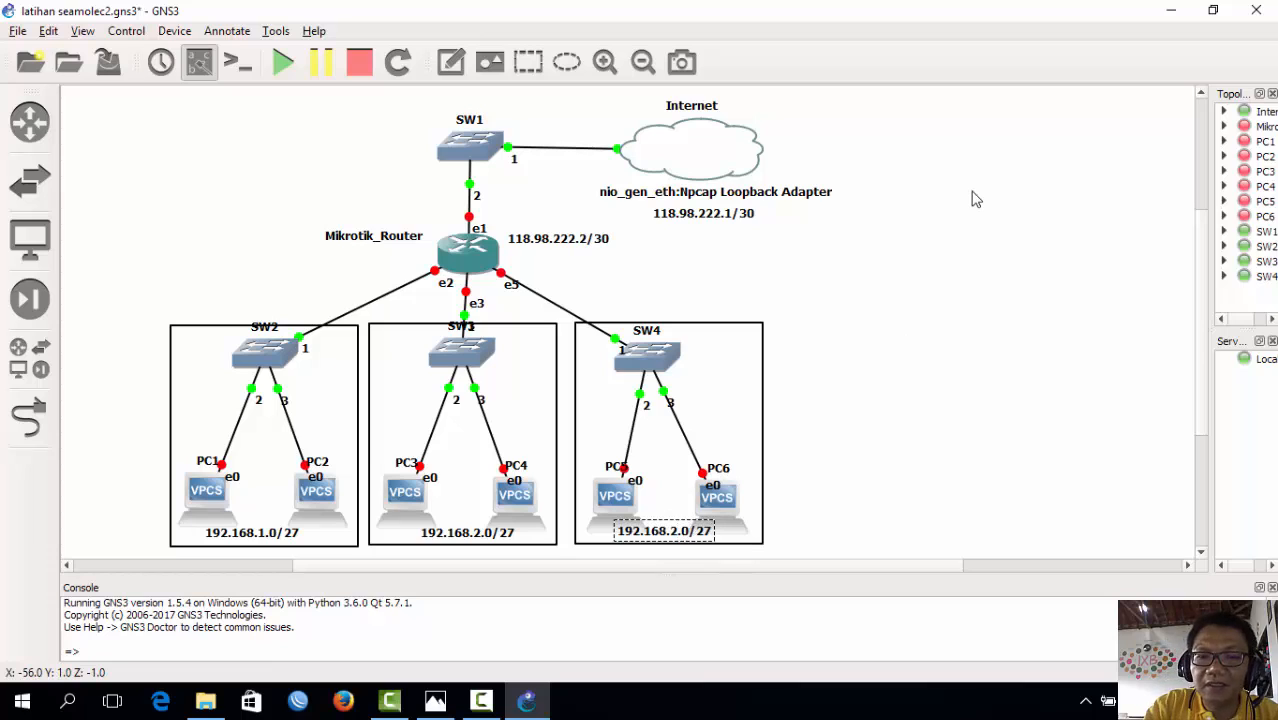
key(BackSpace)
key(BackSpace)
text(3.)
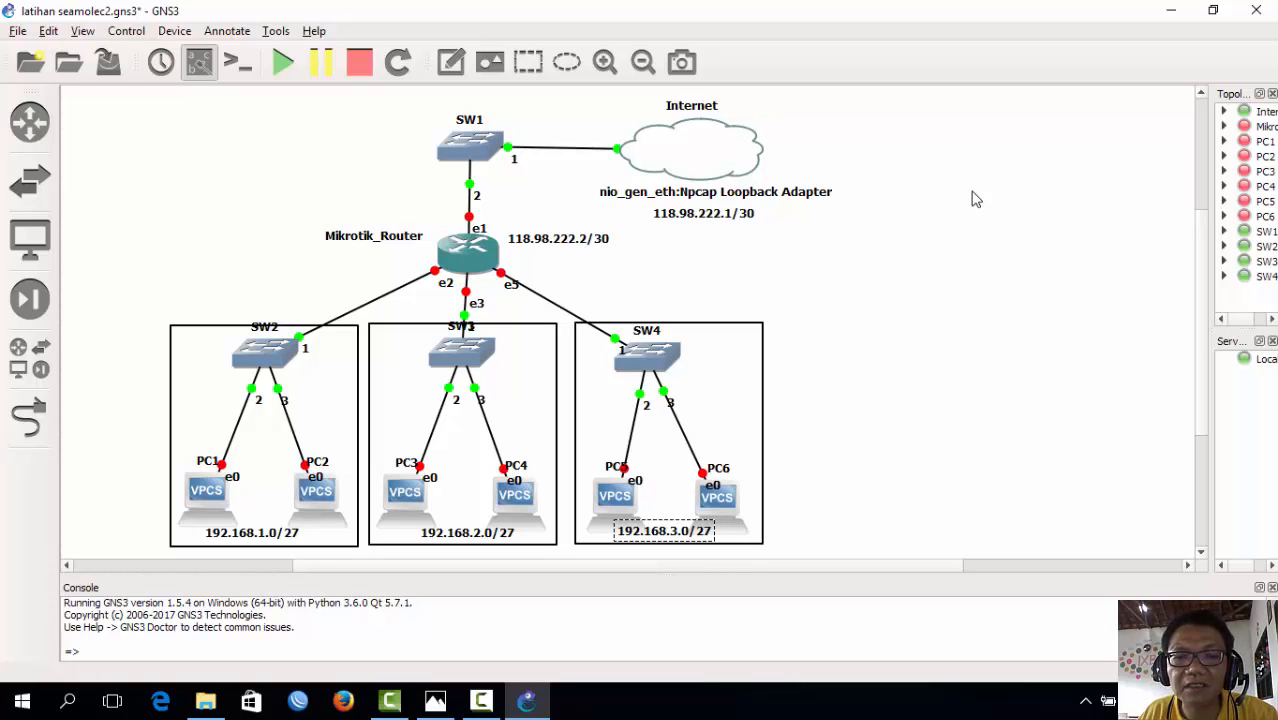
click(869, 374)
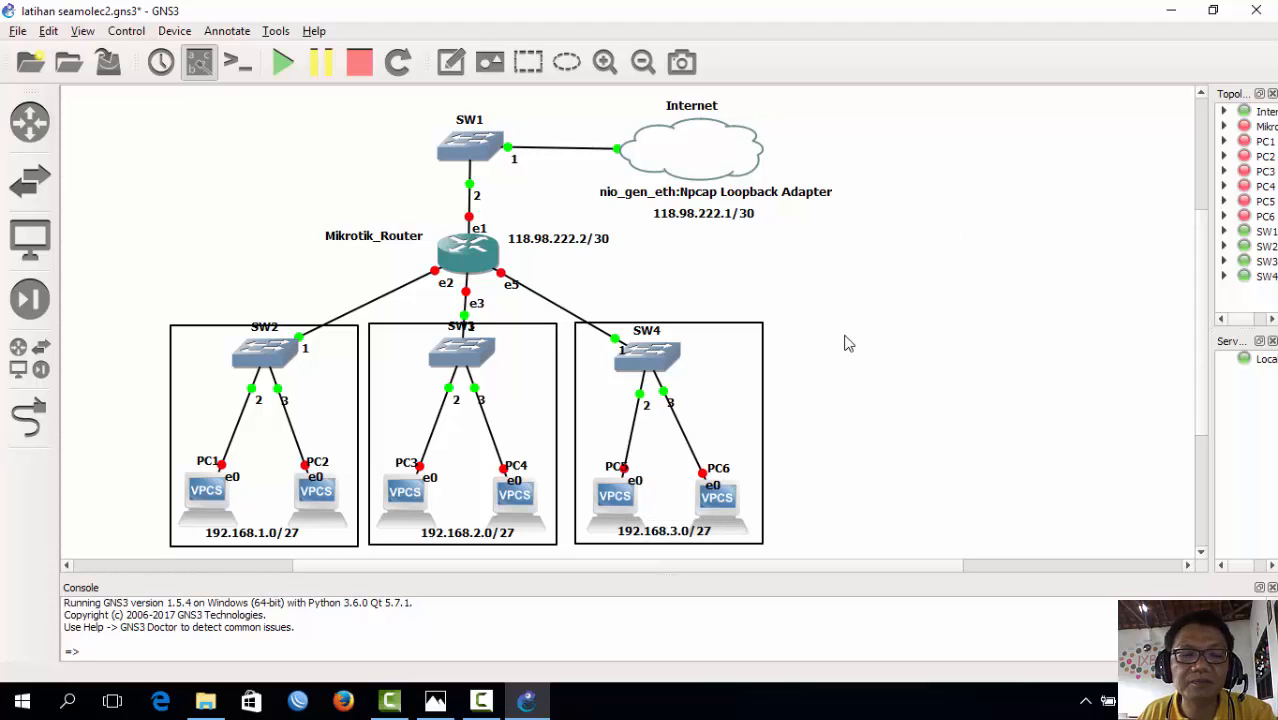
- Add a note reading NET 01 and place it in the upper-left corner of the SW2 group's rectangle
click(452, 63)
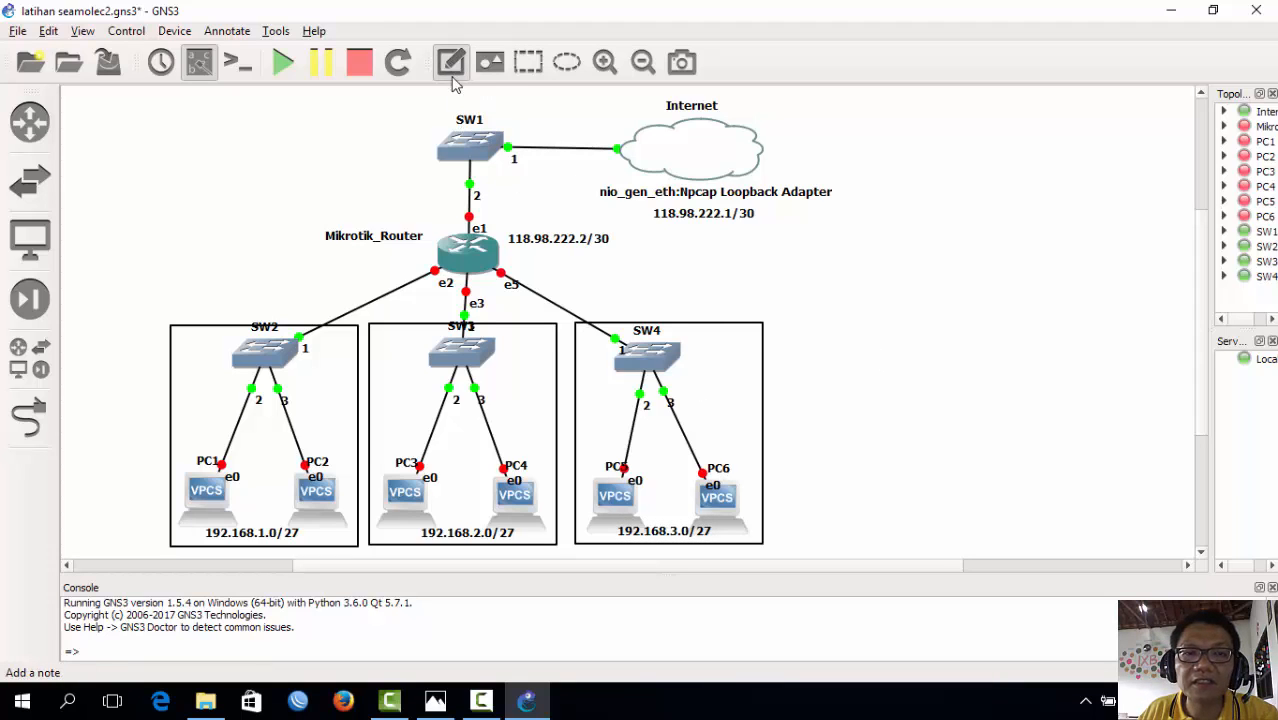
click(795, 313)
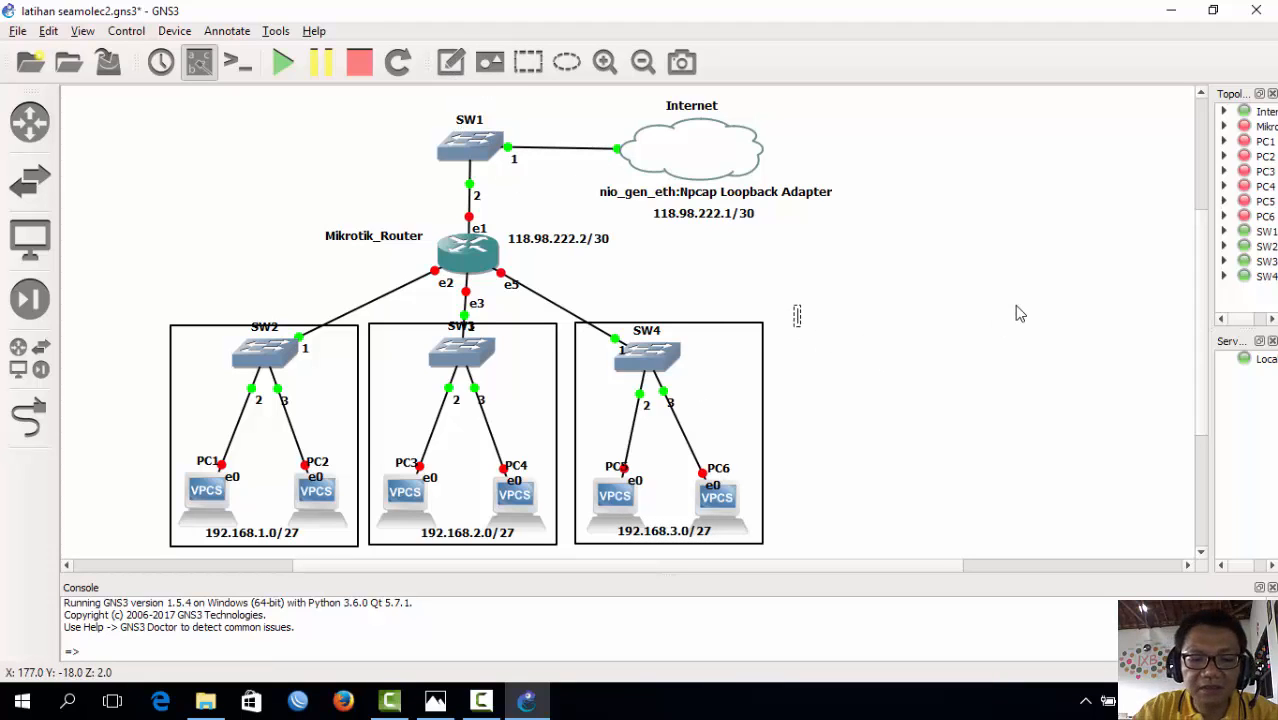
text(NET)
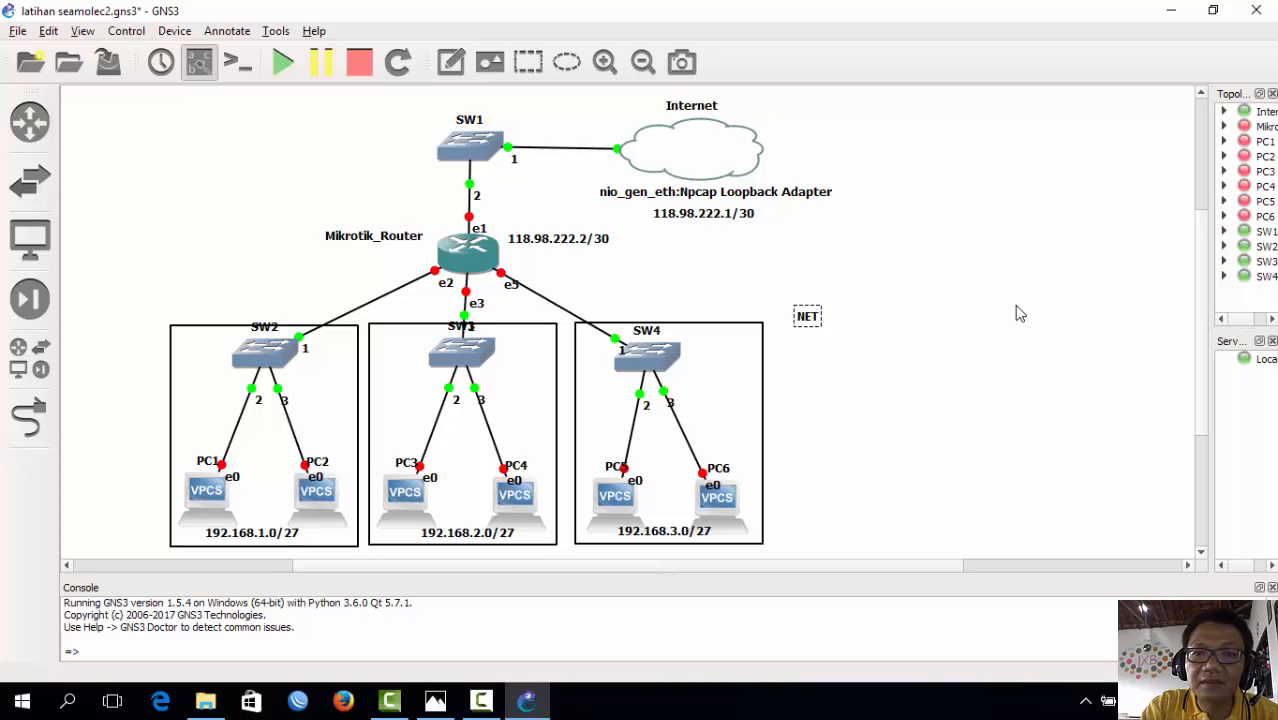
text(01)
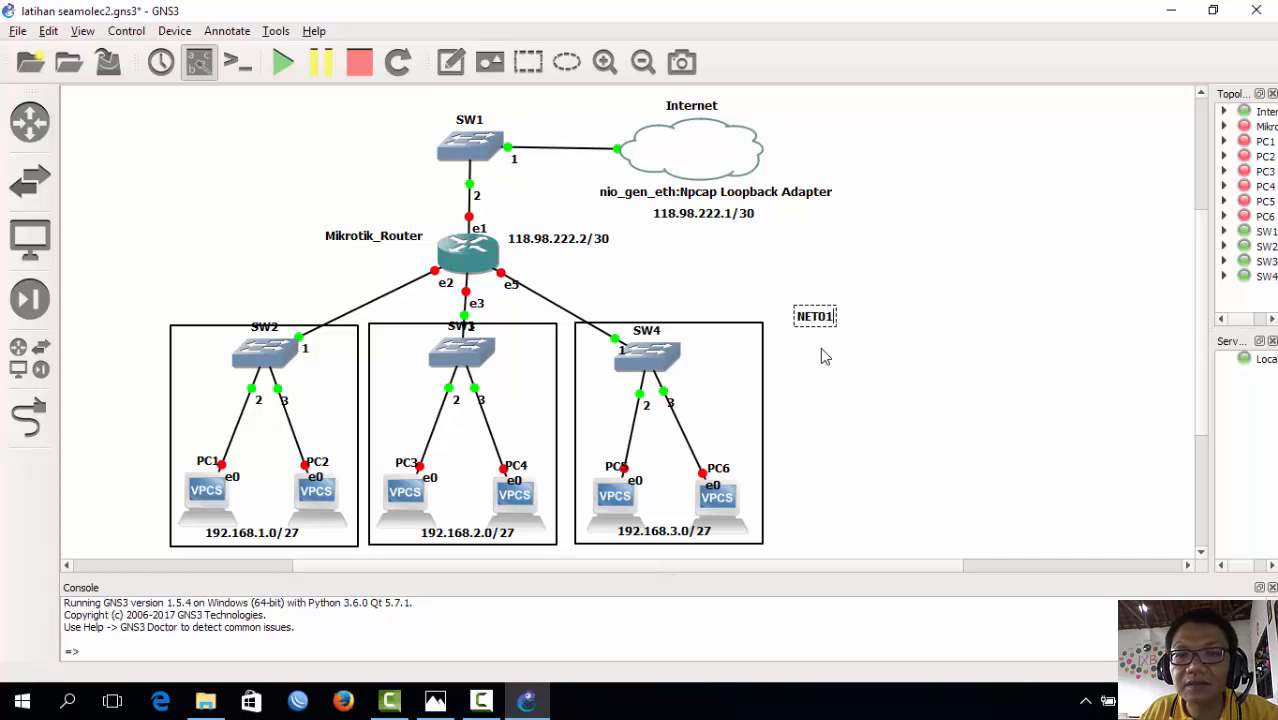
click(822, 320)
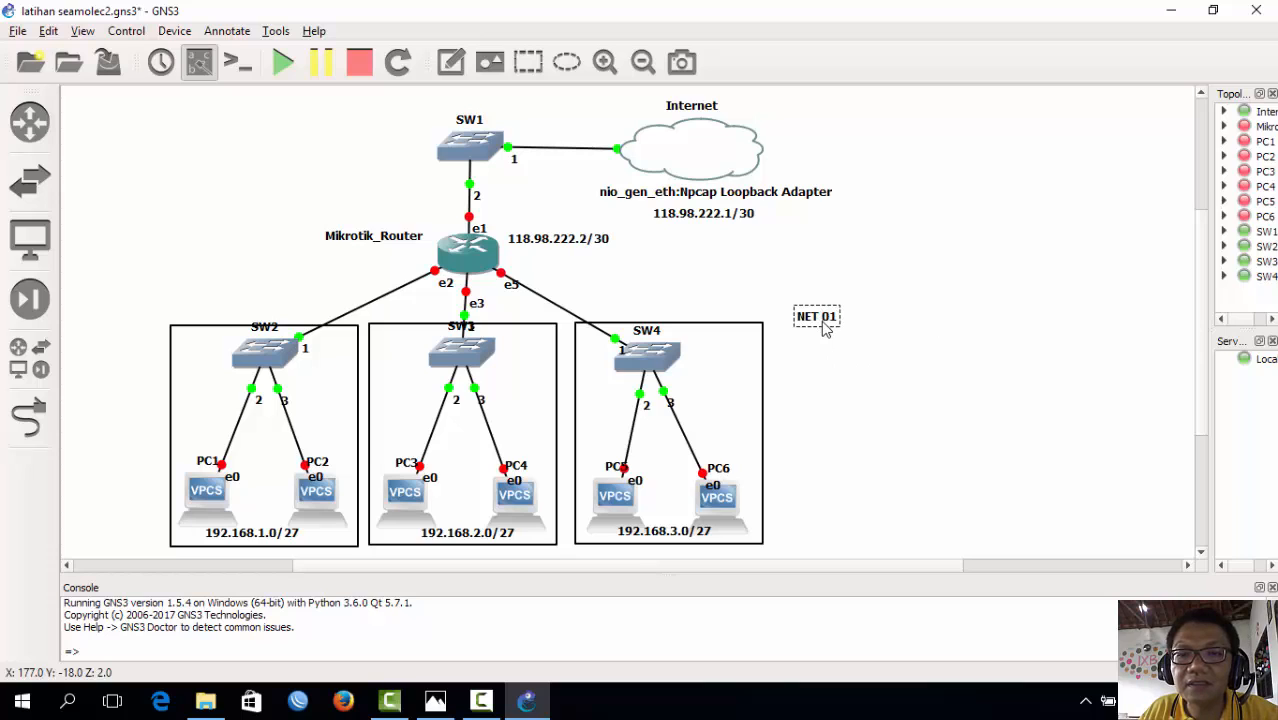
drag(826, 333, 211, 358)
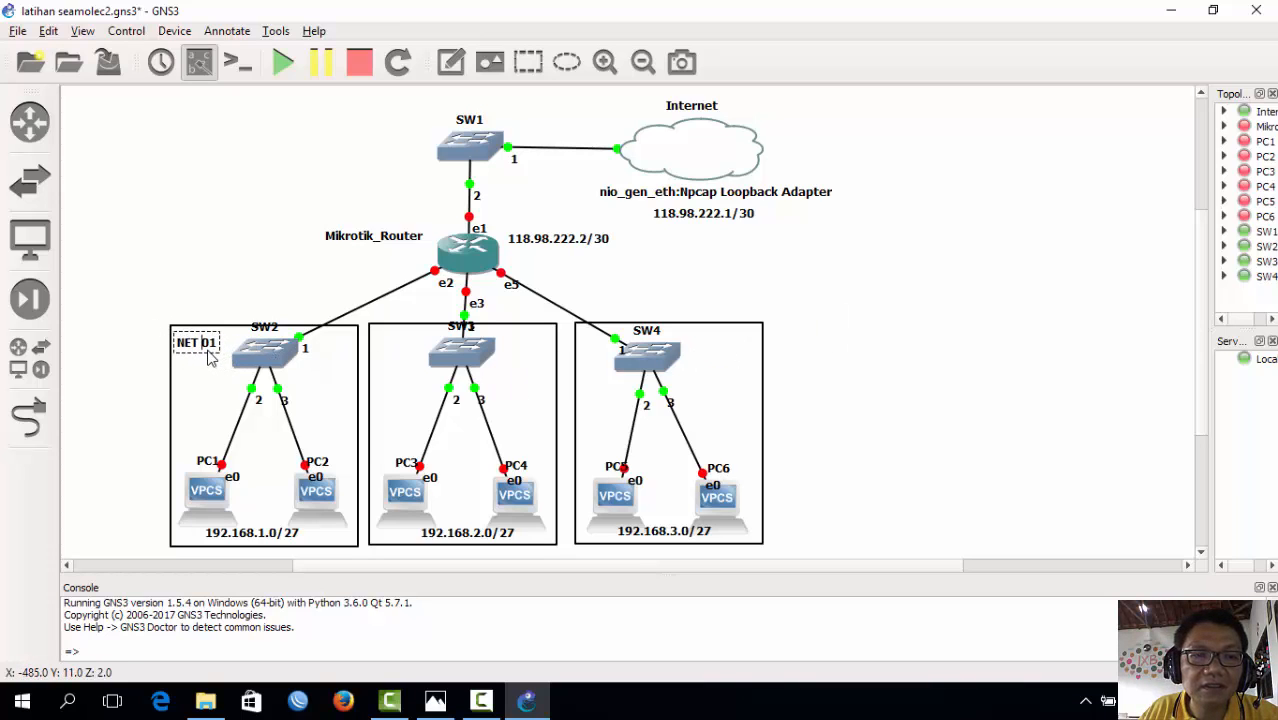
click(197, 295)
- Duplicate the NET 01 note, place the copy in the upper-left corner of the SW3 group's rectangle and change it to NET 02
click(204, 345)
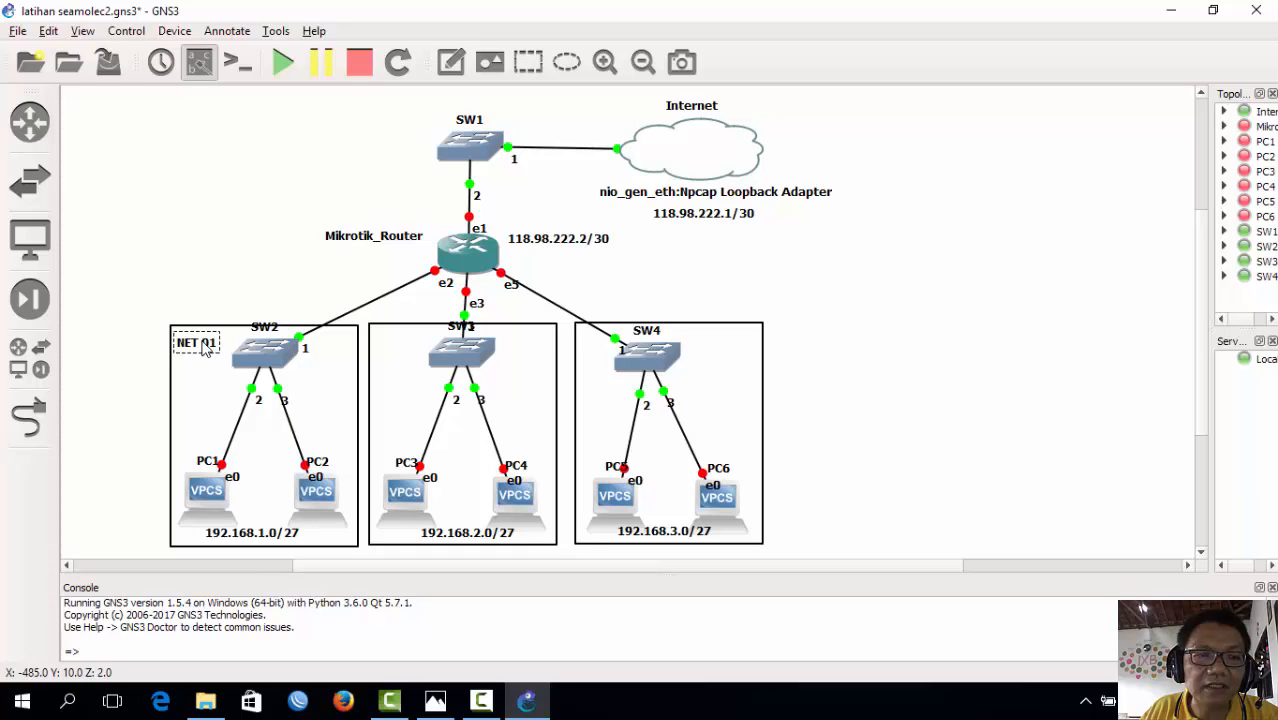
right_click(204, 345)
click(228, 355)
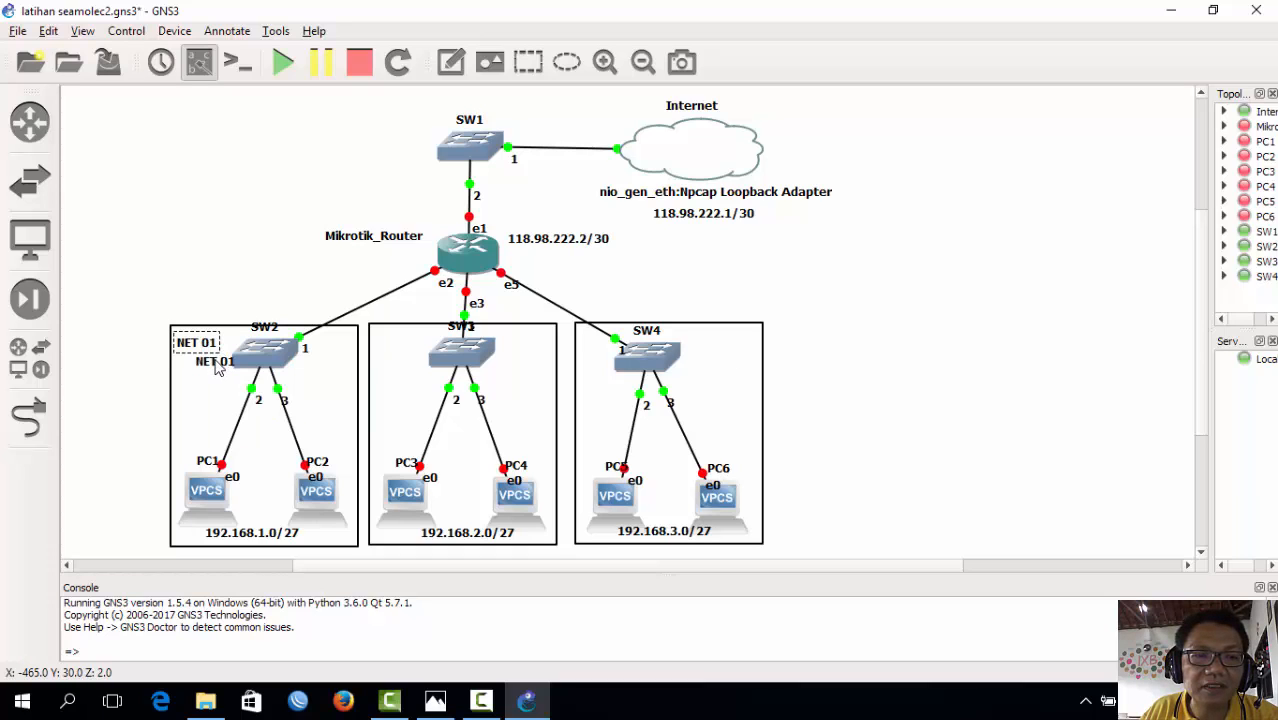
drag(222, 364, 400, 347)
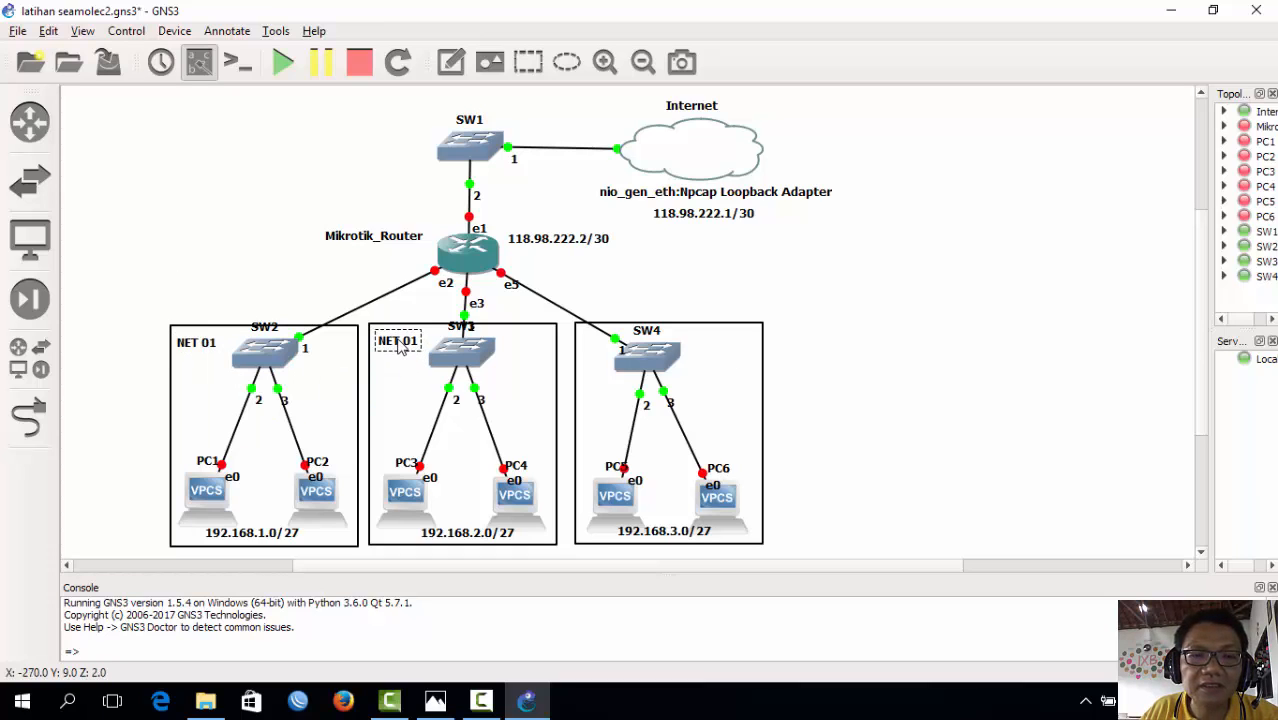
double_click(400, 343)
key(End)
key(BackSpace)
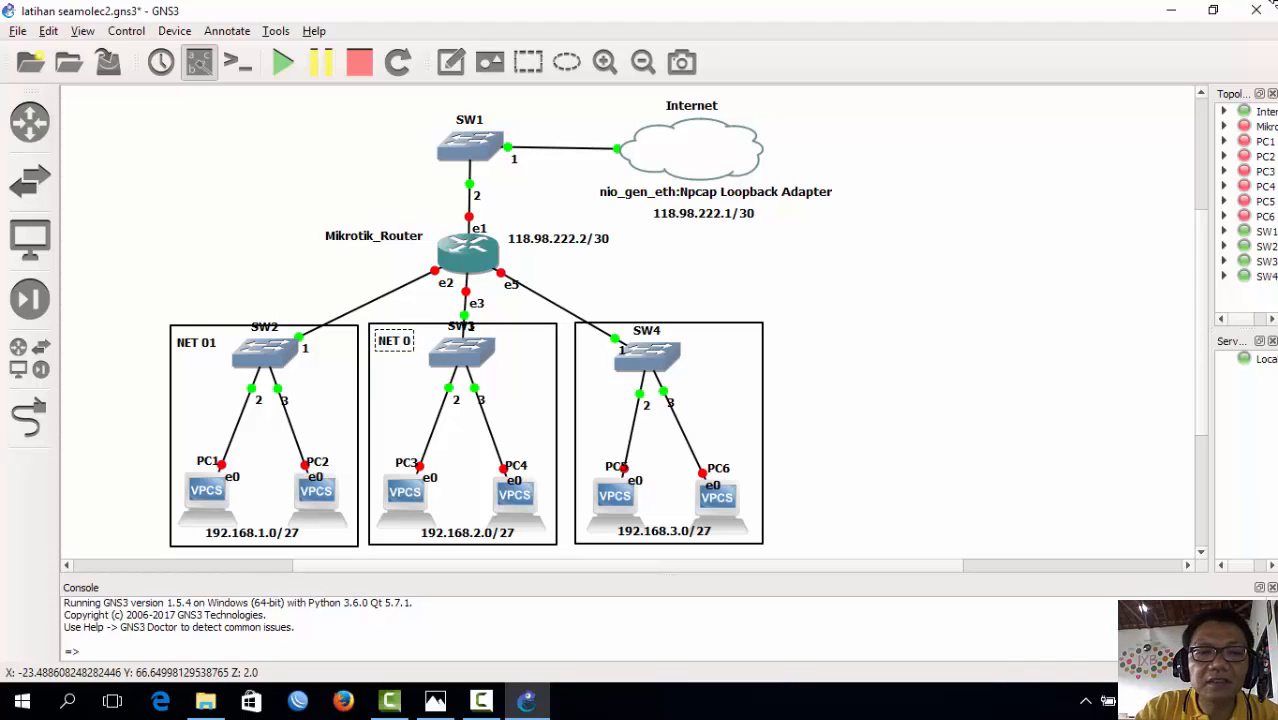
text(2)
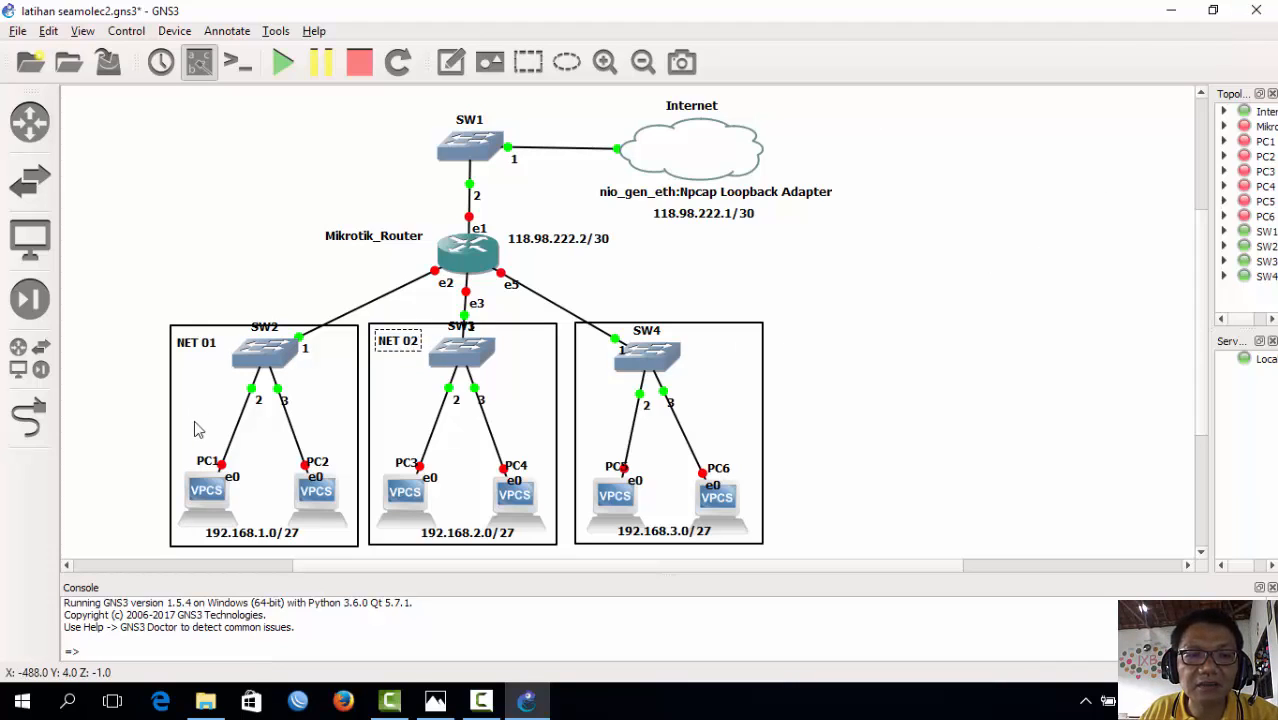
- Duplicate the NET 02 note, place the copy in the upper-right corner of the SW4 group's rectangle and change it to NET 03
right_click(418, 343)
click(458, 343)
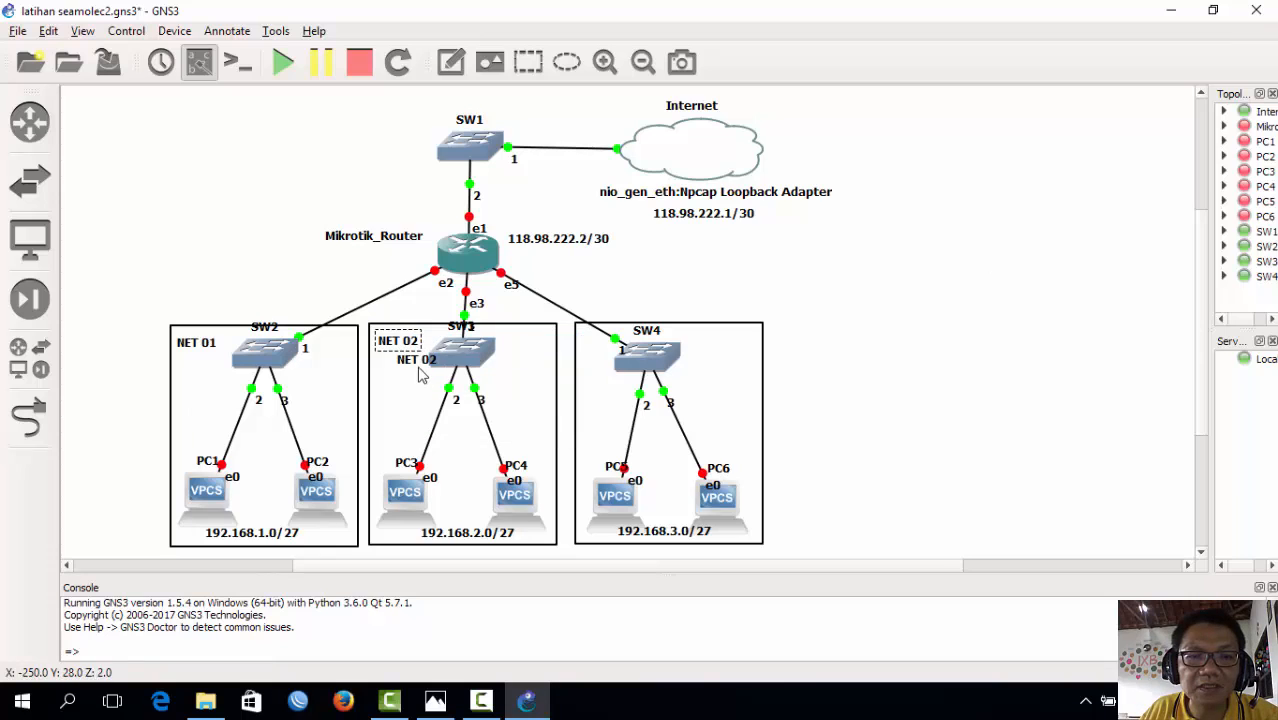
drag(455, 365, 740, 352)
double_click(740, 352)
click(745, 343)
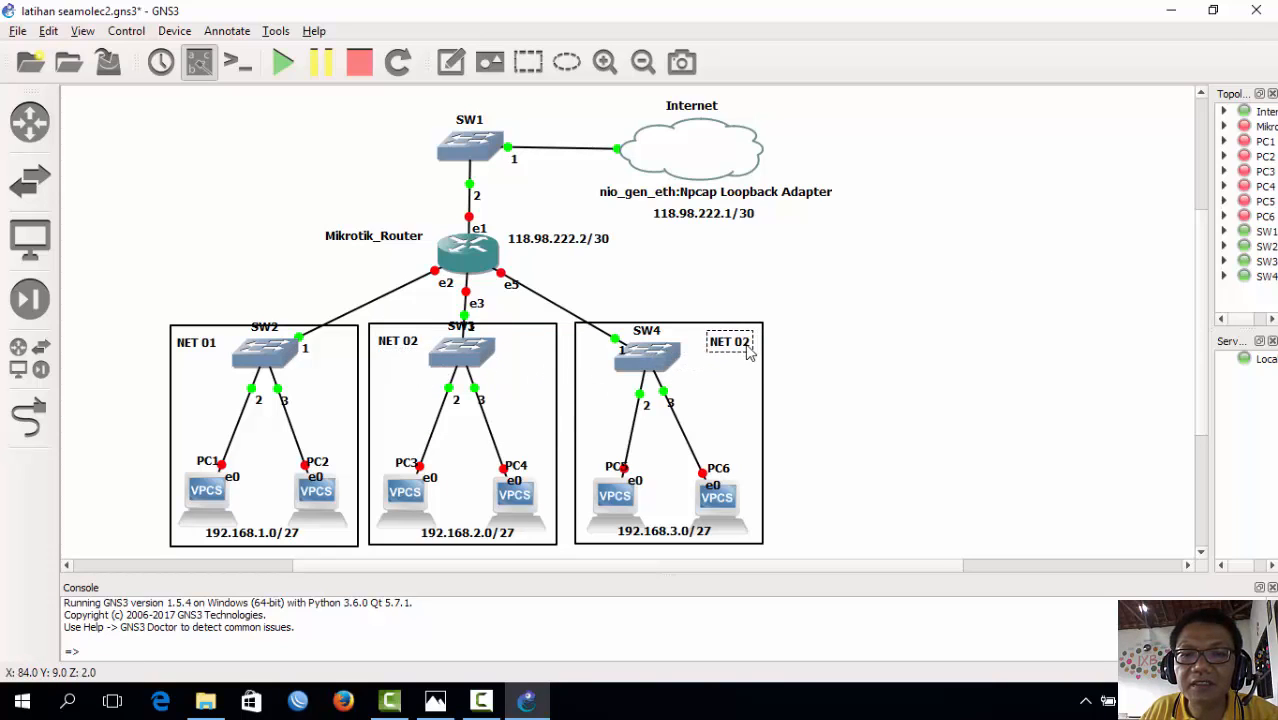
key(Delete)
text(3)
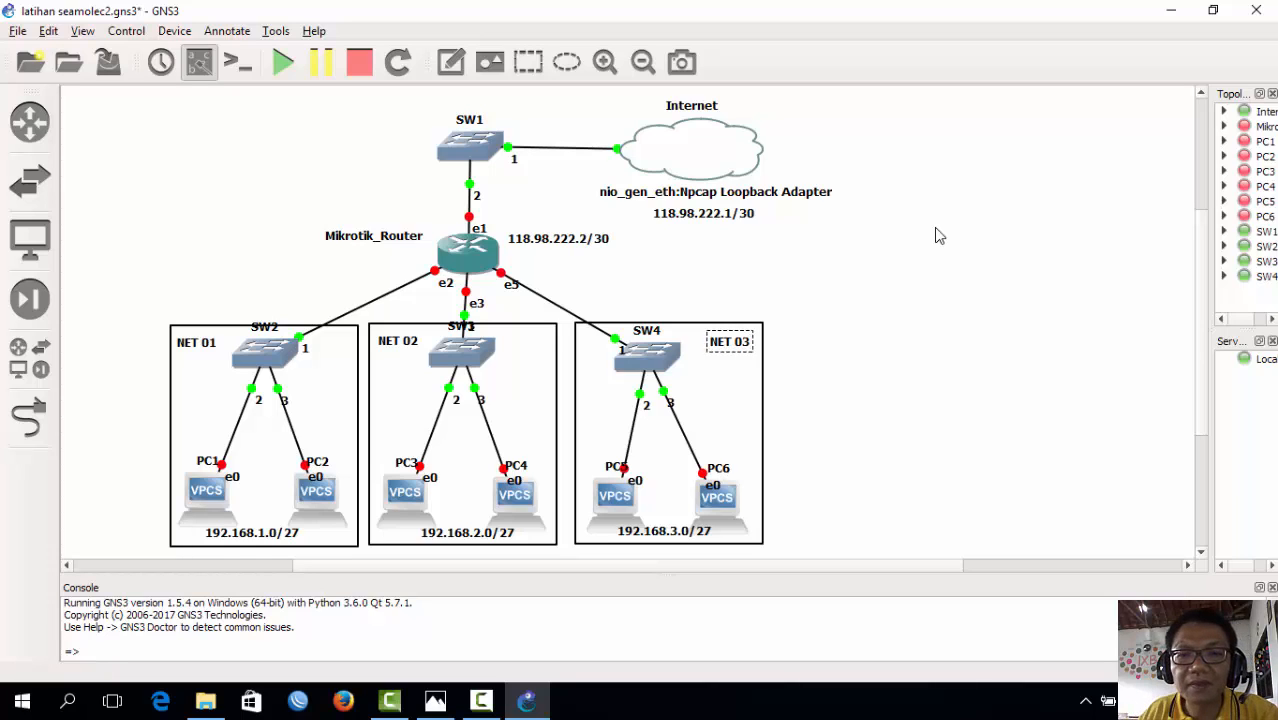
click(837, 303)
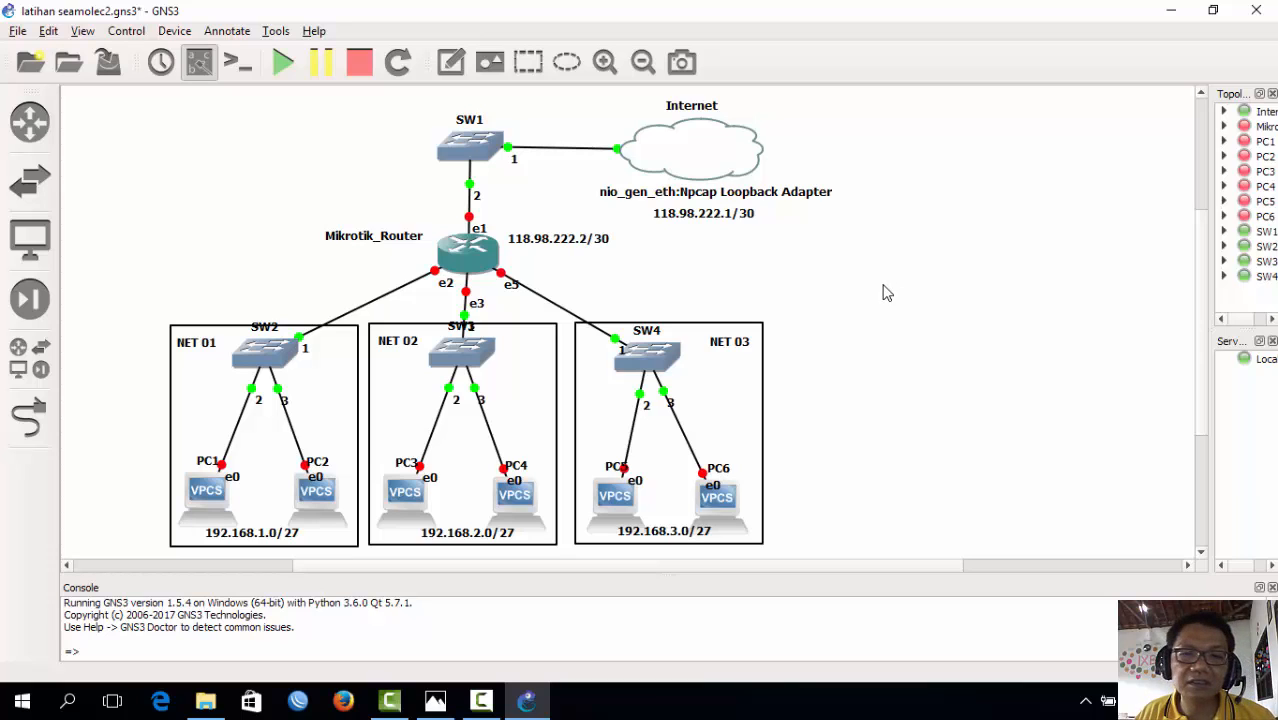
- Start all devices in the topology and open WinBox
click(284, 68)
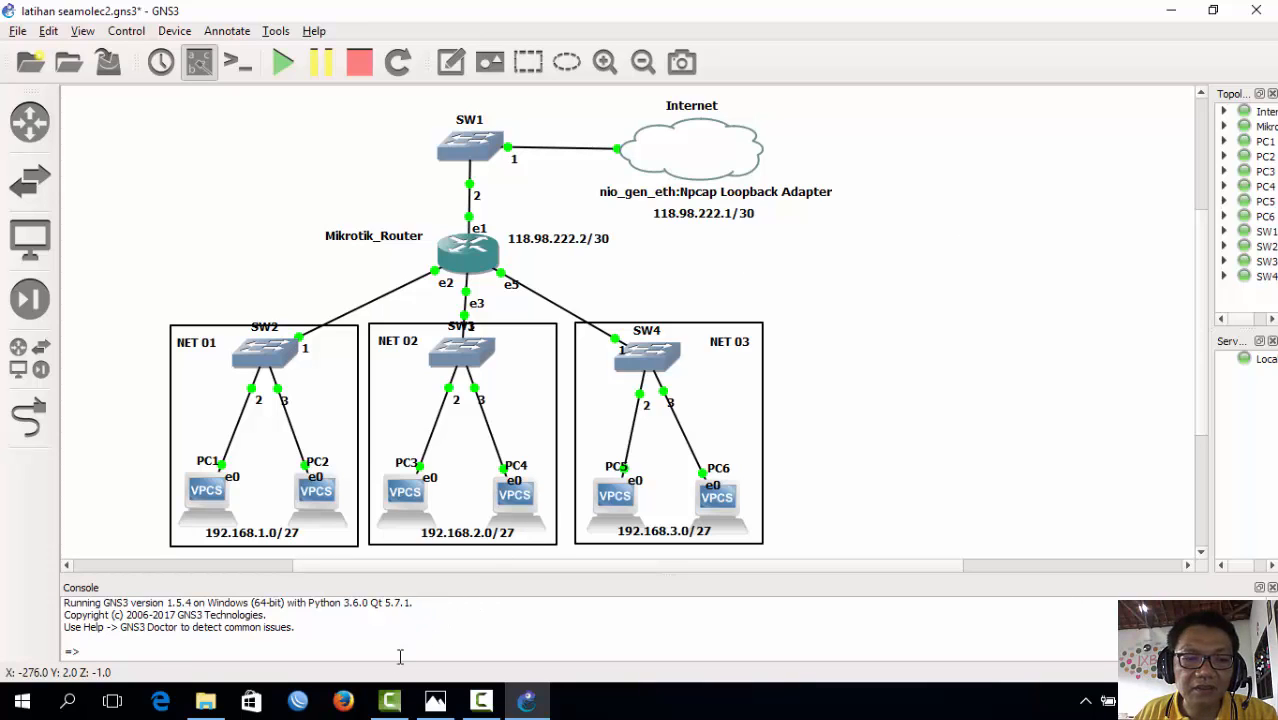
click(300, 703)
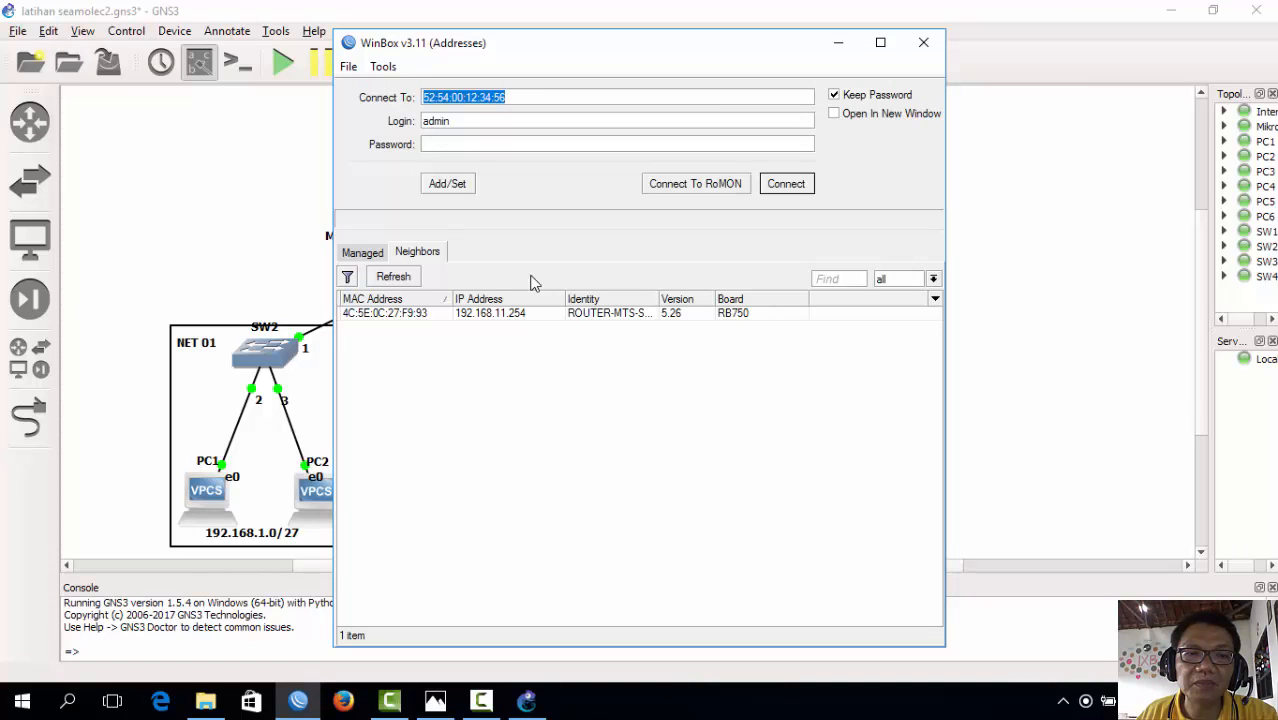
- Refresh the list of discovered neighbours until the MikroTik x86 router can be selected
click(400, 278)
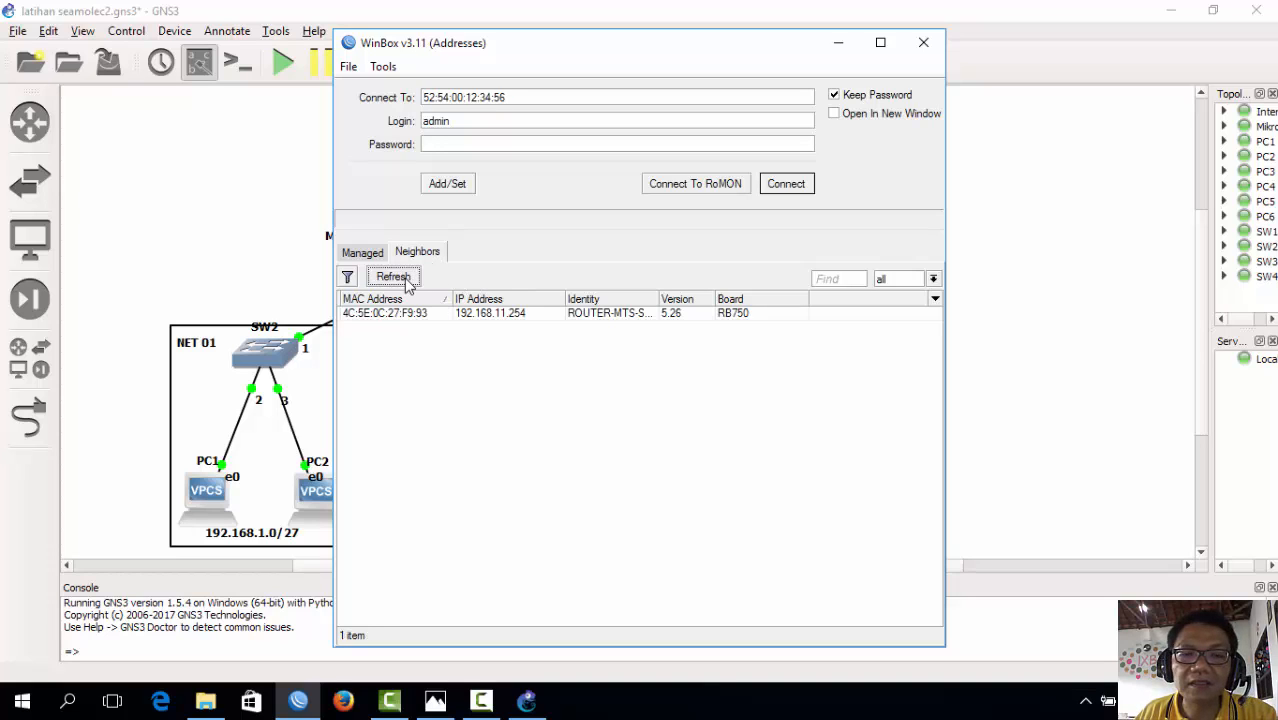
click(406, 281)
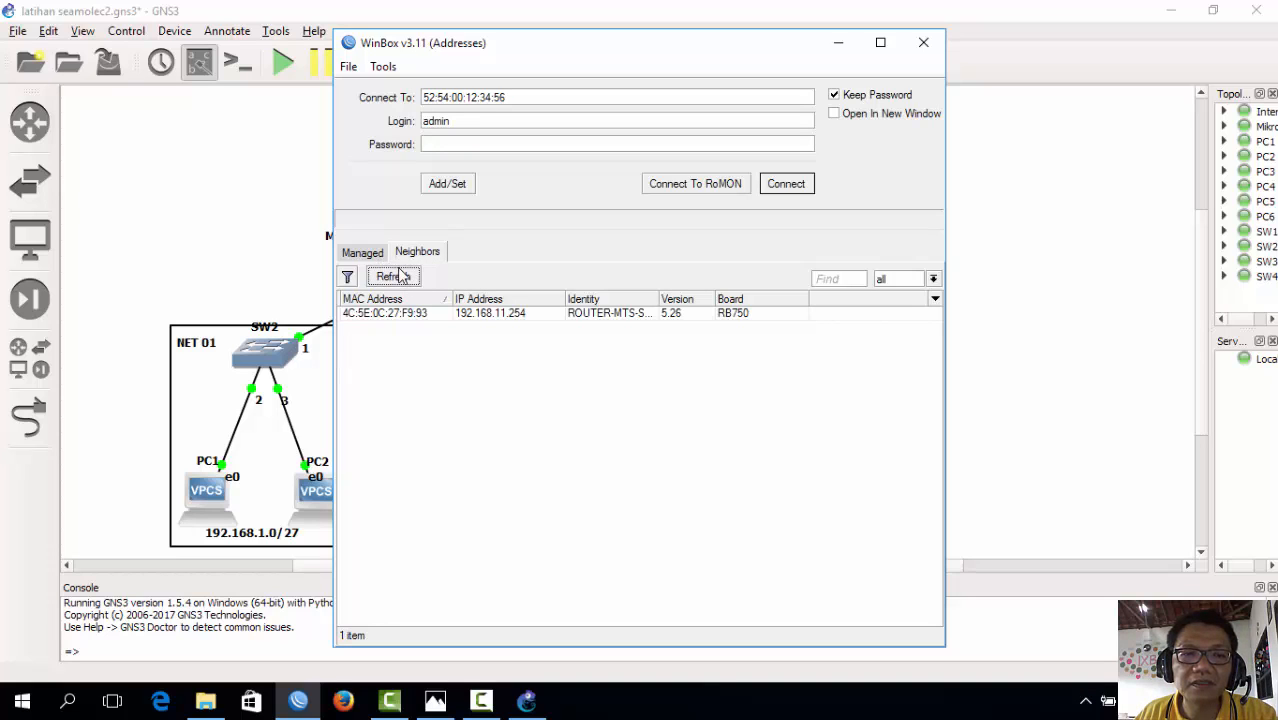
click(410, 282)
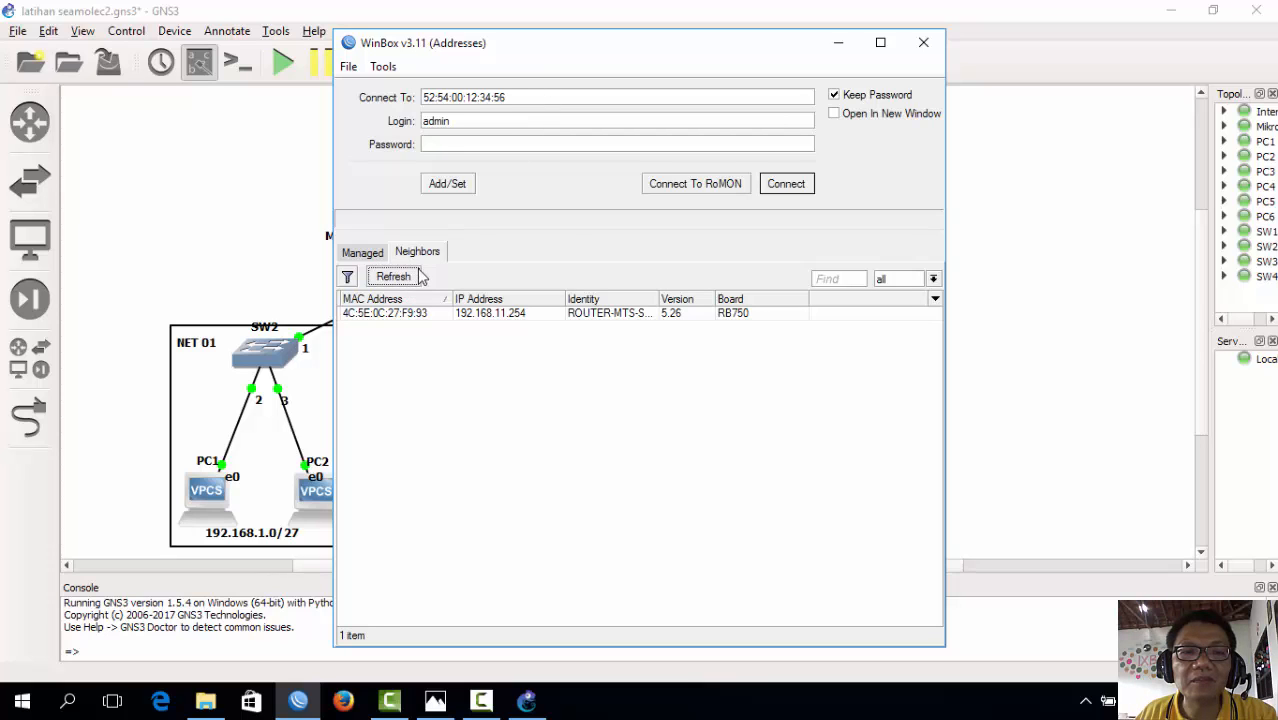
click(368, 254)
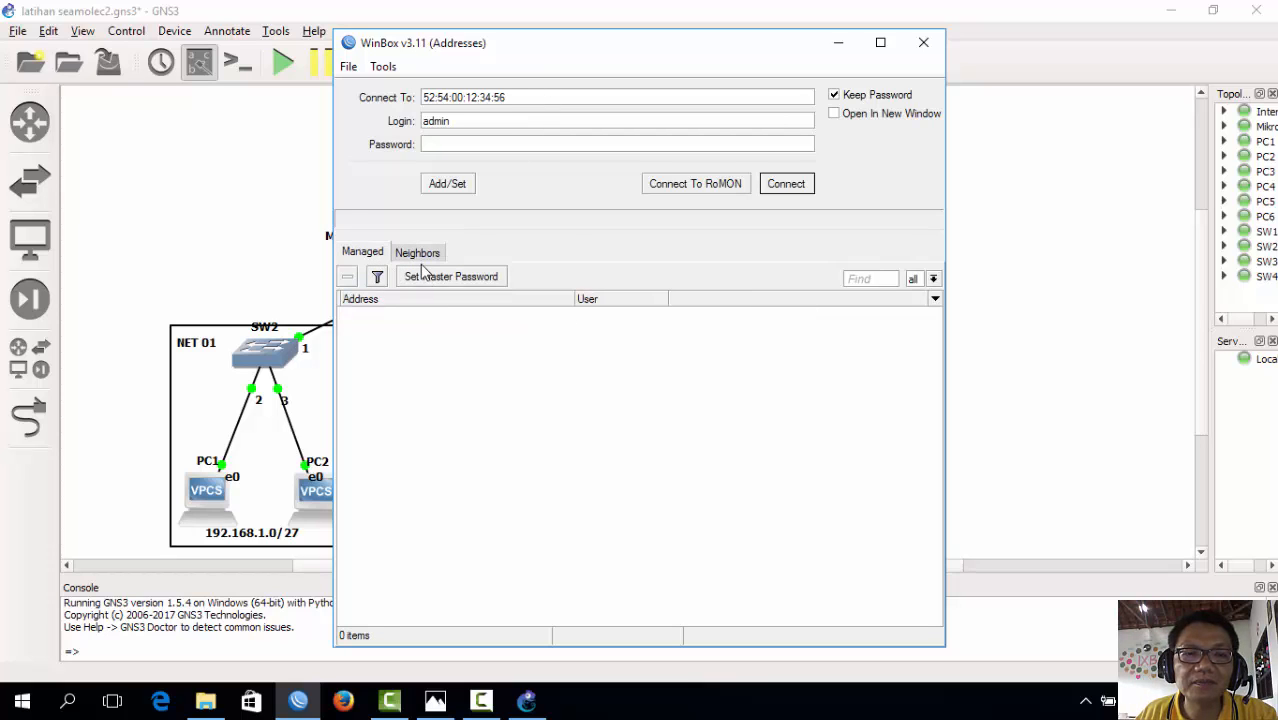
click(418, 253)
click(395, 277)
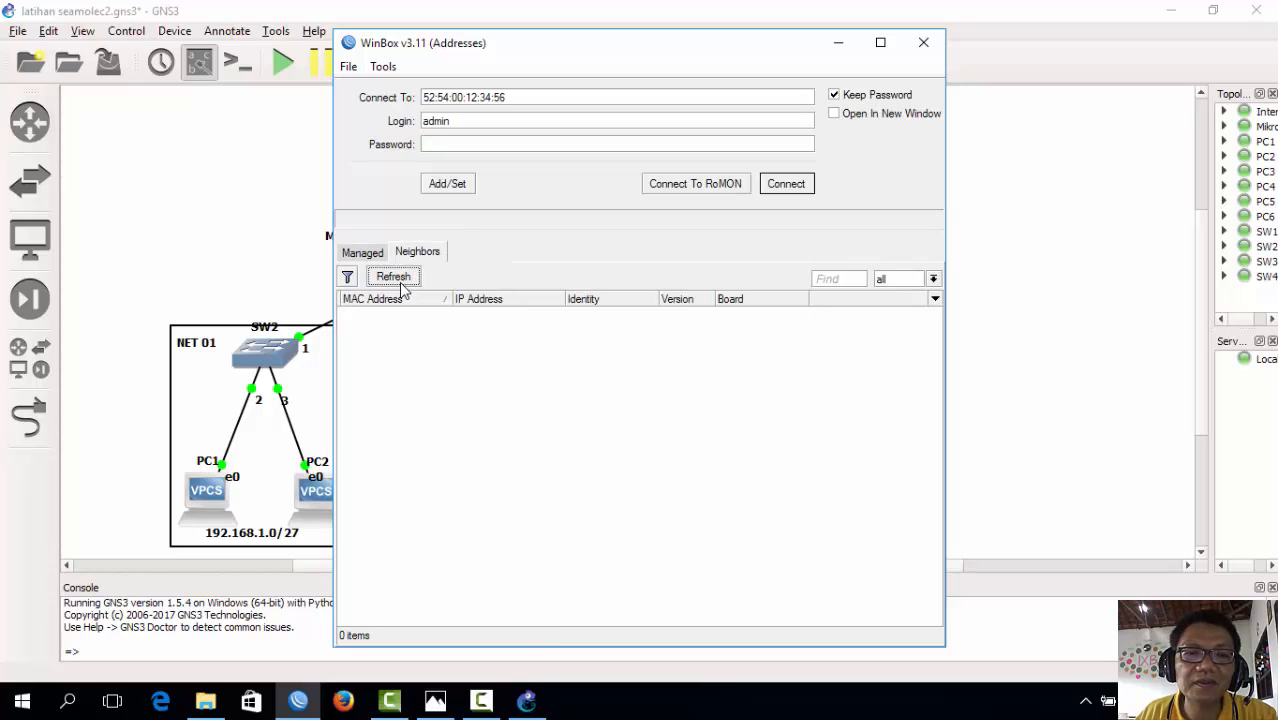
click(400, 284)
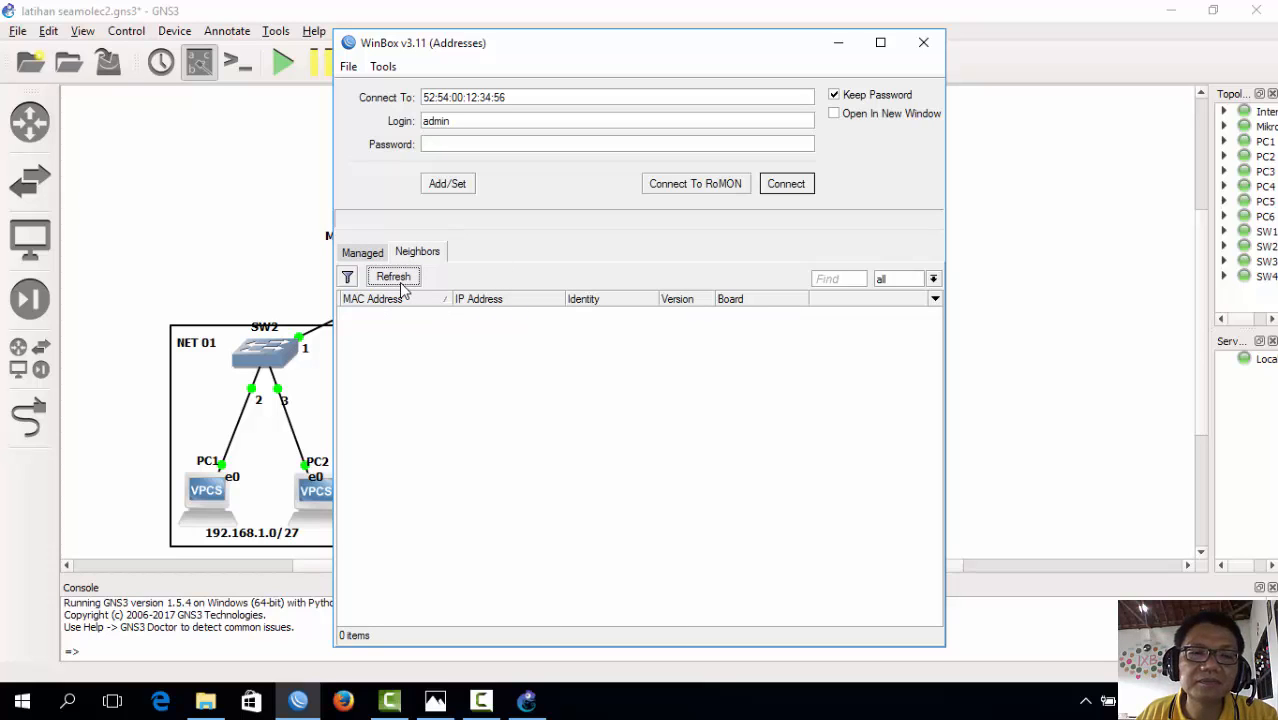
click(400, 284)
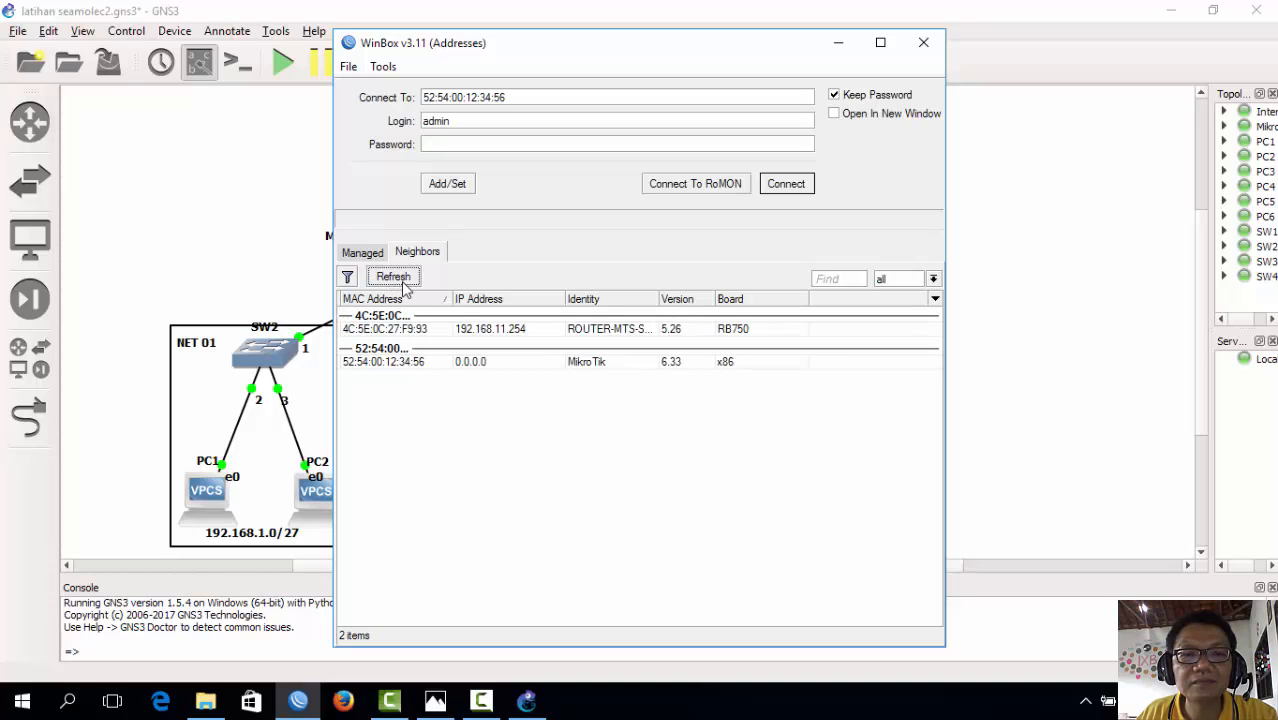
- Connect to the MikroTik x86 router through its MAC address 52:54:00:12:34:56 with the login admin and dismiss the licence notice
click(489, 365)
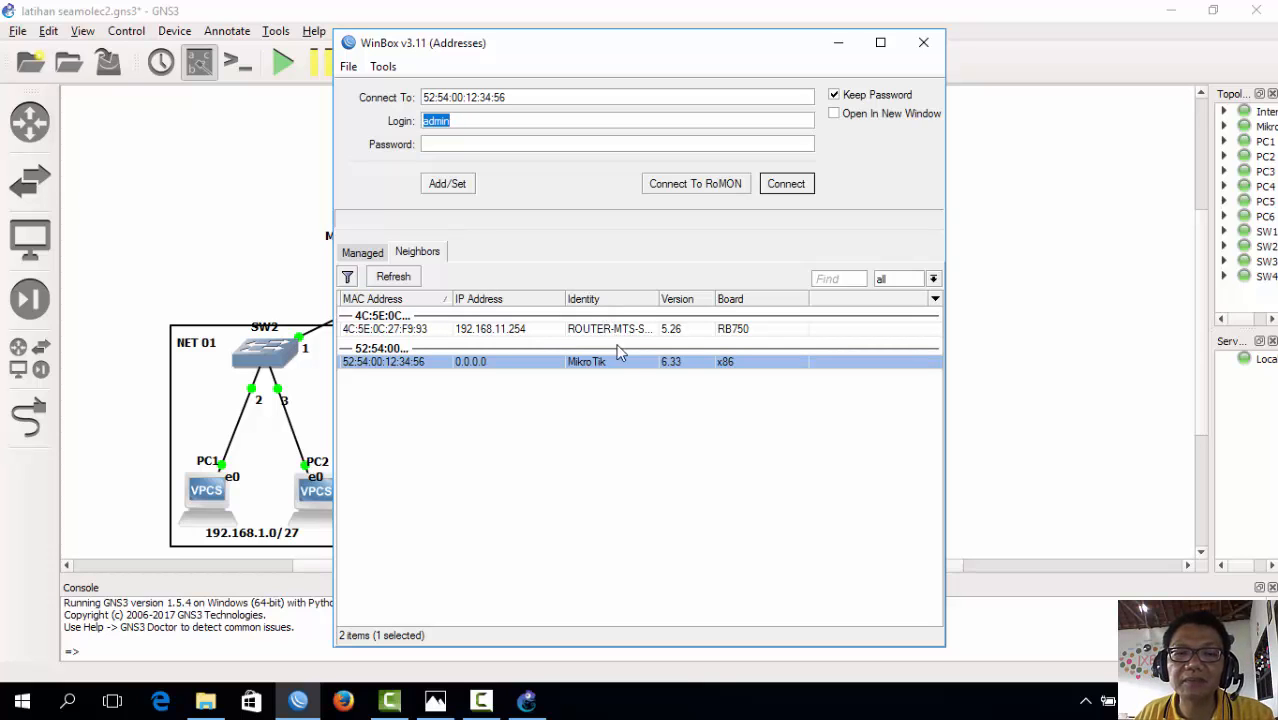
click(509, 361)
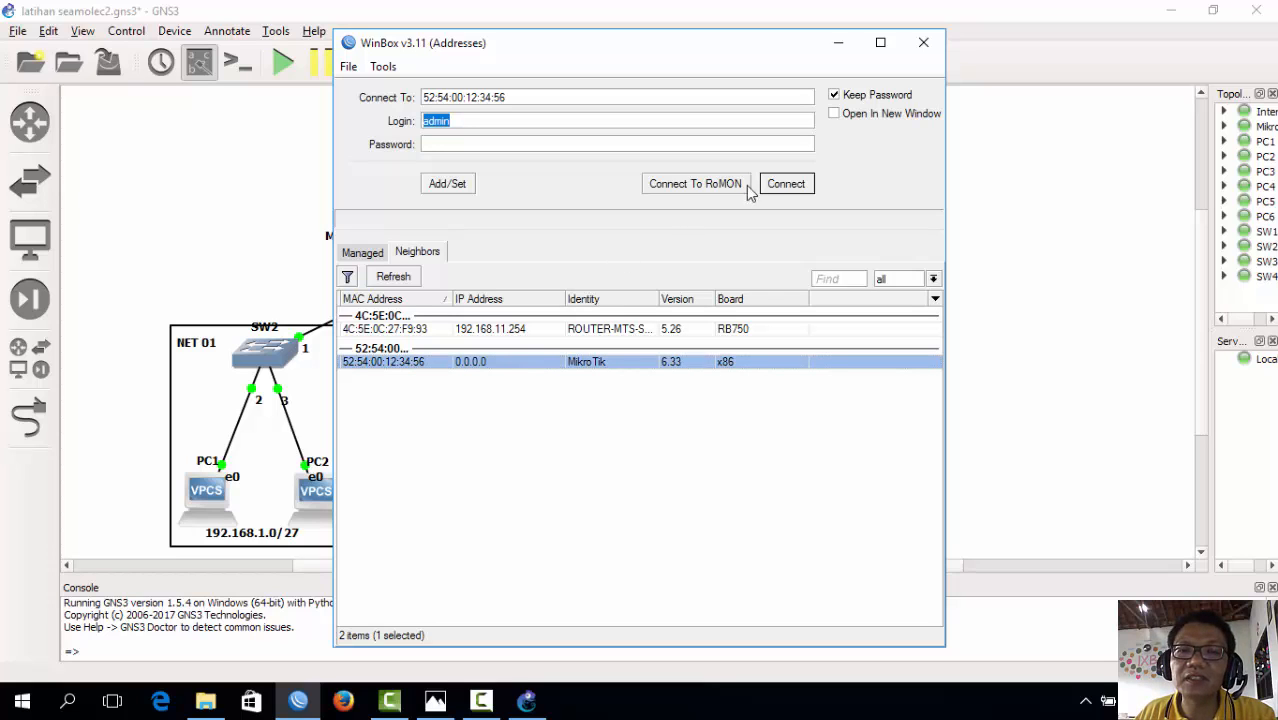
click(549, 119)
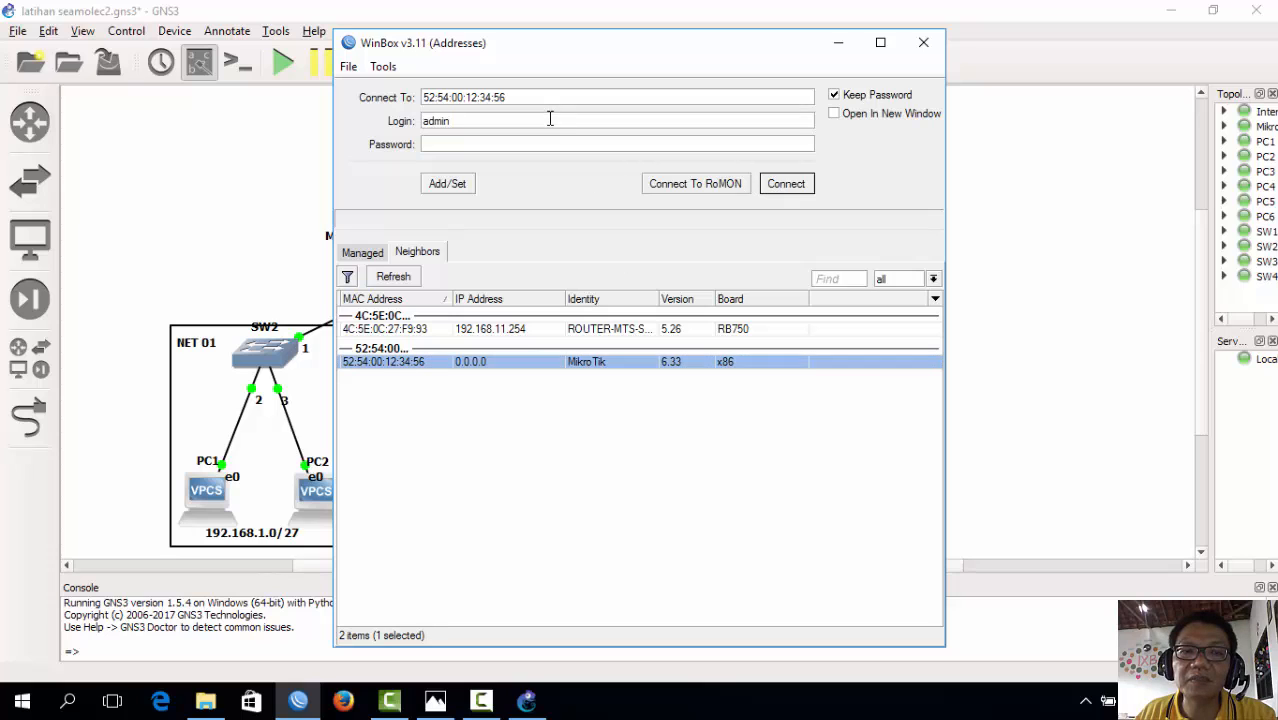
click(788, 190)
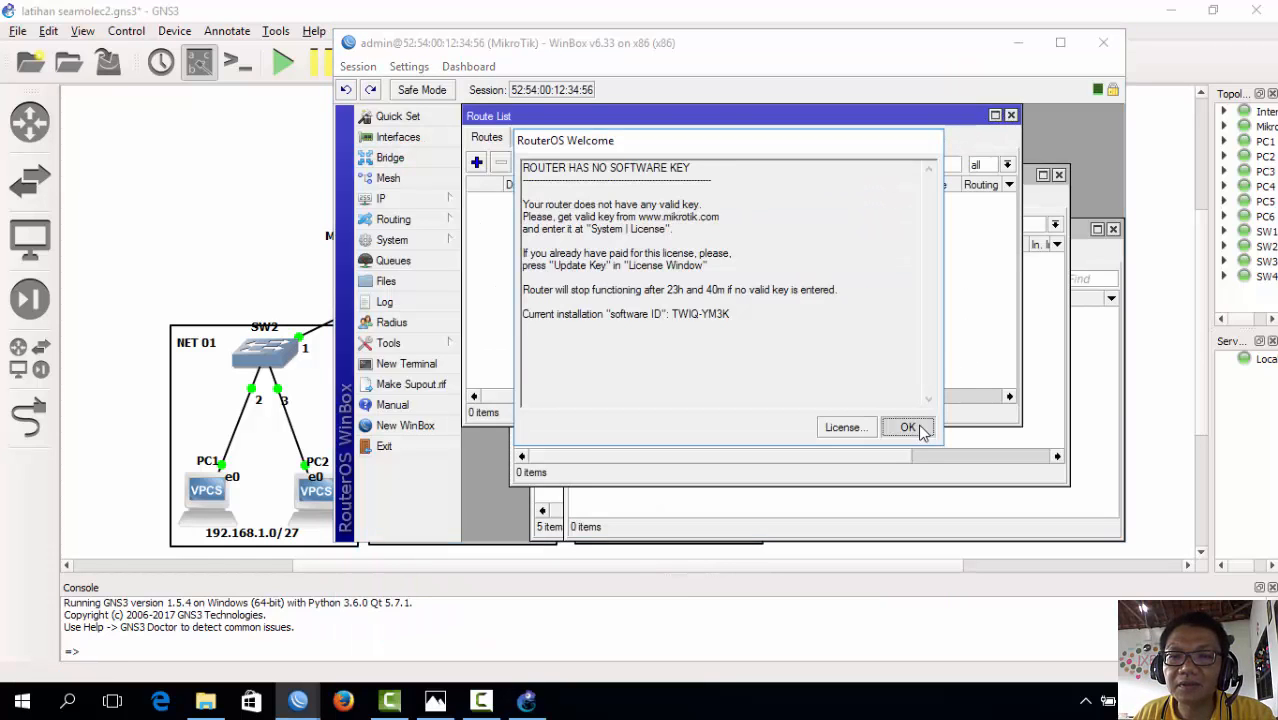
click(918, 428)
- Close all windows open in the router session, including Route List, Firewall, Address List and Interface List
click(1011, 115)
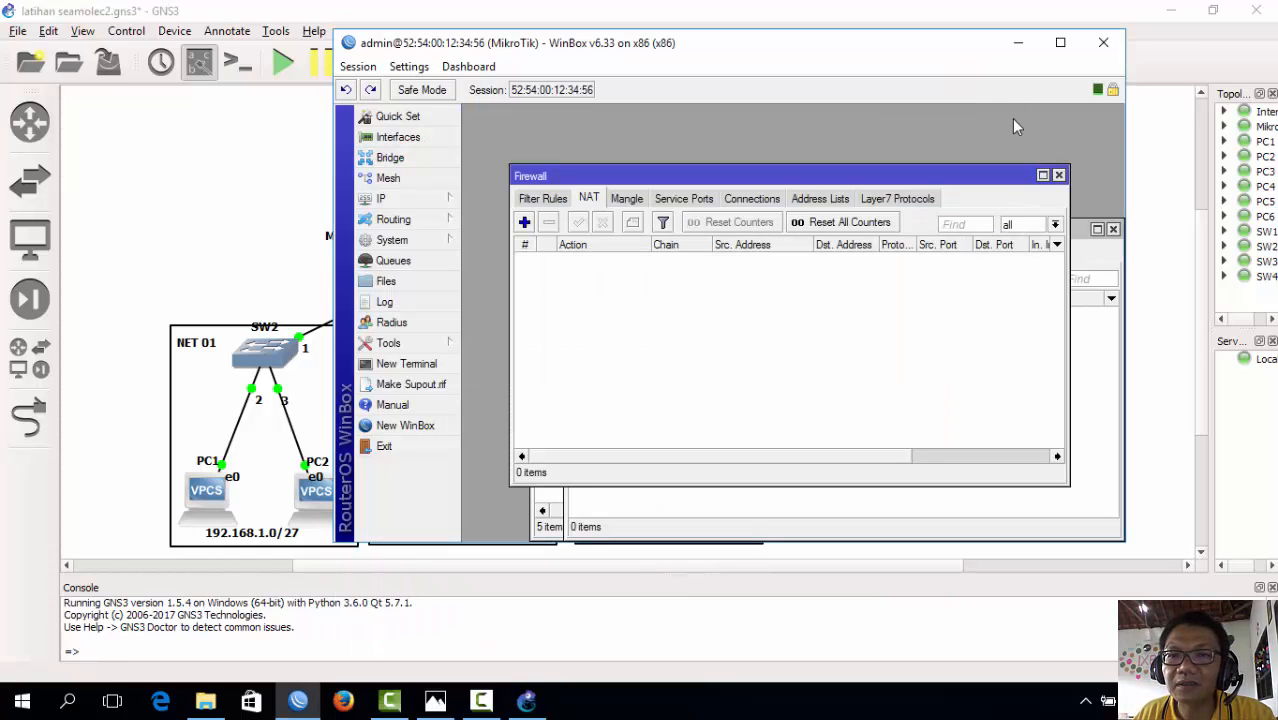
click(1058, 176)
click(1113, 229)
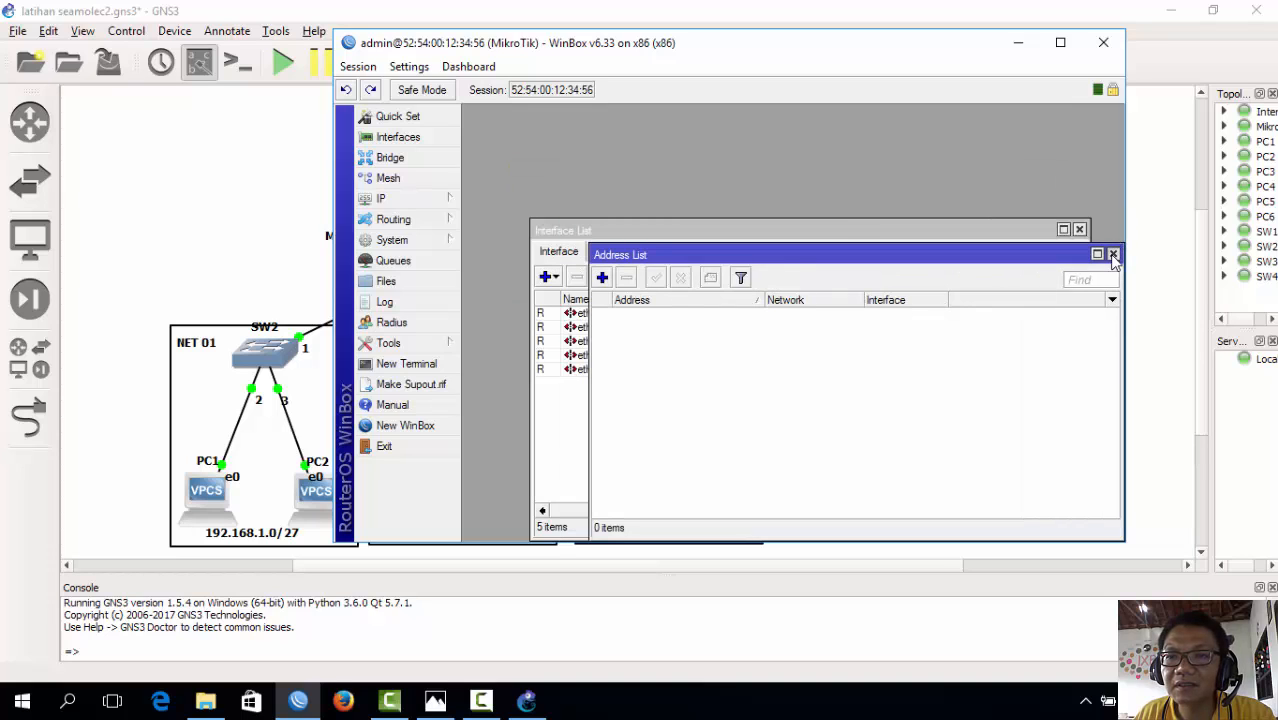
click(1113, 255)
click(1080, 231)
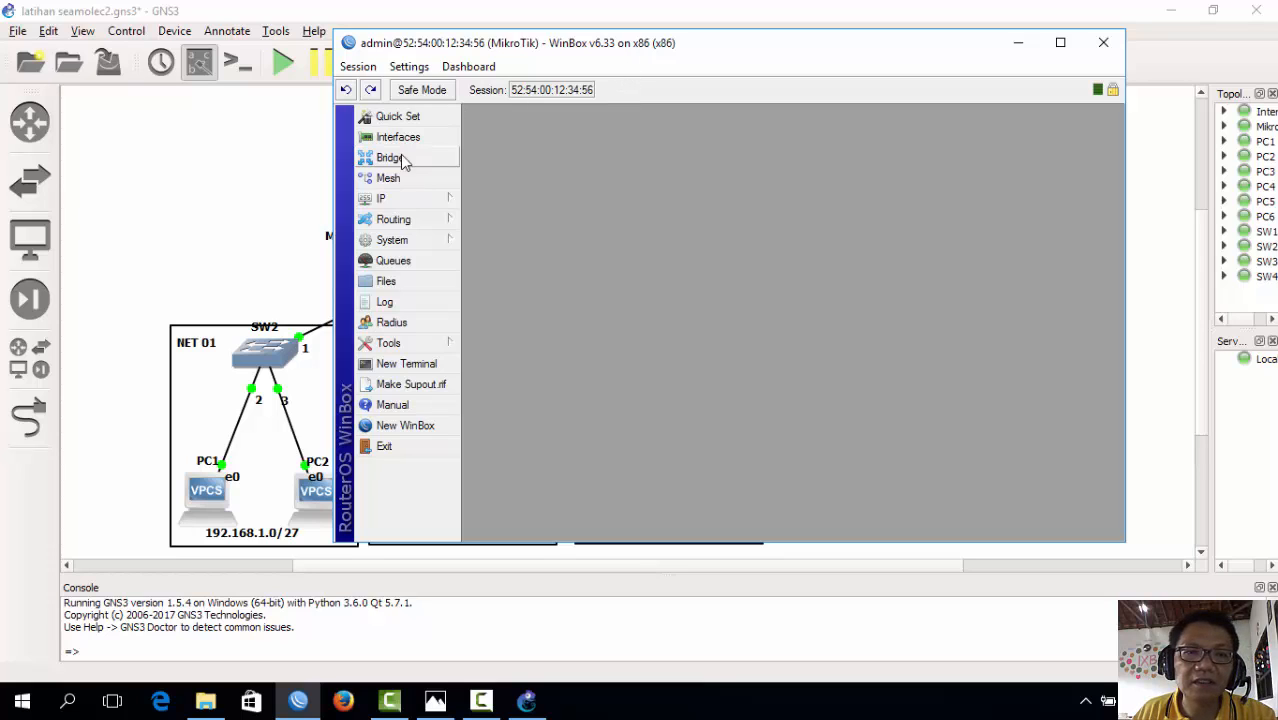
- Add the IP address 118.98.222.2/30 to the router's interface ether1 and apply it
click(437, 206)
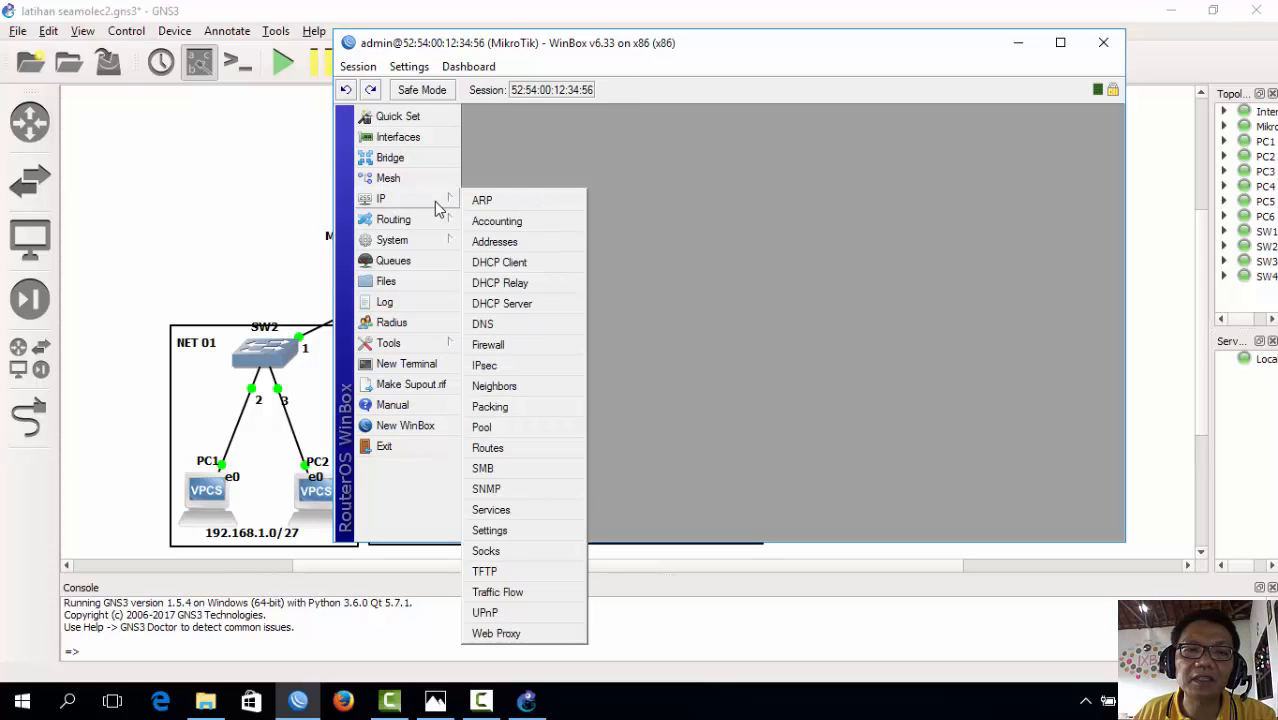
click(519, 241)
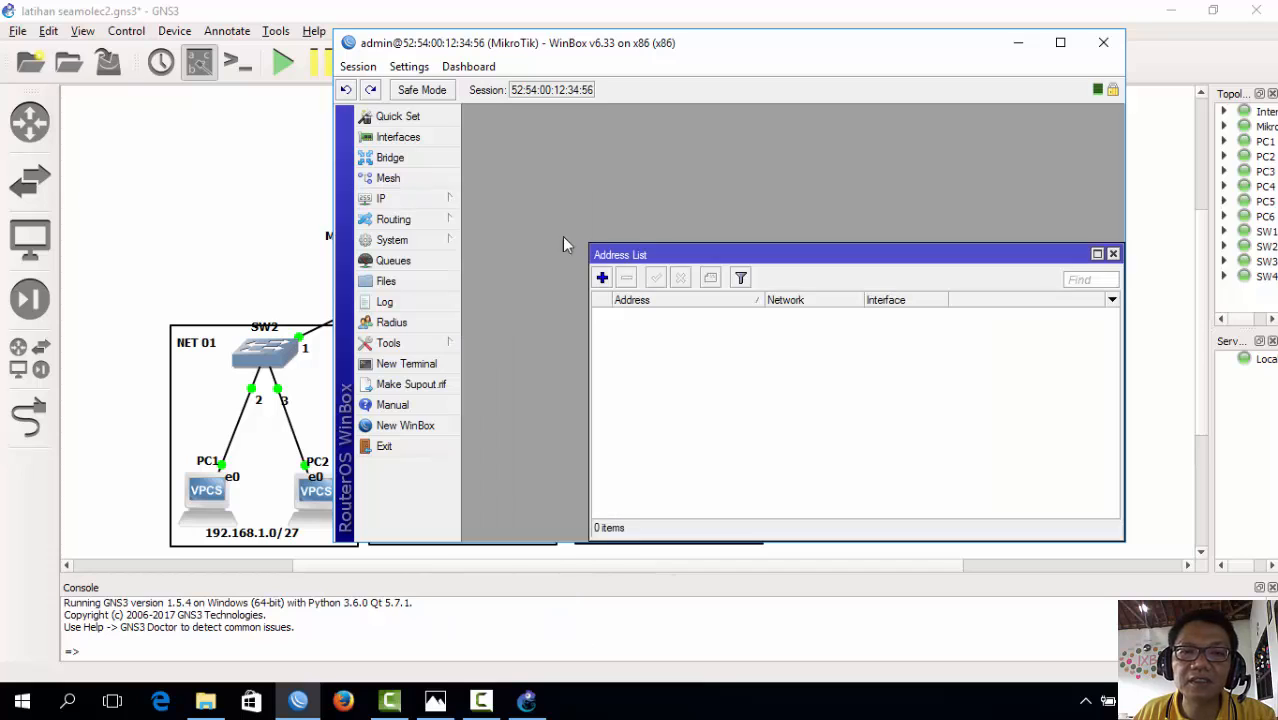
click(602, 278)
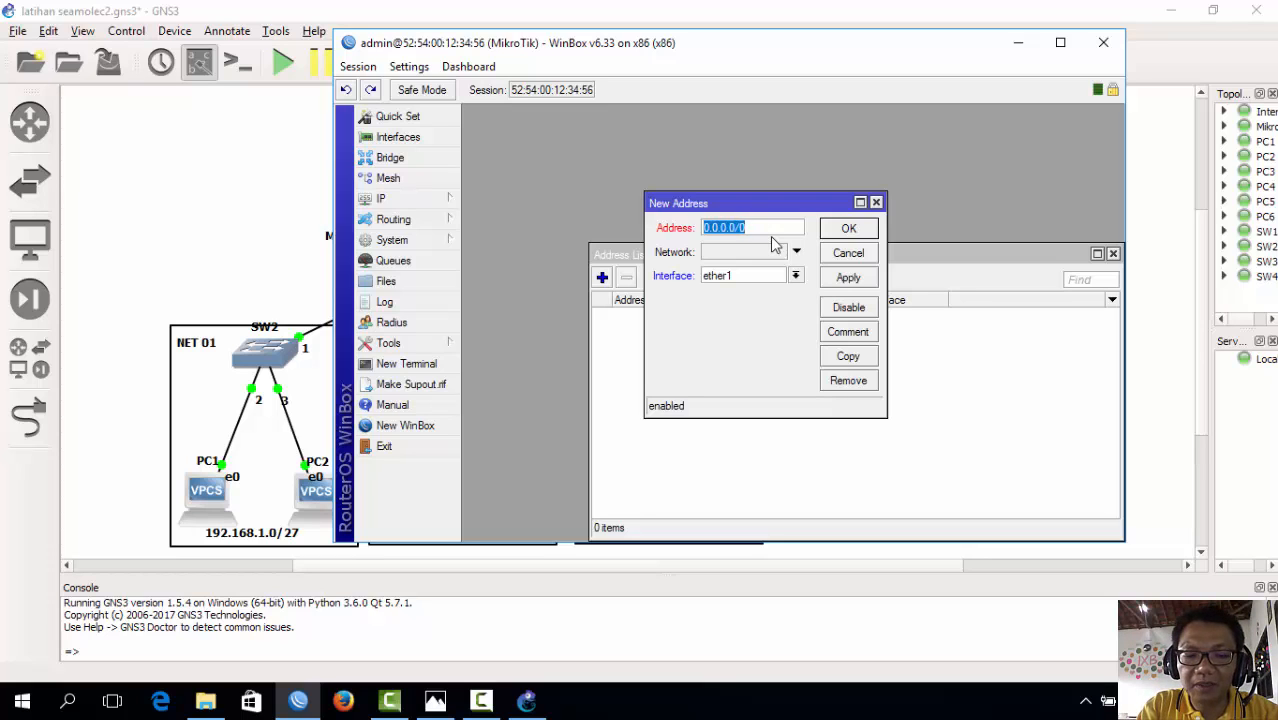
text(118)
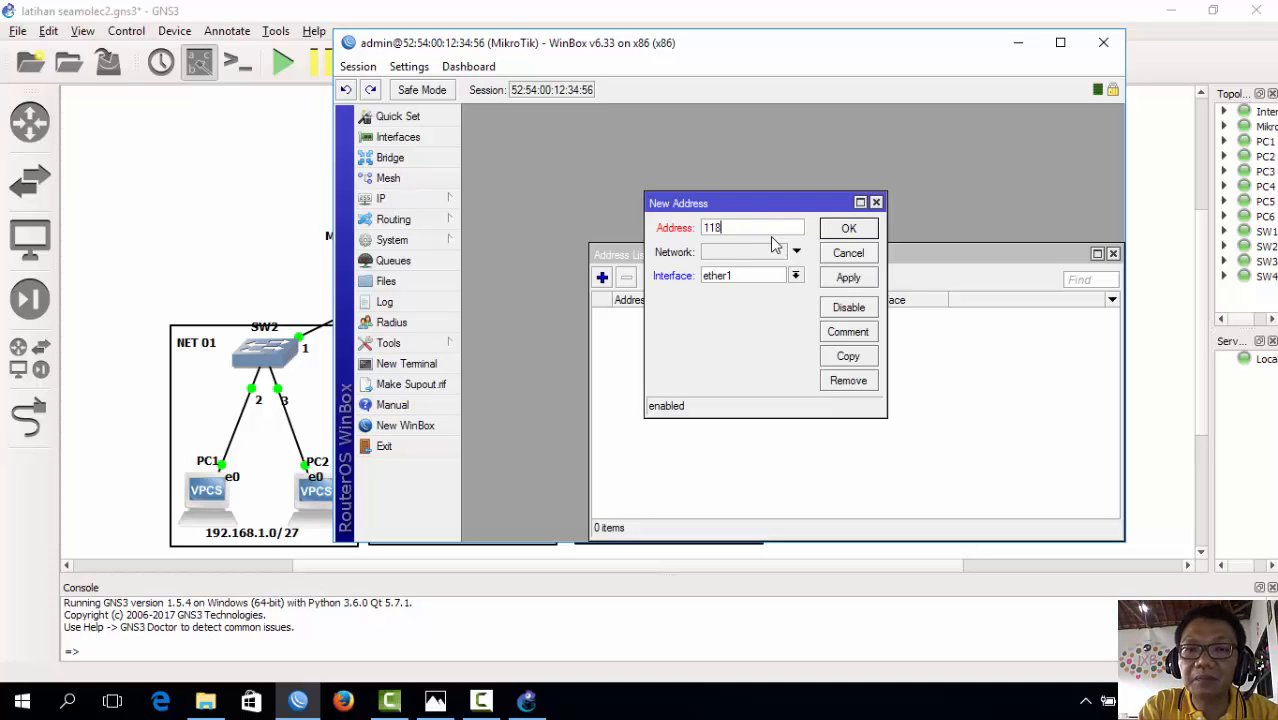
text(.98.222.2/30)
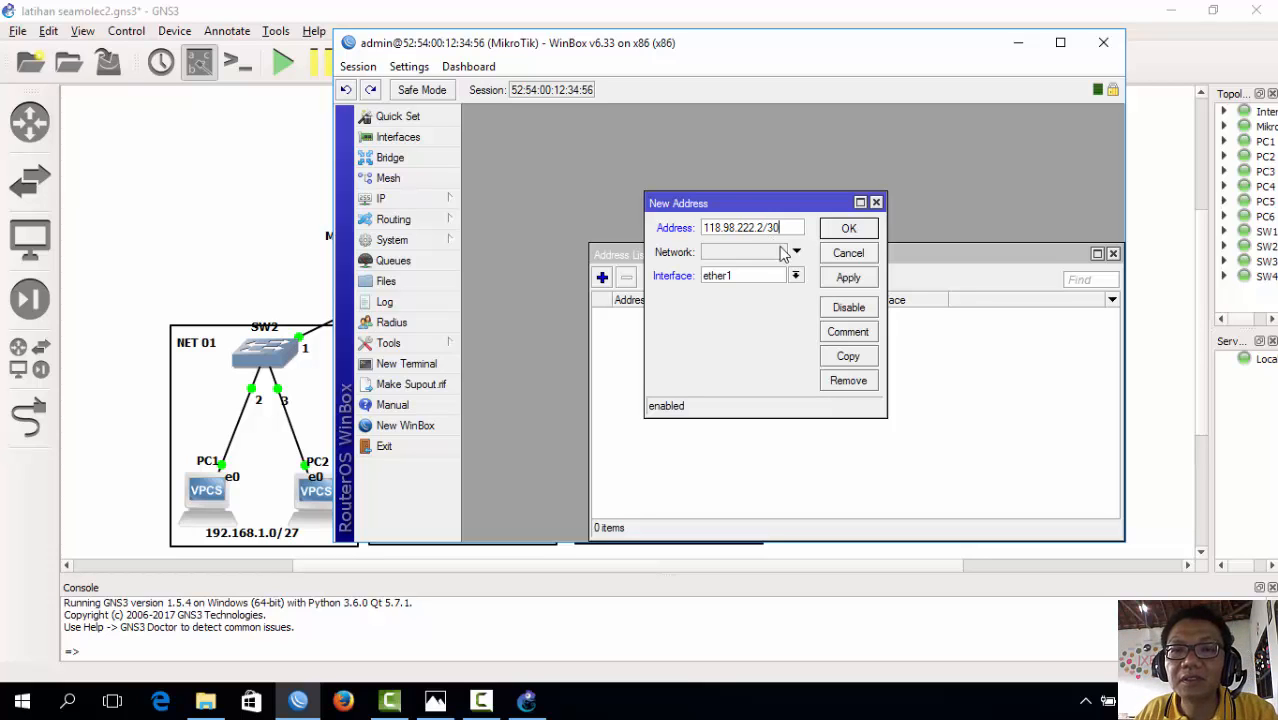
click(797, 279)
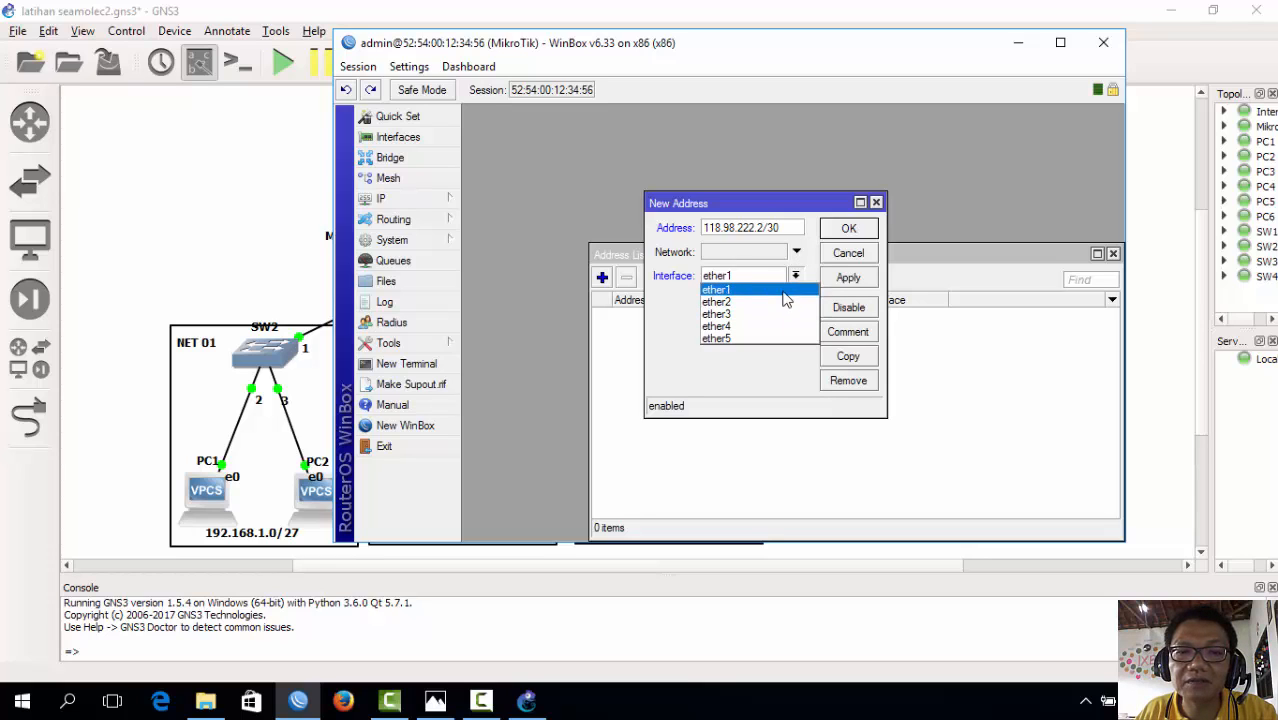
click(784, 292)
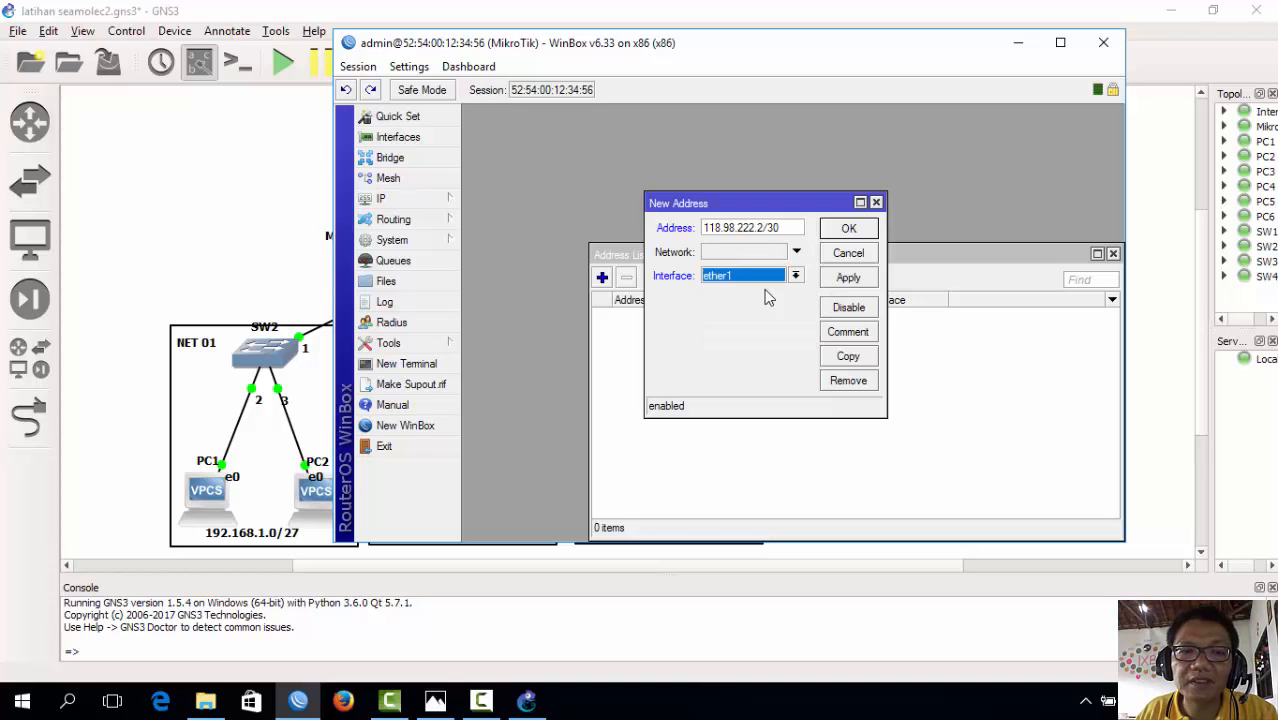
click(210, 227)
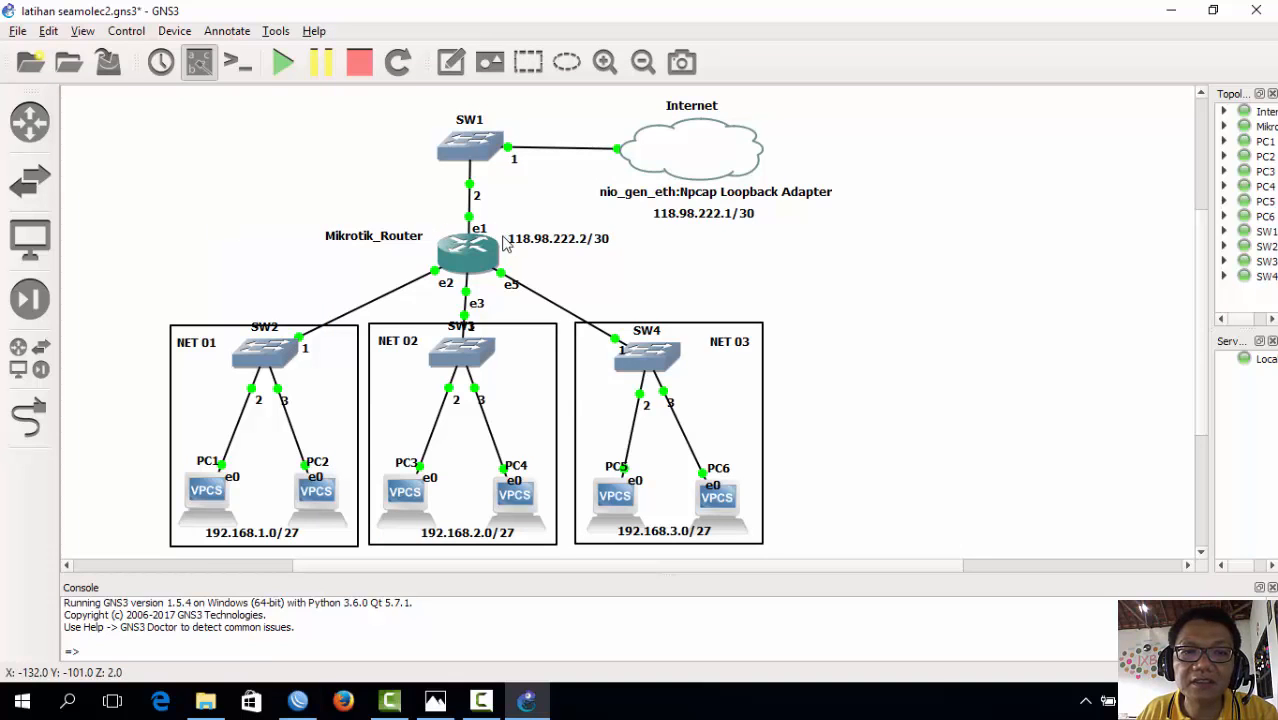
click(298, 700)
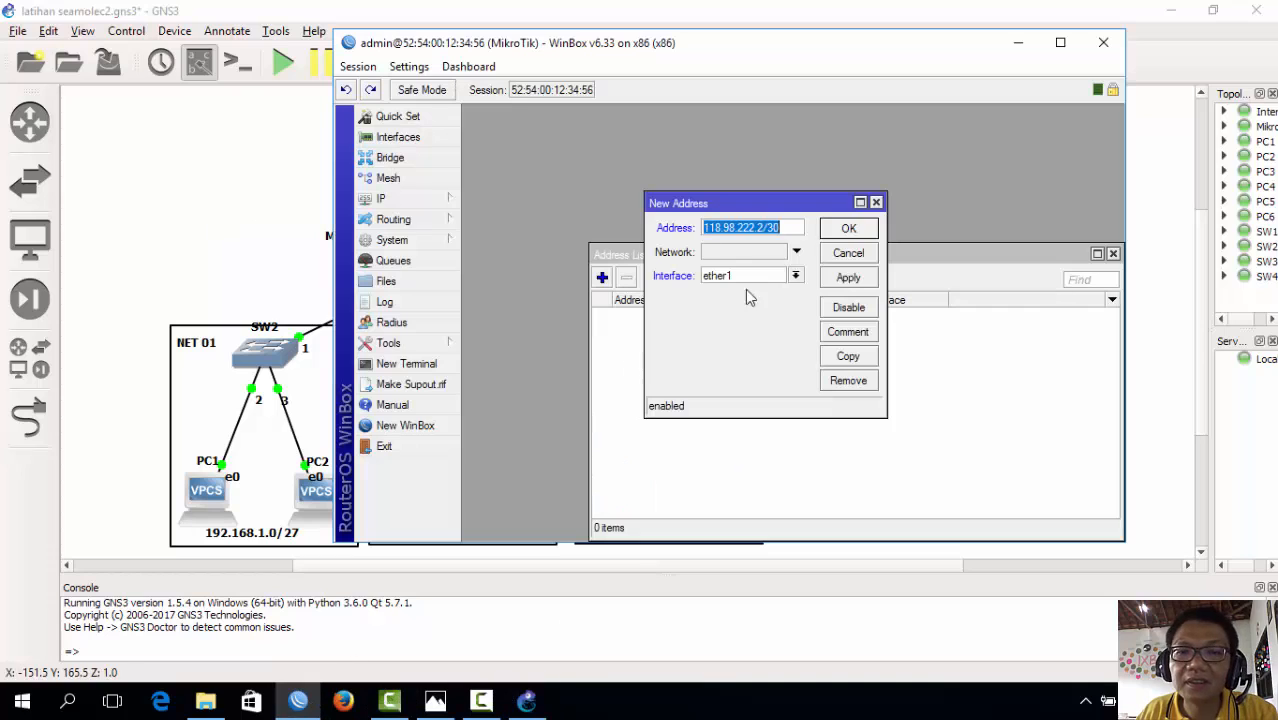
click(853, 283)
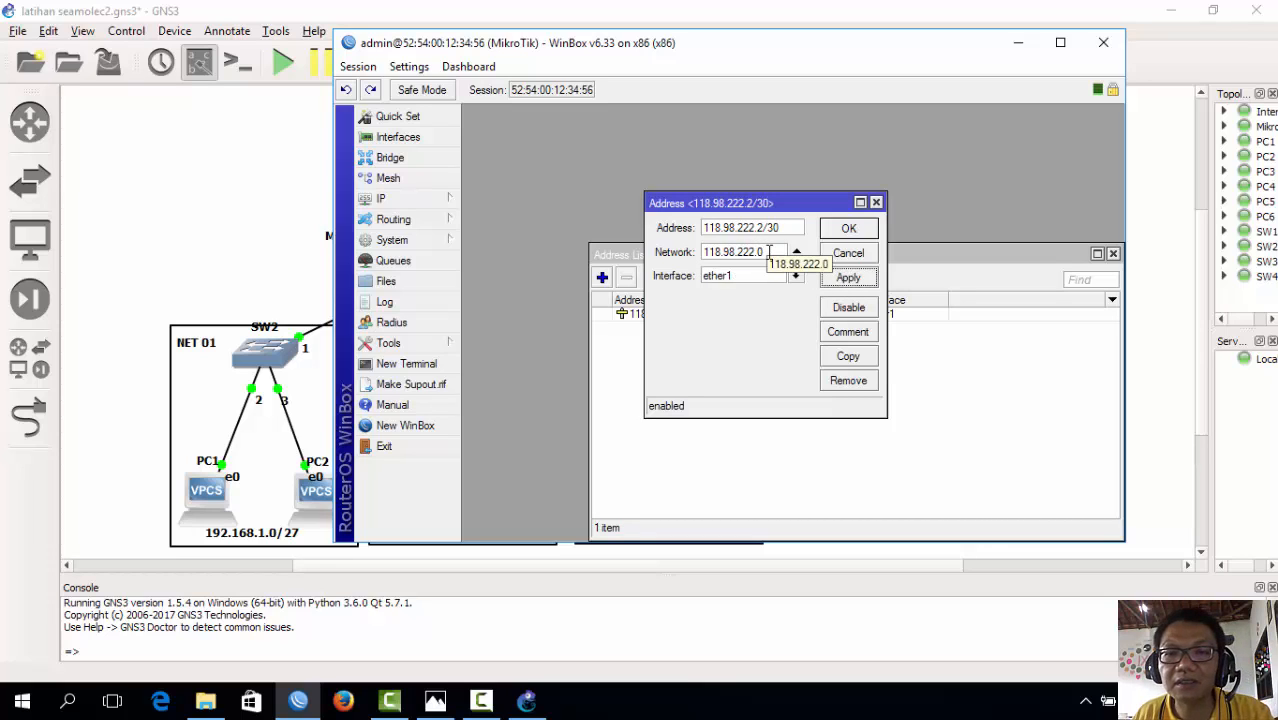
- Add the comment IP_WAN to the 118.98.222.2/30 address and save the entry
click(852, 334)
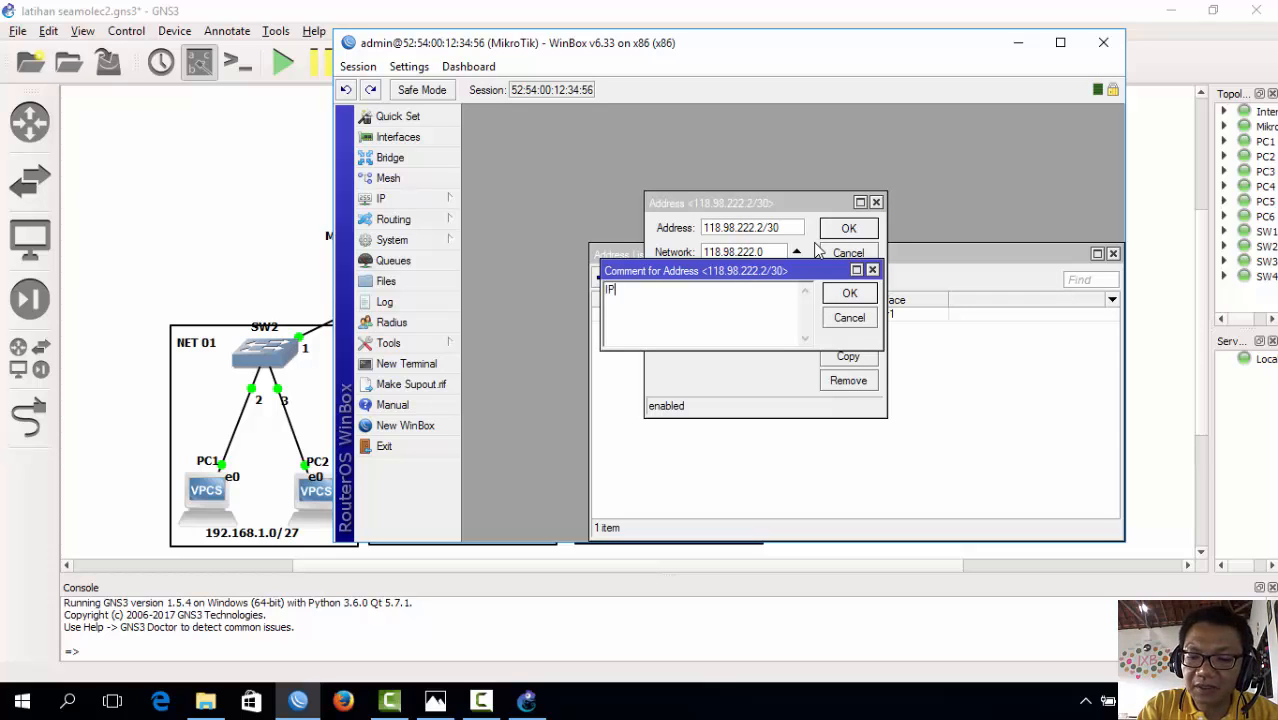
text(IP_WAN)
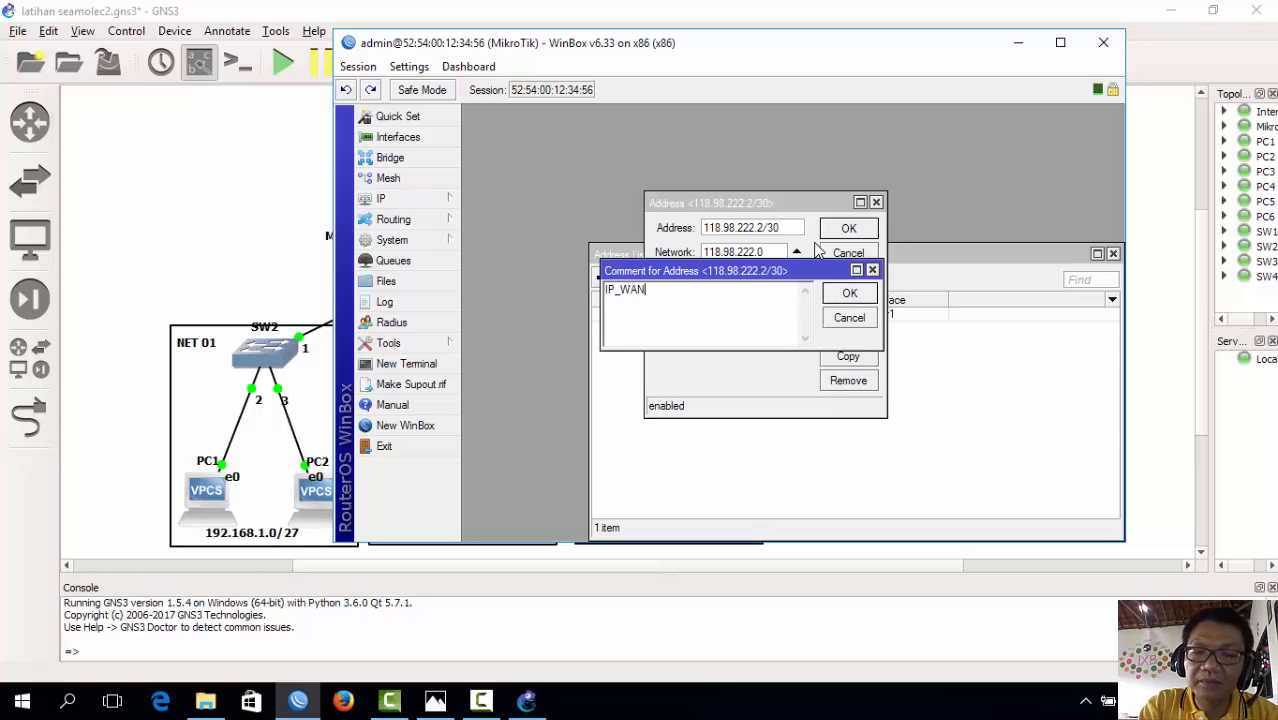
click(849, 293)
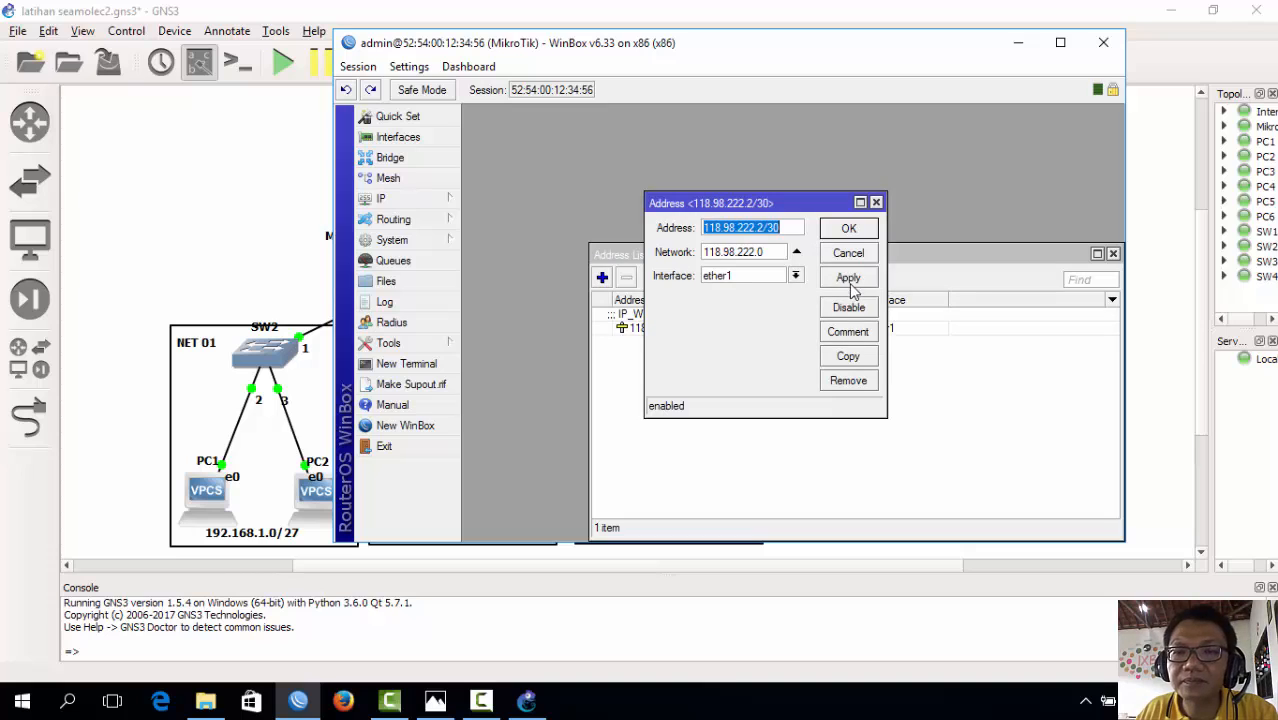
click(862, 280)
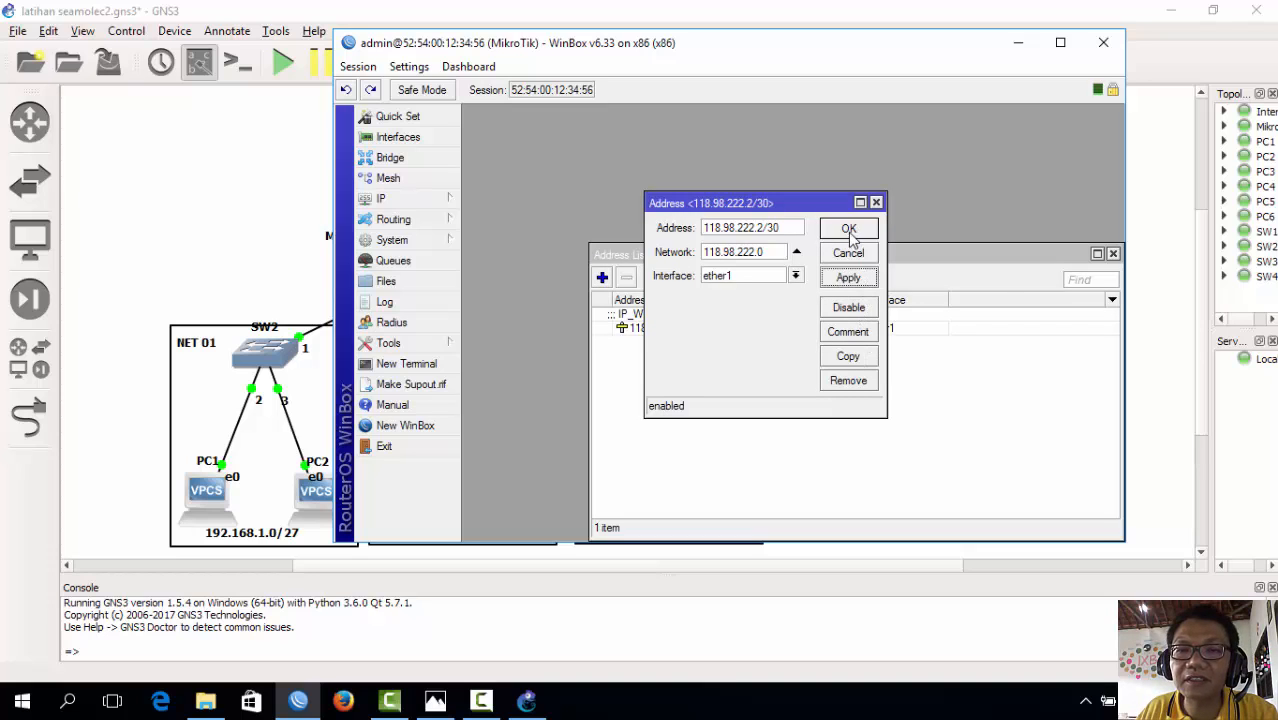
click(848, 232)
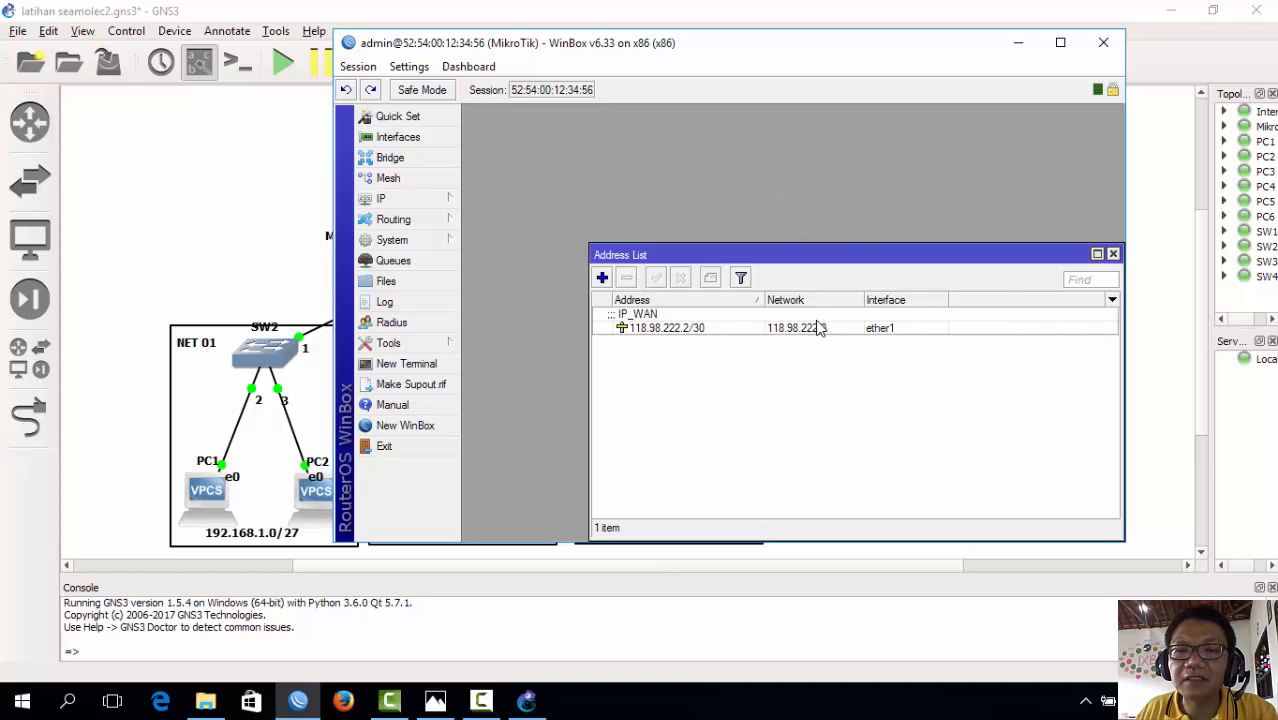
- Add the IP address 192.168.1.1/27 on interface ether2, checking the router's port in the GNS3 topology, and apply it
click(603, 278)
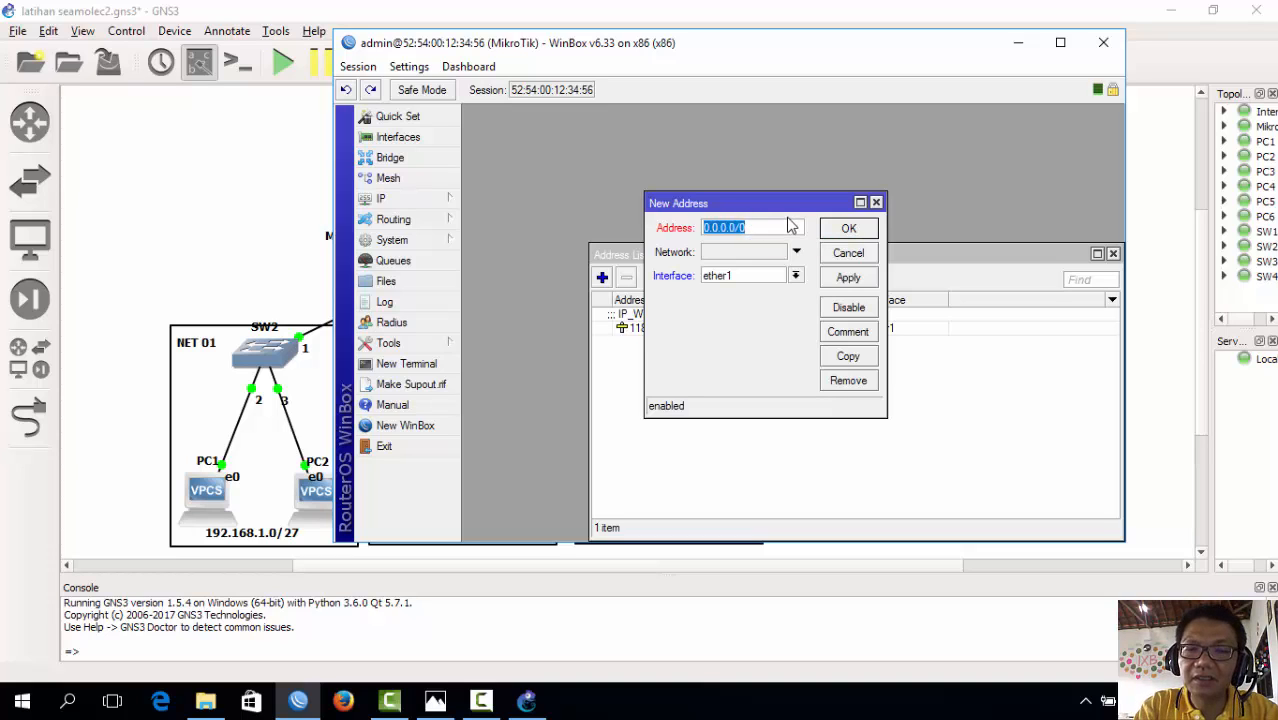
text(19)
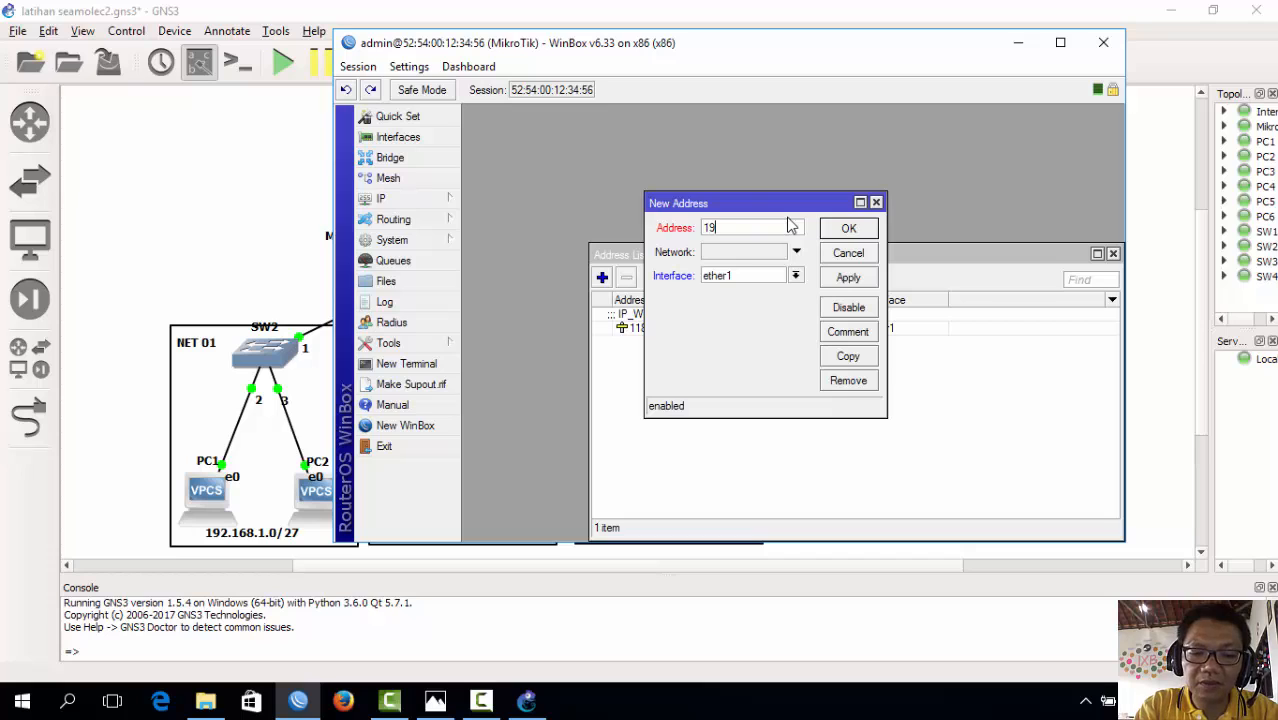
text(2.168)
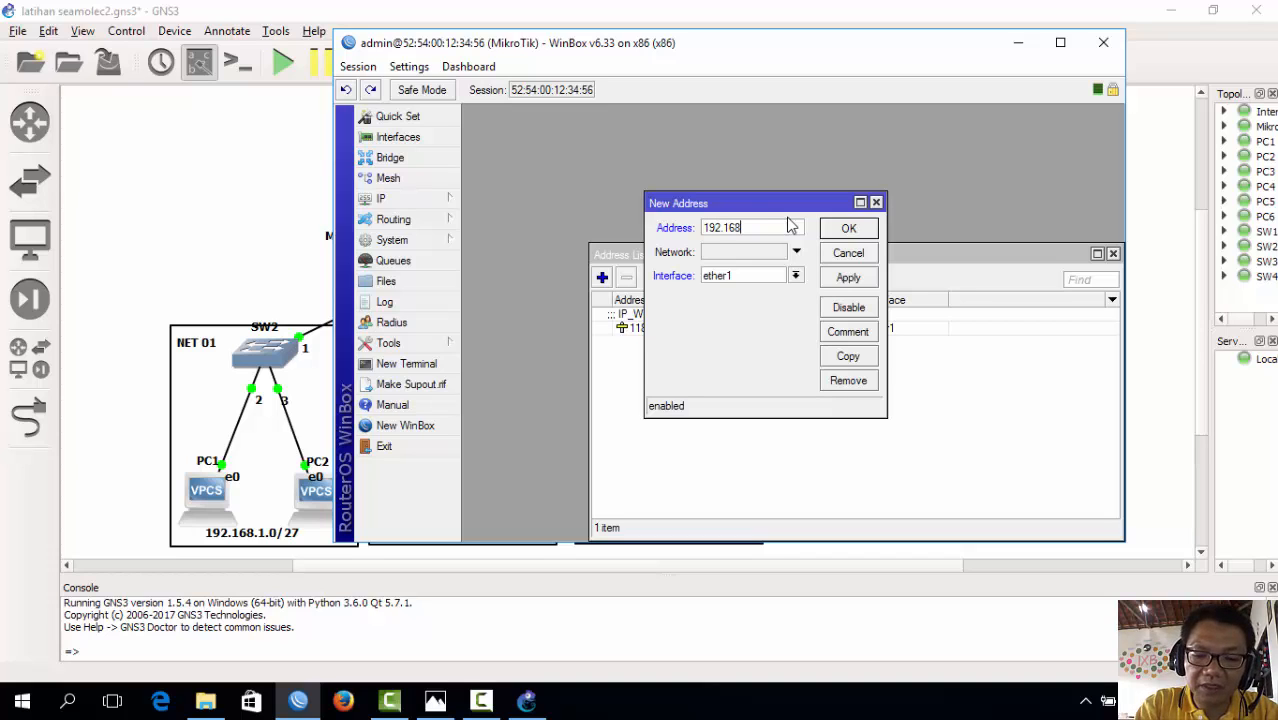
text(.1)
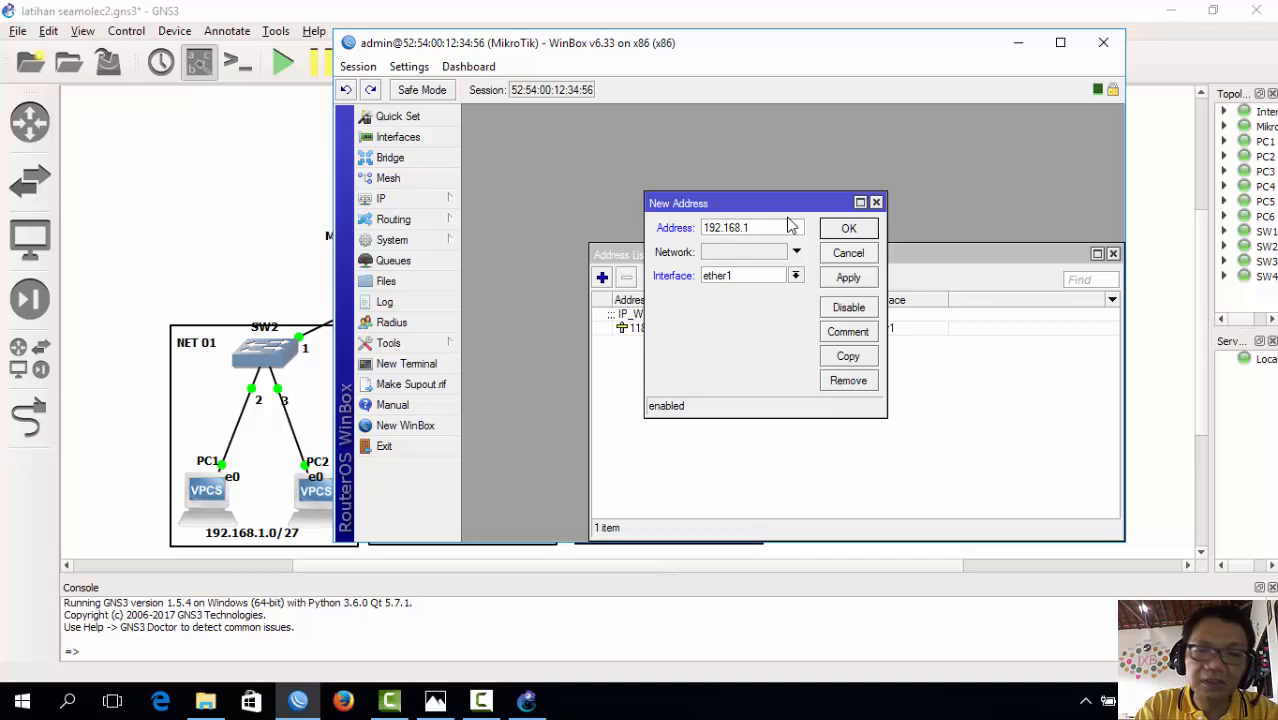
text(.1/27)
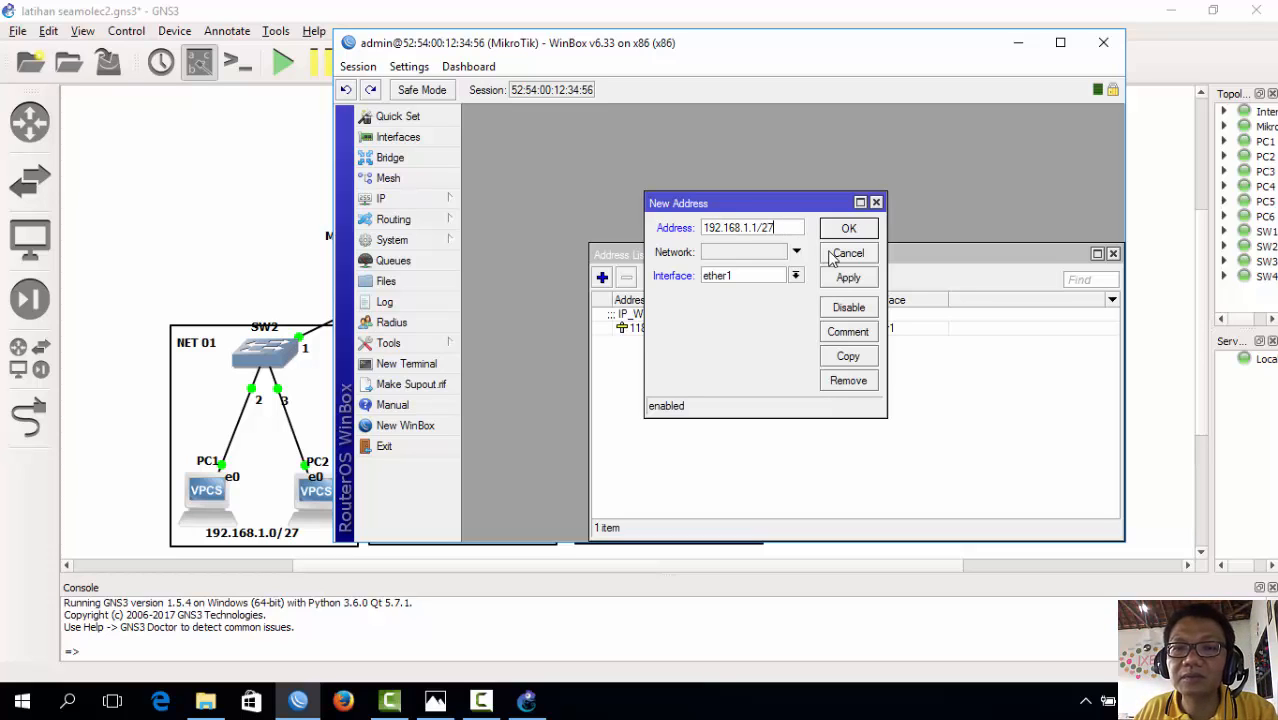
click(796, 277)
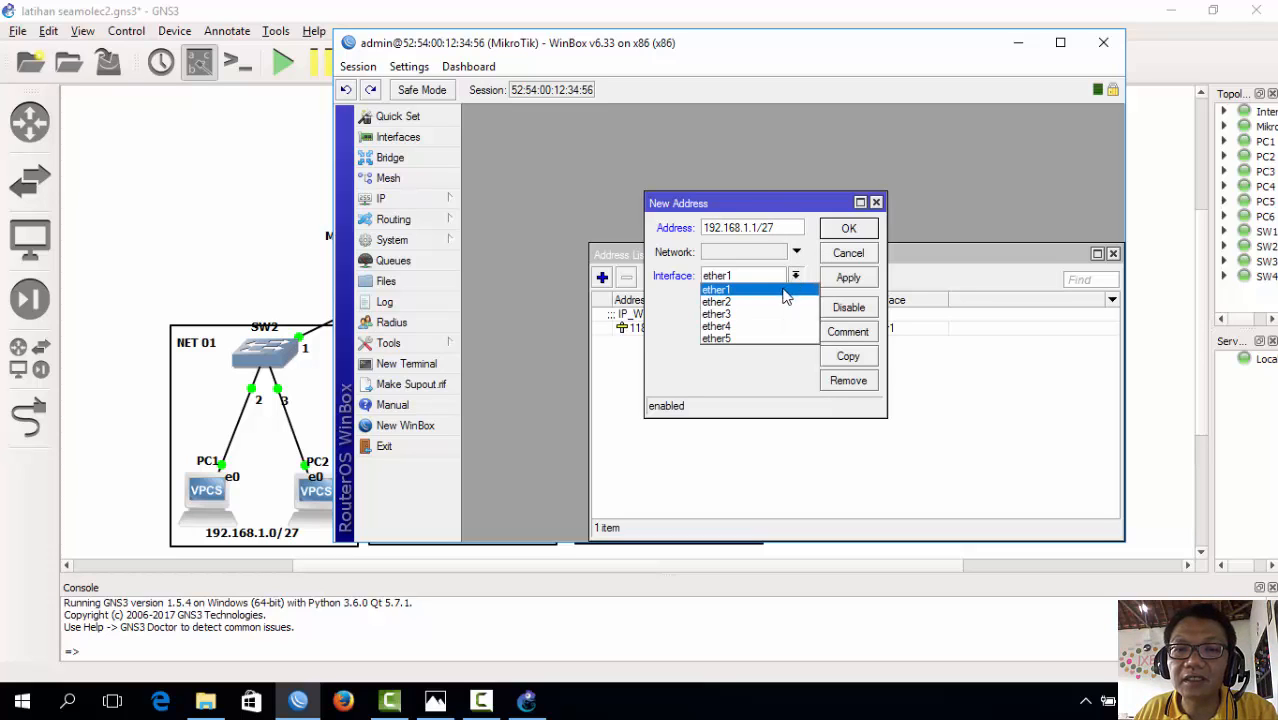
click(716, 302)
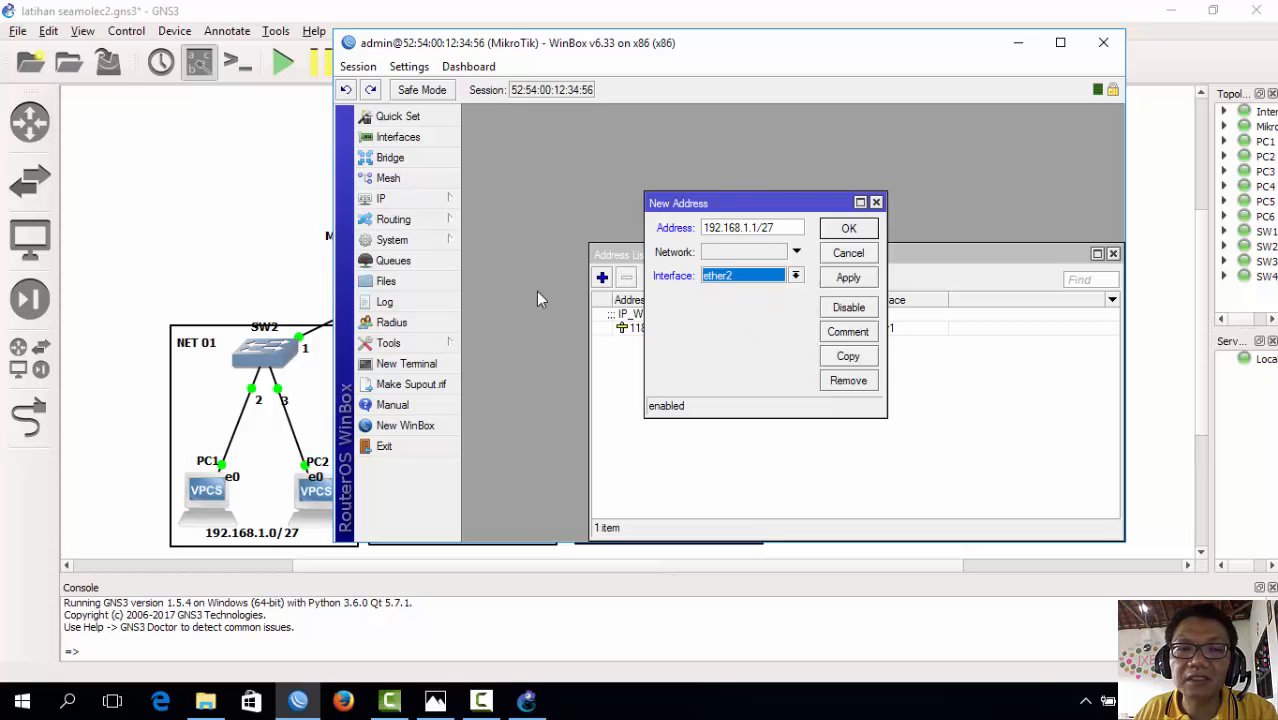
click(318, 263)
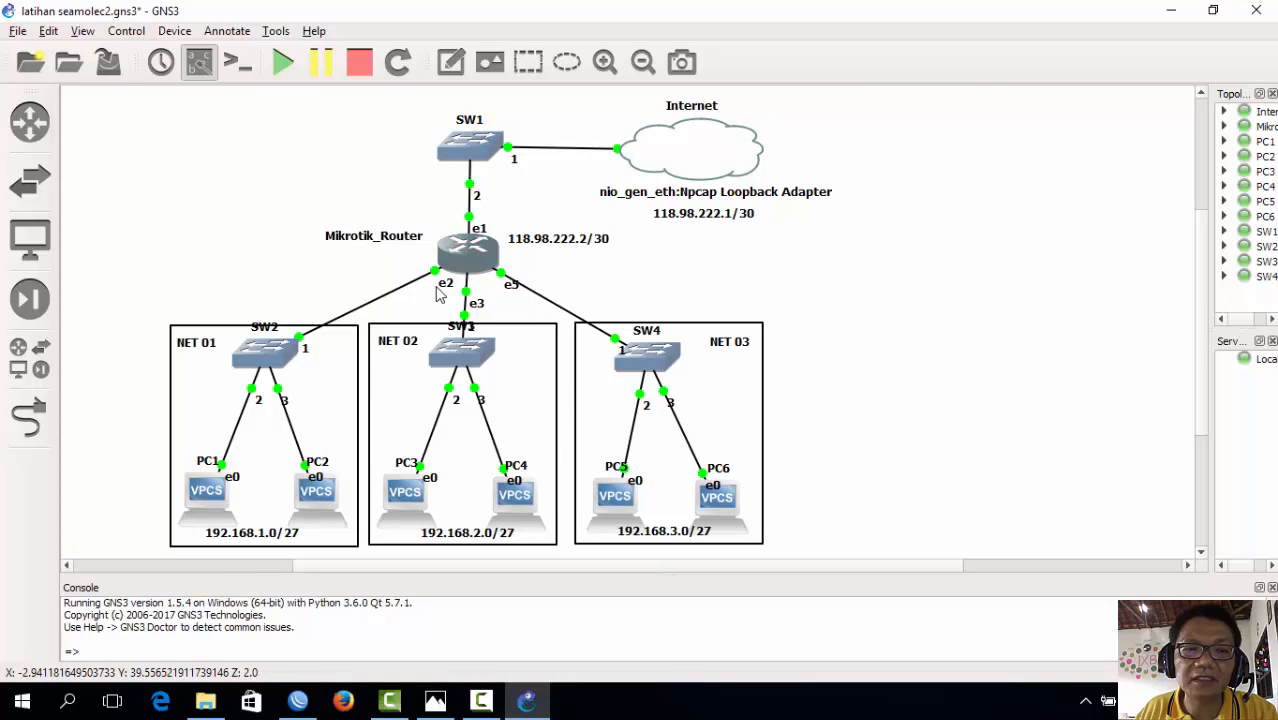
click(298, 701)
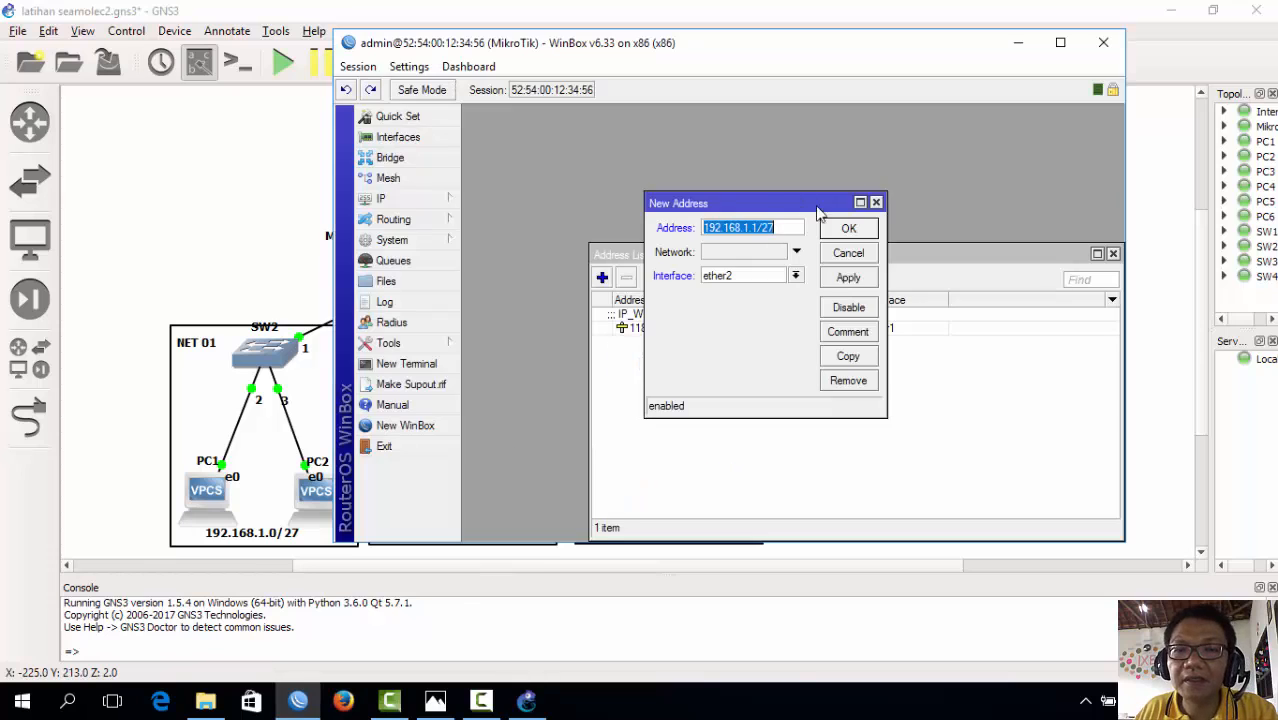
click(847, 280)
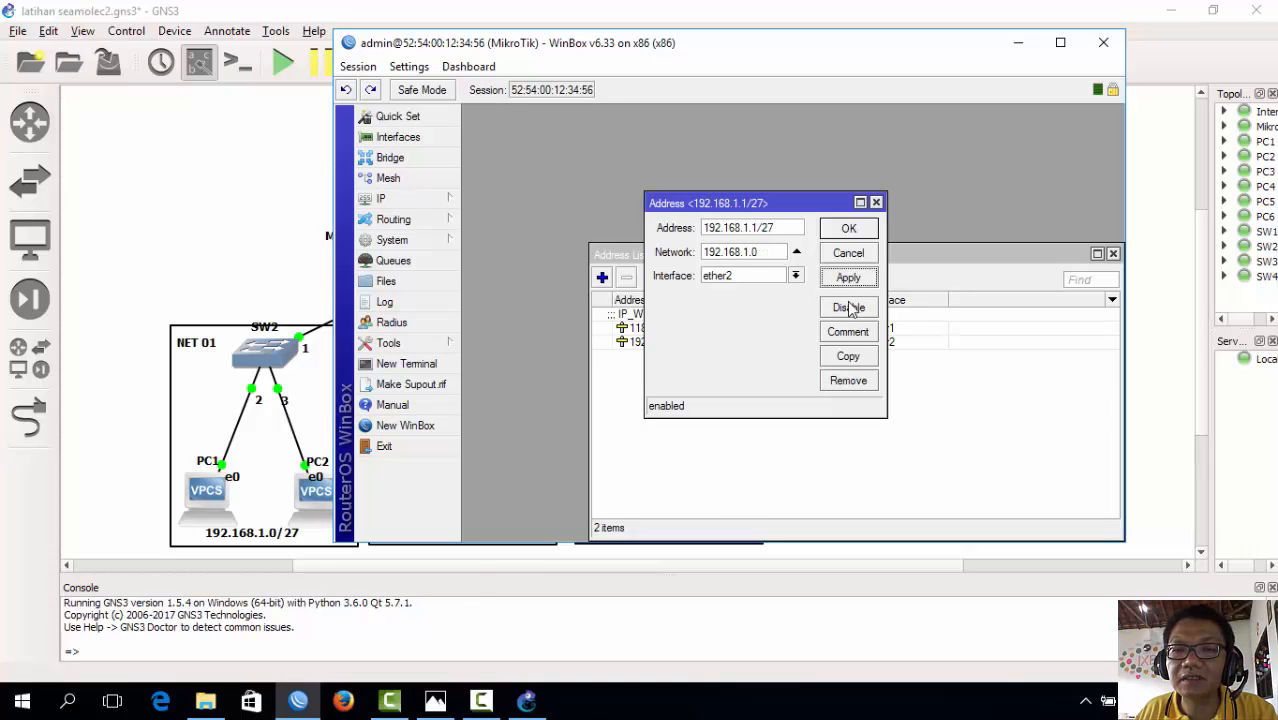
- Add the comment IP_LAN_NET01 to the 192.168.1.1/27 address and save the entry
click(850, 336)
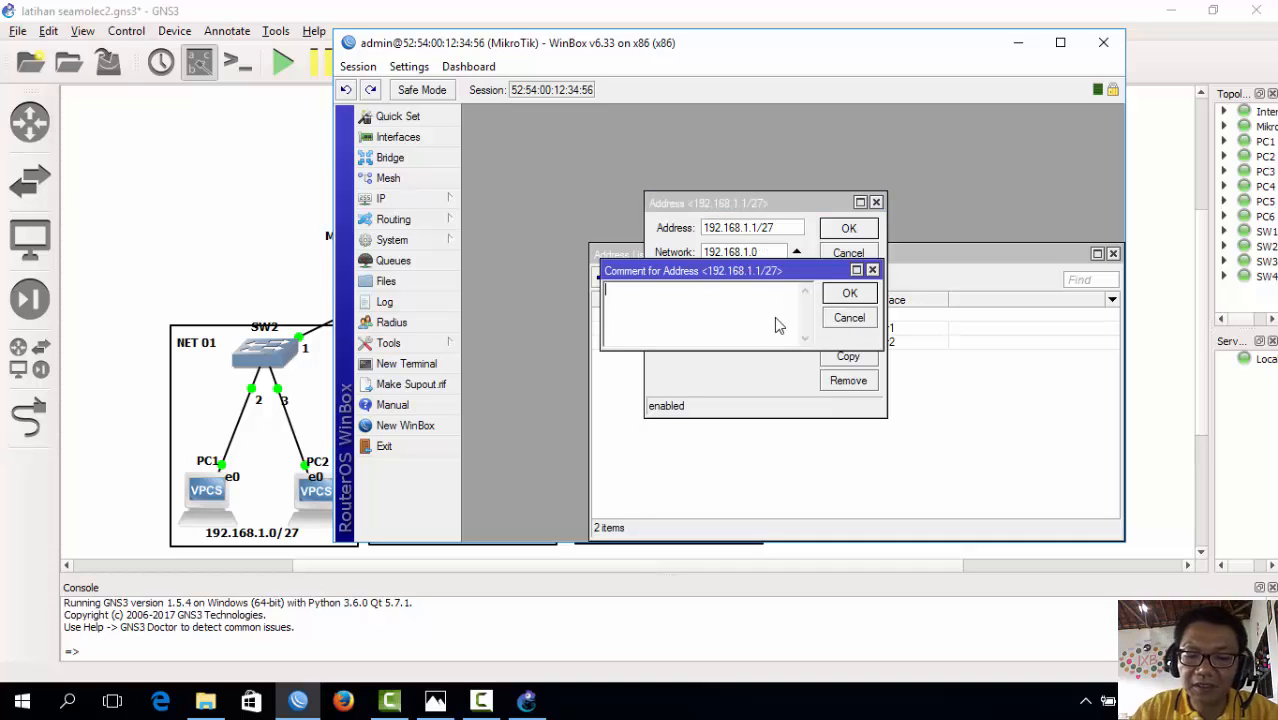
text(IP )
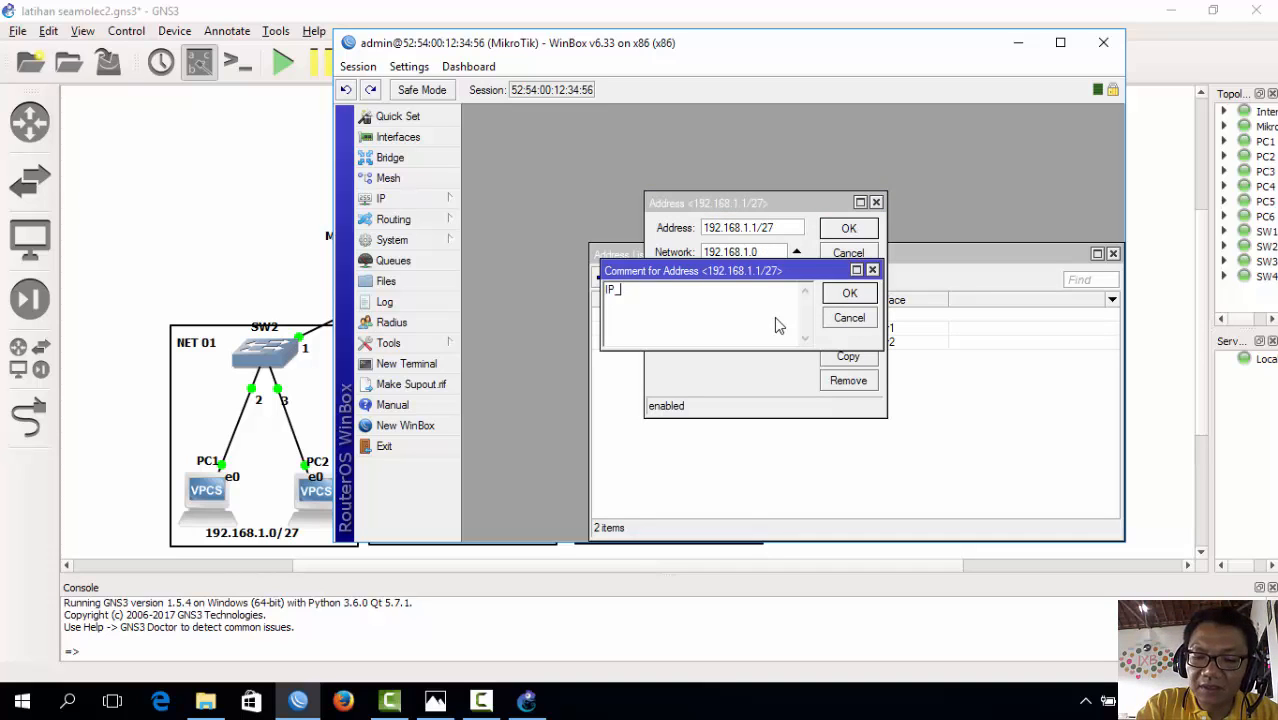
text(LAN)
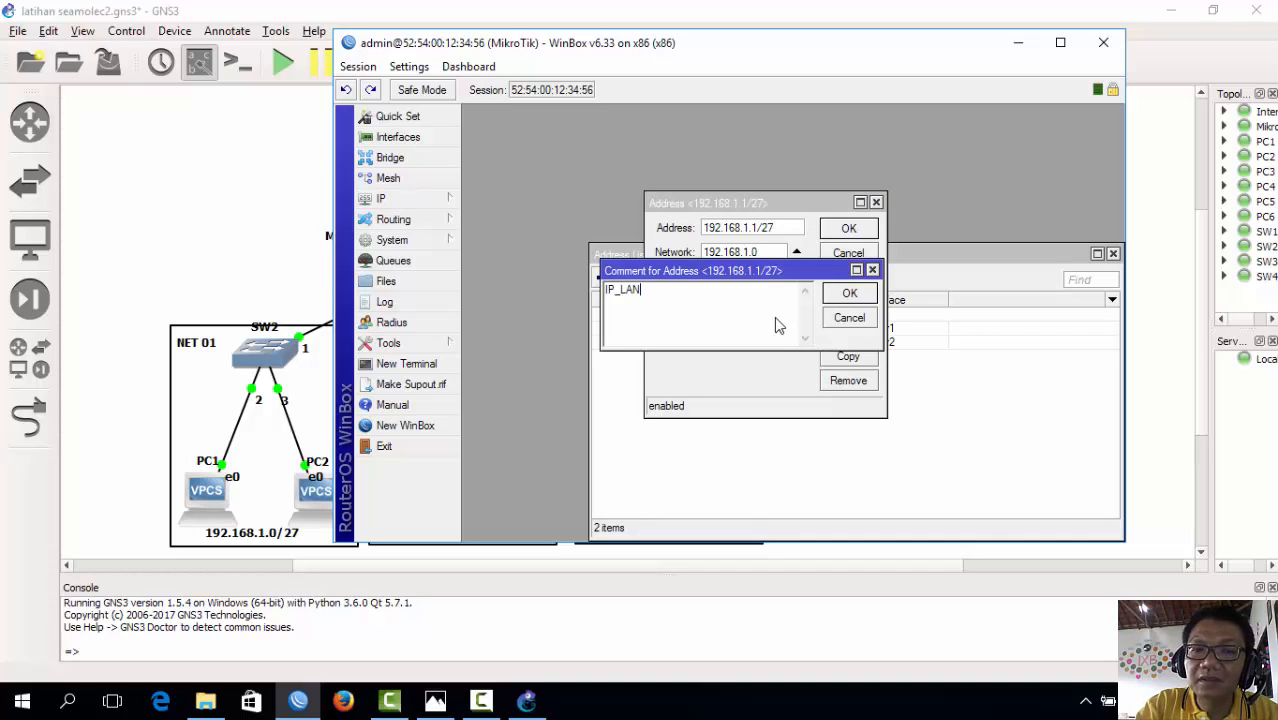
text(_NET)
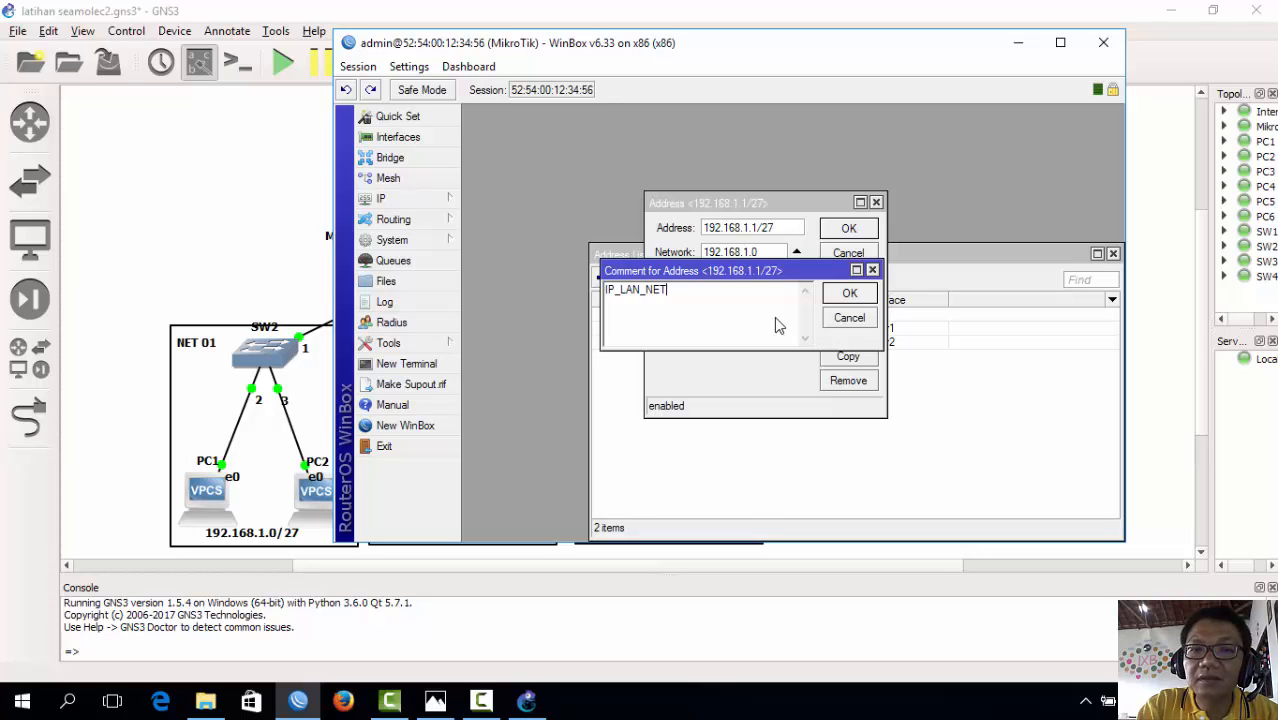
text(01)
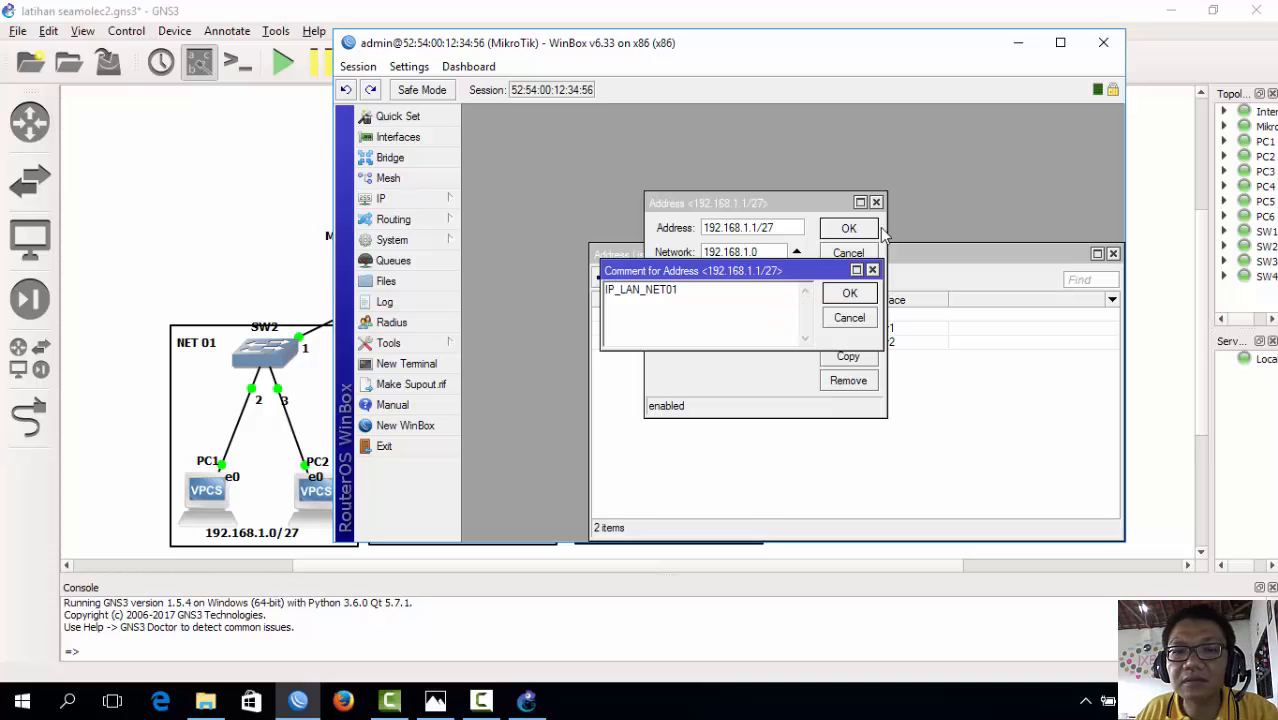
click(860, 299)
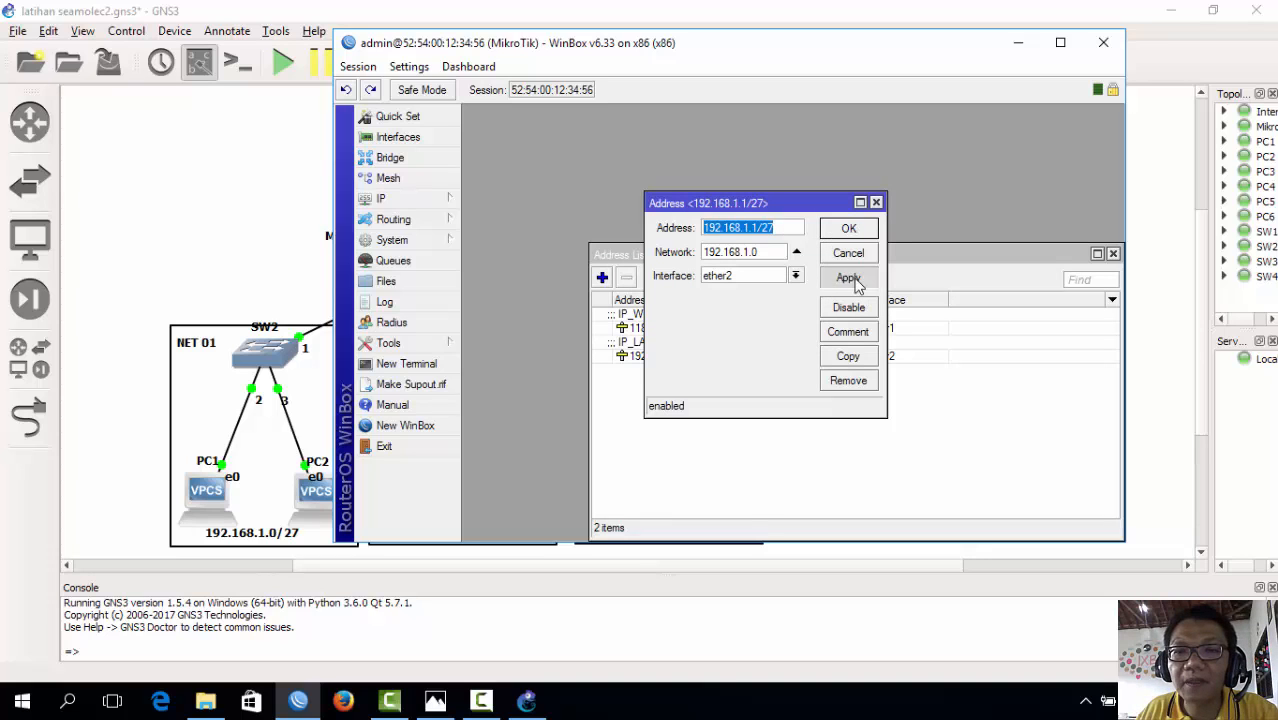
click(856, 278)
click(848, 228)
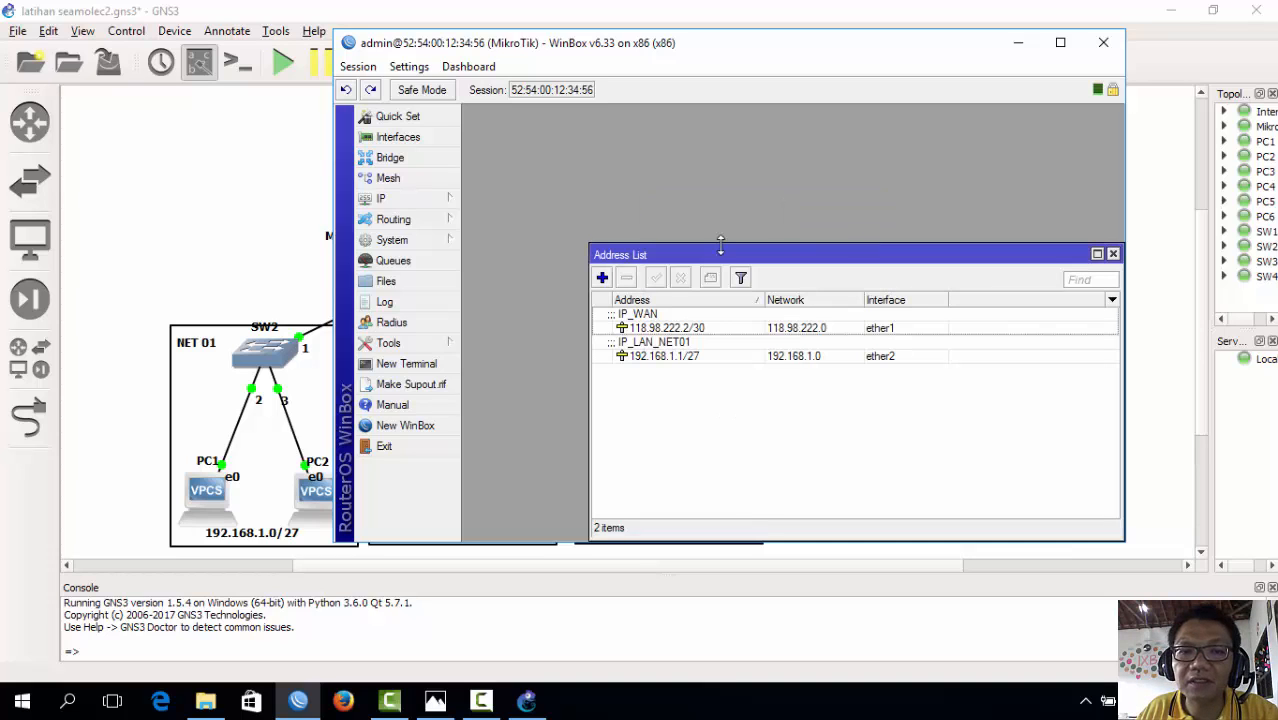
- Add the IP address 192.168.2.1/27 to the router's interface ether3 and apply it
click(602, 277)
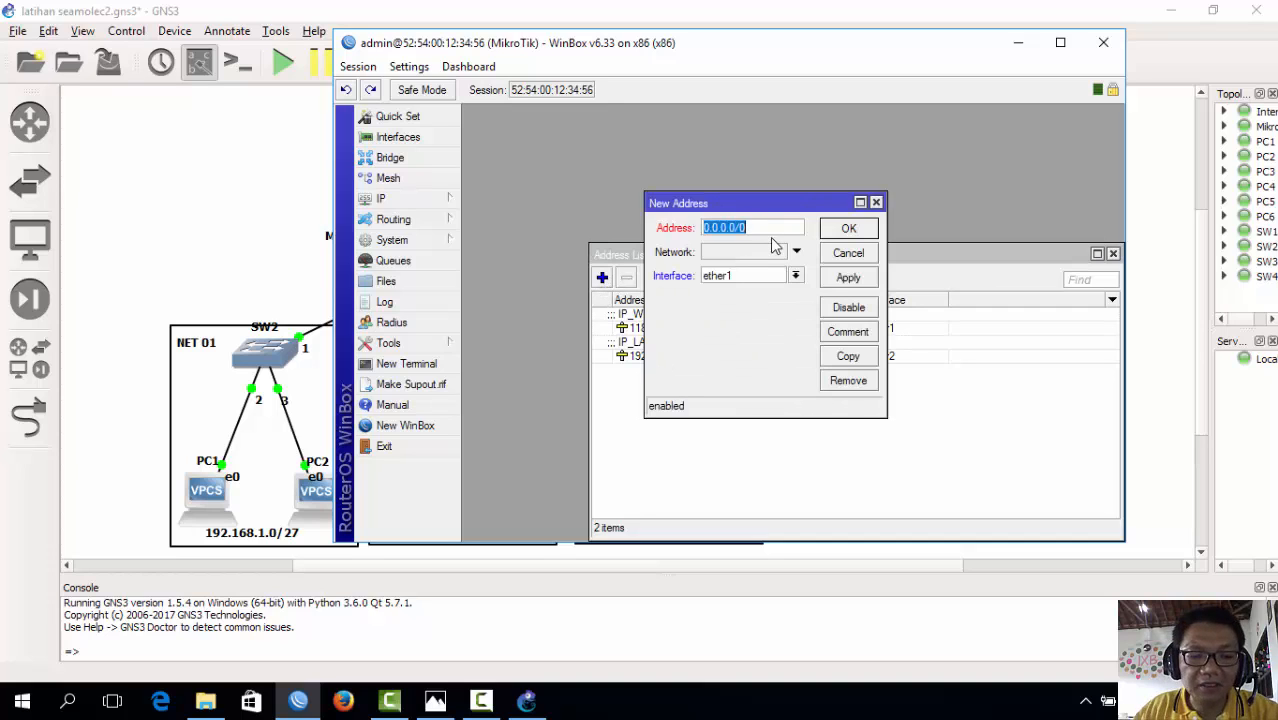
text(192)
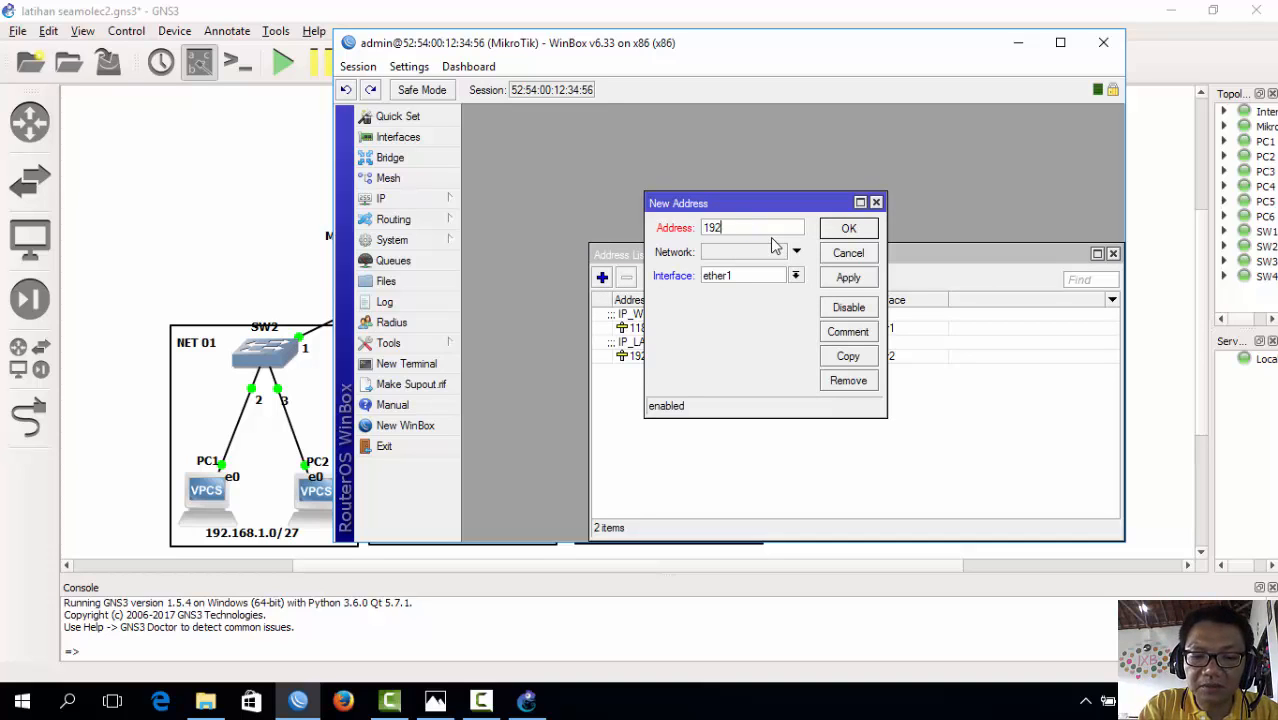
text(.168)
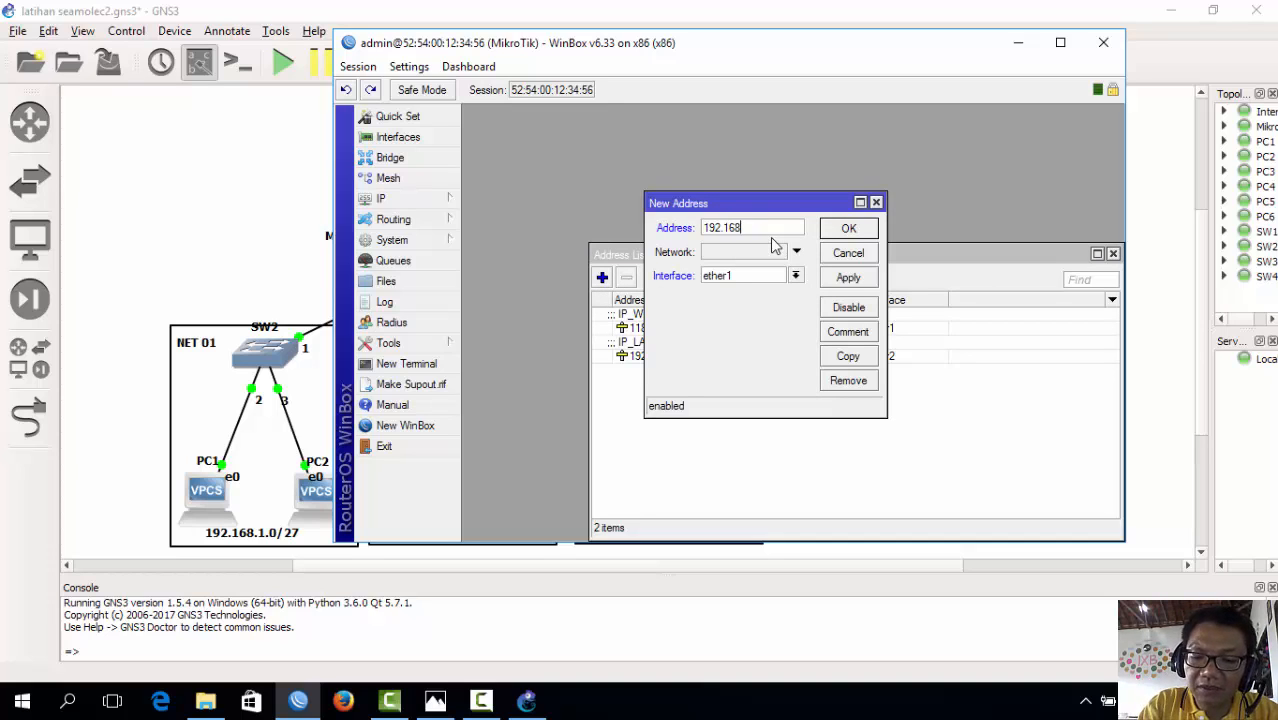
text(.2.1)
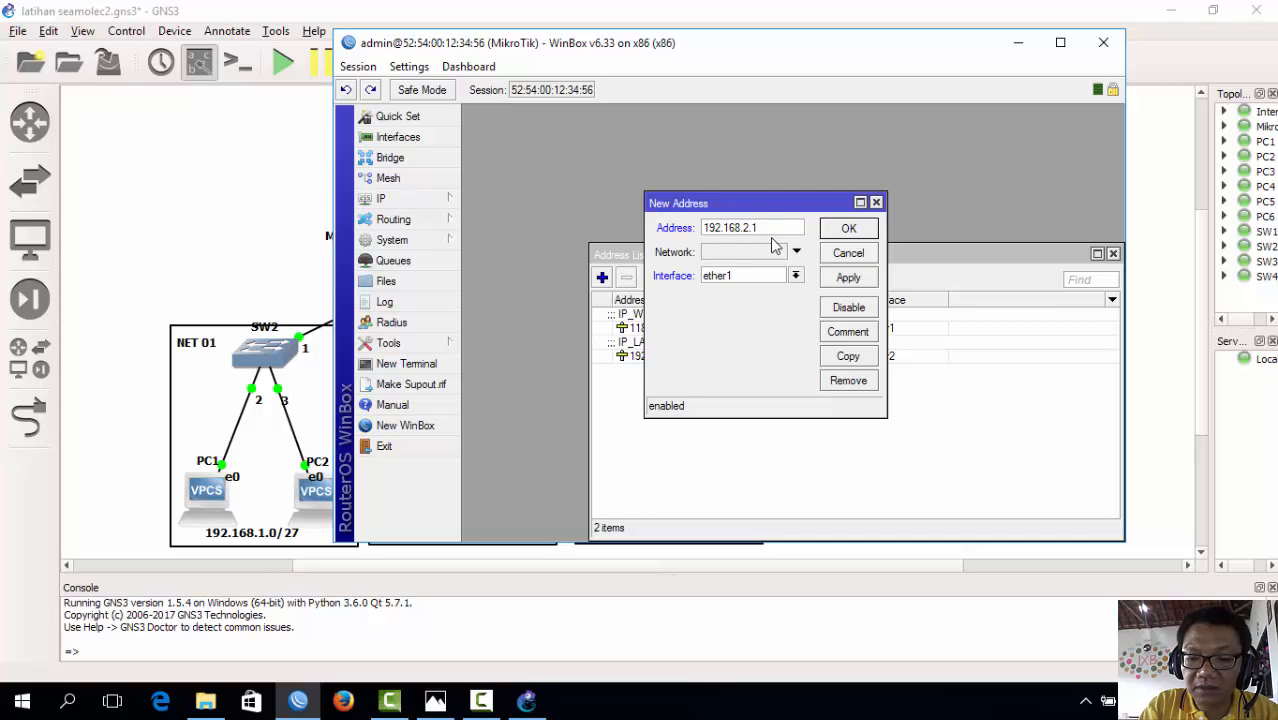
text(/27)
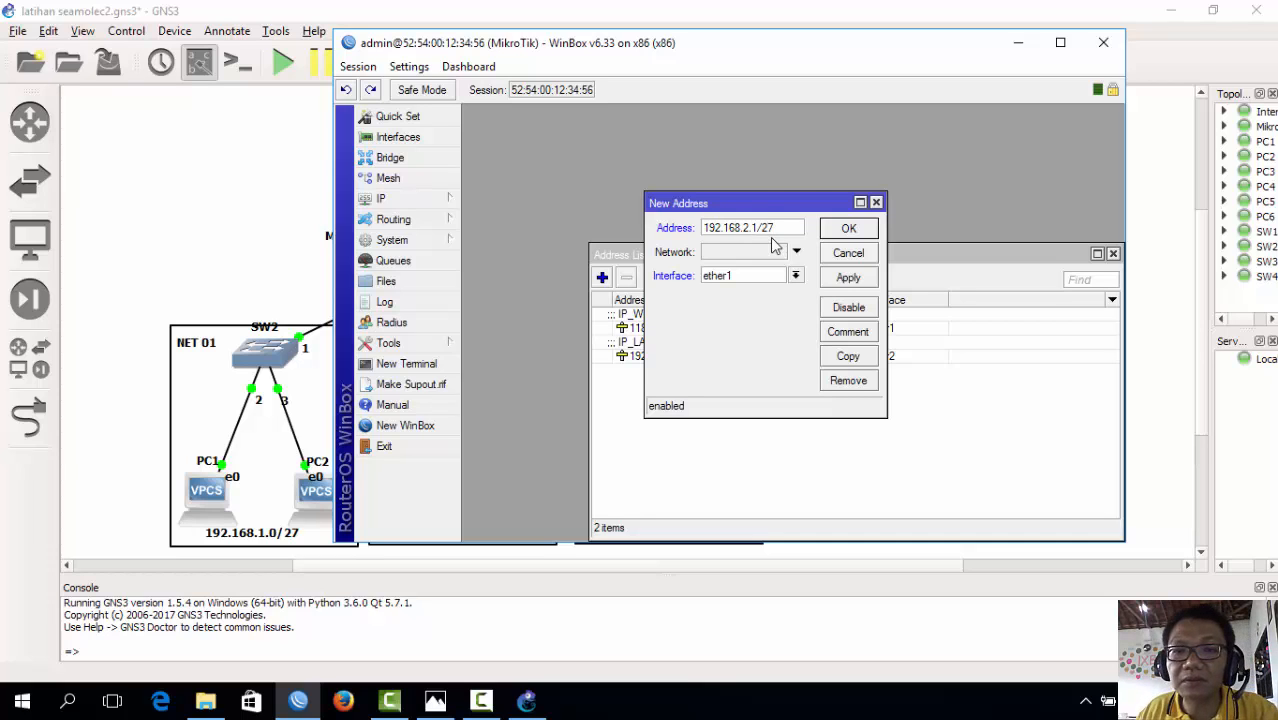
click(796, 276)
click(771, 319)
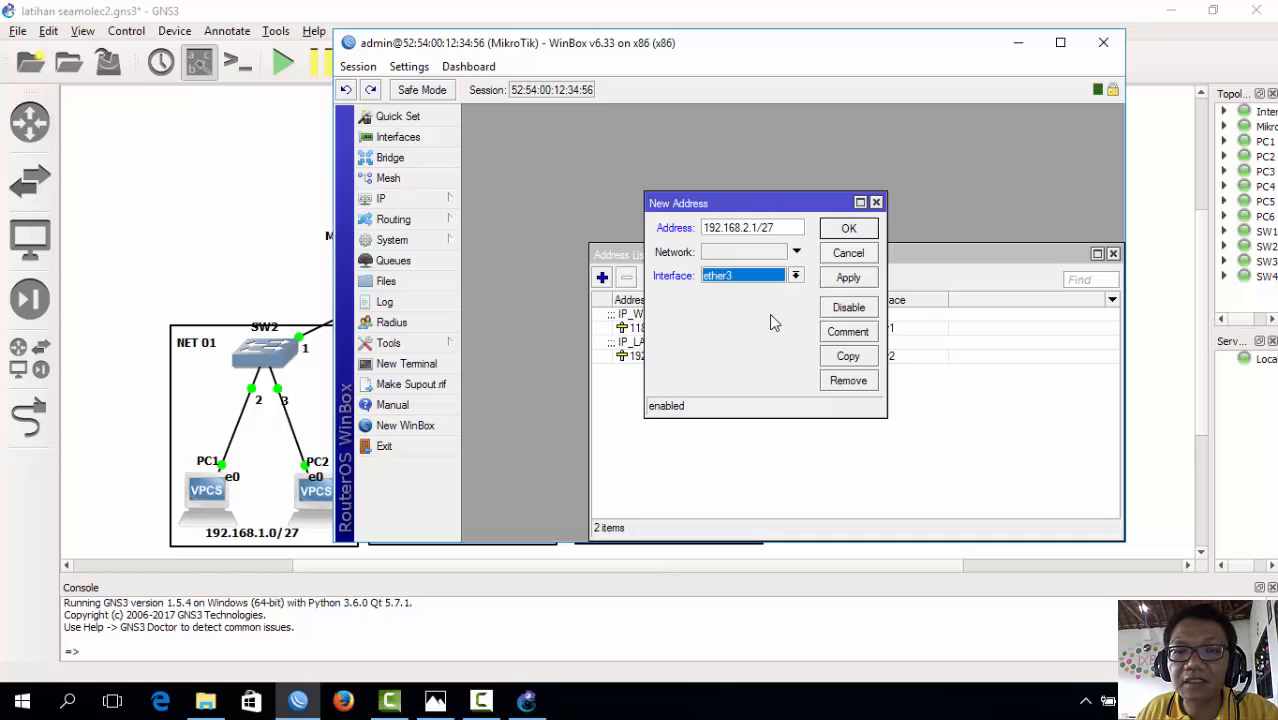
click(843, 284)
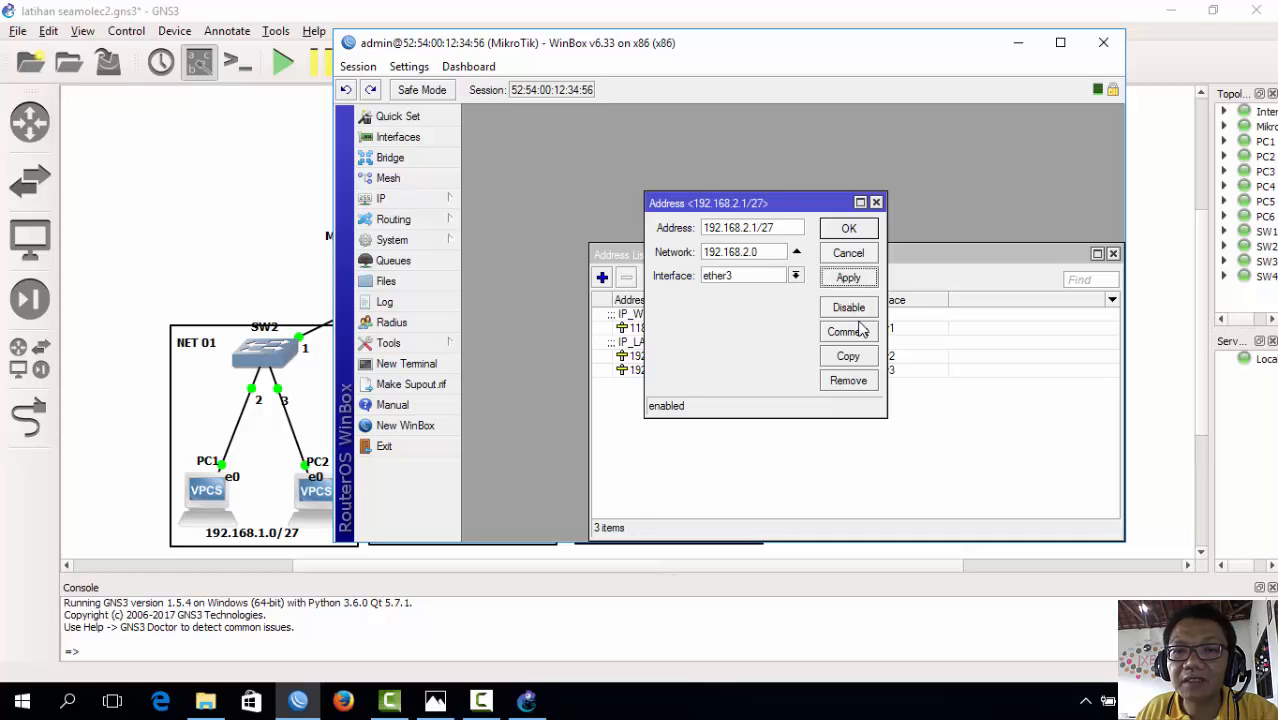
- Add the comment IP_LAN_NET02 to the 192.168.2.1/27 address and save the entry
click(847, 332)
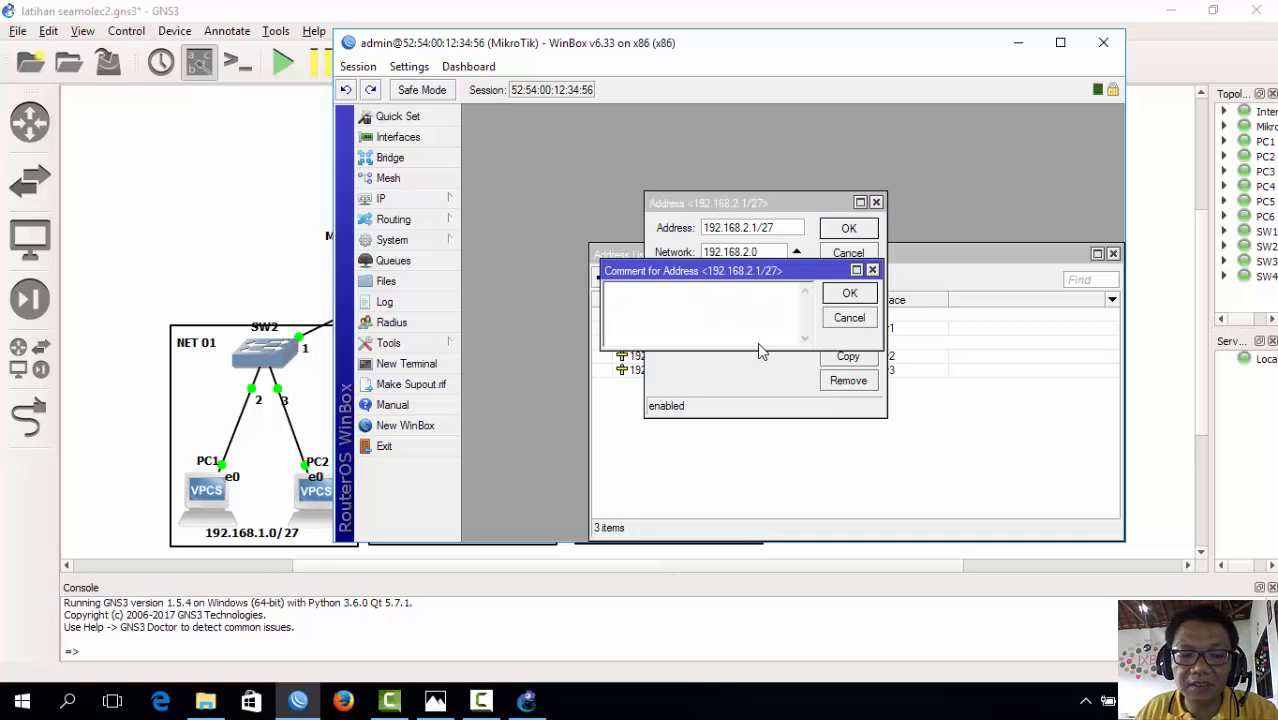
text(IP_LA)
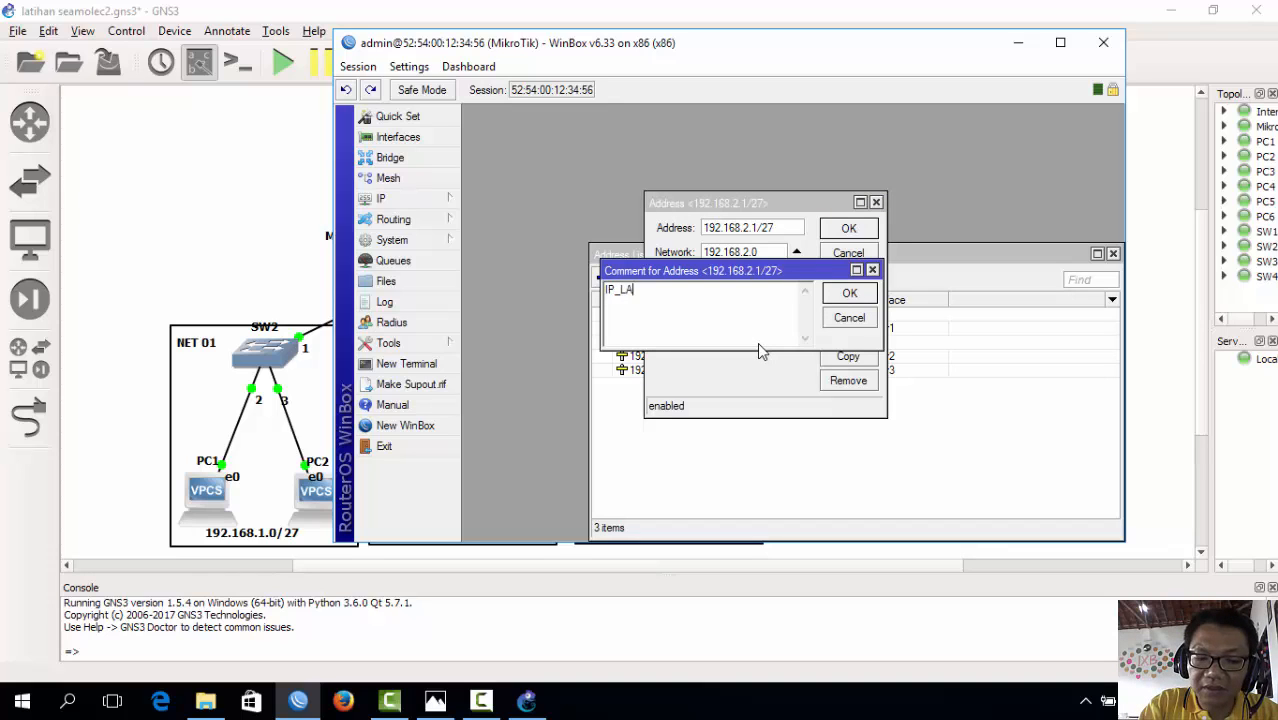
text(N_NET)
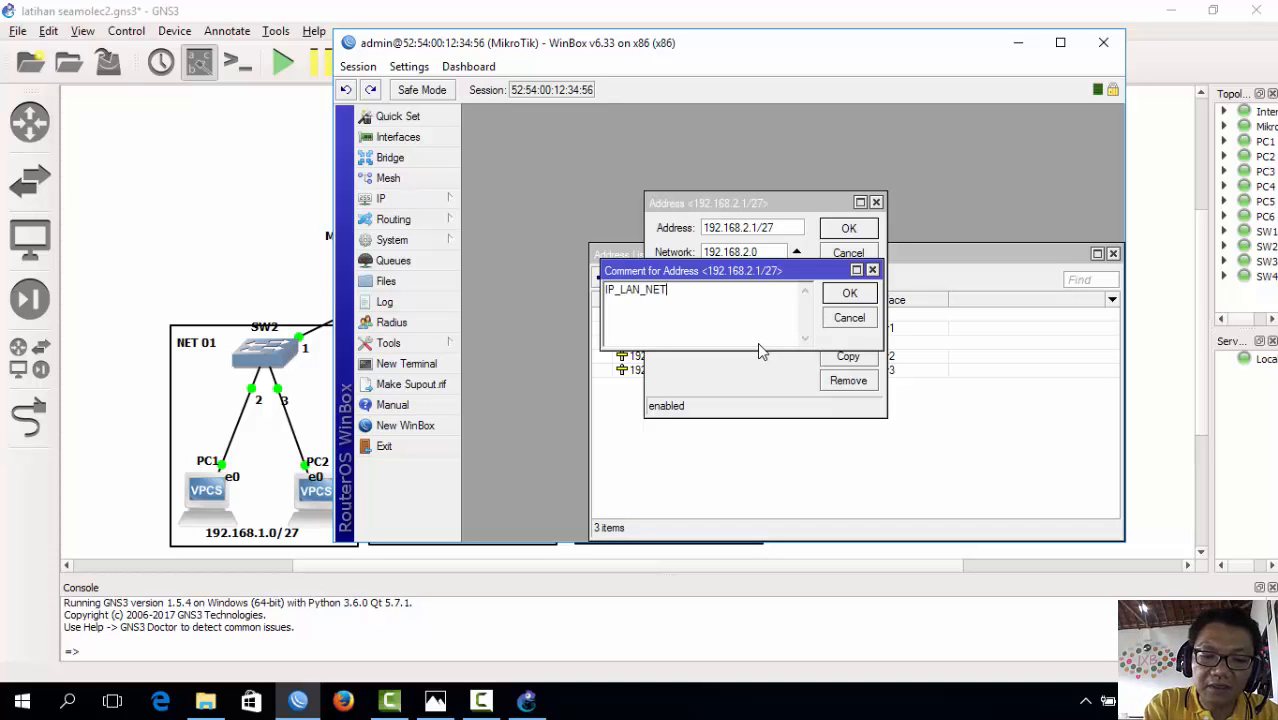
text(02)
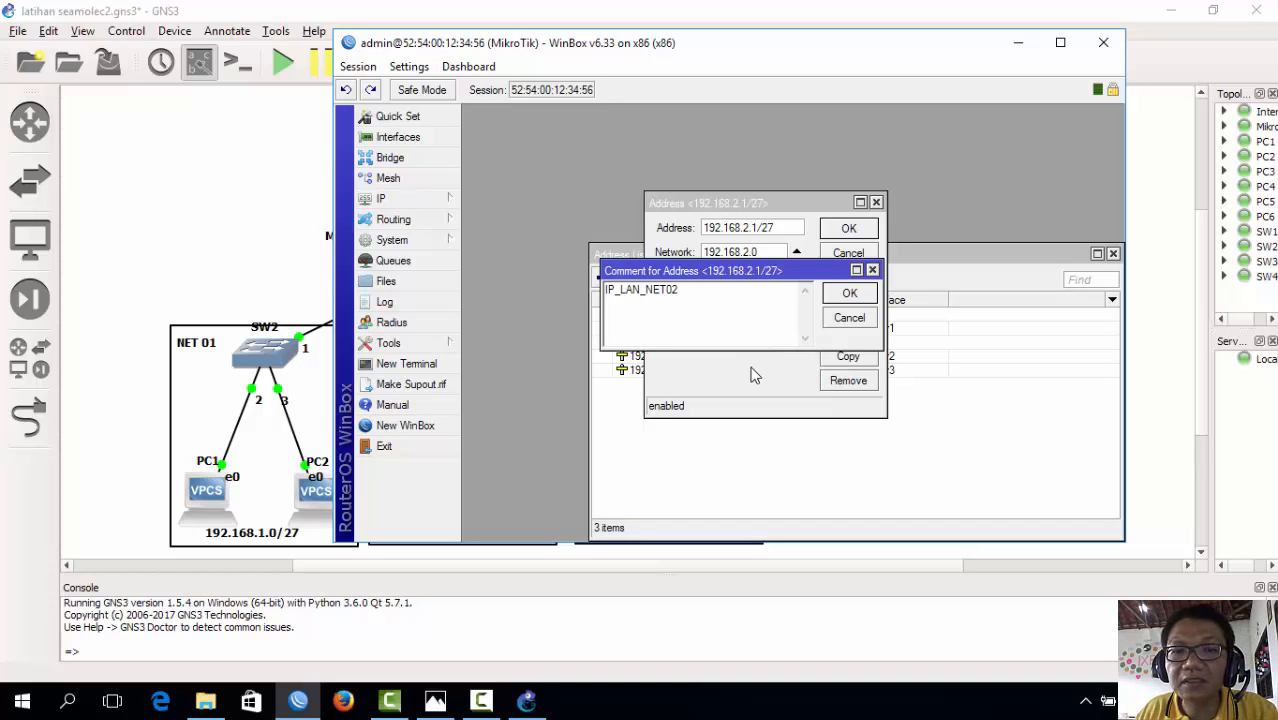
click(845, 295)
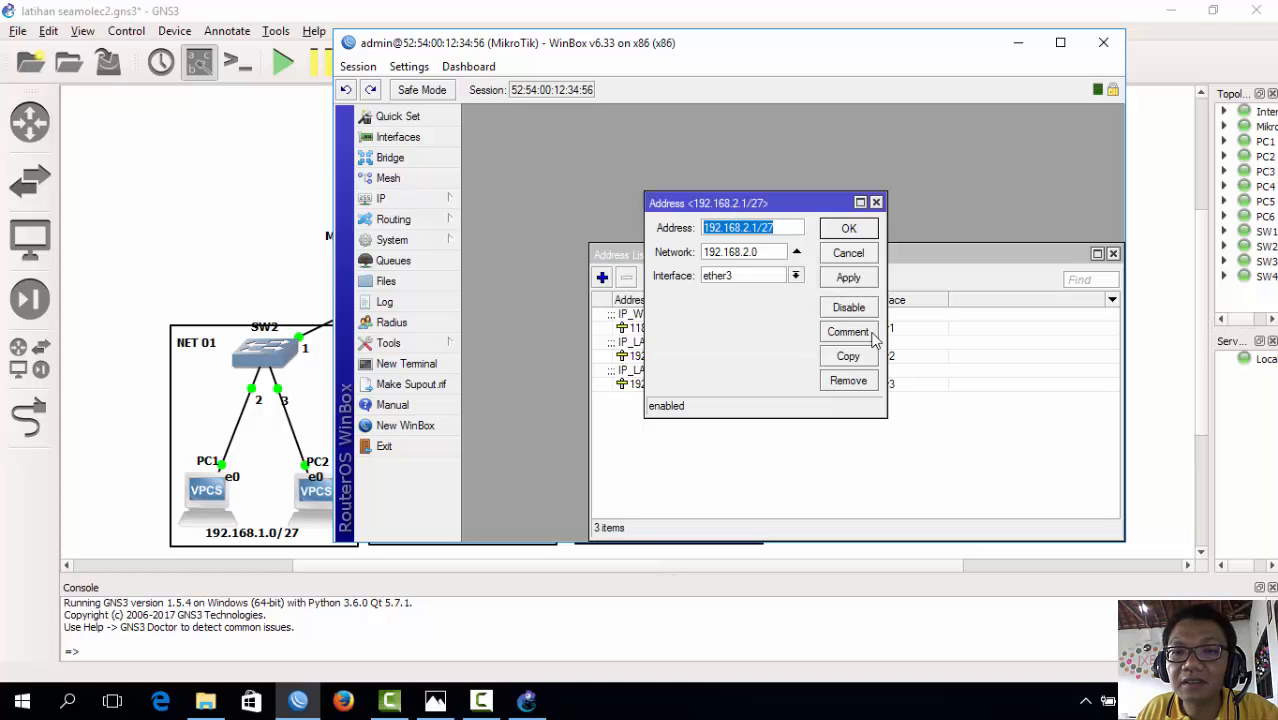
click(858, 281)
click(848, 229)
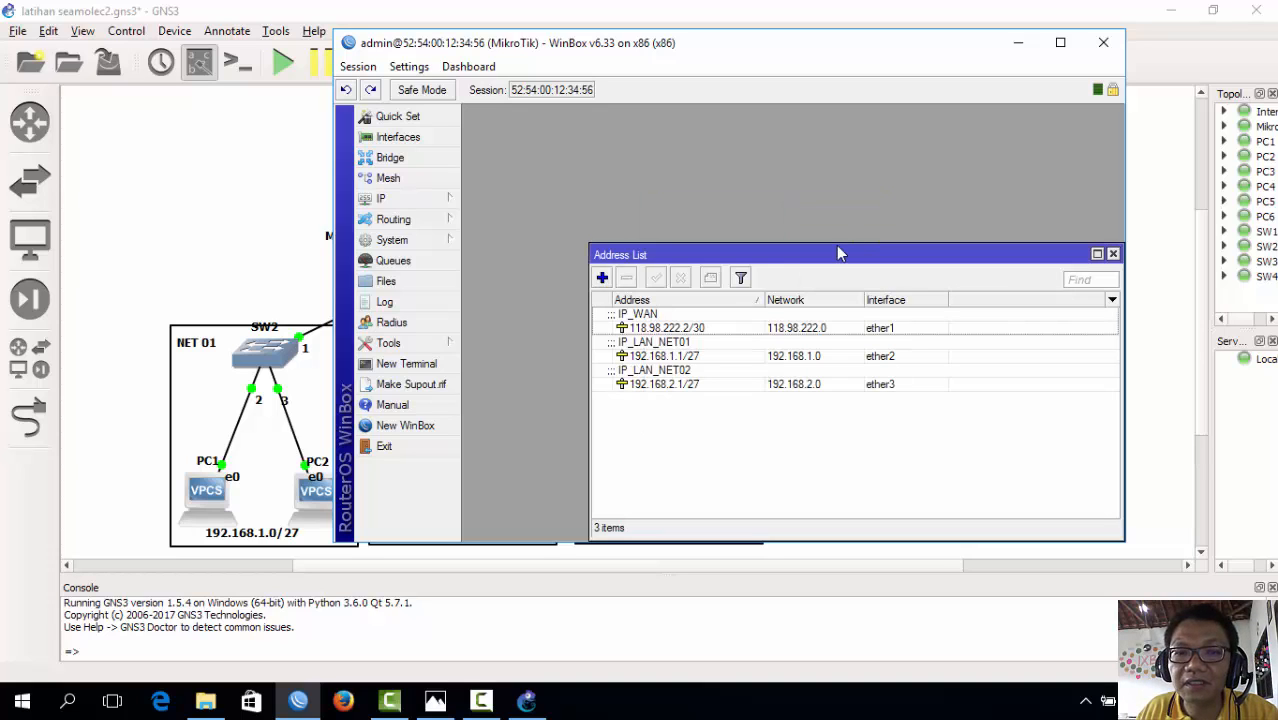
- Add the IP address 192.168.3.1/27 to the router's interface ether5 and apply it
click(602, 278)
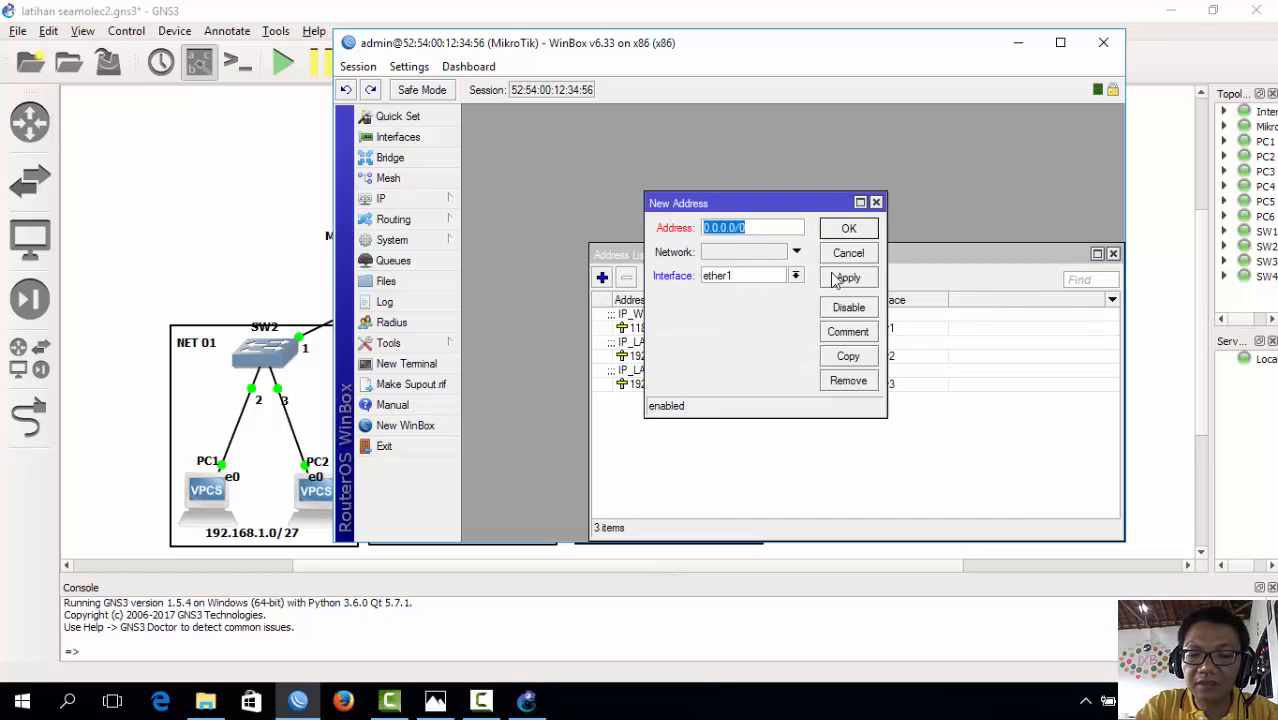
text(19)
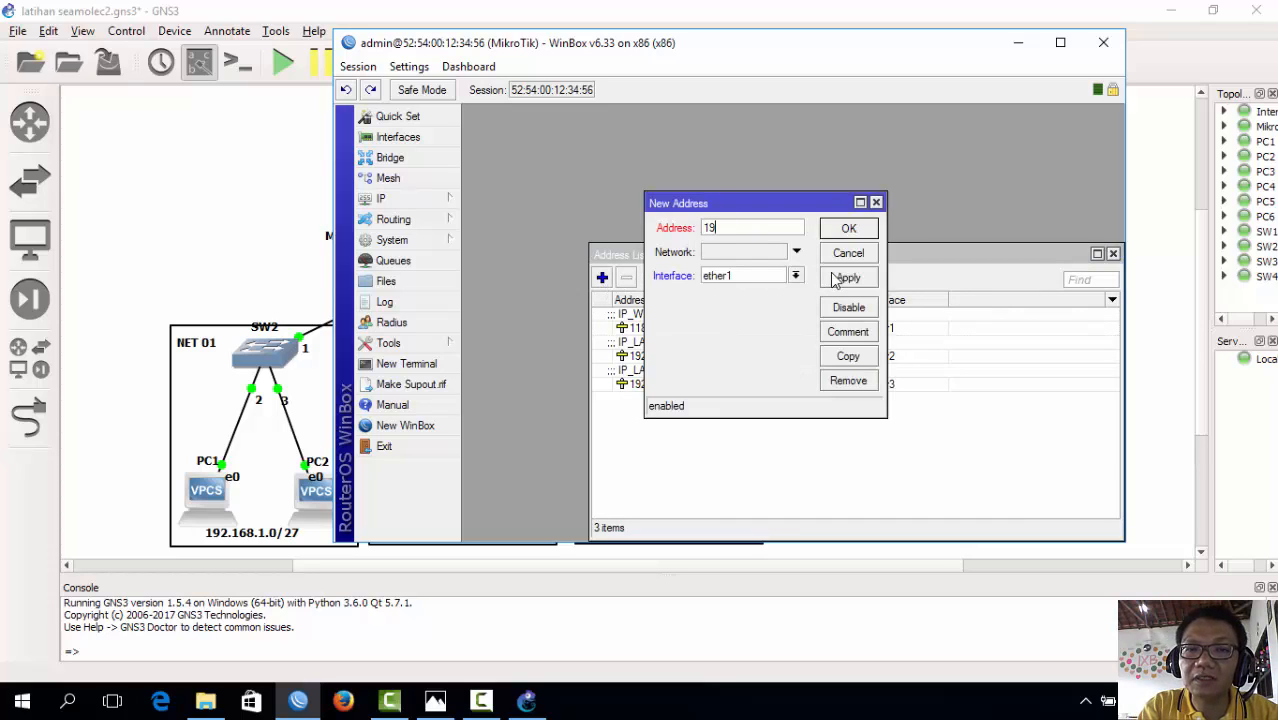
text(2.168)
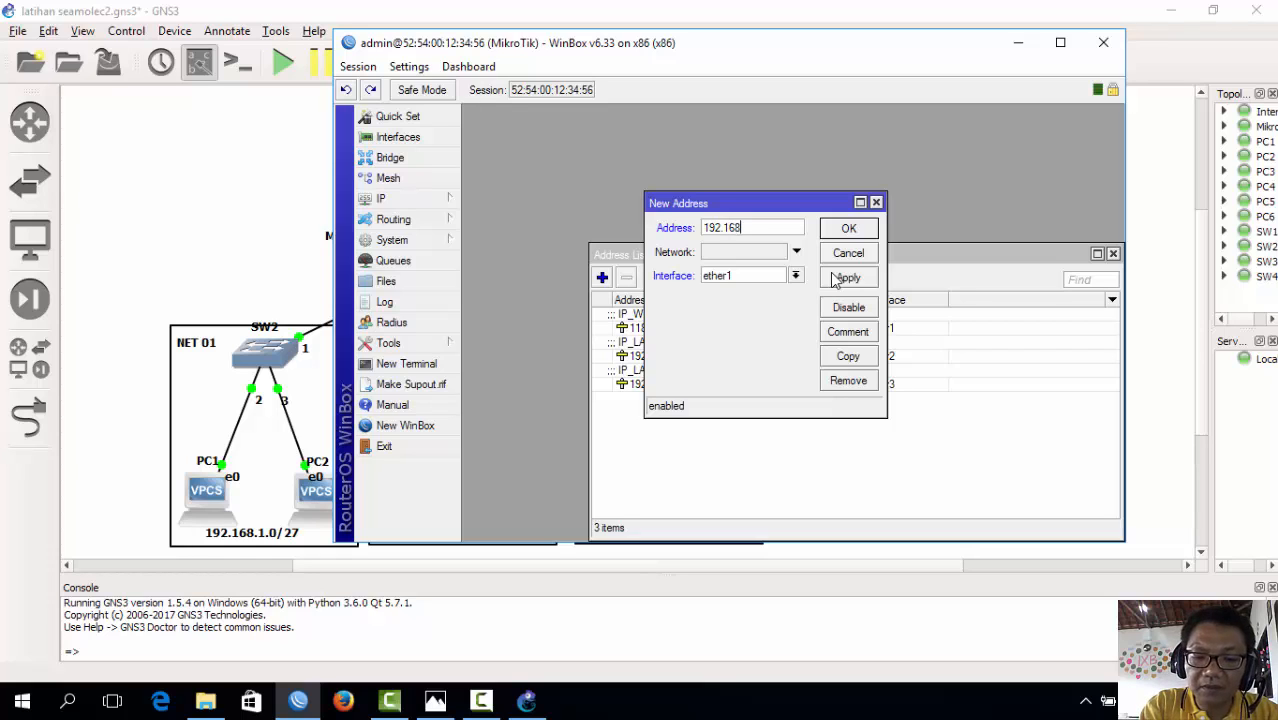
text(.3)
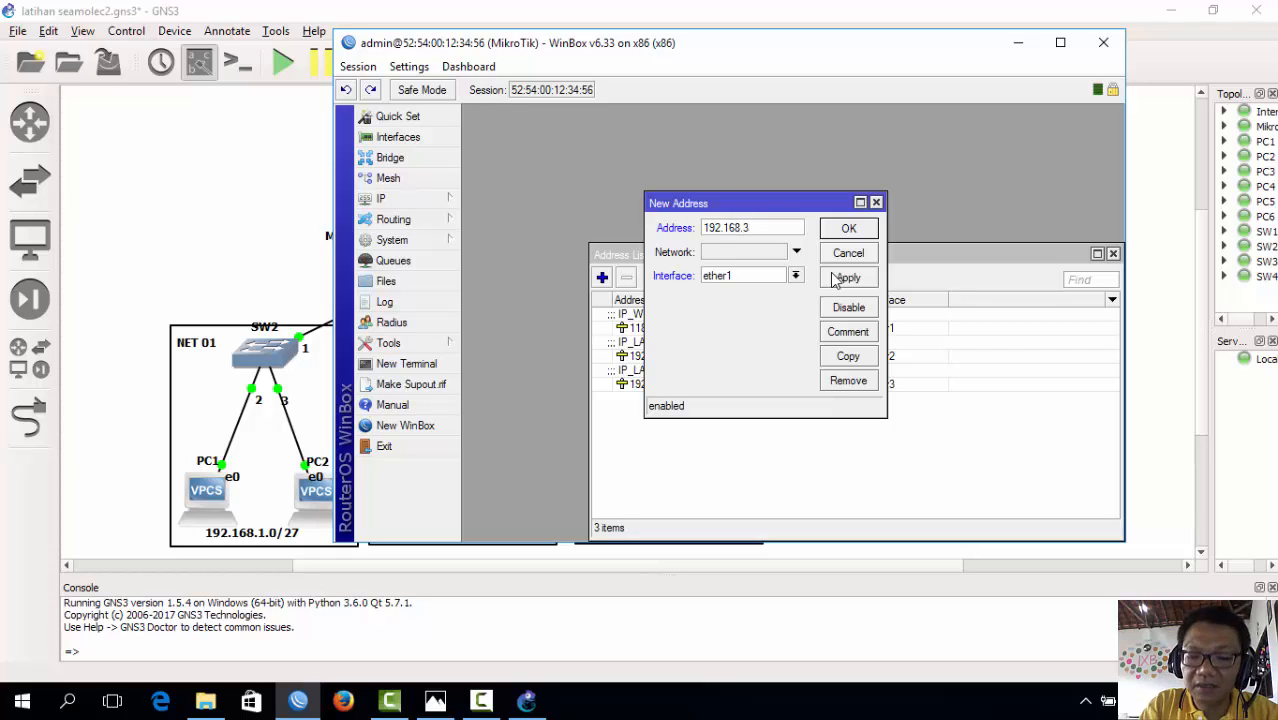
text(.1)
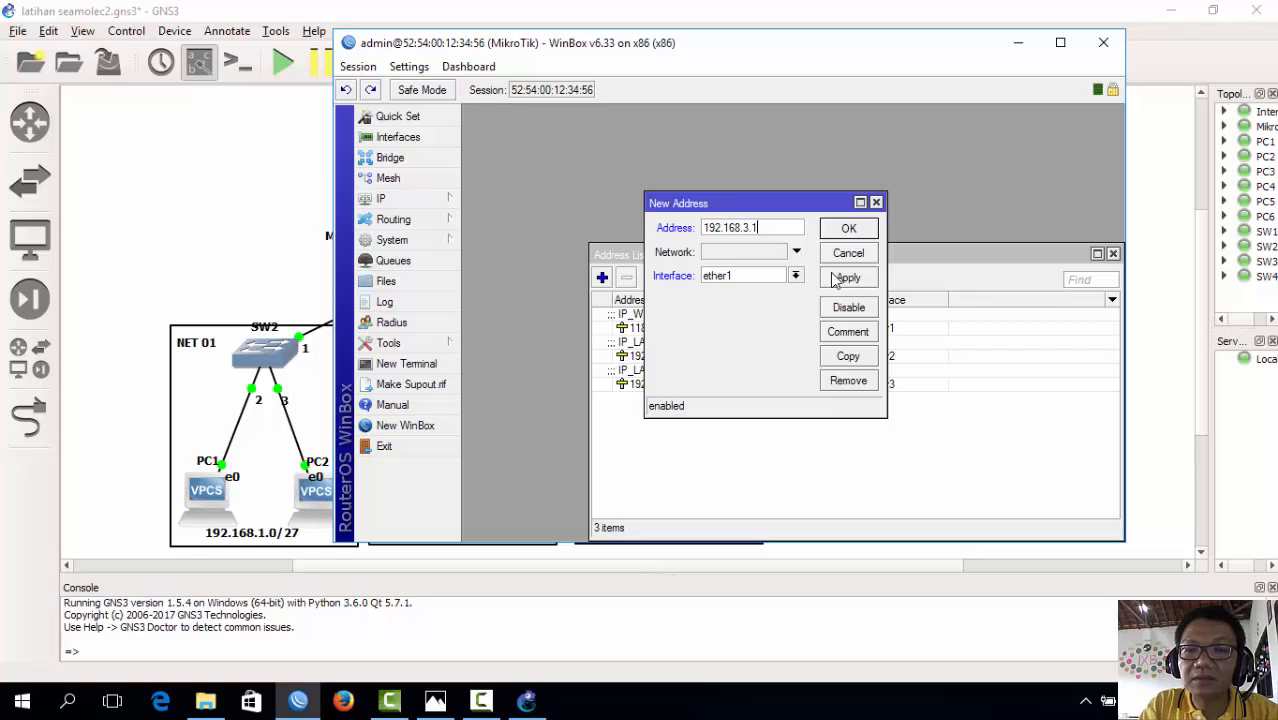
text(/)
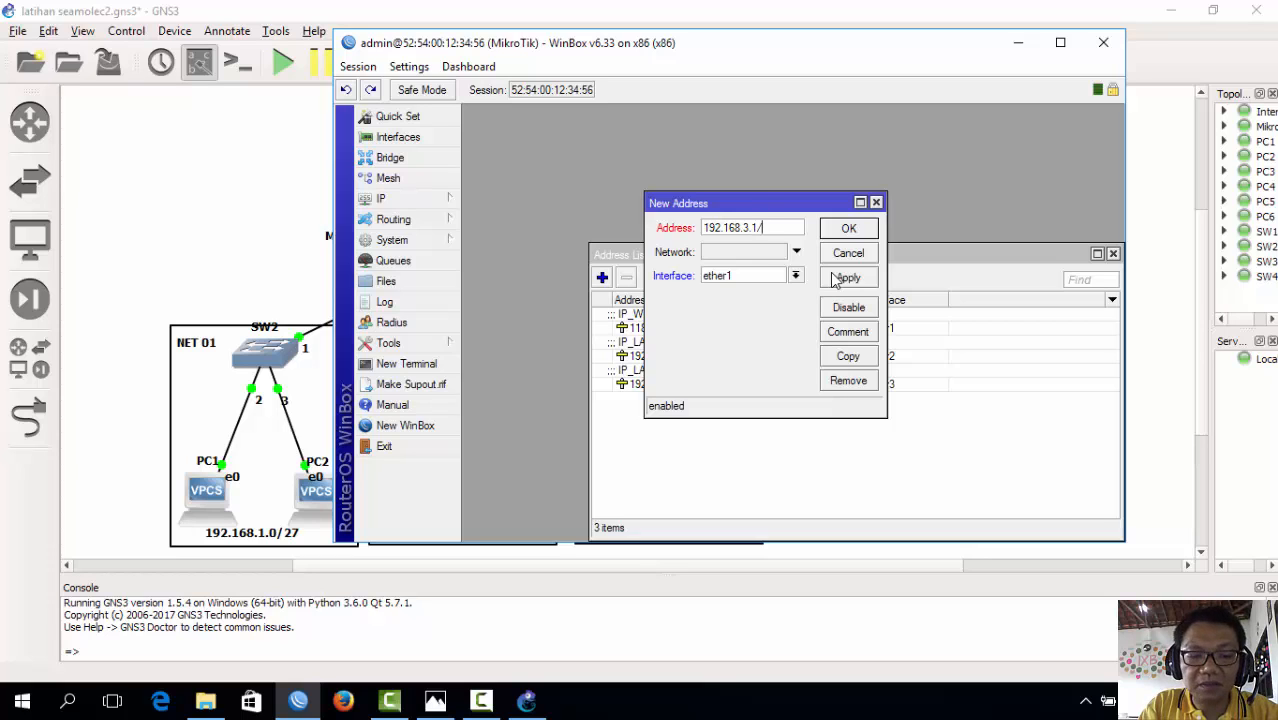
text(27)
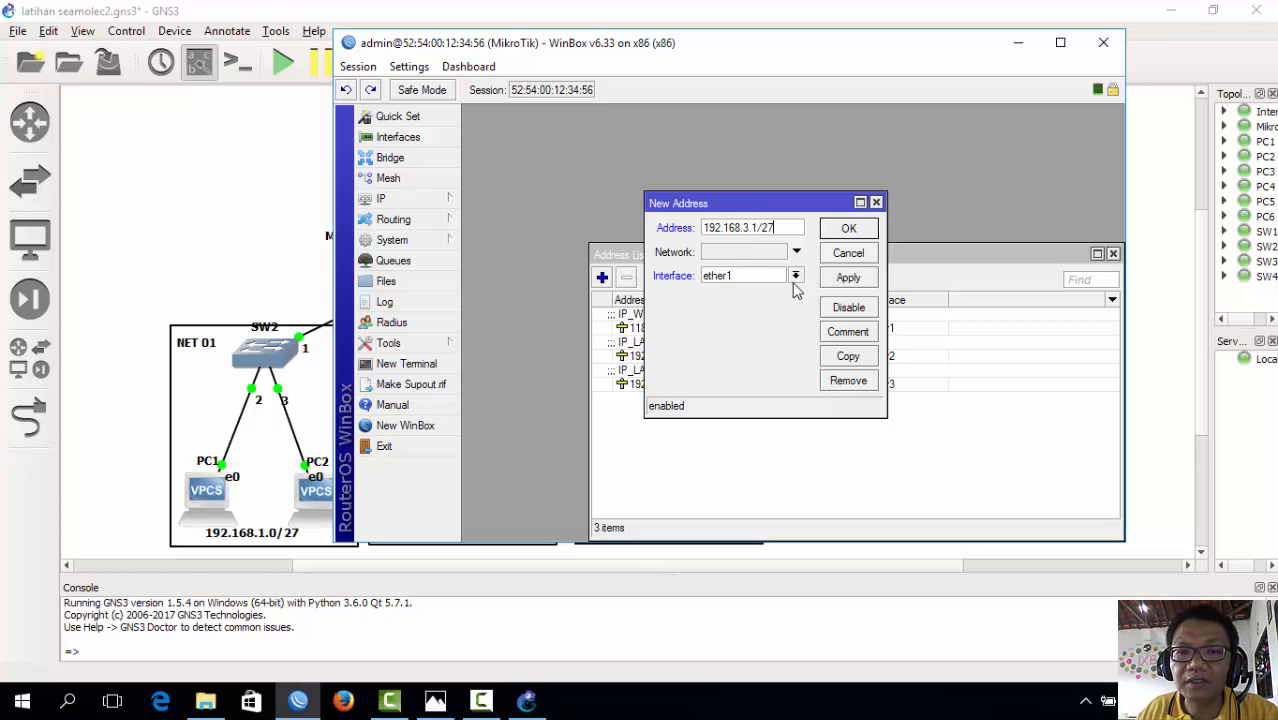
click(796, 277)
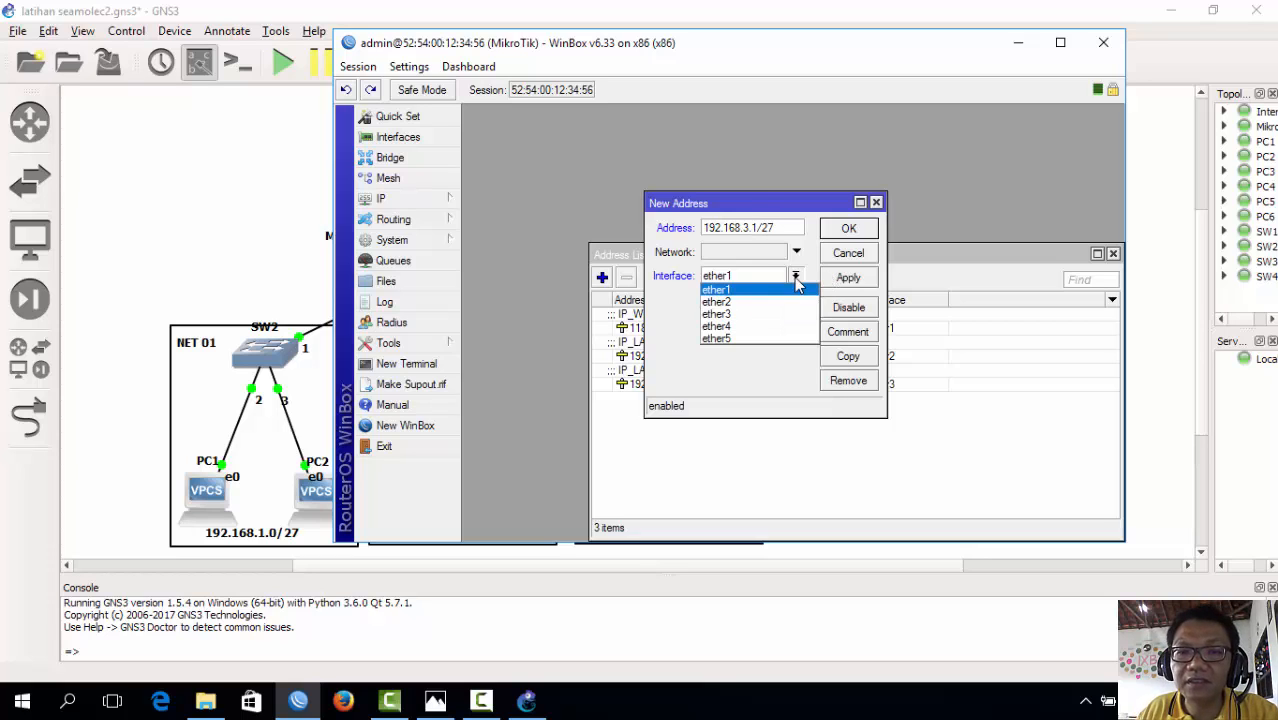
click(757, 337)
click(870, 279)
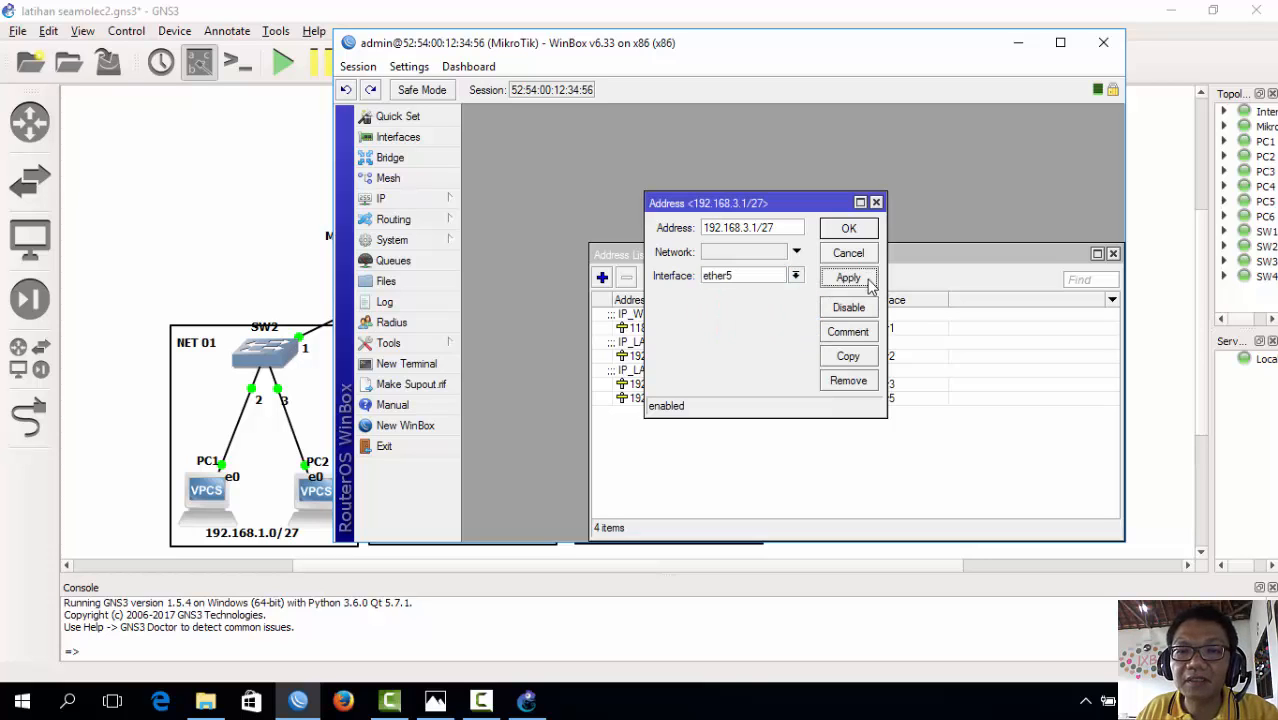
- Add the comment IP_LAN_NET03 to the 192.168.3.1/27 address
click(848, 332)
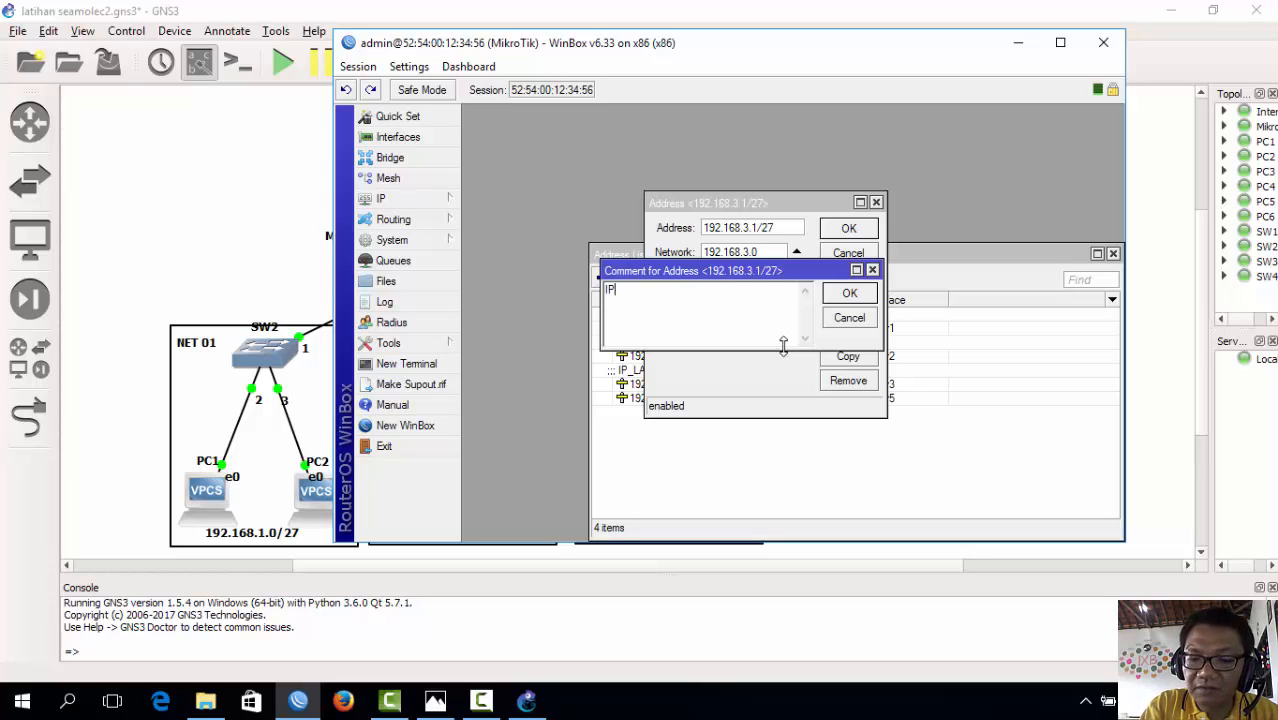
text(IP_LAN_N)
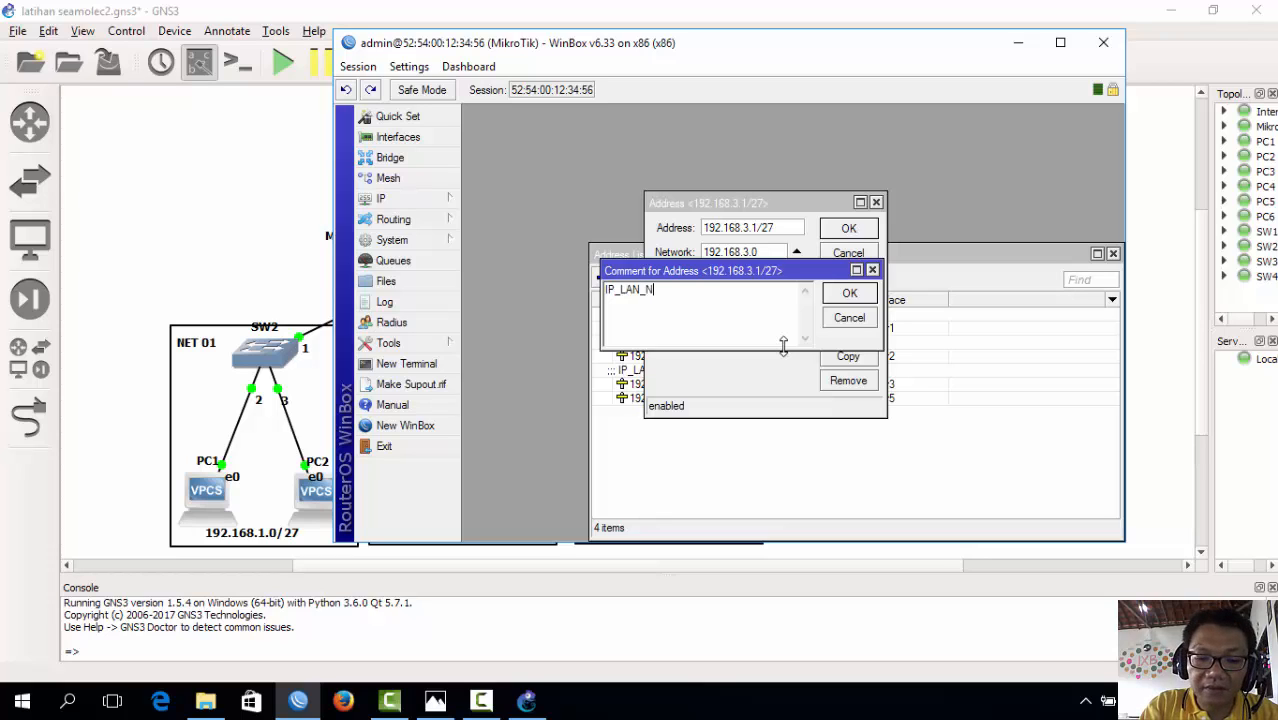
text(ET03)
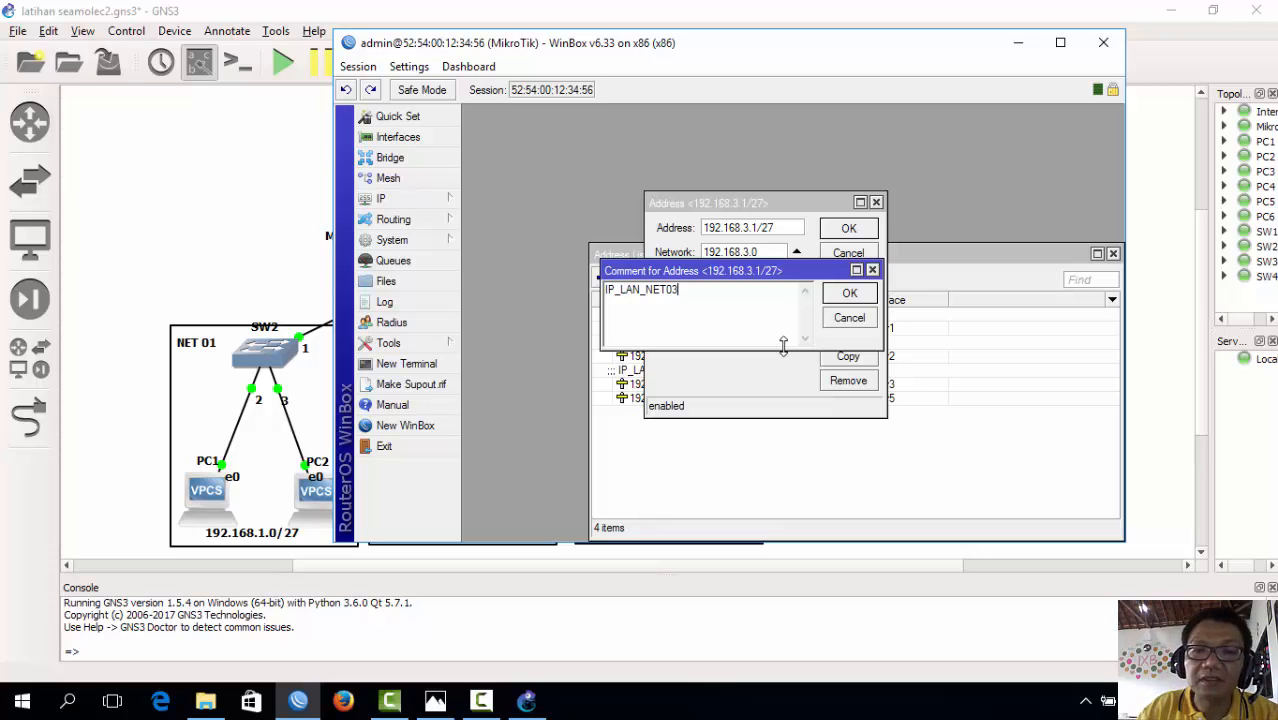
click(848, 294)
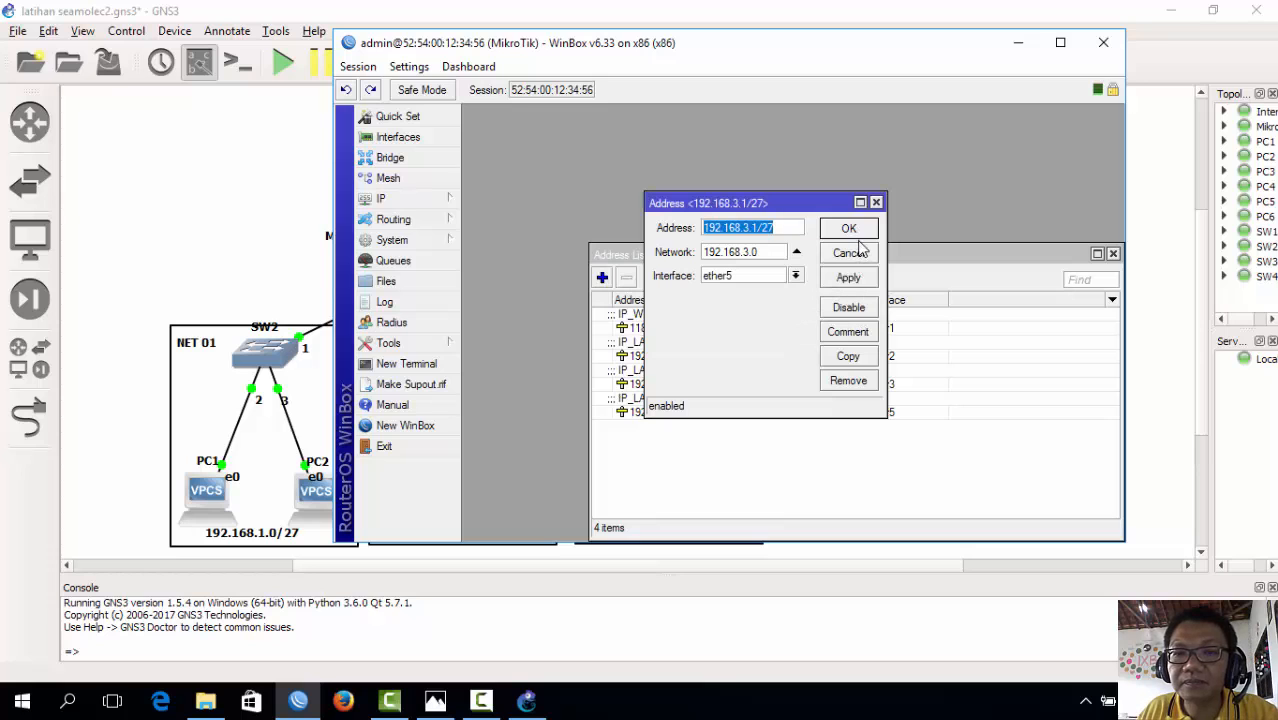
- Save the address 192.168.3.1/27 on ether5 and move the address list clear of the window edge
click(855, 278)
click(846, 228)
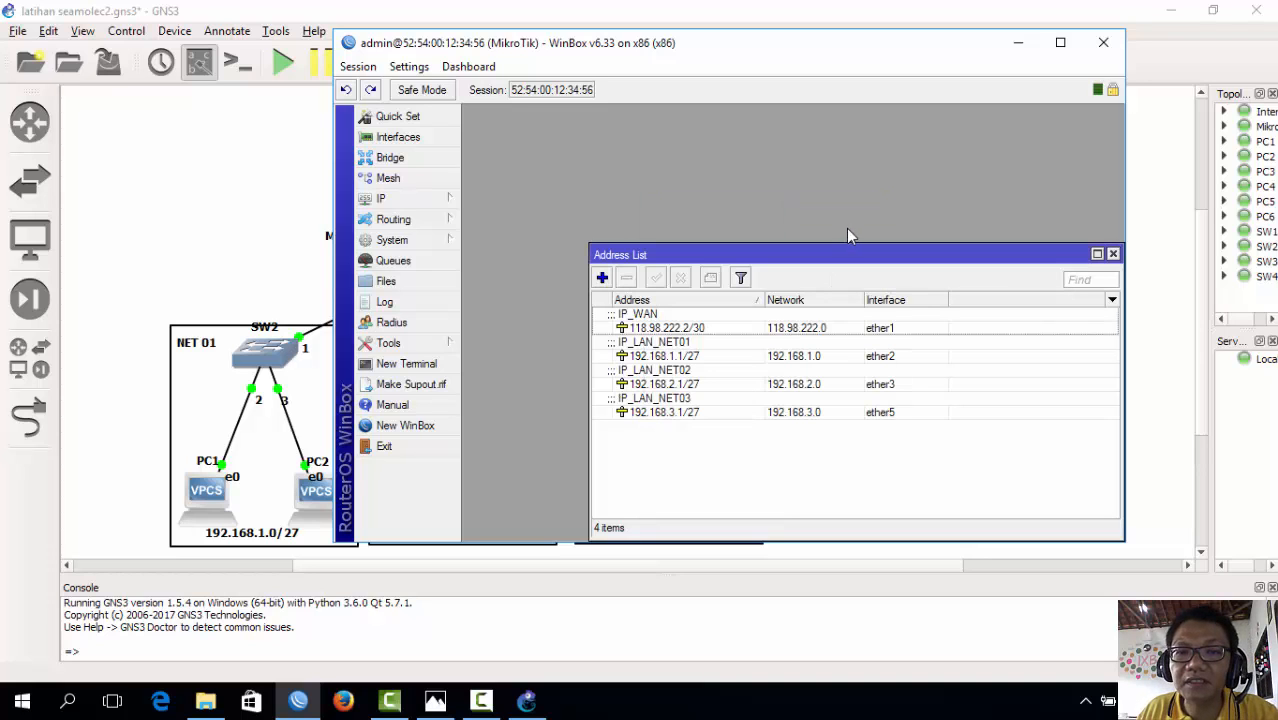
drag(850, 258, 786, 173)
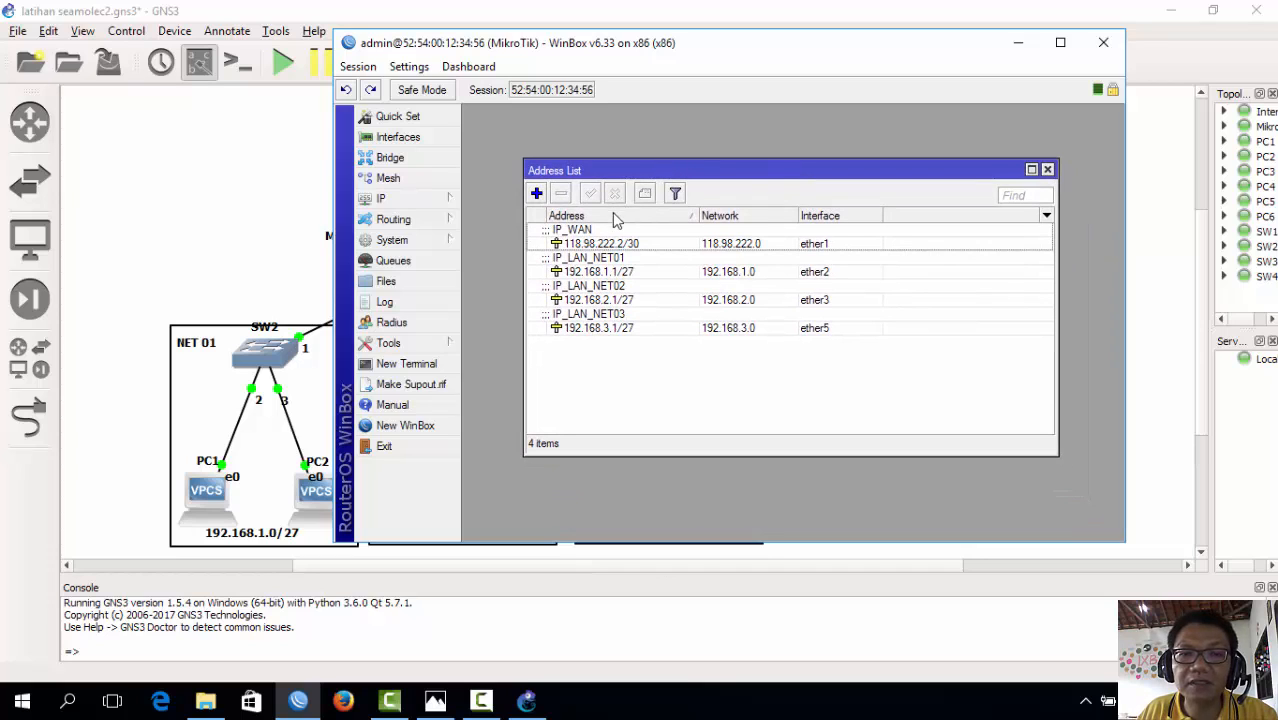
- Review the address entries for IP_WAN, IP_LAN_NET01, IP_LAN_NET02 and IP_LAN_NET03 one by one
click(632, 244)
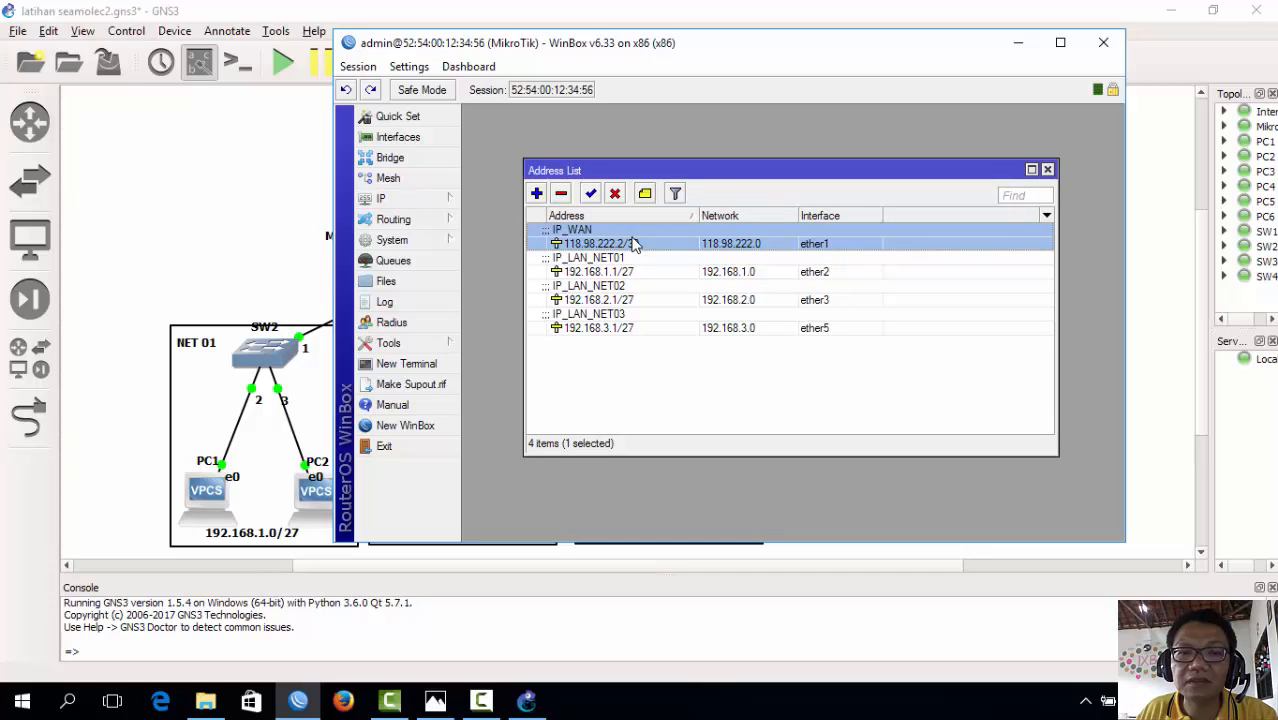
click(640, 272)
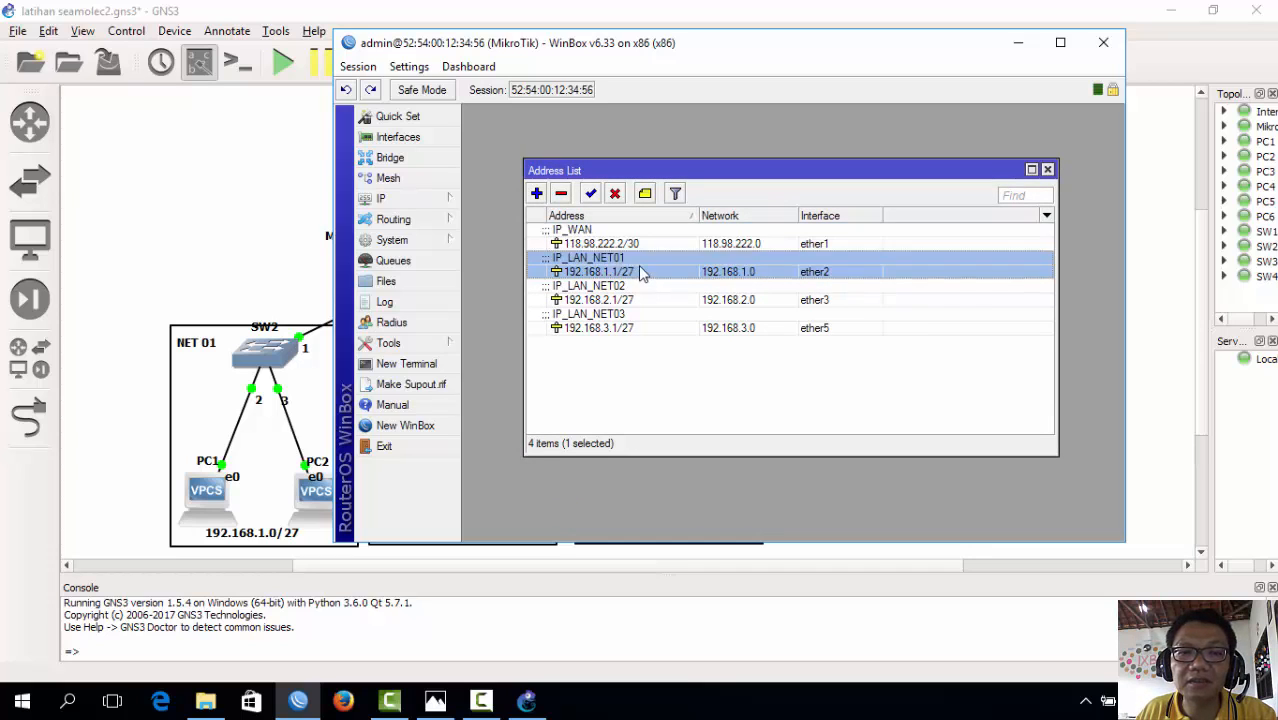
click(640, 295)
click(648, 328)
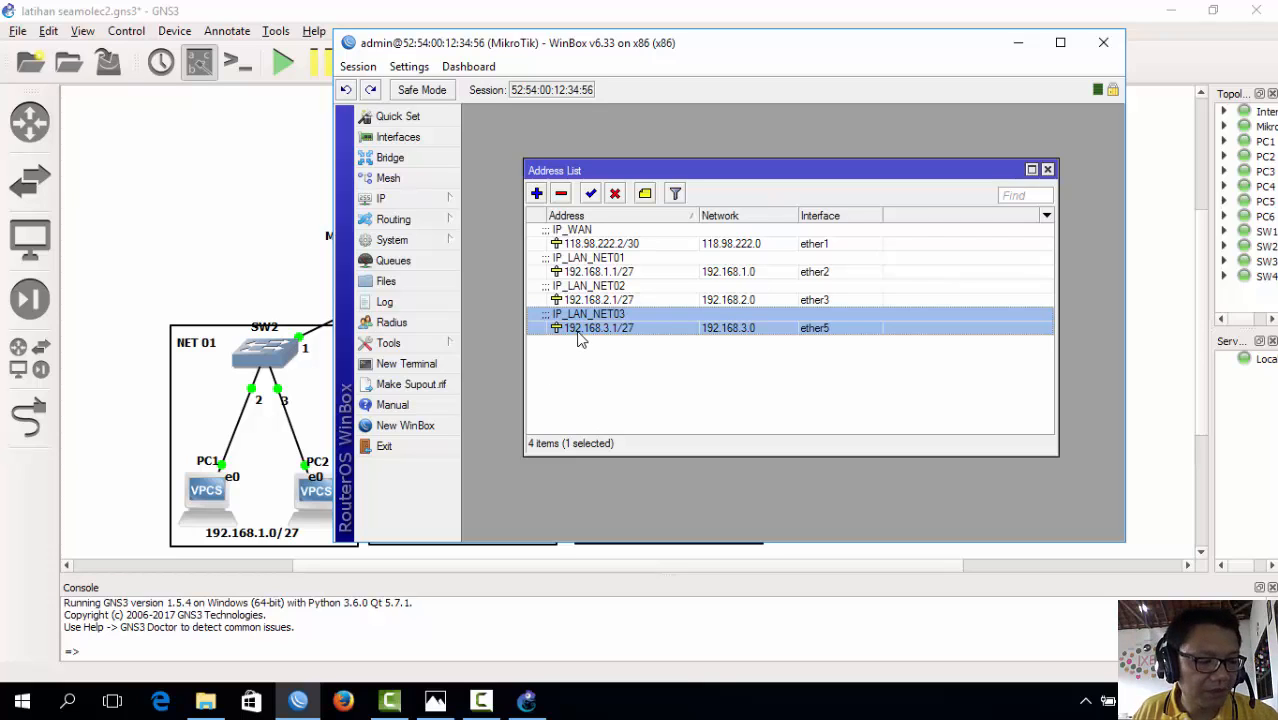
- Start the DHCP server setup wizard, check the router's ports in the GNS3 topology, and choose ether2 as the server interface
click(435, 200)
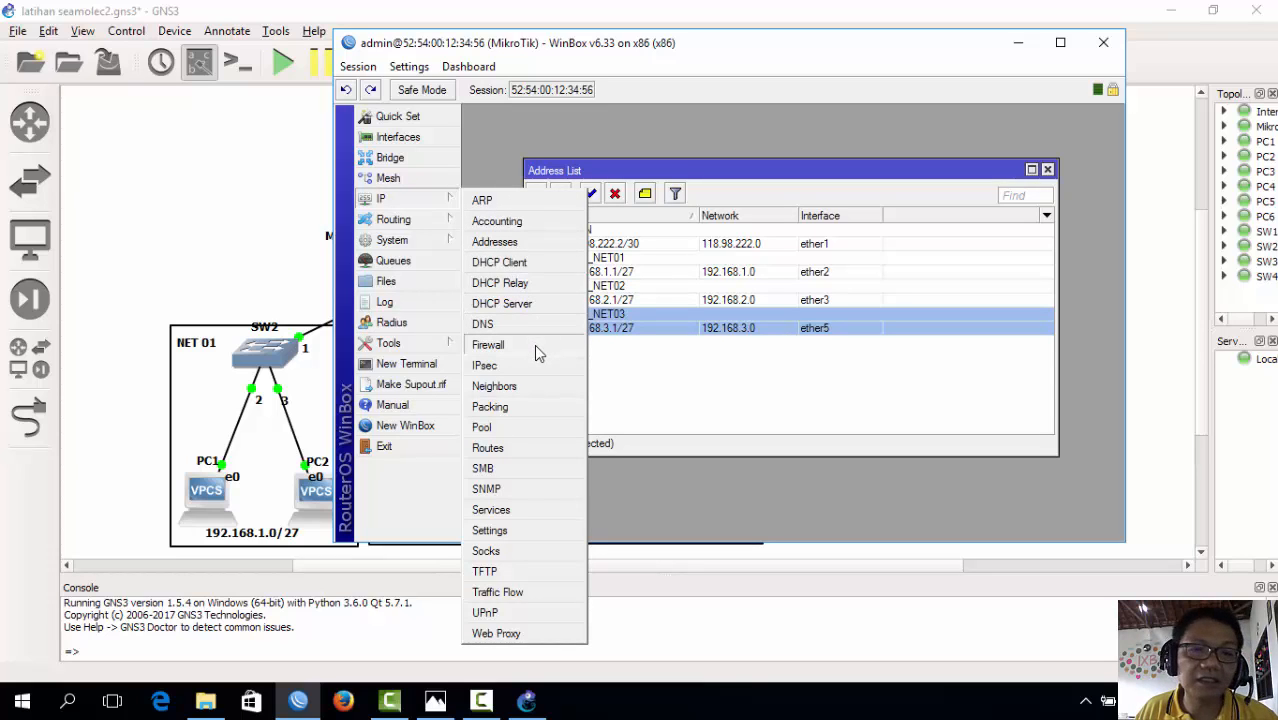
click(530, 304)
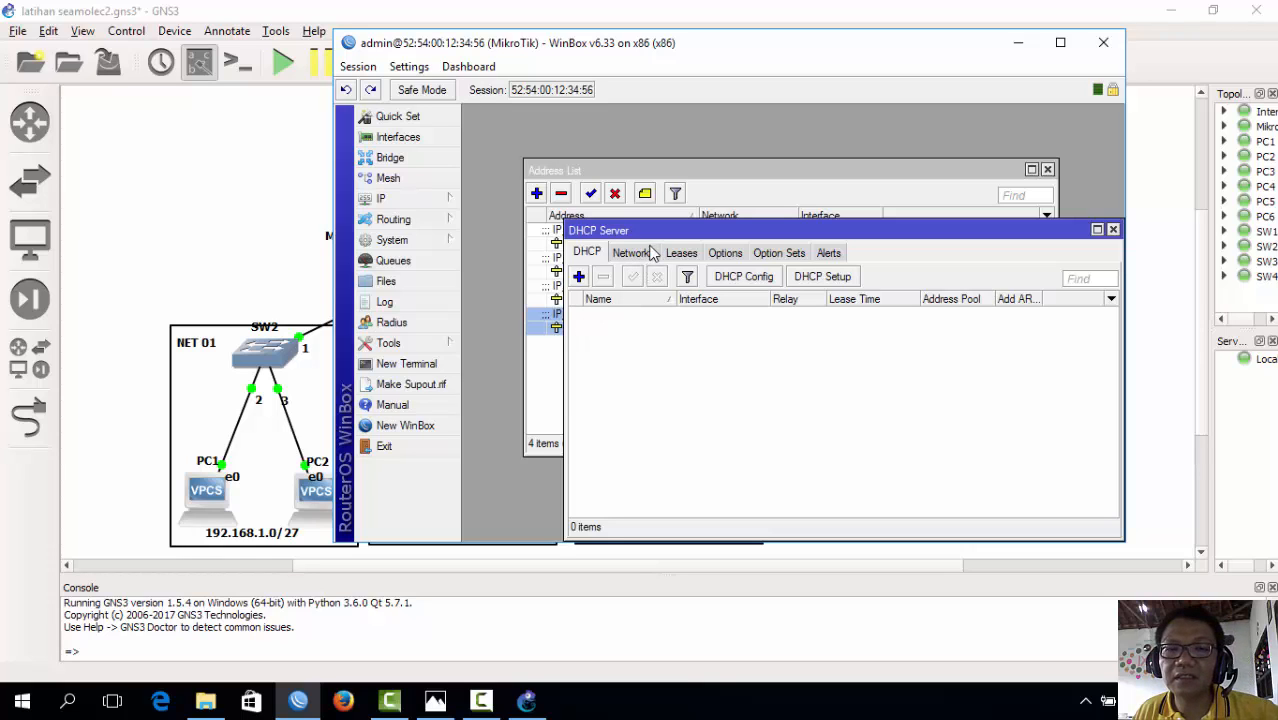
click(838, 279)
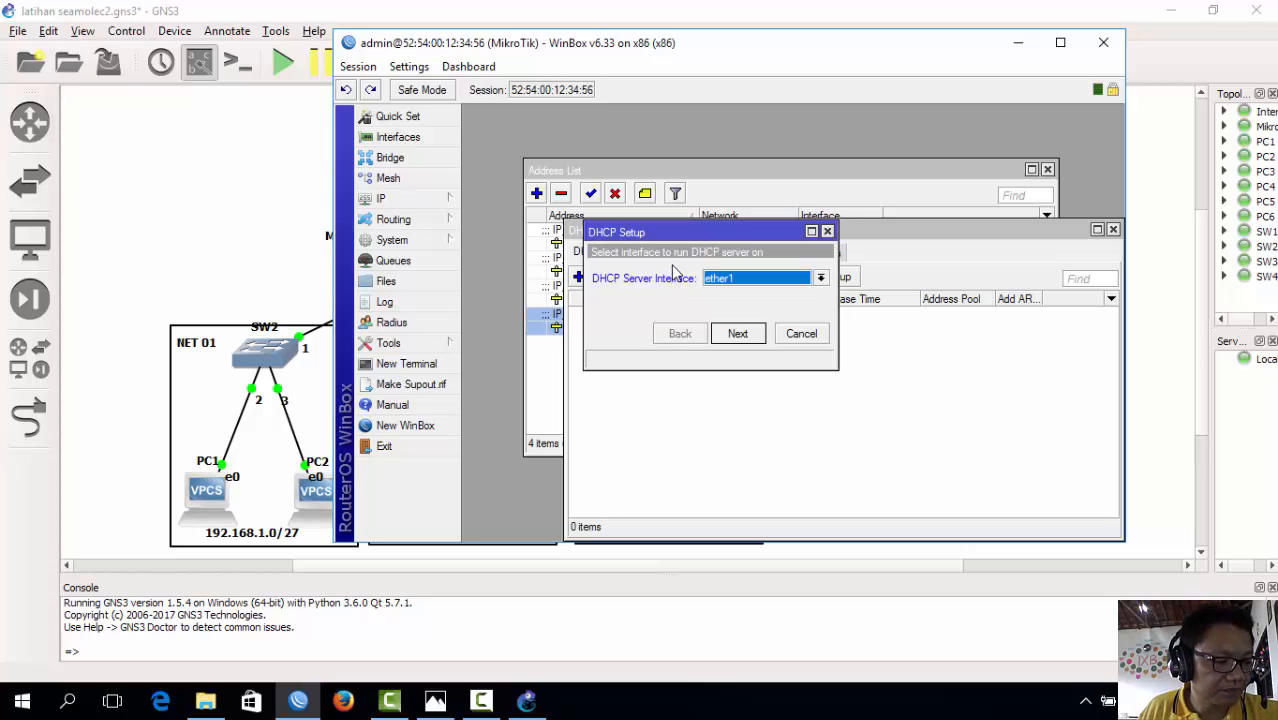
click(280, 251)
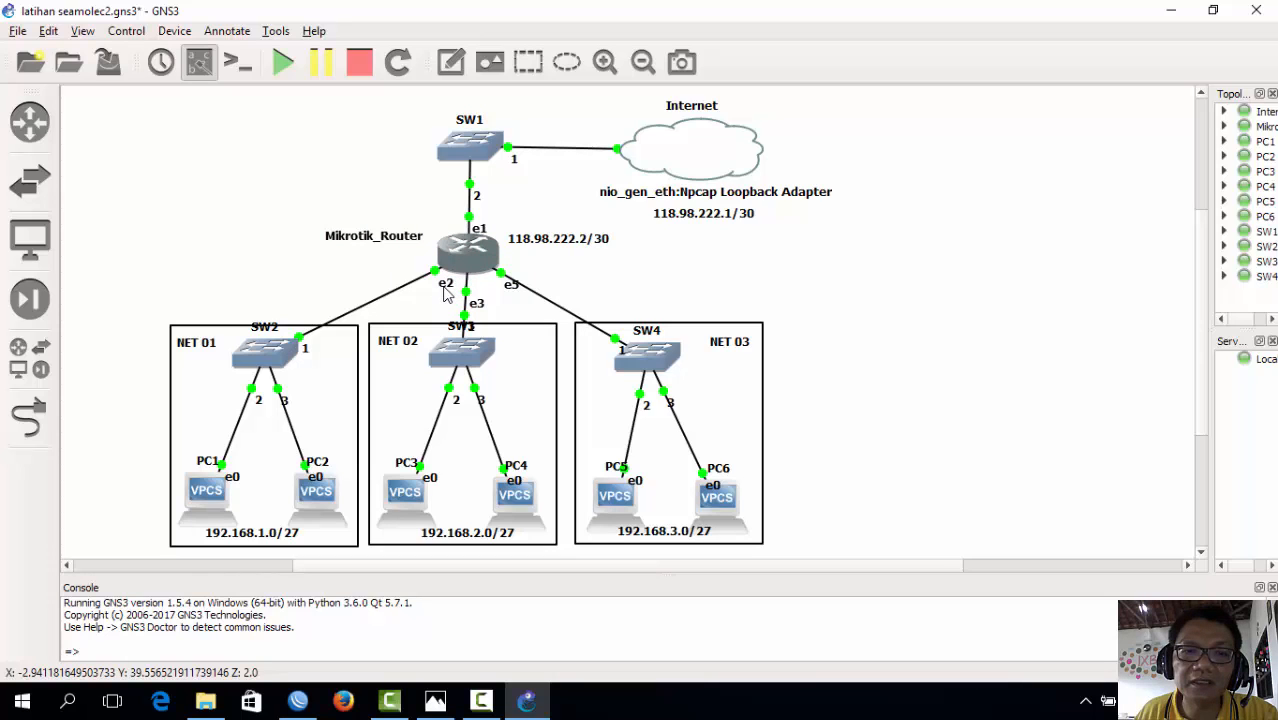
click(298, 700)
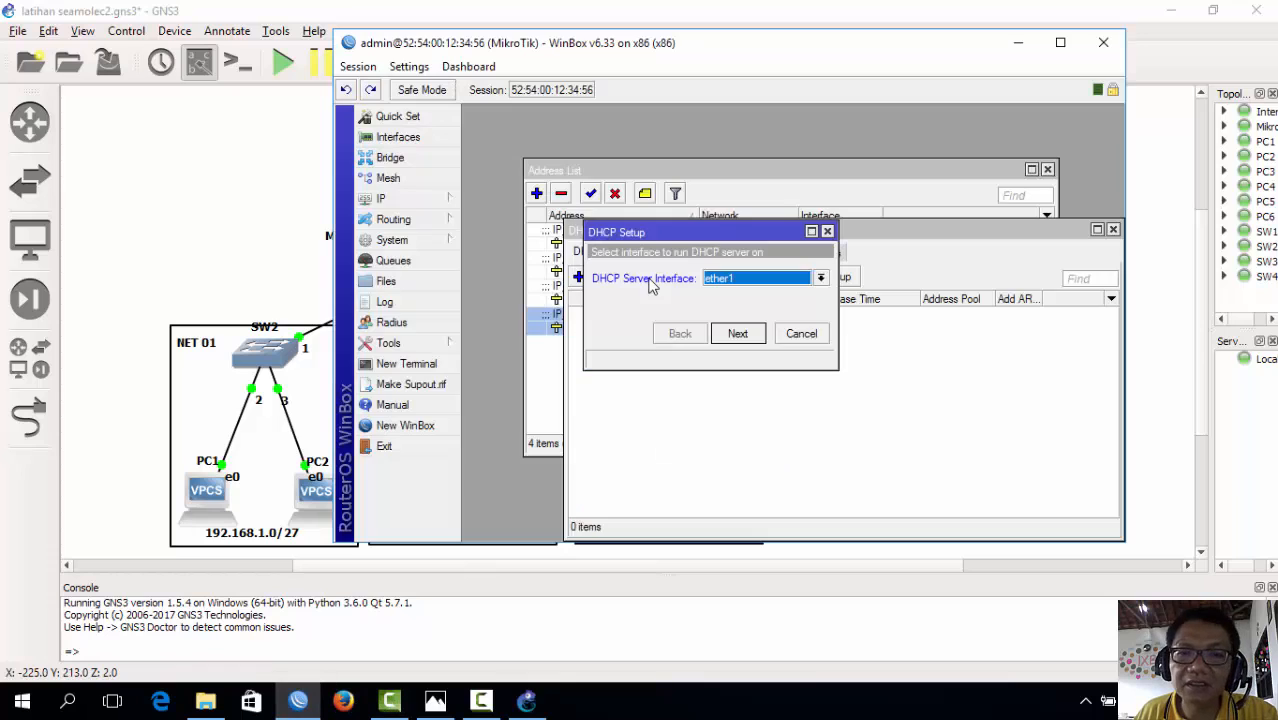
click(820, 278)
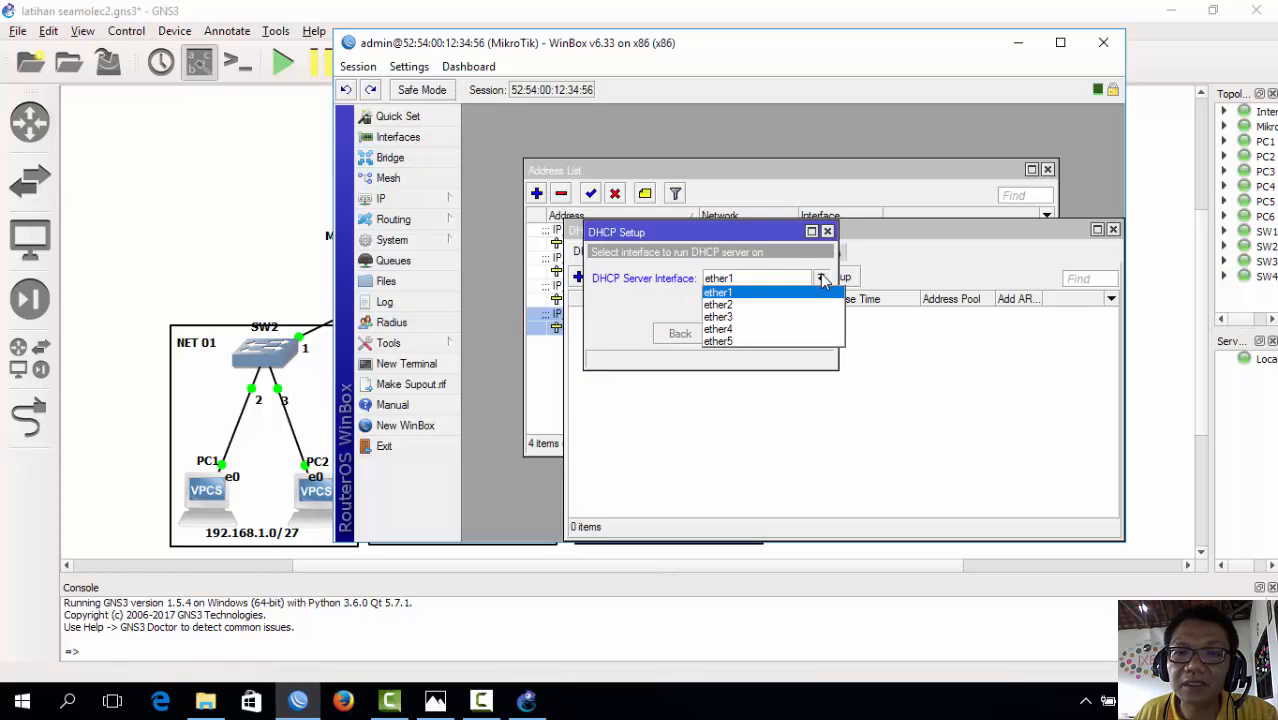
click(770, 304)
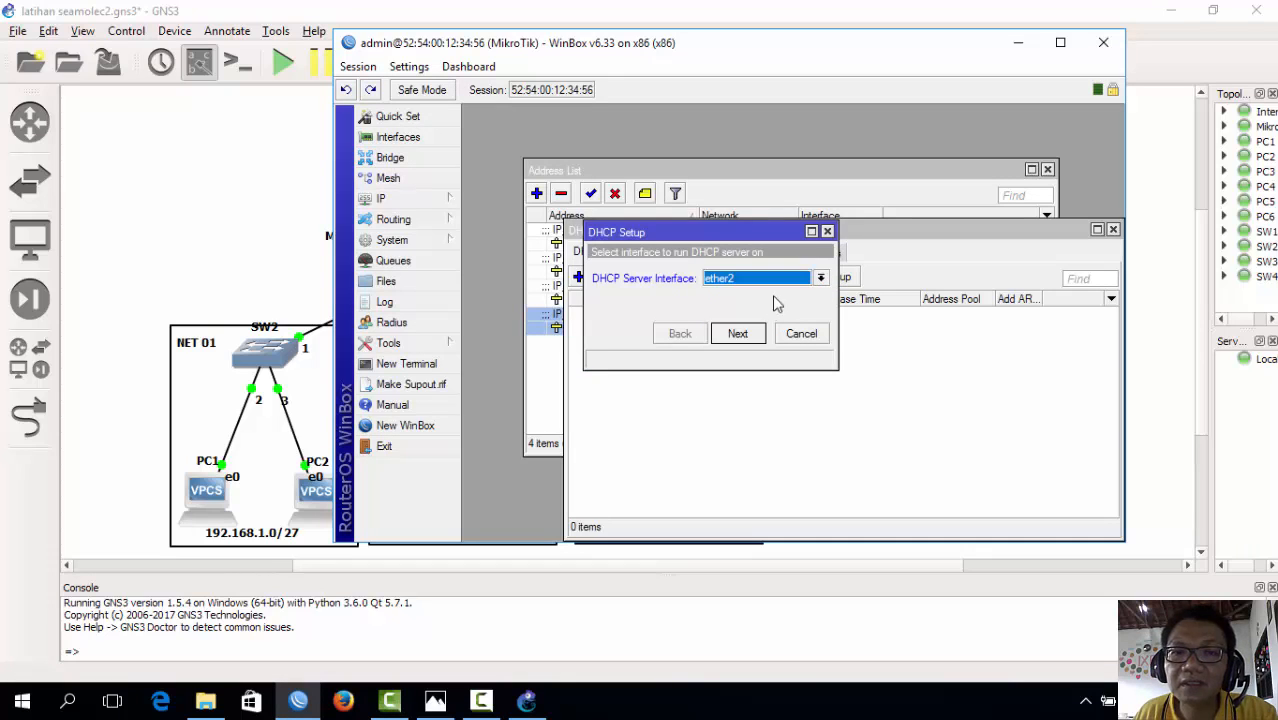
click(740, 334)
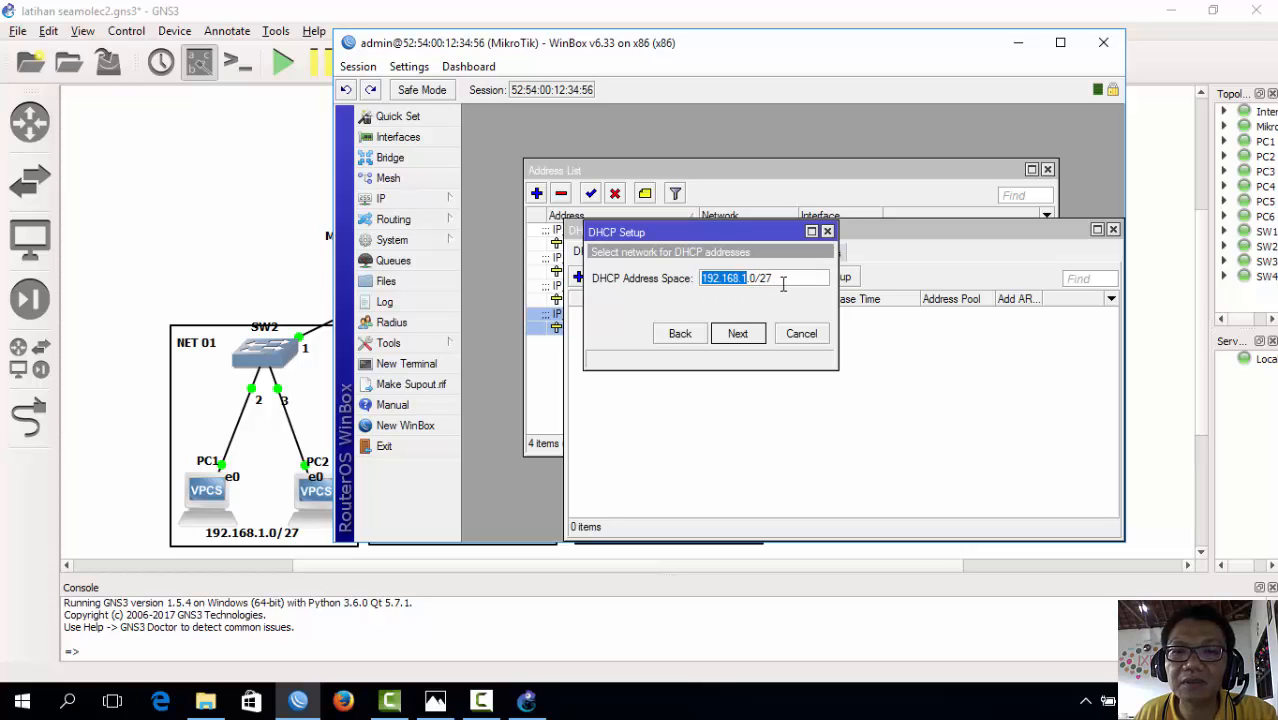
- Accept the DHCP network 192.168.1.0/27 with gateway 192.168.1.1 and the address pool 192.168.1.2-192.168.1.30
click(754, 338)
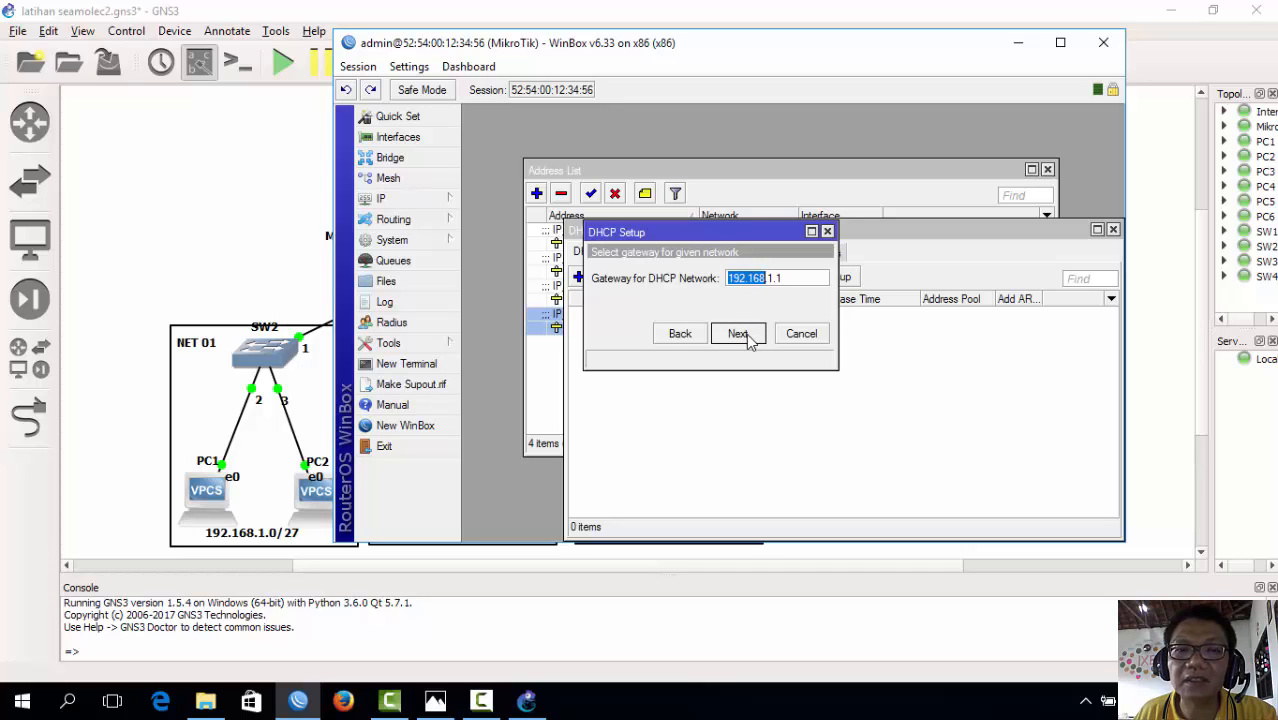
click(738, 334)
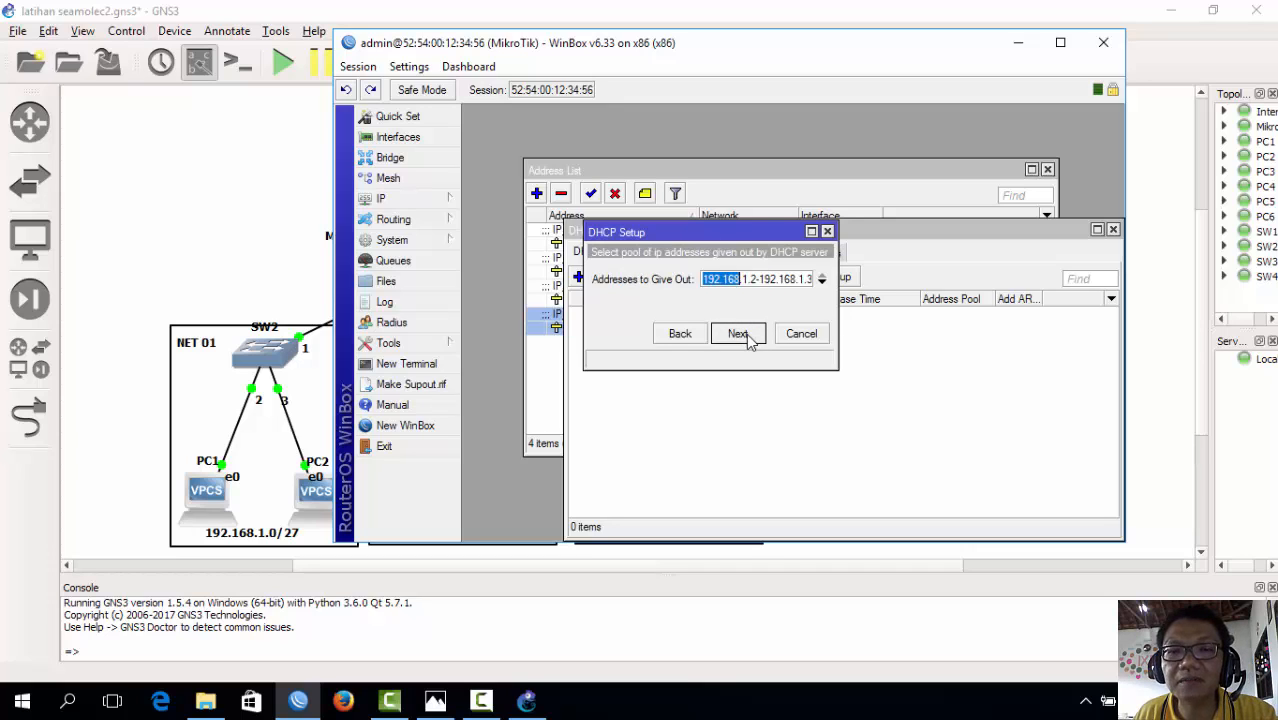
click(780, 279)
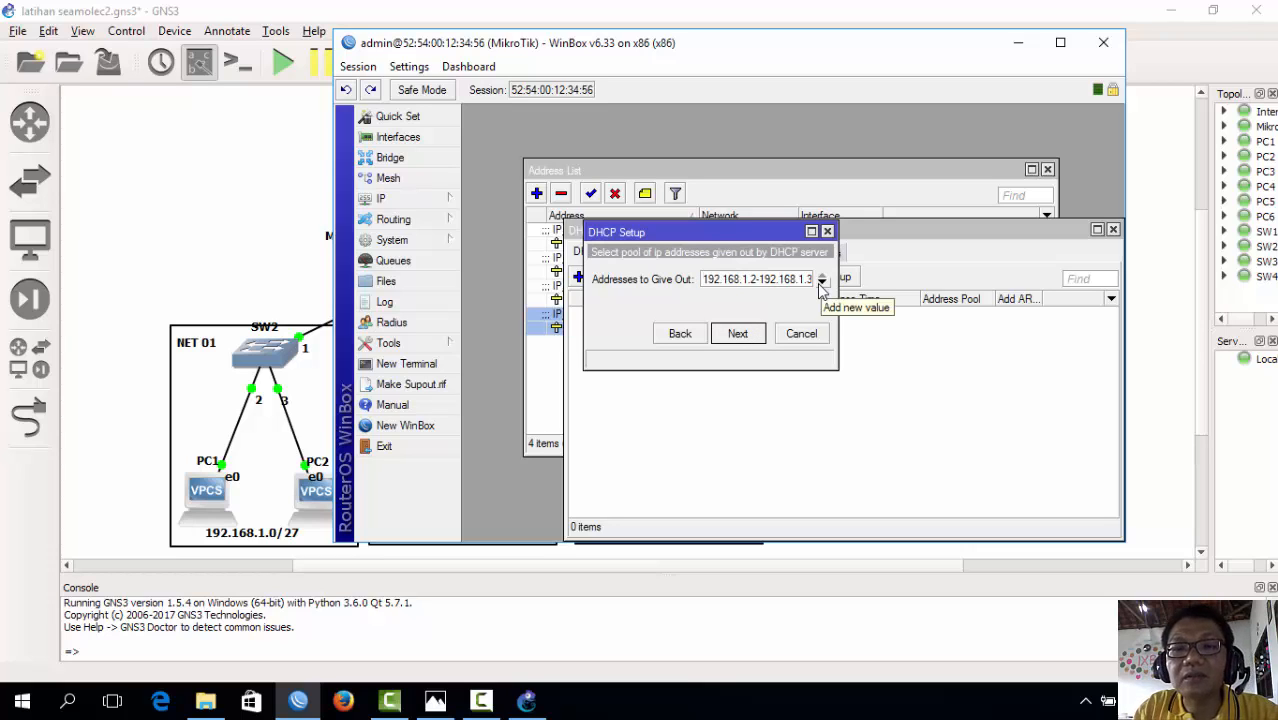
key(Left)
key(Left)
key(Left)
key(Left)
key(Left)
key(Left)
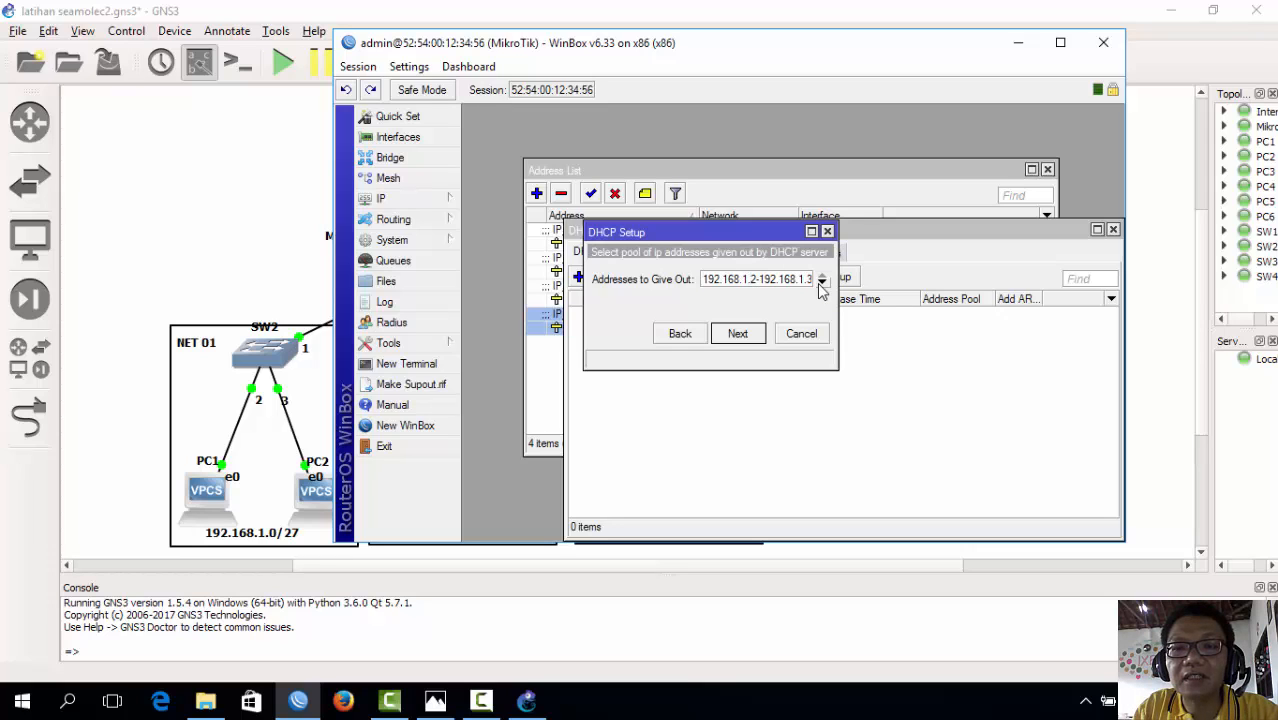
key(Right)
key(Right)
key(Right)
key(Right)
key(Right)
key(Right)
key(Right)
key(Right)
key(Right)
key(Right)
key(Right)
key(Right)
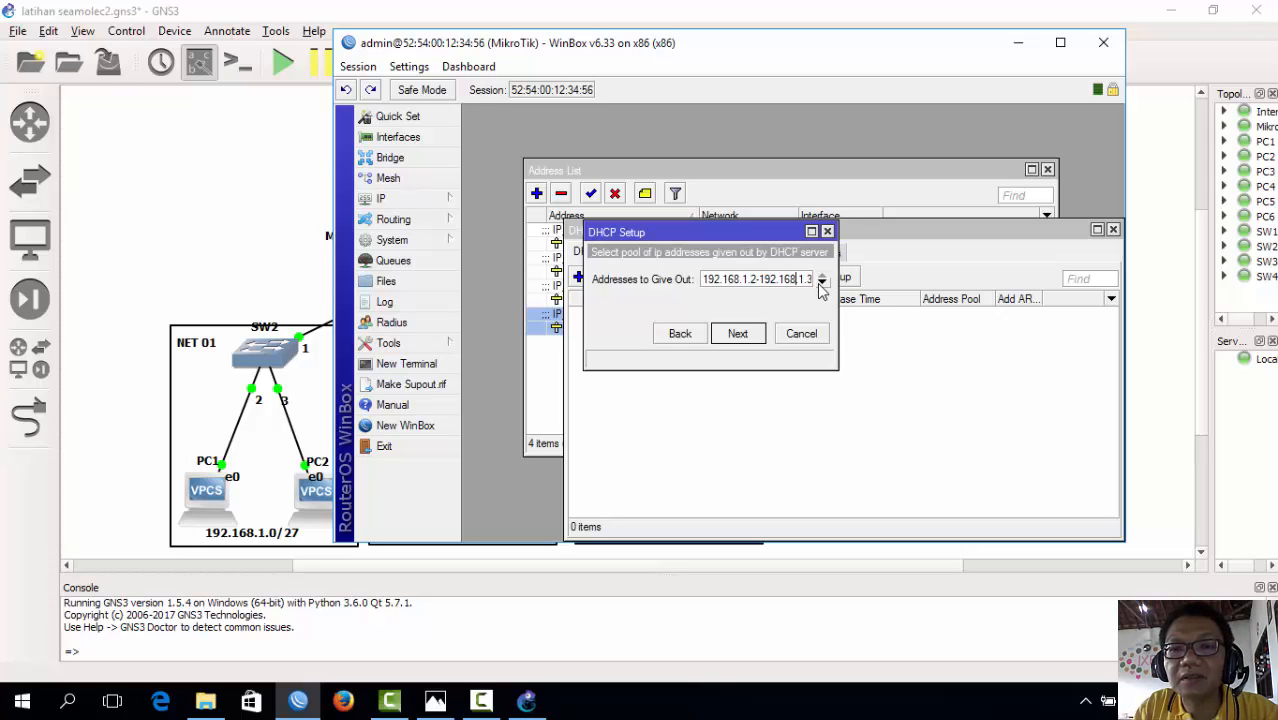
key(Right)
key(Right)
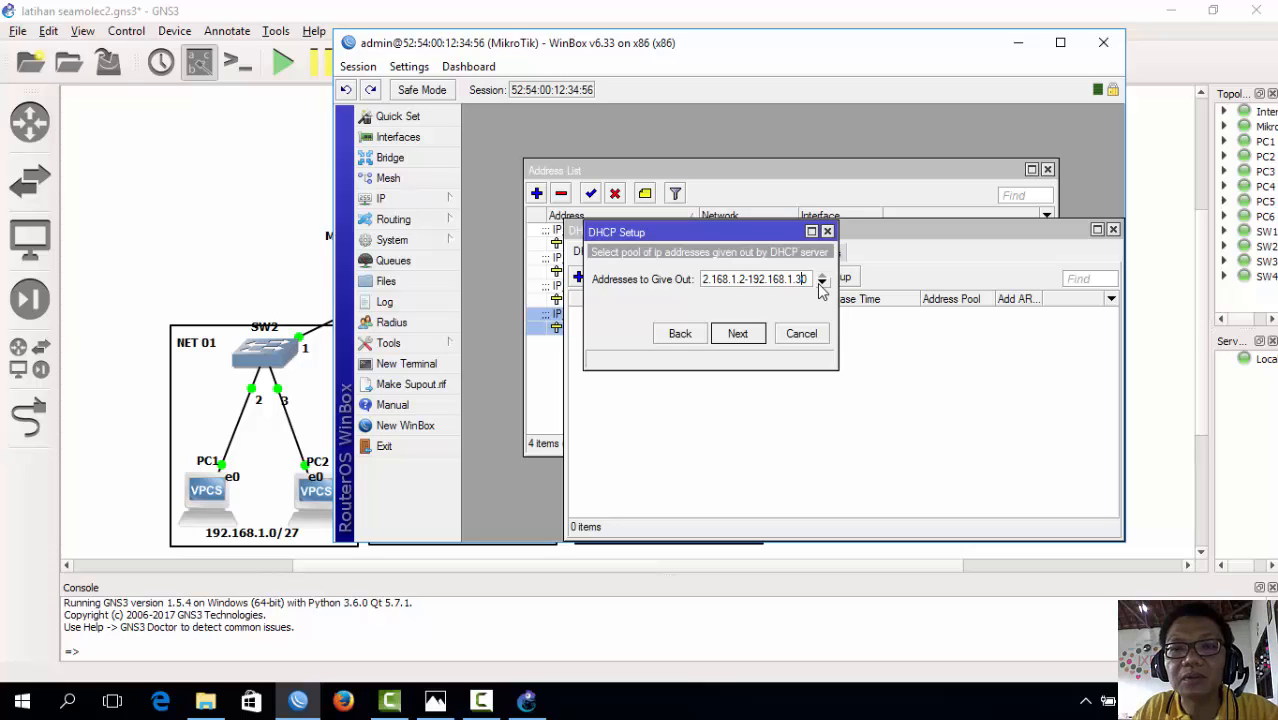
click(739, 334)
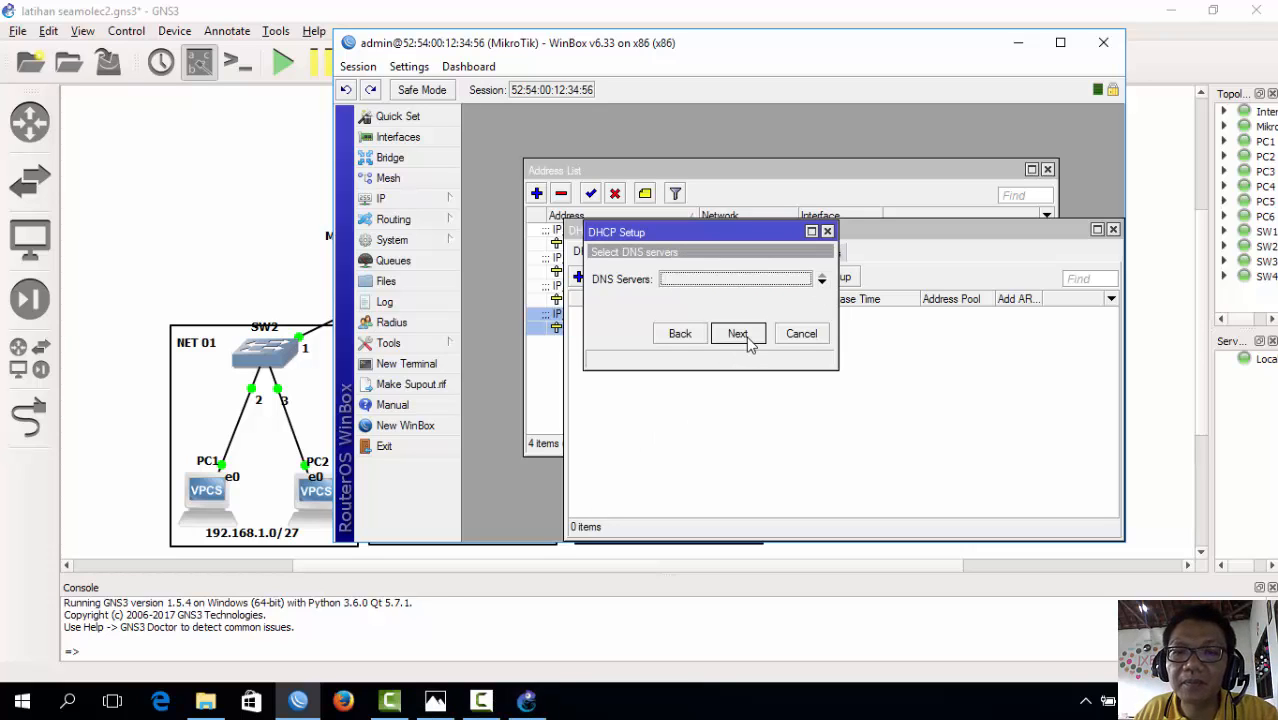
click(821, 281)
text(8)
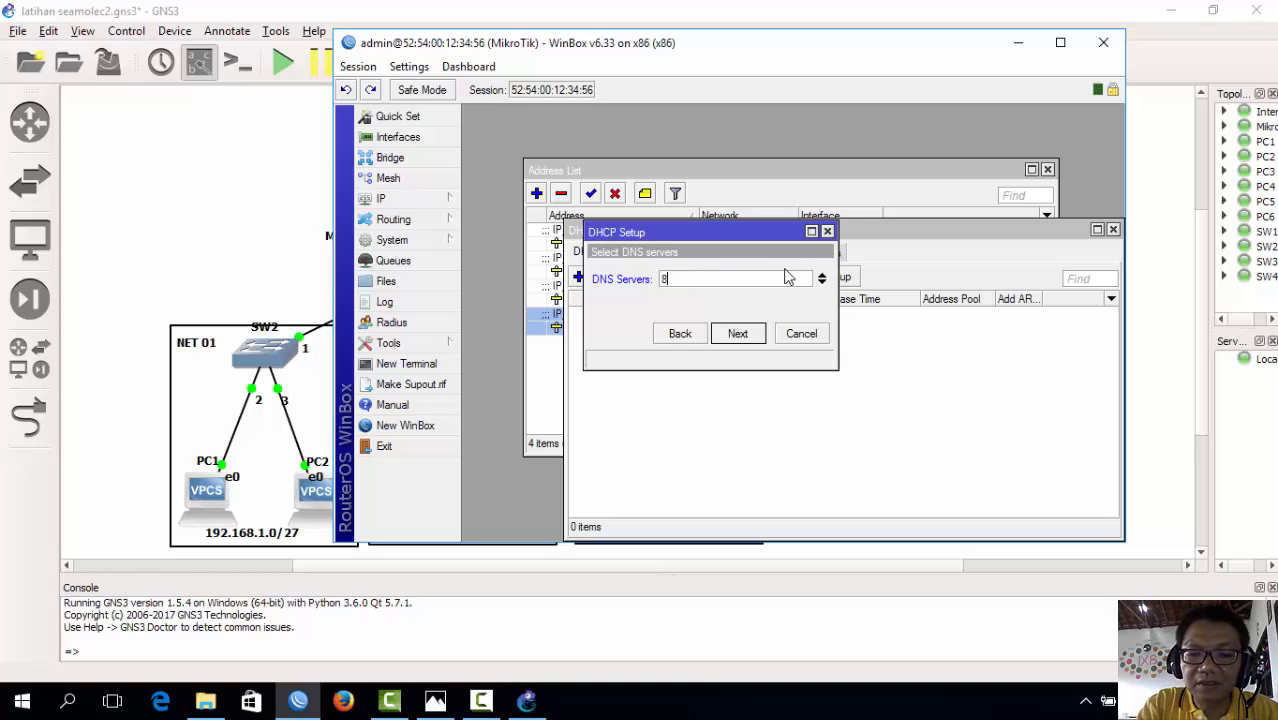
text(.8.8.8)
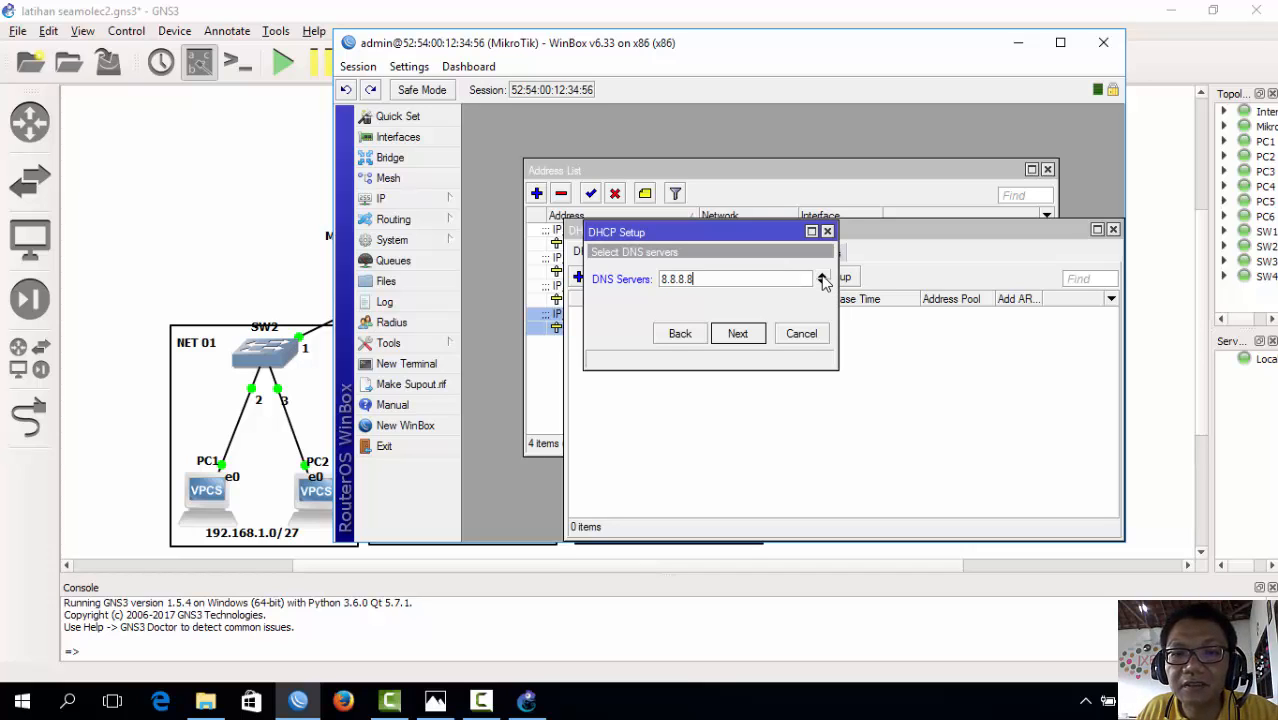
click(822, 281)
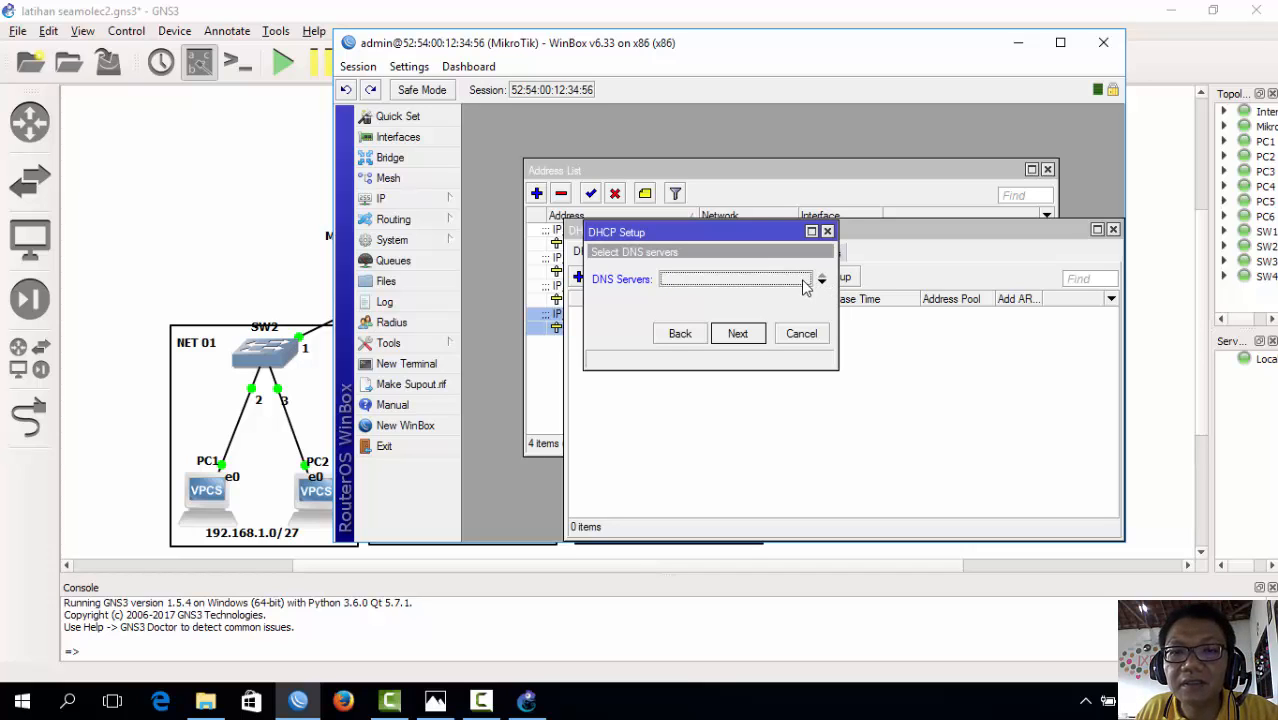
- Set the DNS servers to 8.8.8.8 and 8.8.4.4, and finish the DHCP setup with a lease time of 00:10:00
click(822, 284)
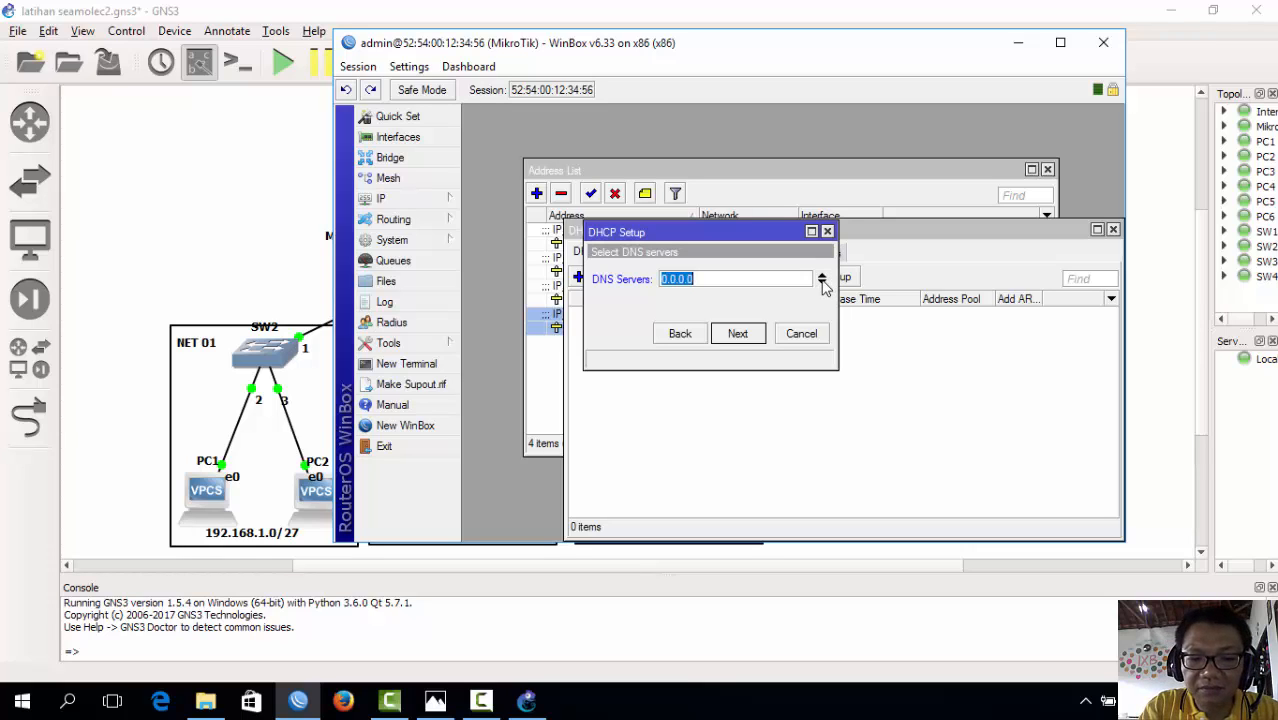
text(8.8.8.8)
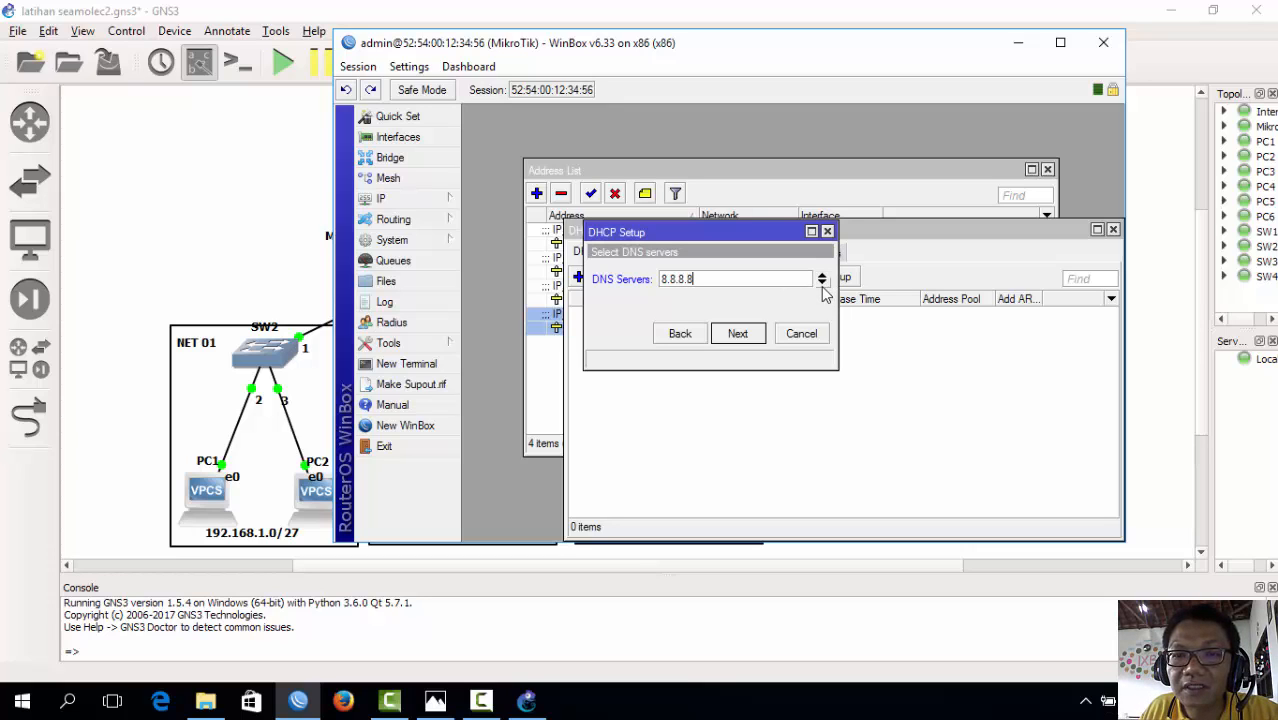
click(822, 284)
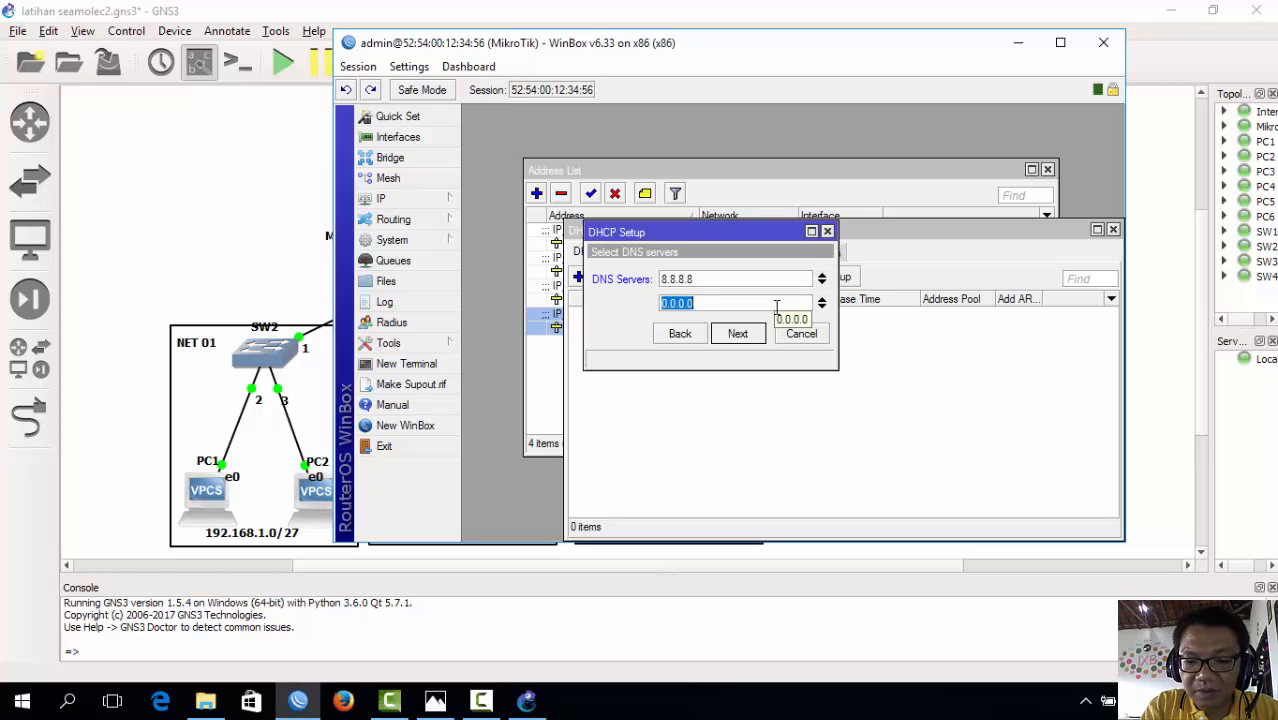
text(8.)
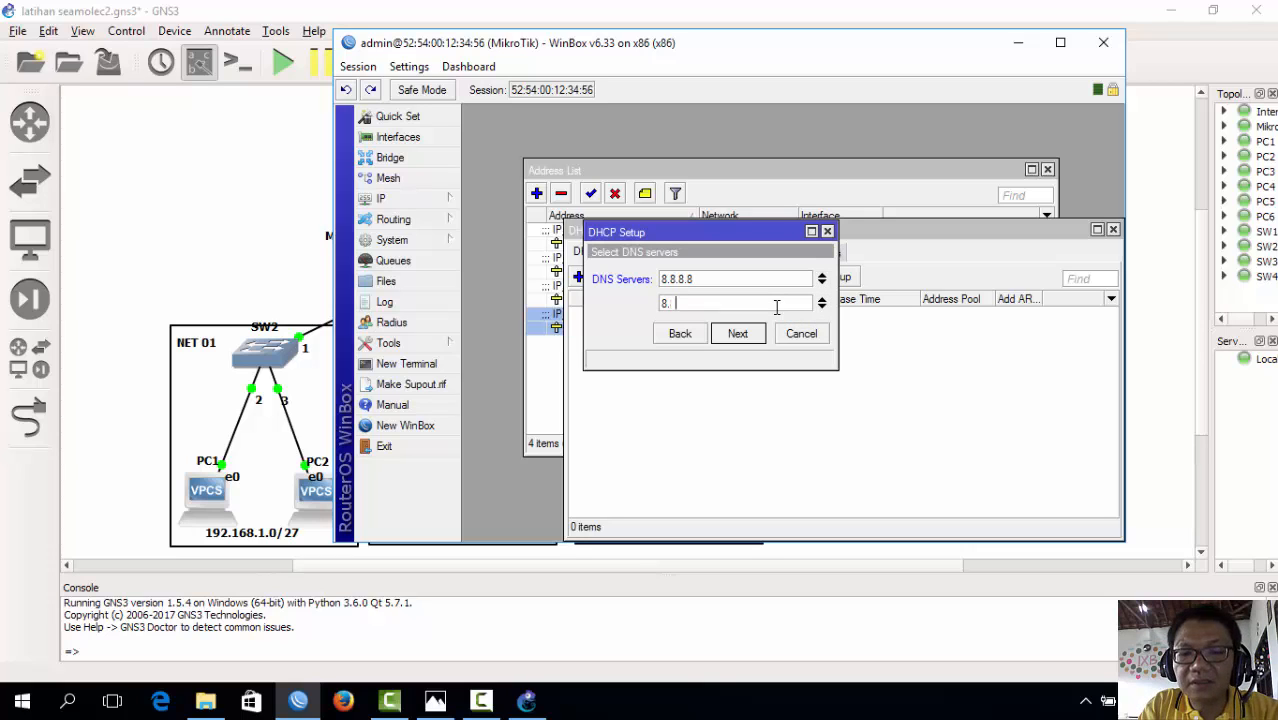
text(8.4)
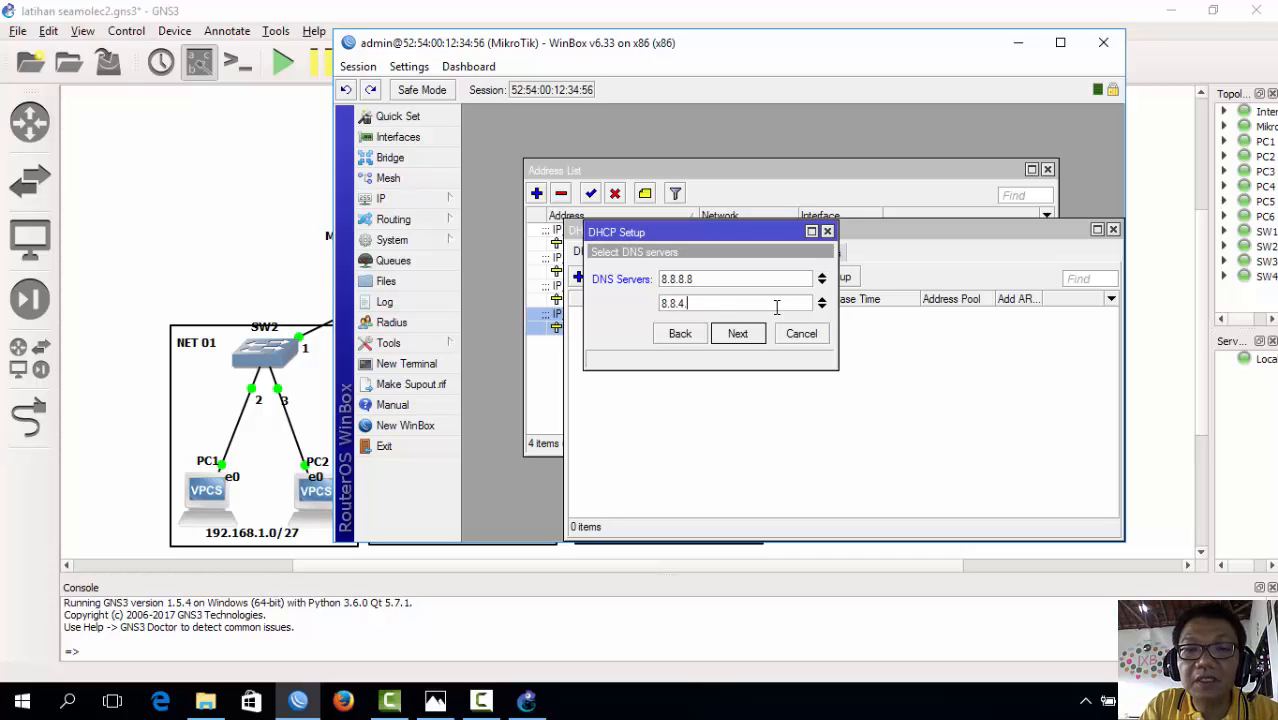
text(.4)
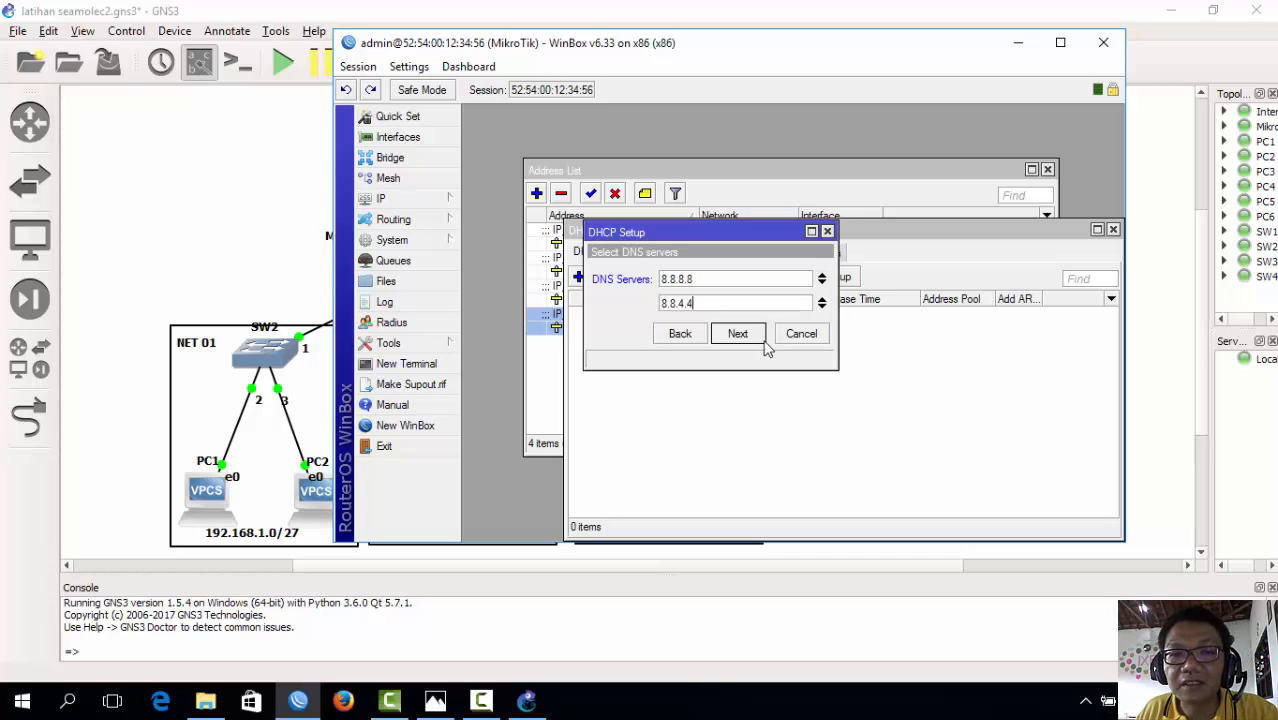
click(757, 341)
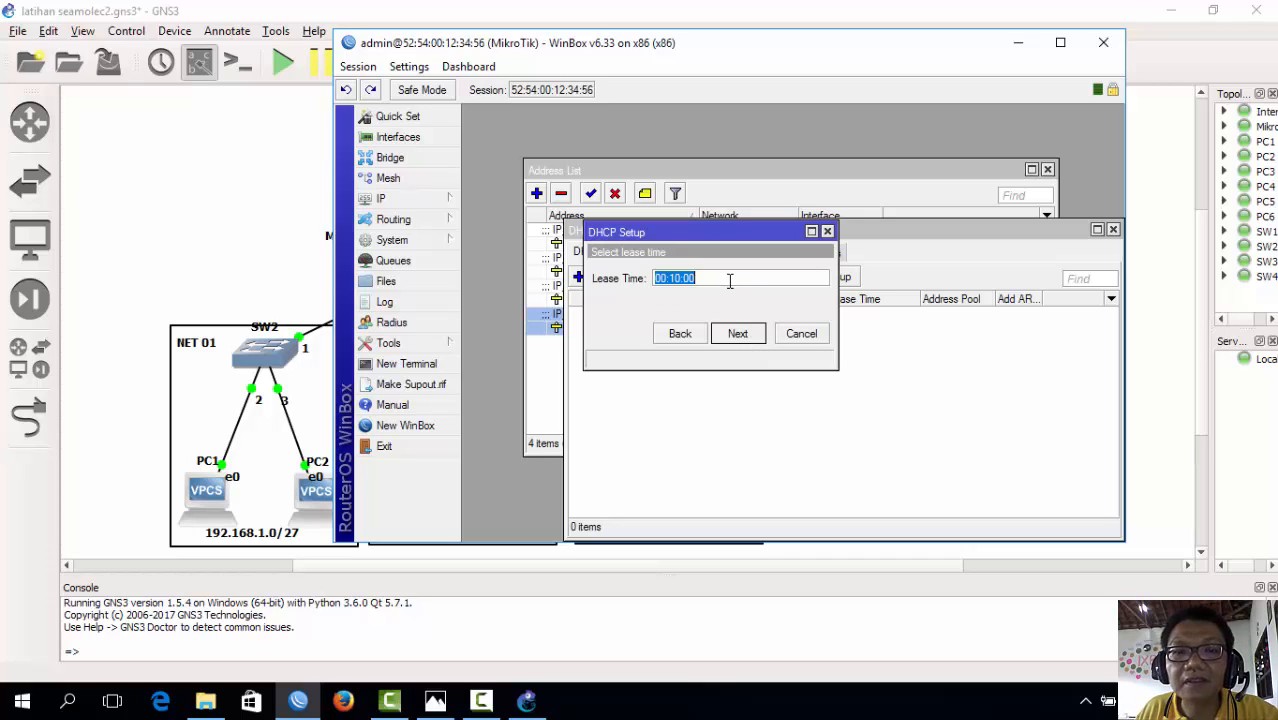
click(752, 336)
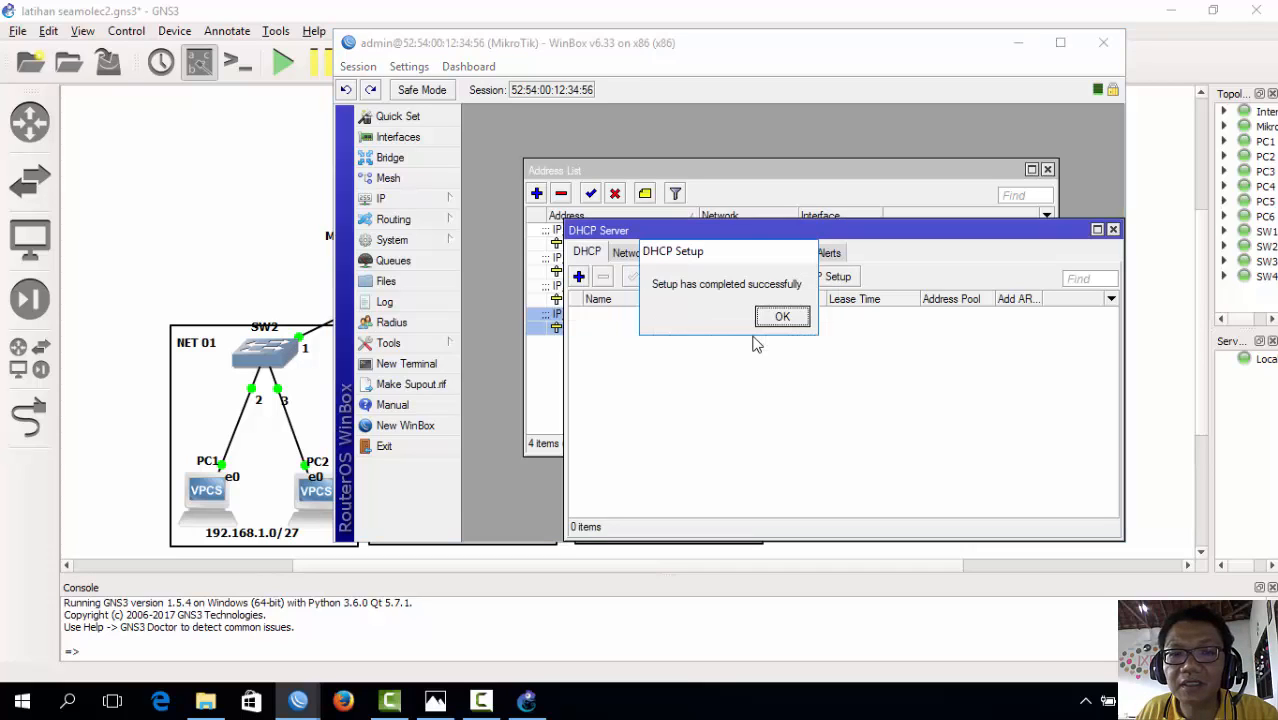
click(780, 317)
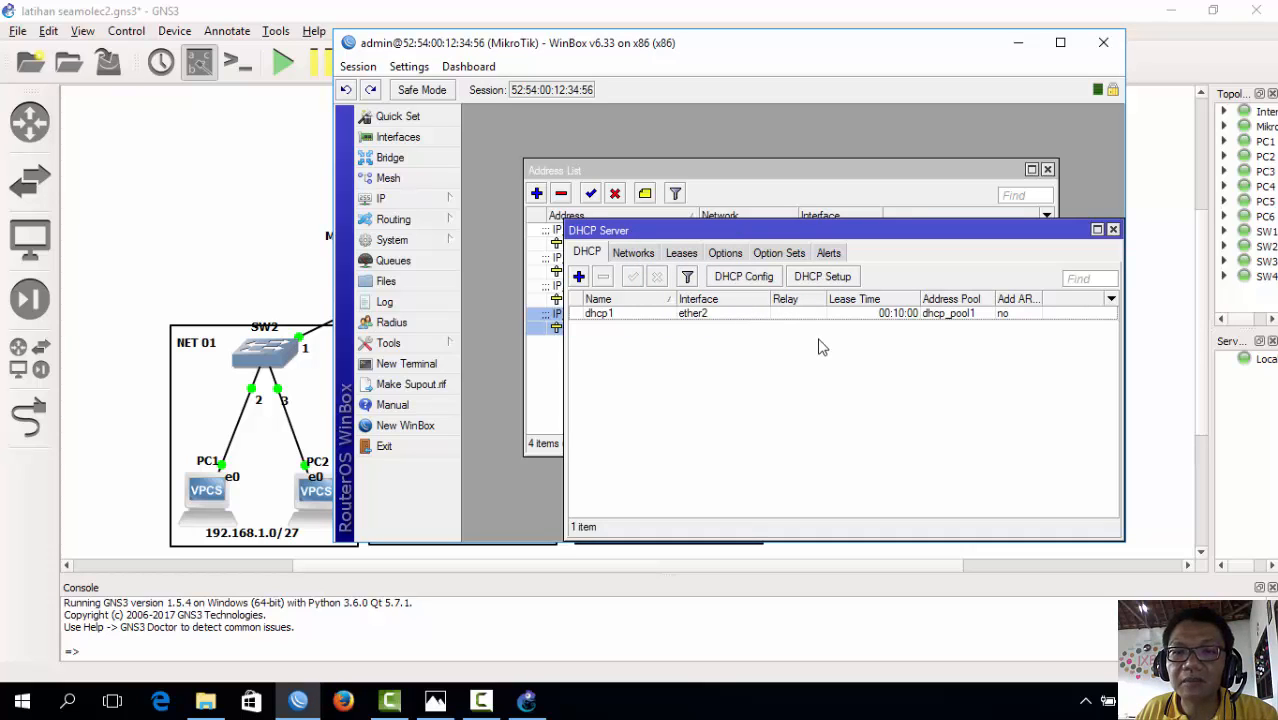
- Start the DHCP server setup wizard for another network and choose ether3 as the server interface
click(578, 276)
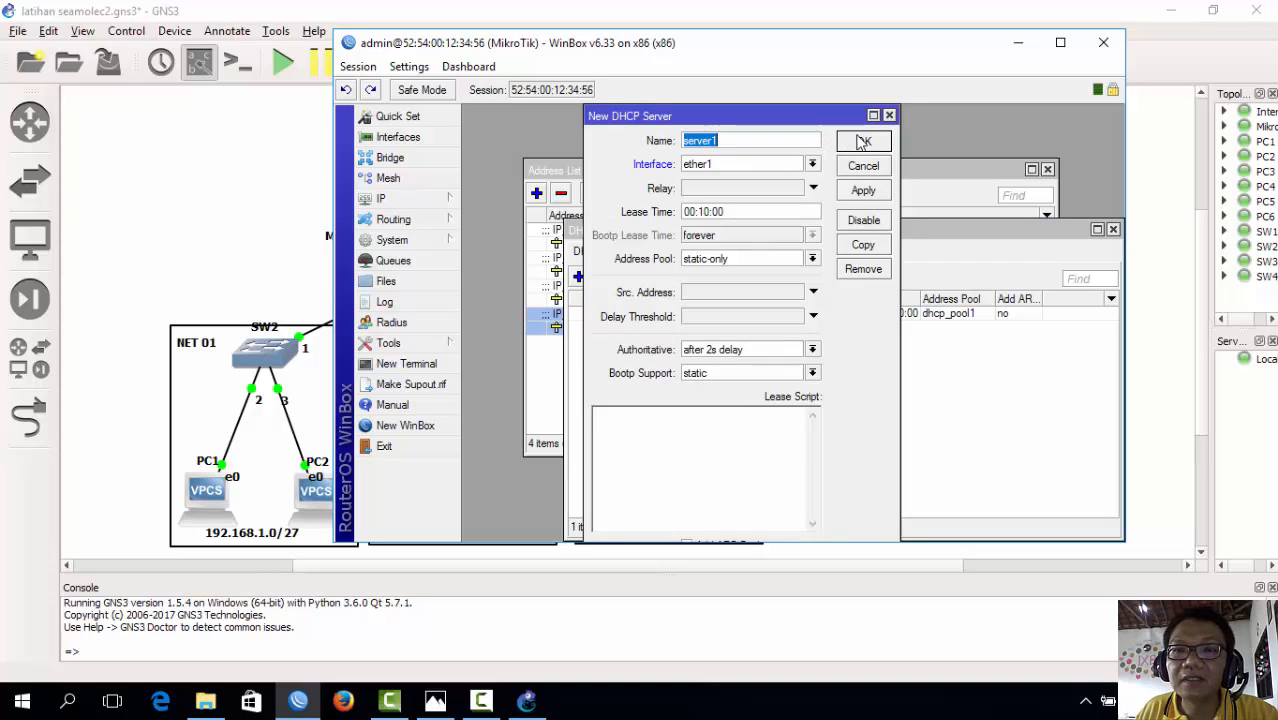
click(868, 170)
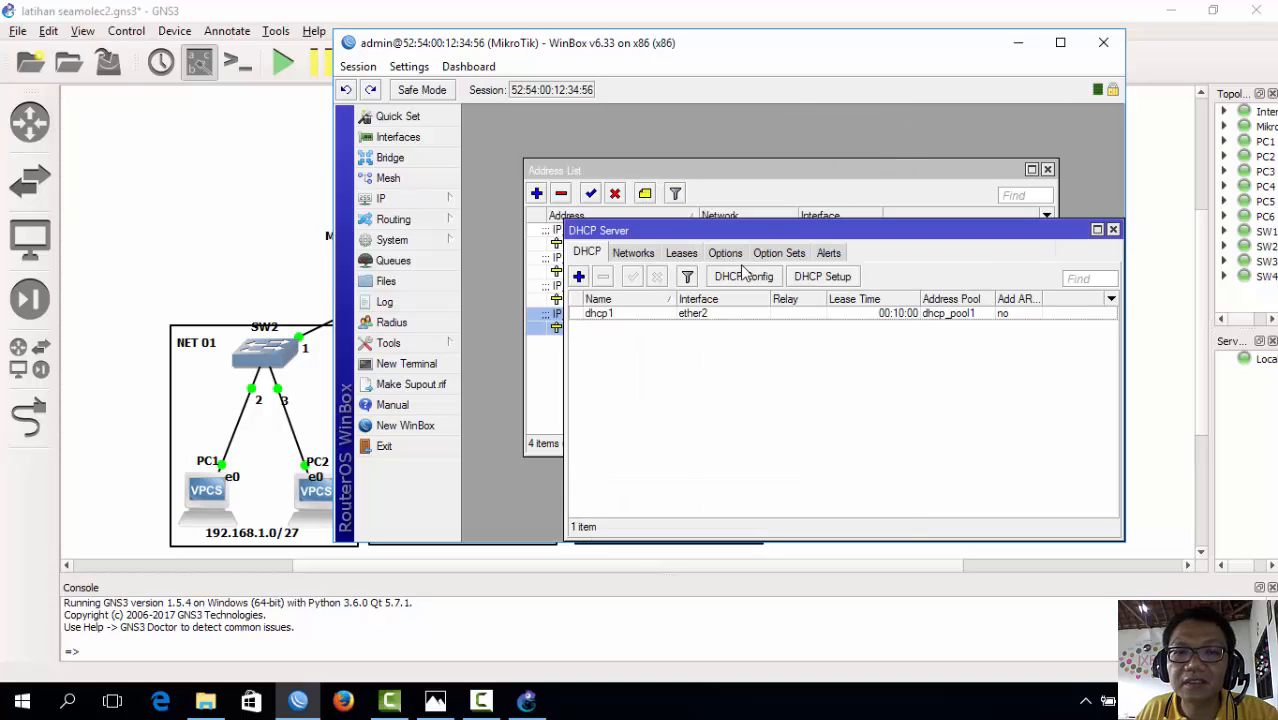
click(836, 280)
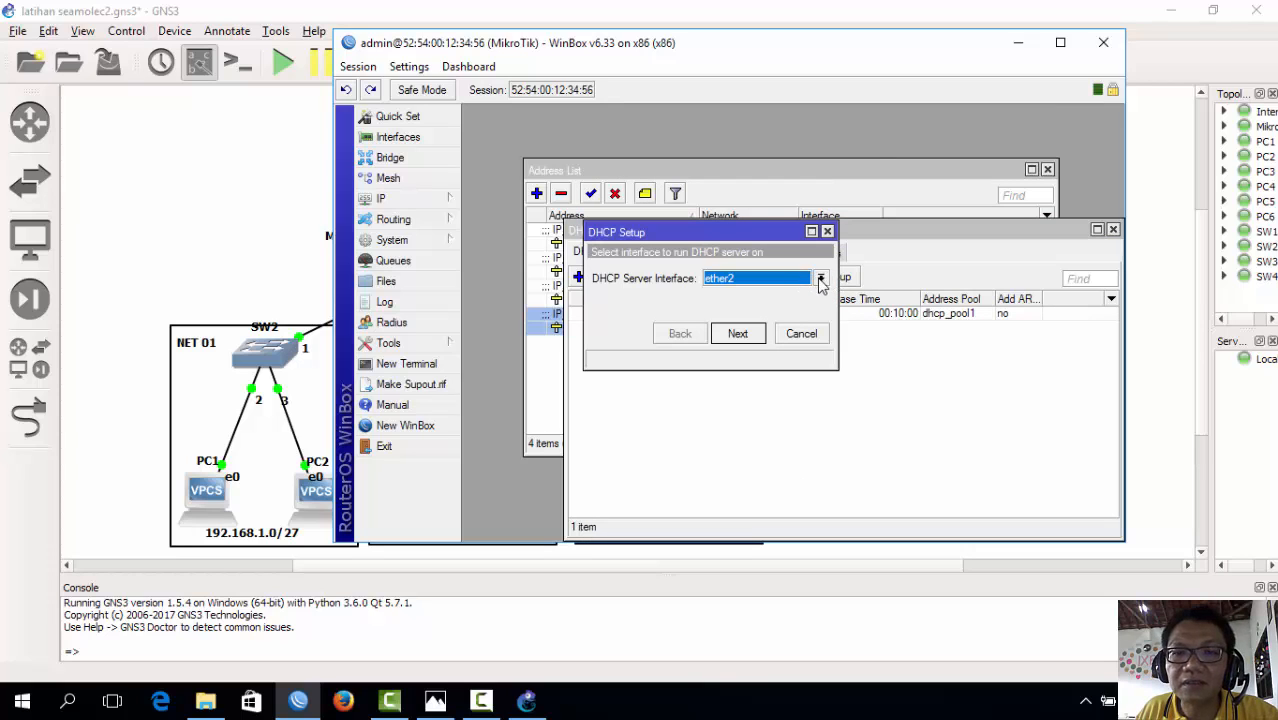
click(820, 280)
click(766, 318)
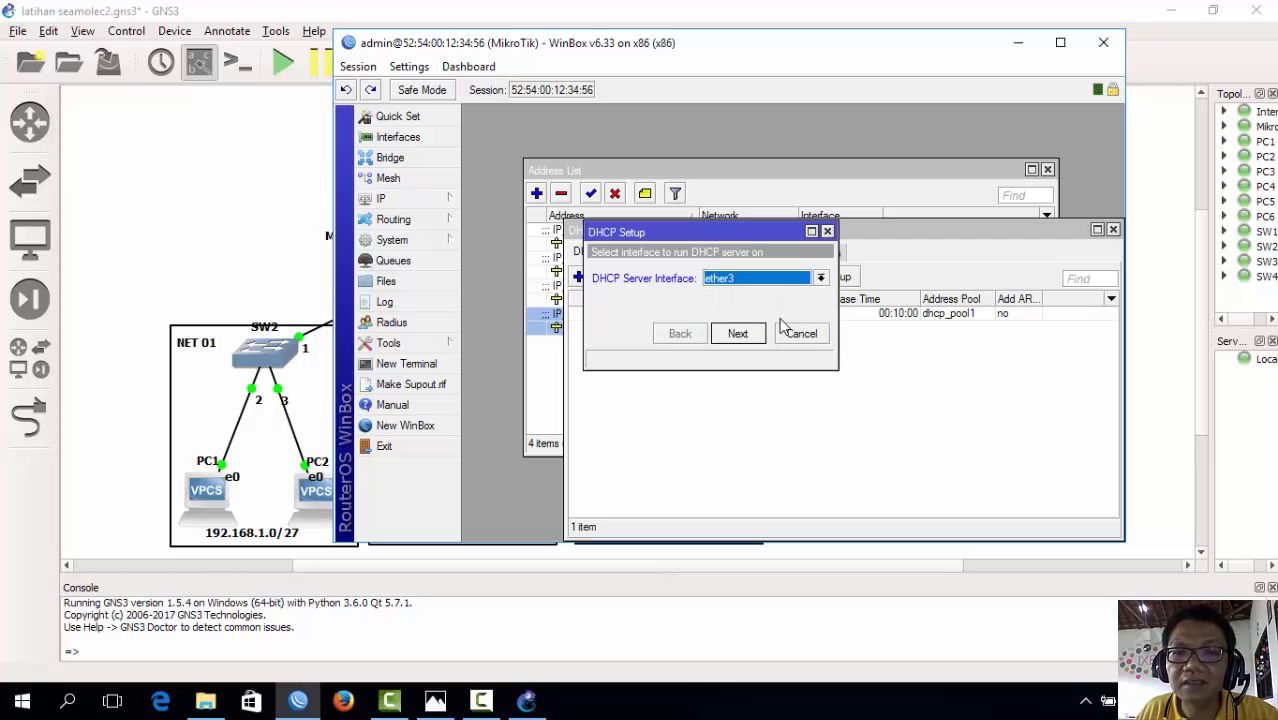
click(751, 336)
- Accept the proposed network and pool with gateway 192.168.2.1 and DNS servers 8.8.8.8 and 8.8.4.4, and finish with lease time 00:10:00
click(738, 334)
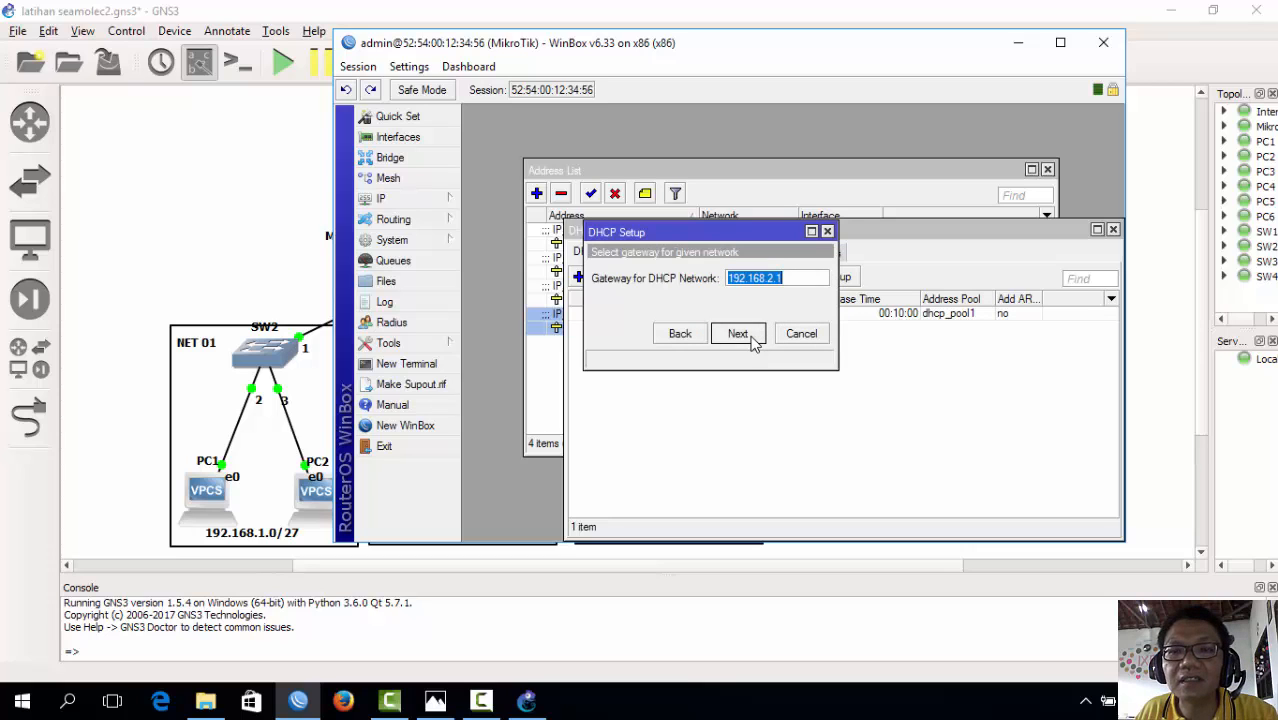
click(738, 334)
click(738, 334)
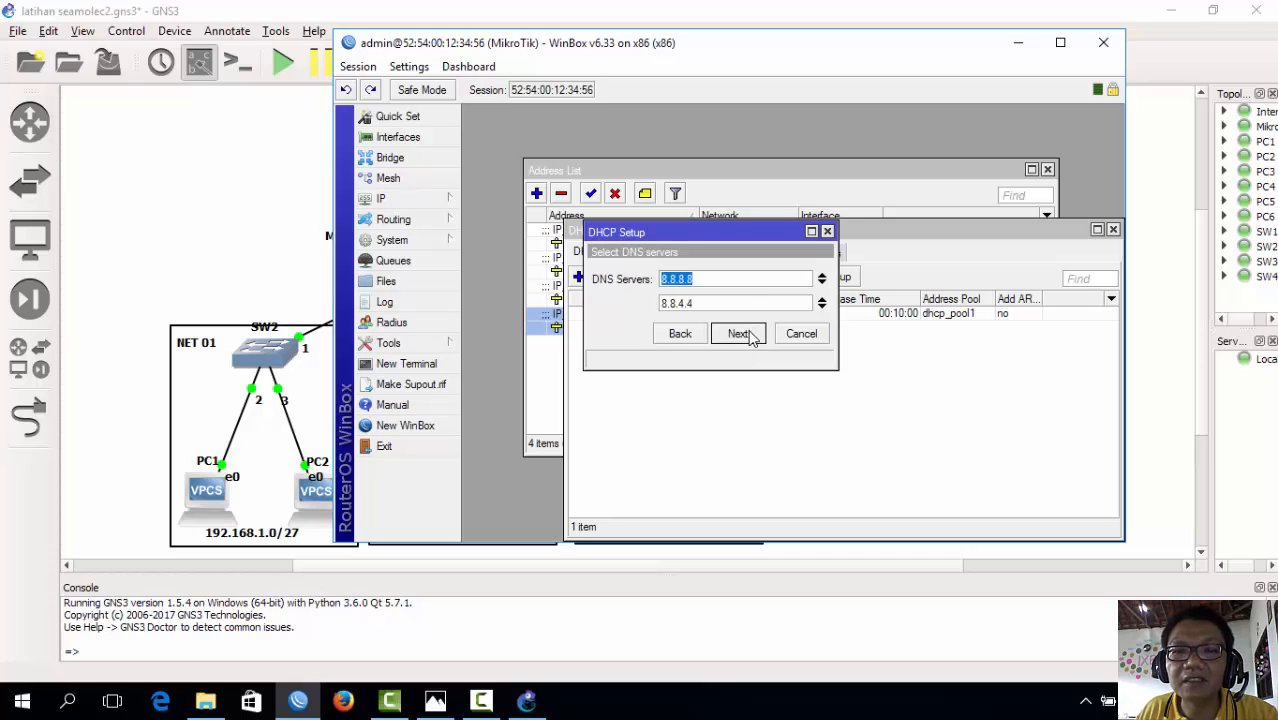
click(738, 334)
click(752, 340)
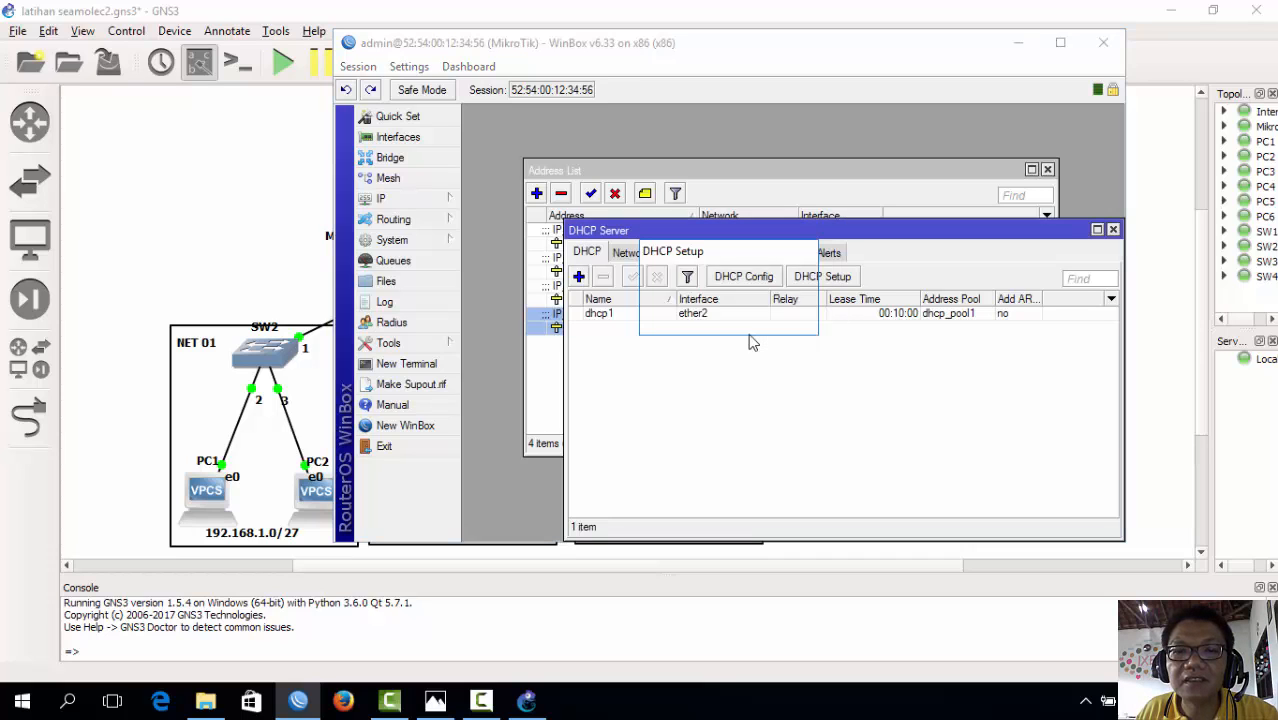
click(775, 322)
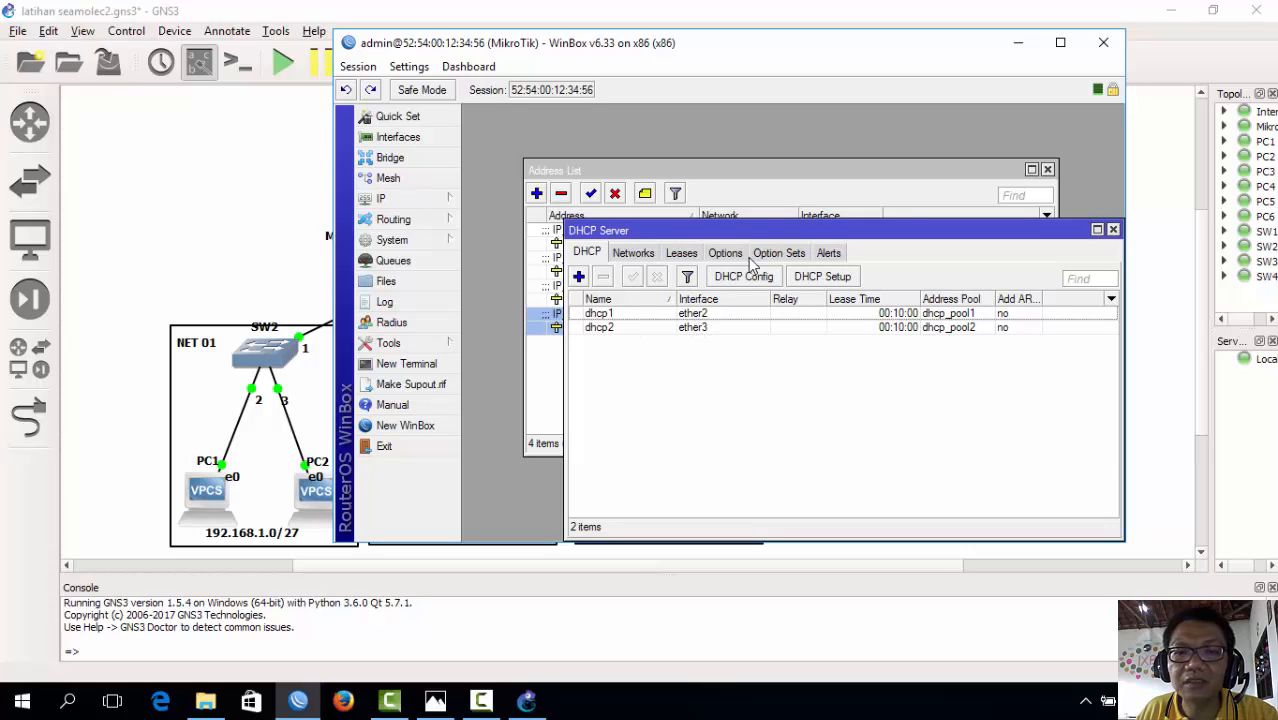
- Start the DHCP server setup wizard again and choose ether5 as the server interface
click(822, 276)
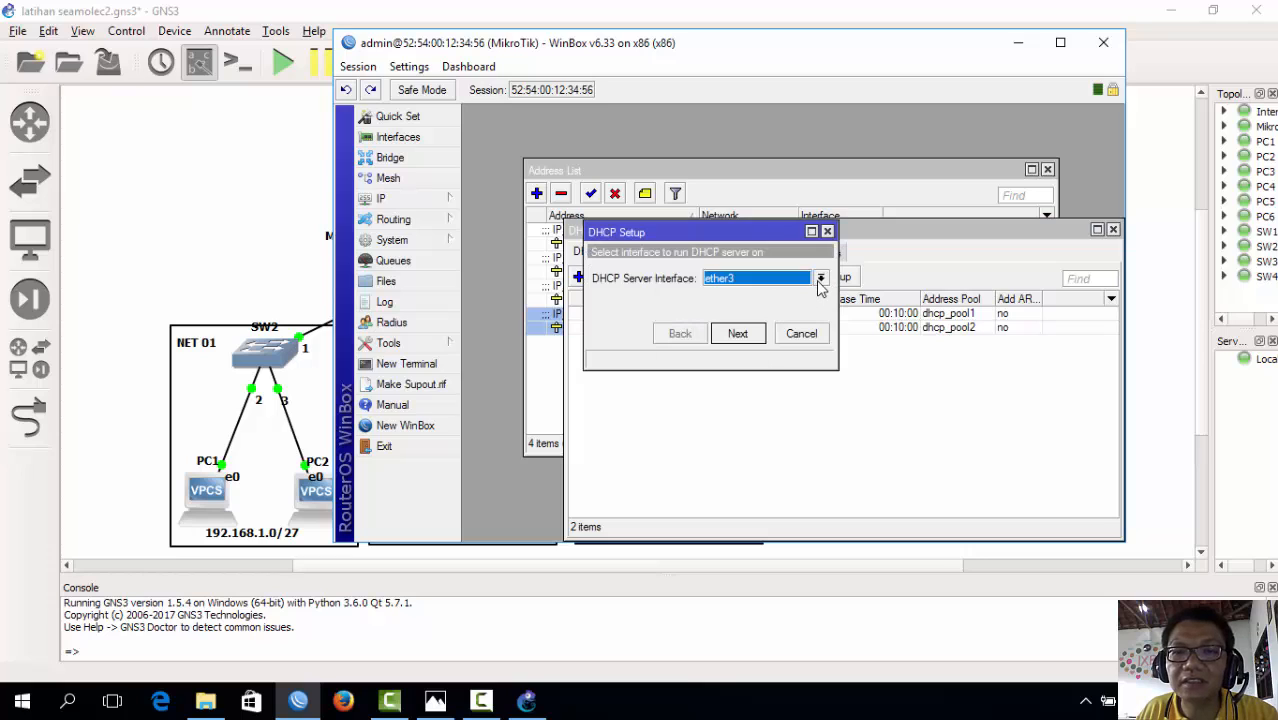
click(820, 280)
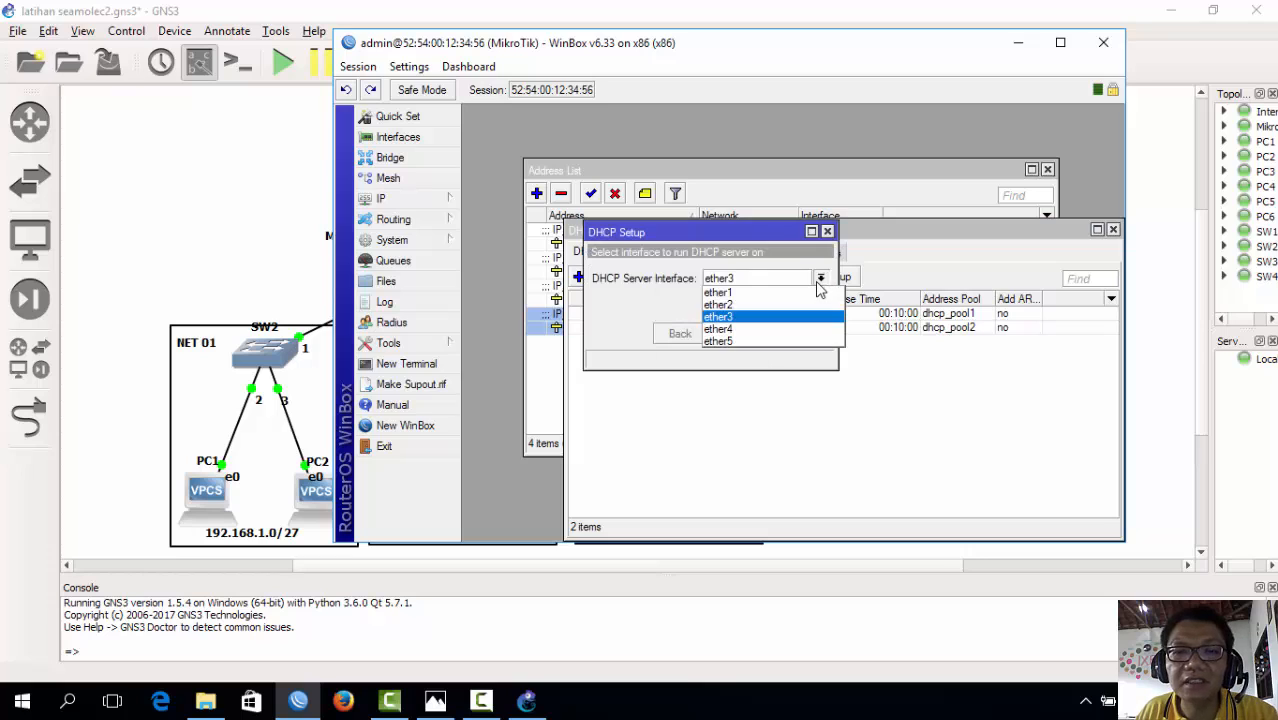
click(781, 342)
click(745, 336)
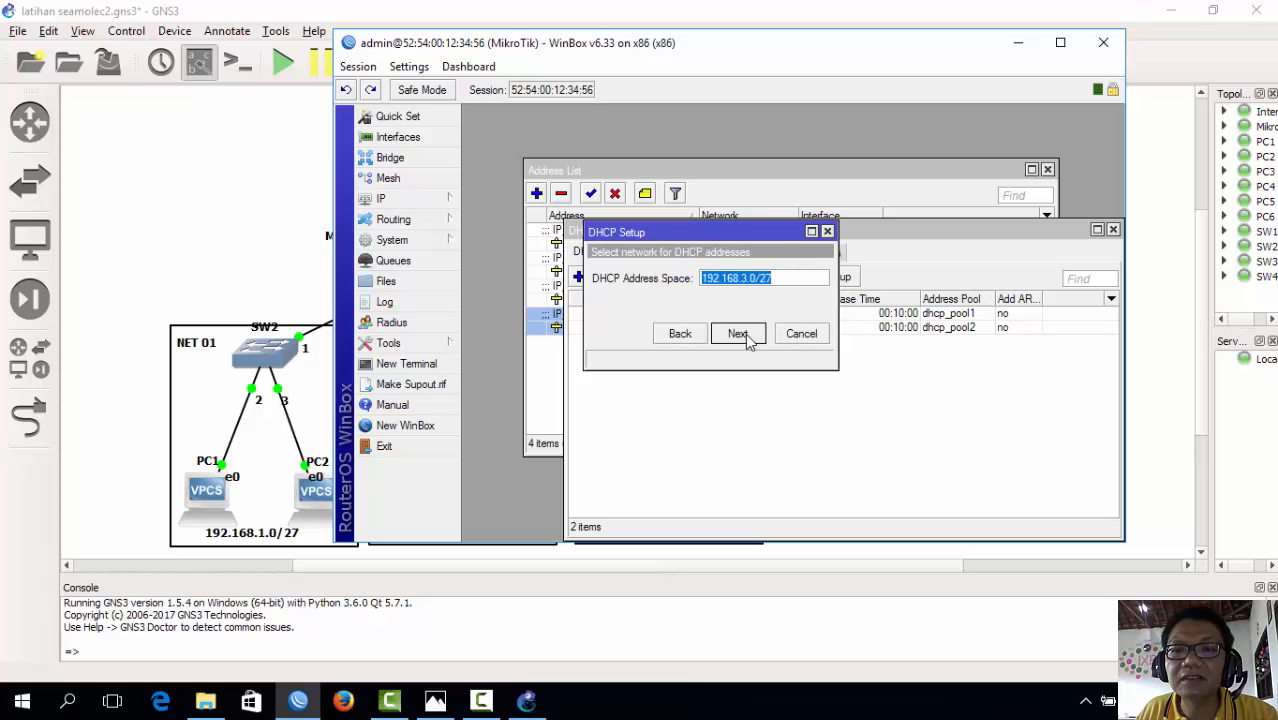
- Accept network 192.168.3.0/27, its proposed gateway and pool, and DNS servers 8.8.8.8 and 8.8.4.4, and finish with lease time 00:10:00
click(738, 334)
click(738, 334)
click(738, 334)
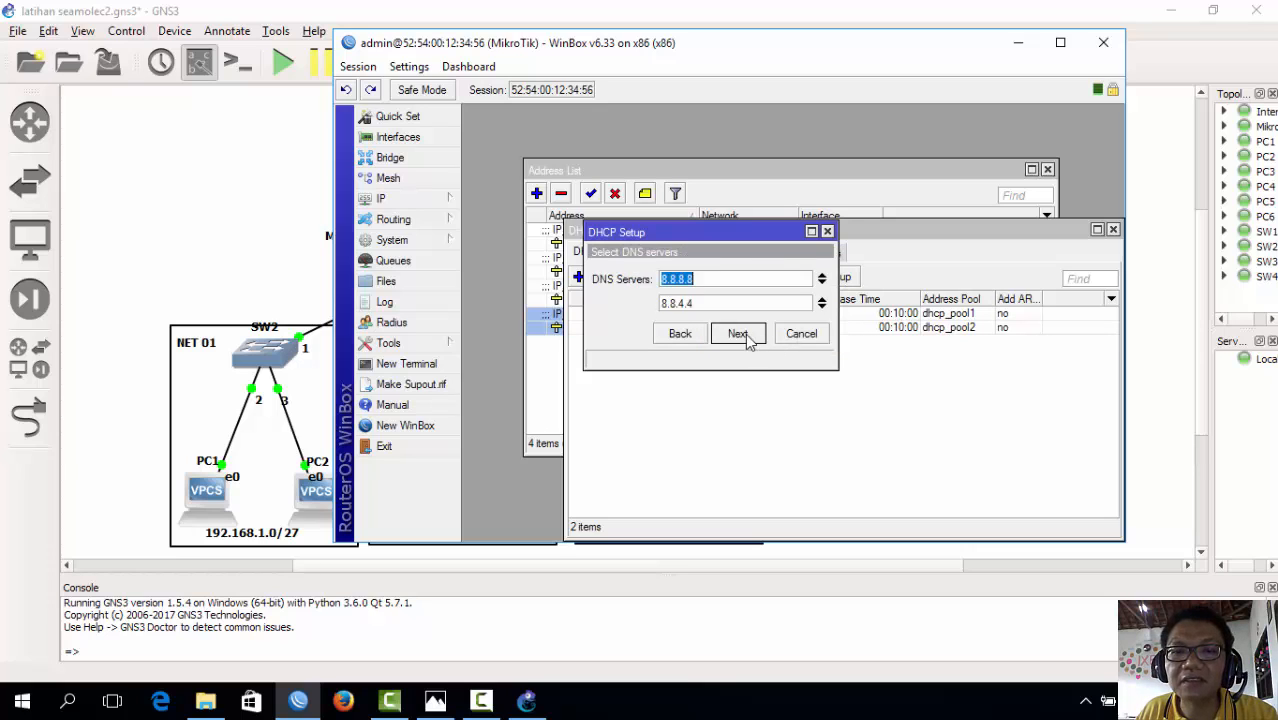
click(743, 336)
click(743, 336)
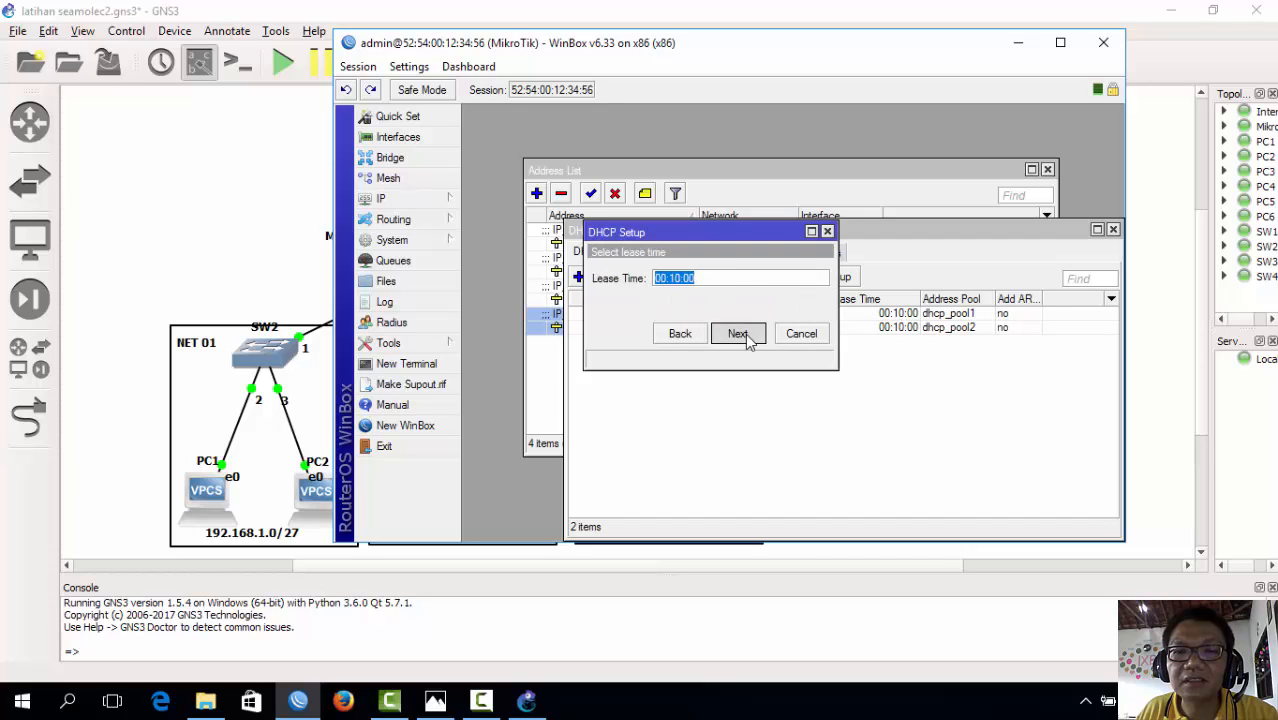
click(780, 316)
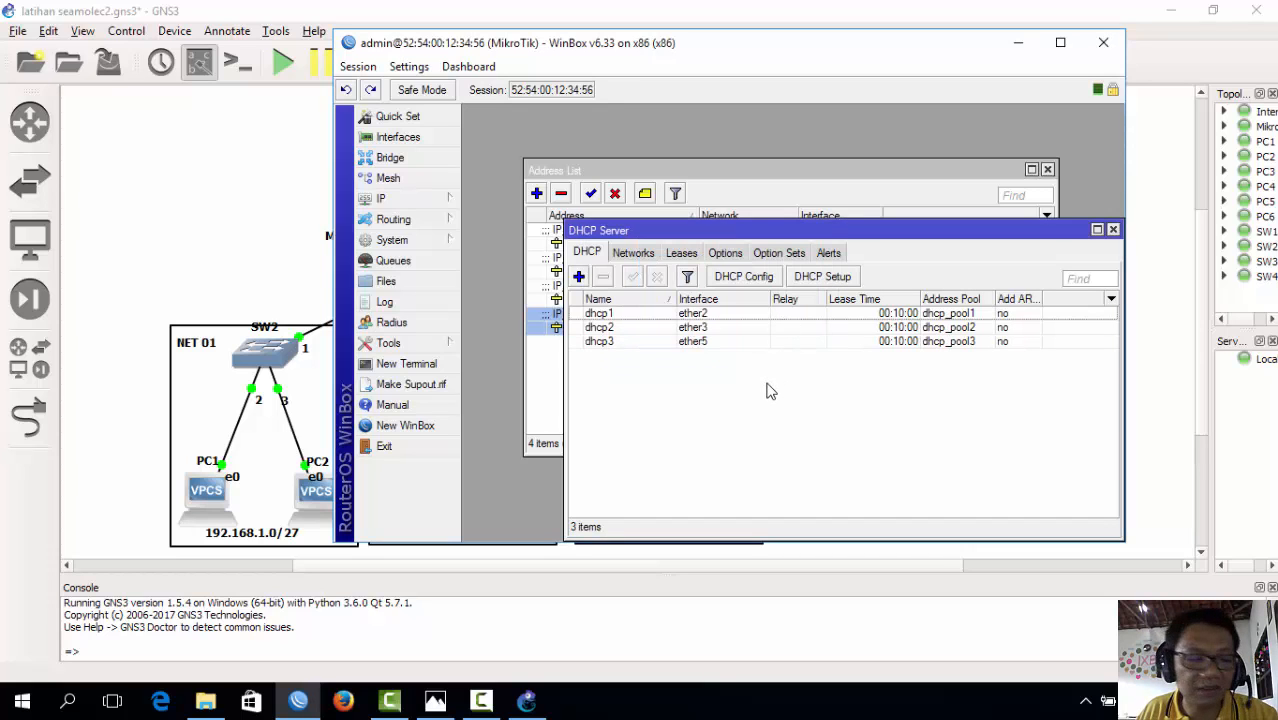
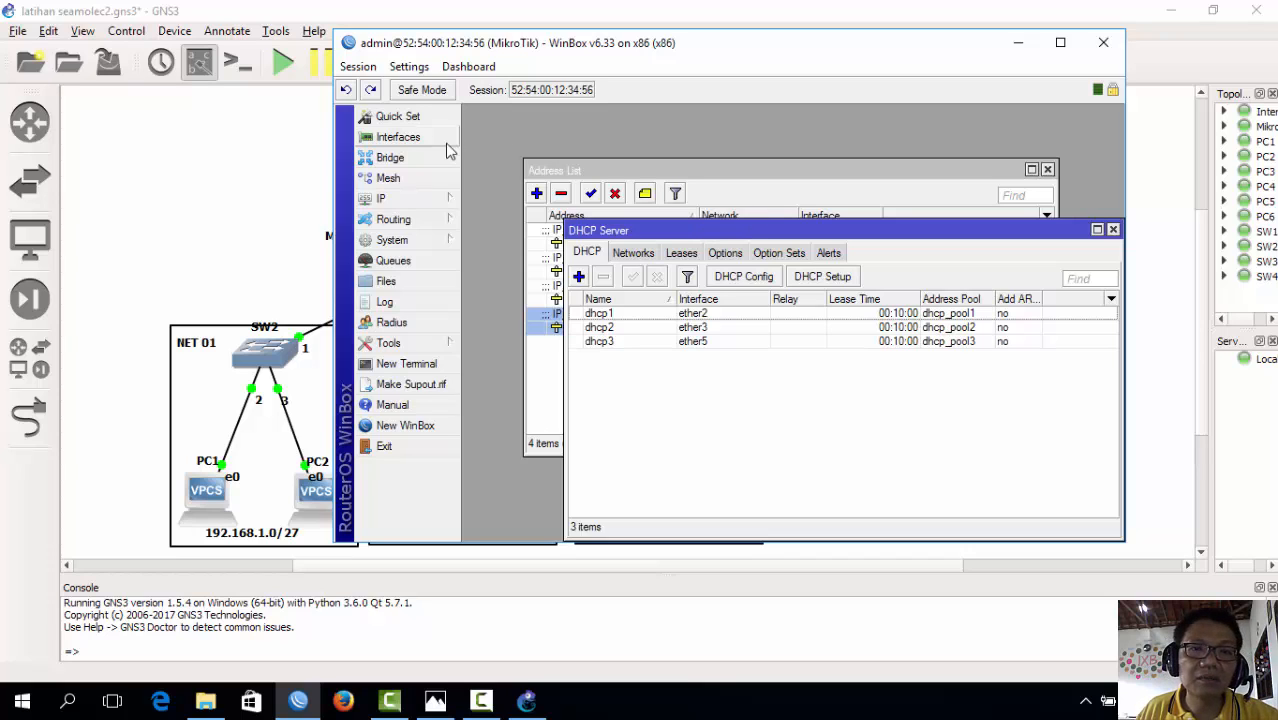
- Create a new firewall NAT rule on the srcnat chain with source address 192.168.1.0/27
click(435, 200)
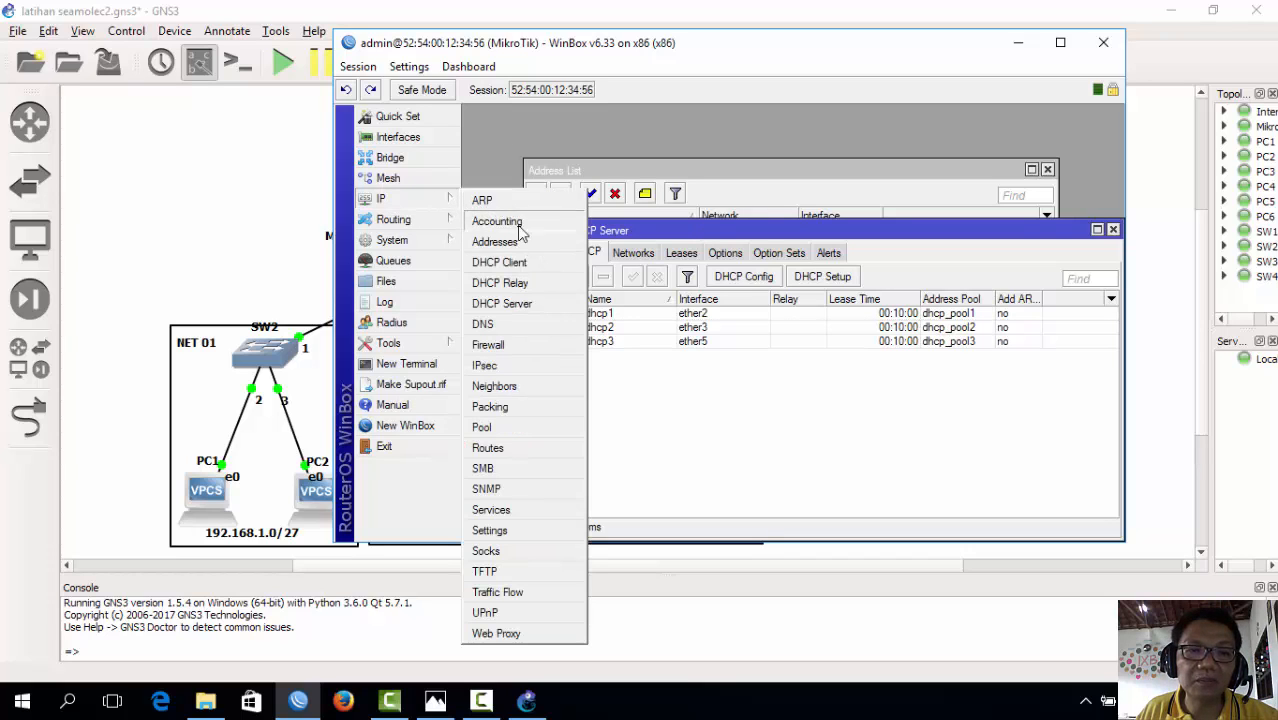
click(540, 344)
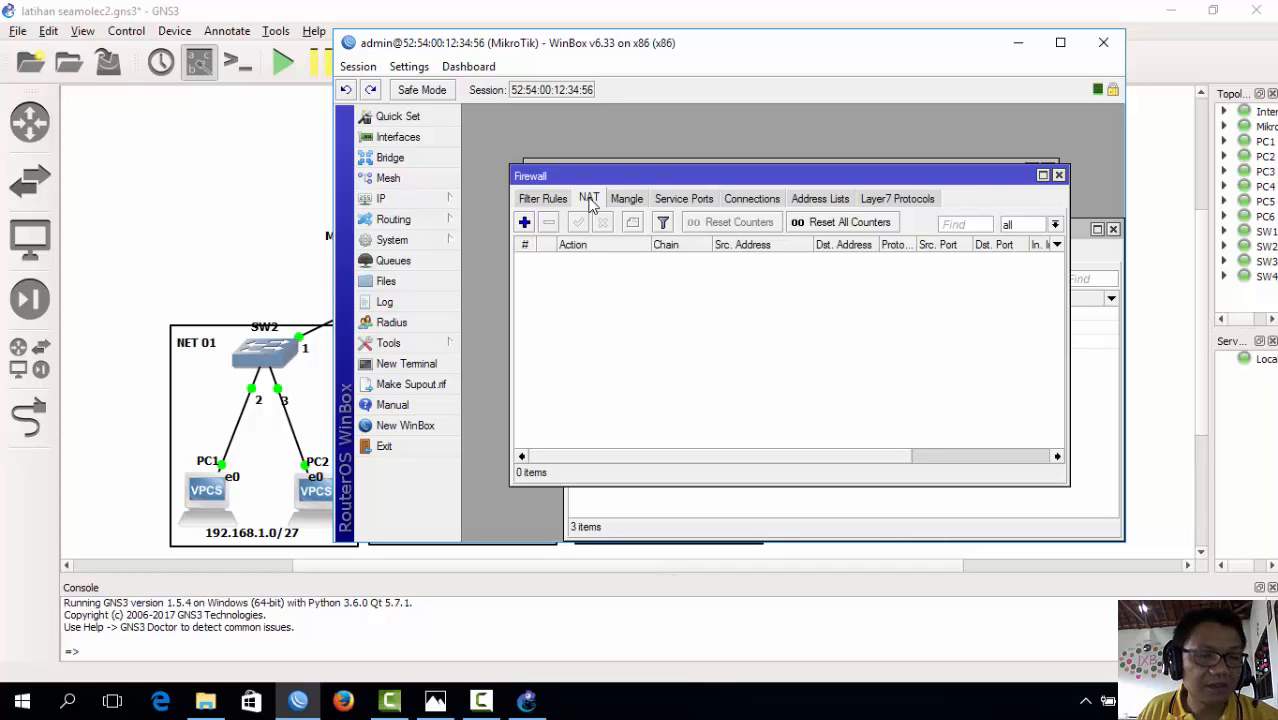
click(525, 223)
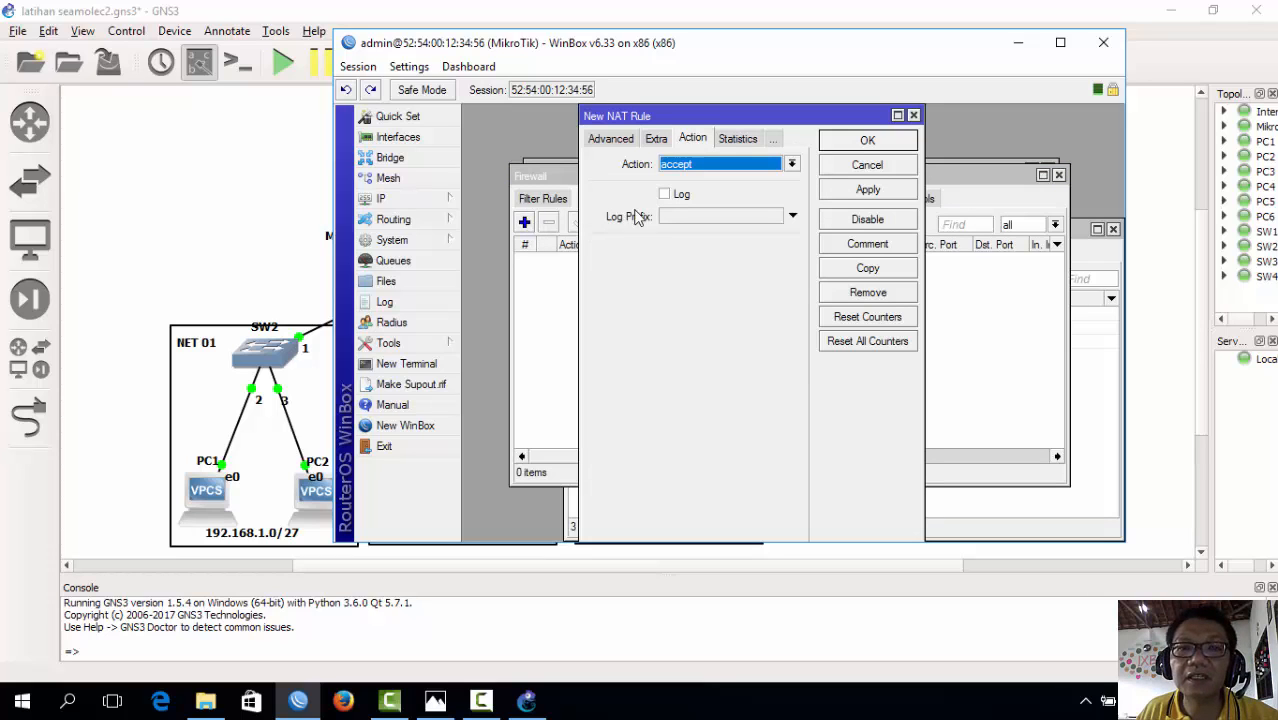
click(617, 145)
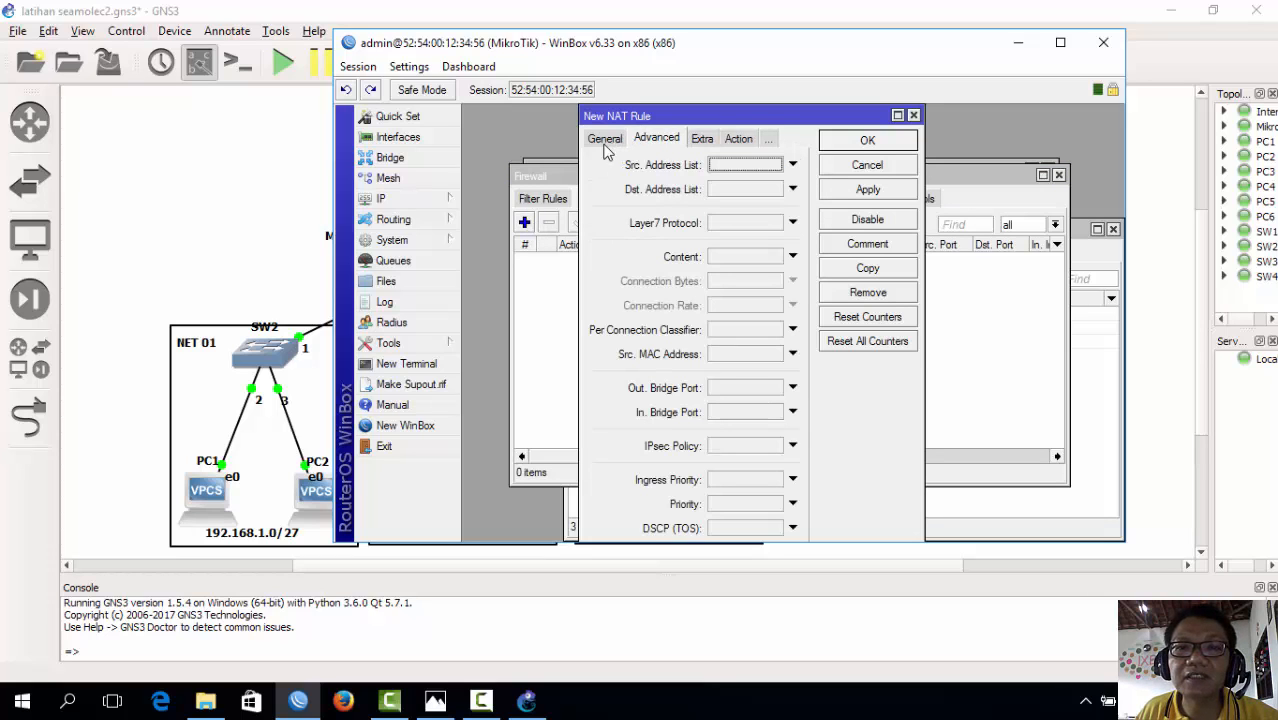
click(607, 141)
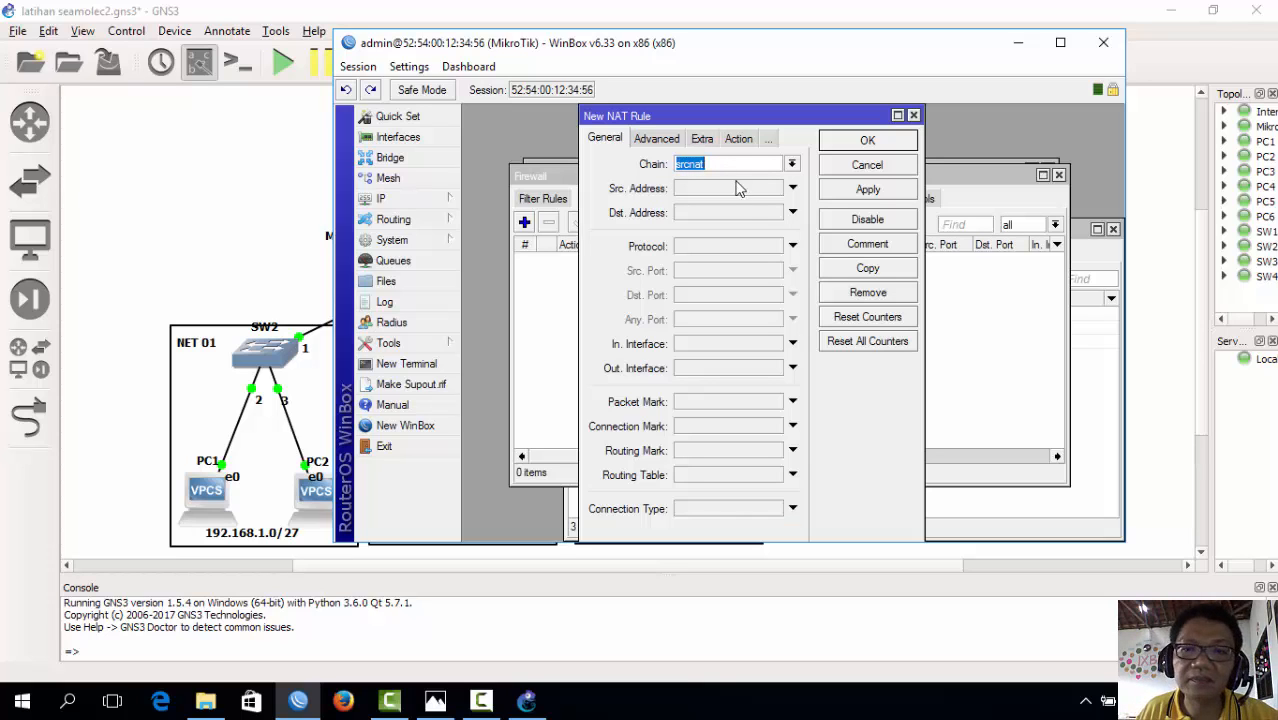
click(793, 189)
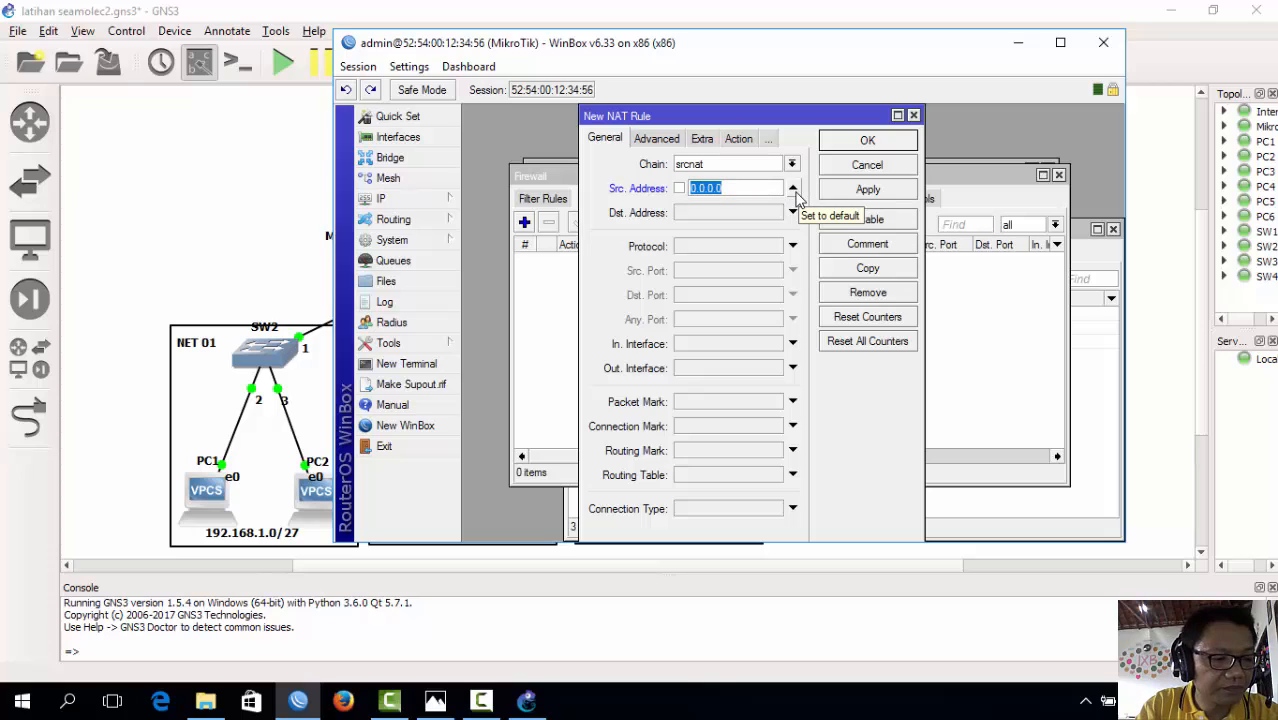
text(192)
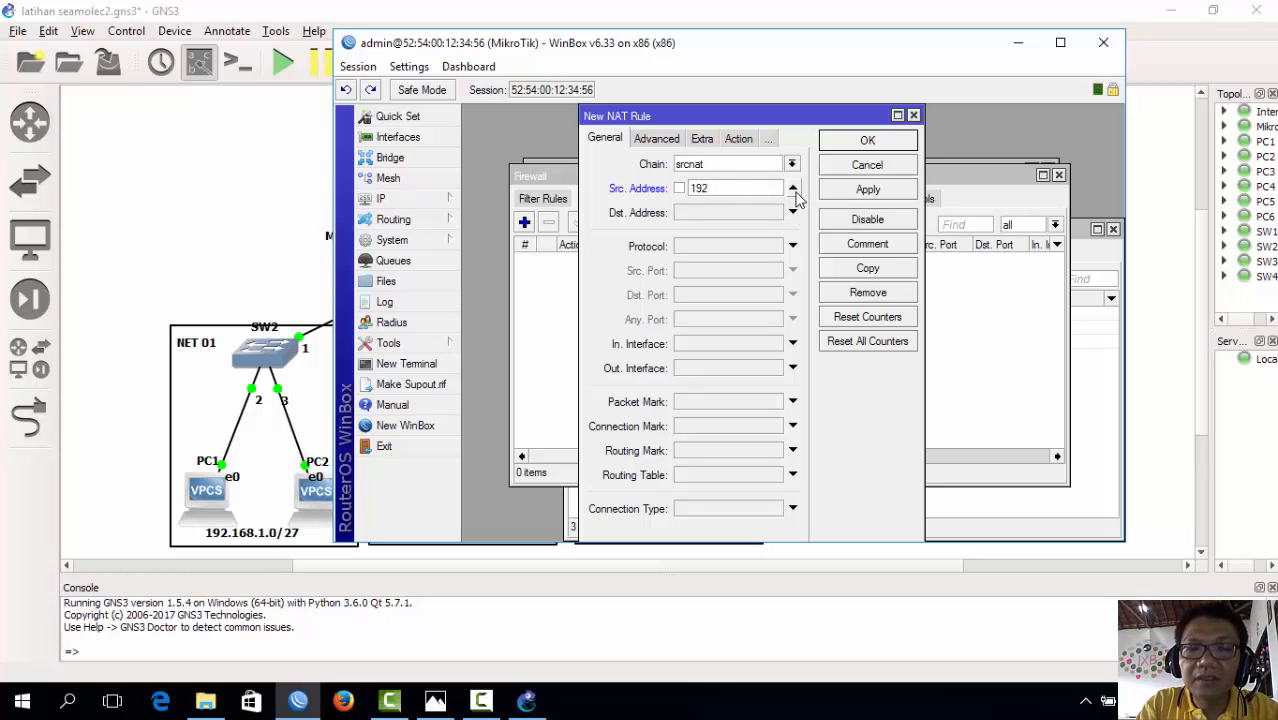
text(.168)
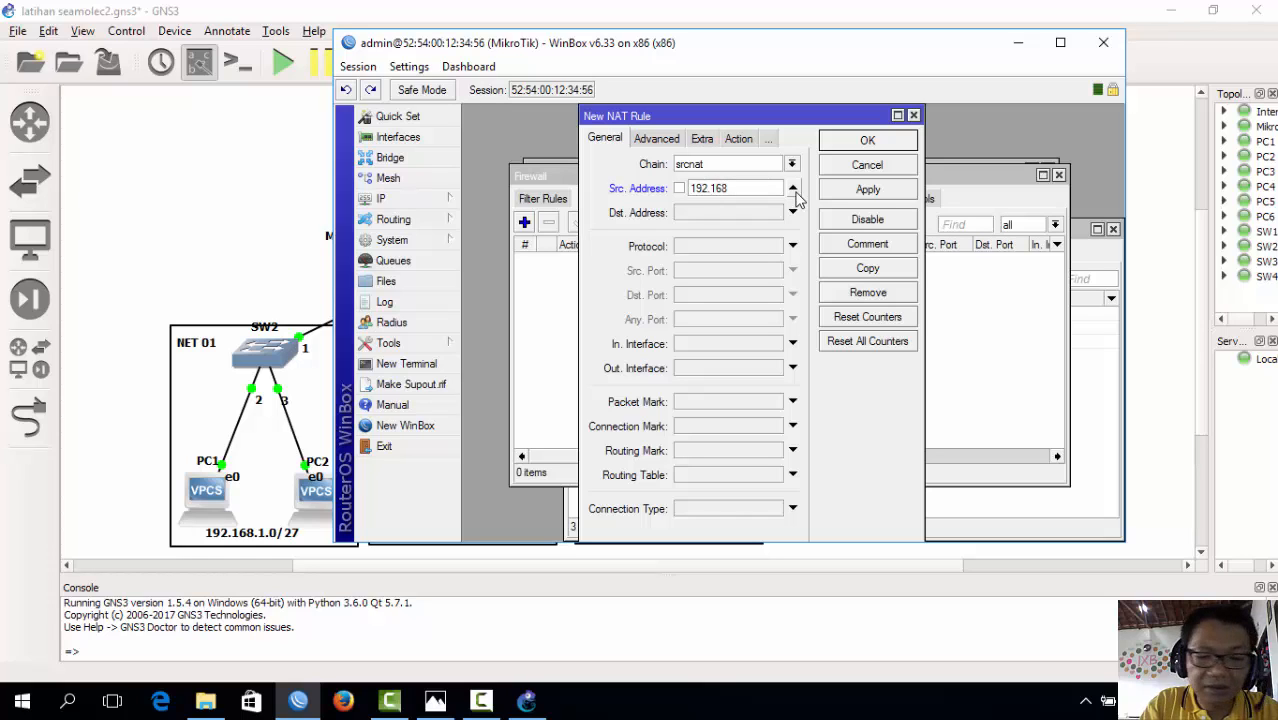
text(.1)
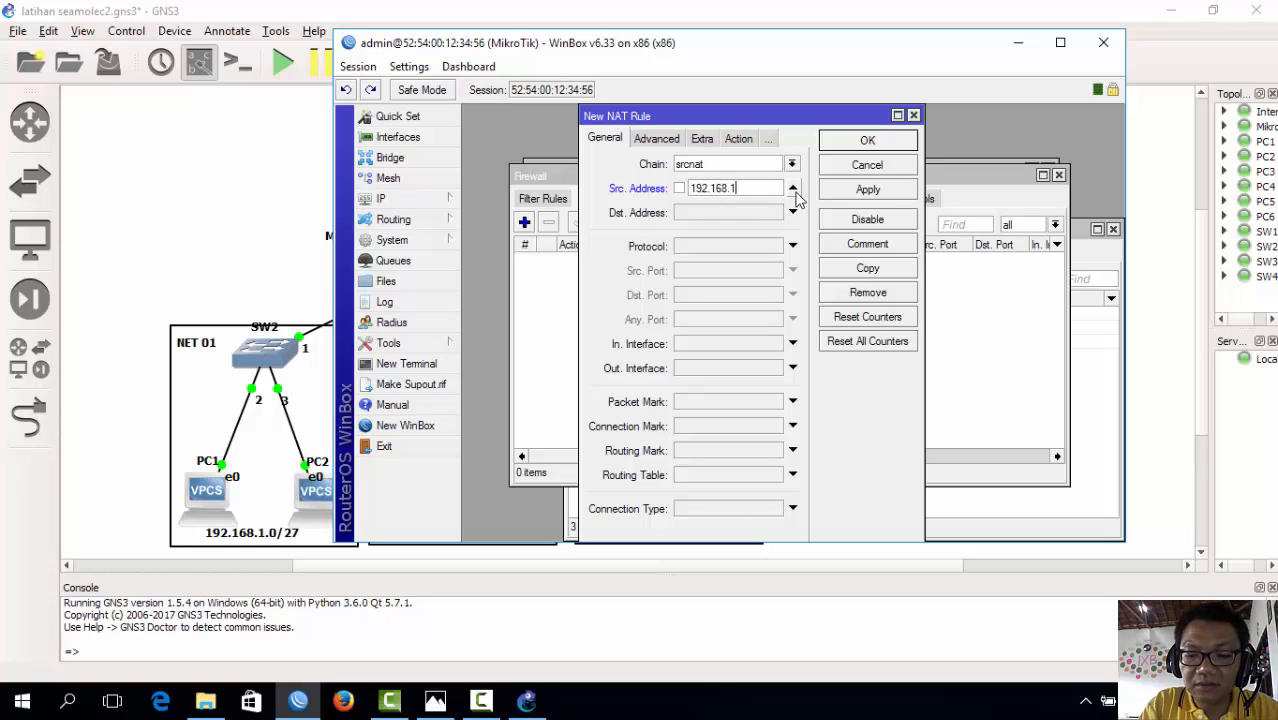
text(.0)
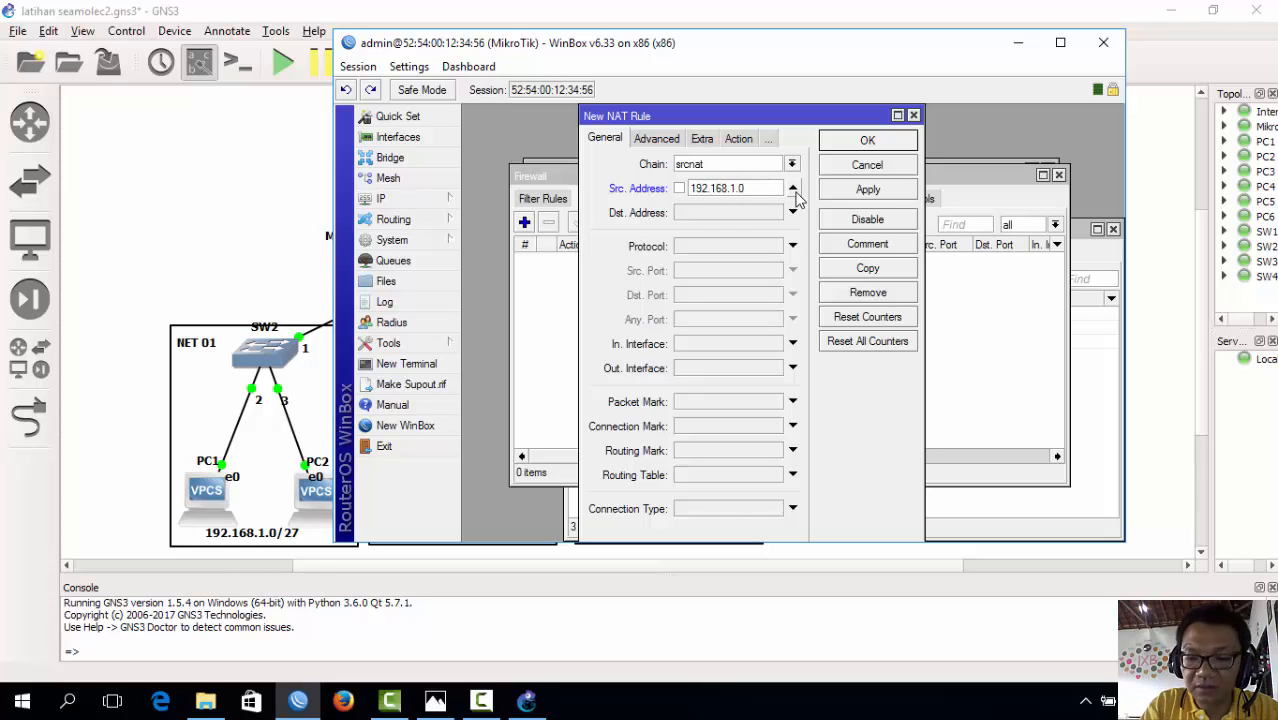
text(/27)
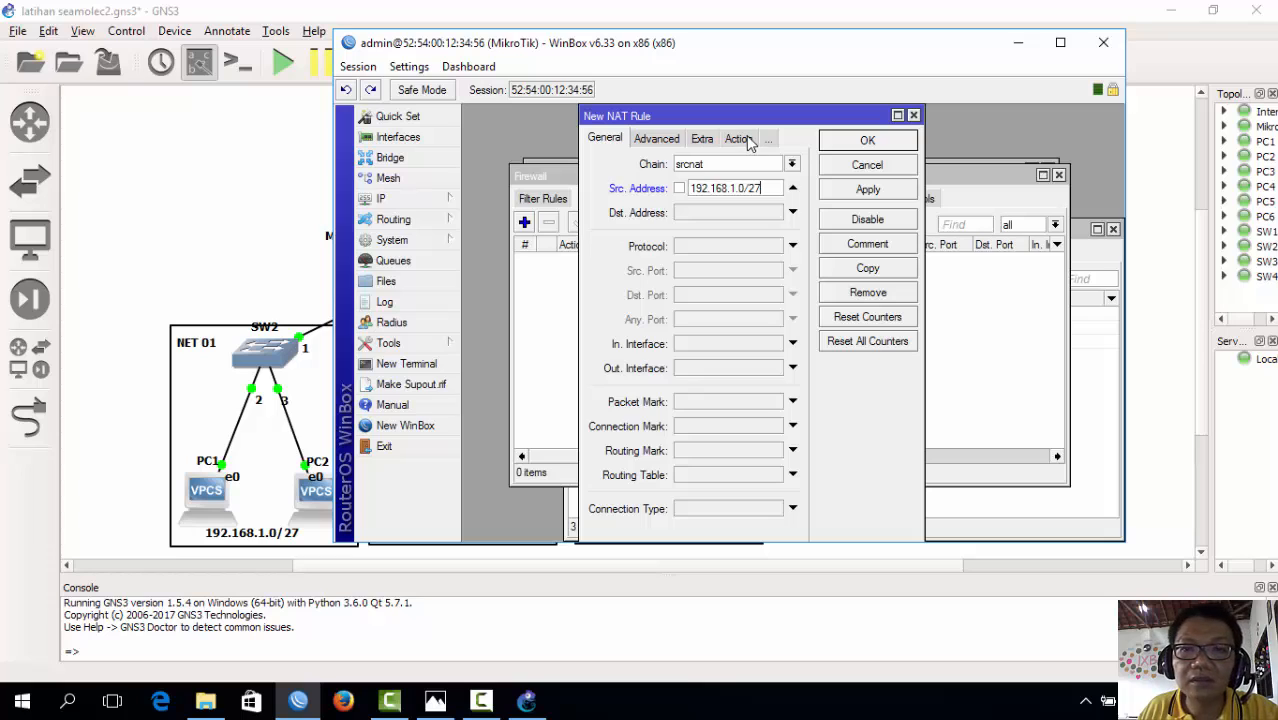
- Set the NAT rule's action to masquerade and apply the rule
click(745, 142)
click(790, 165)
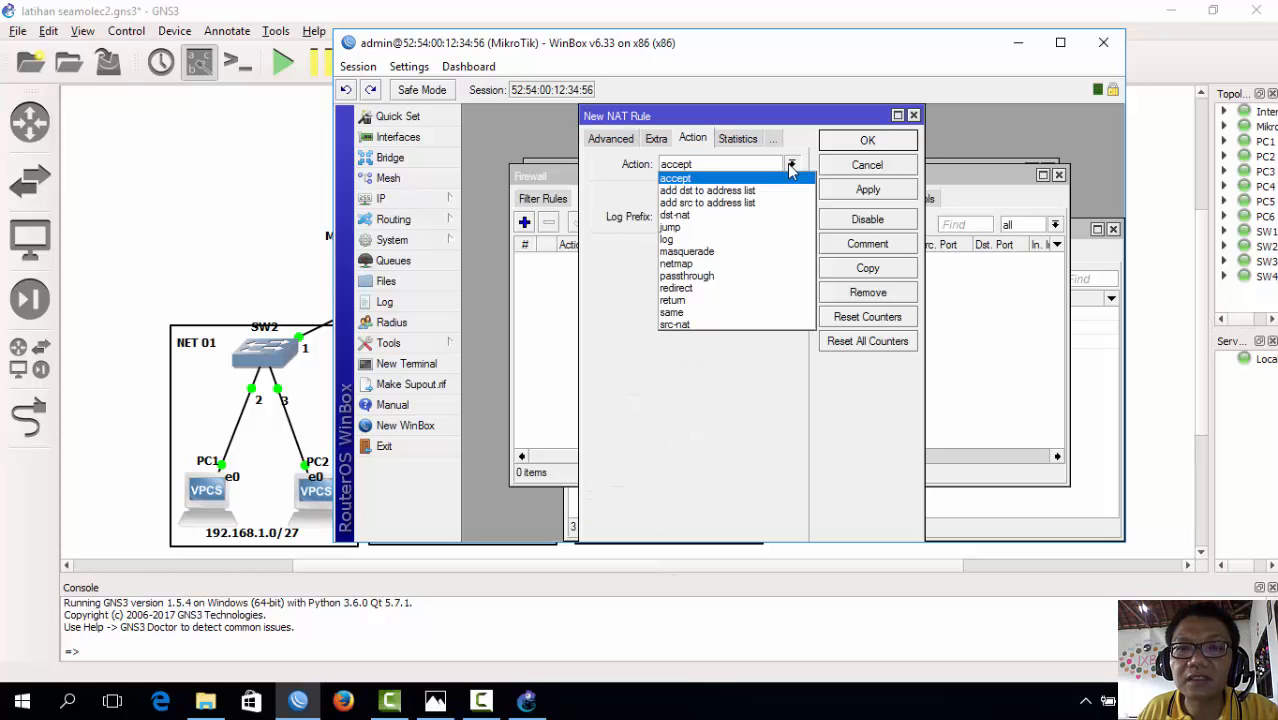
click(757, 252)
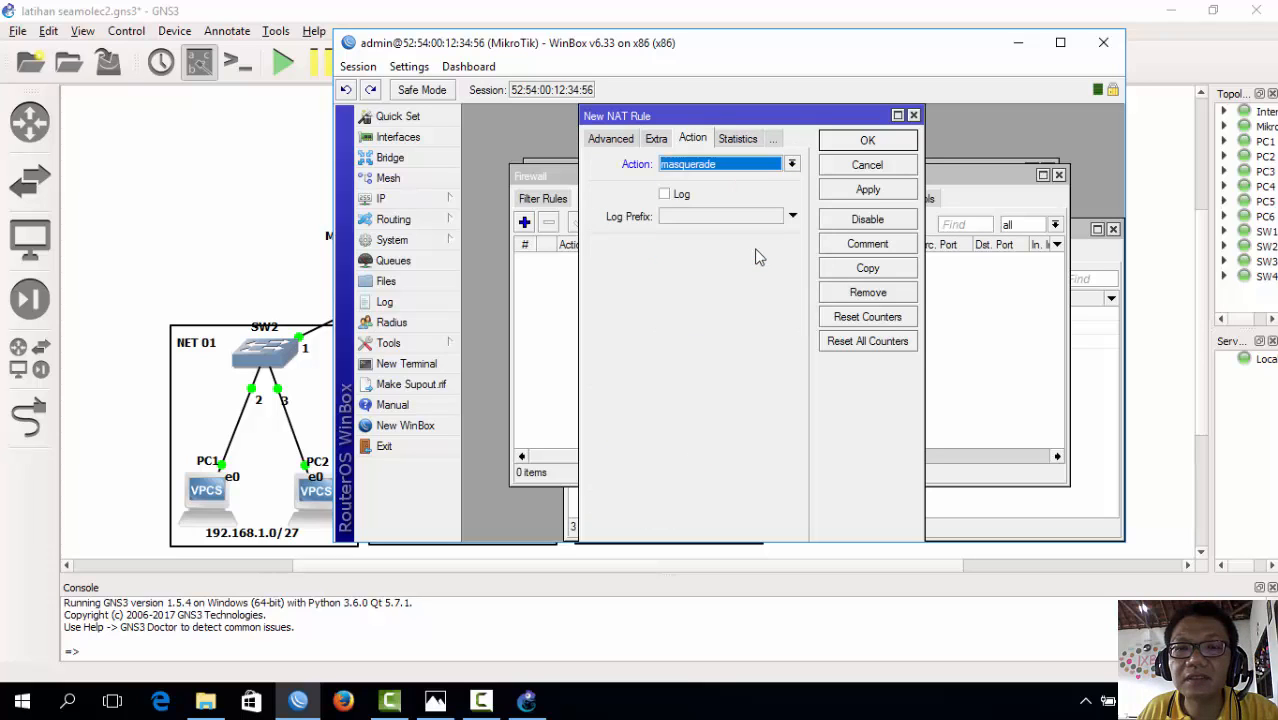
click(870, 192)
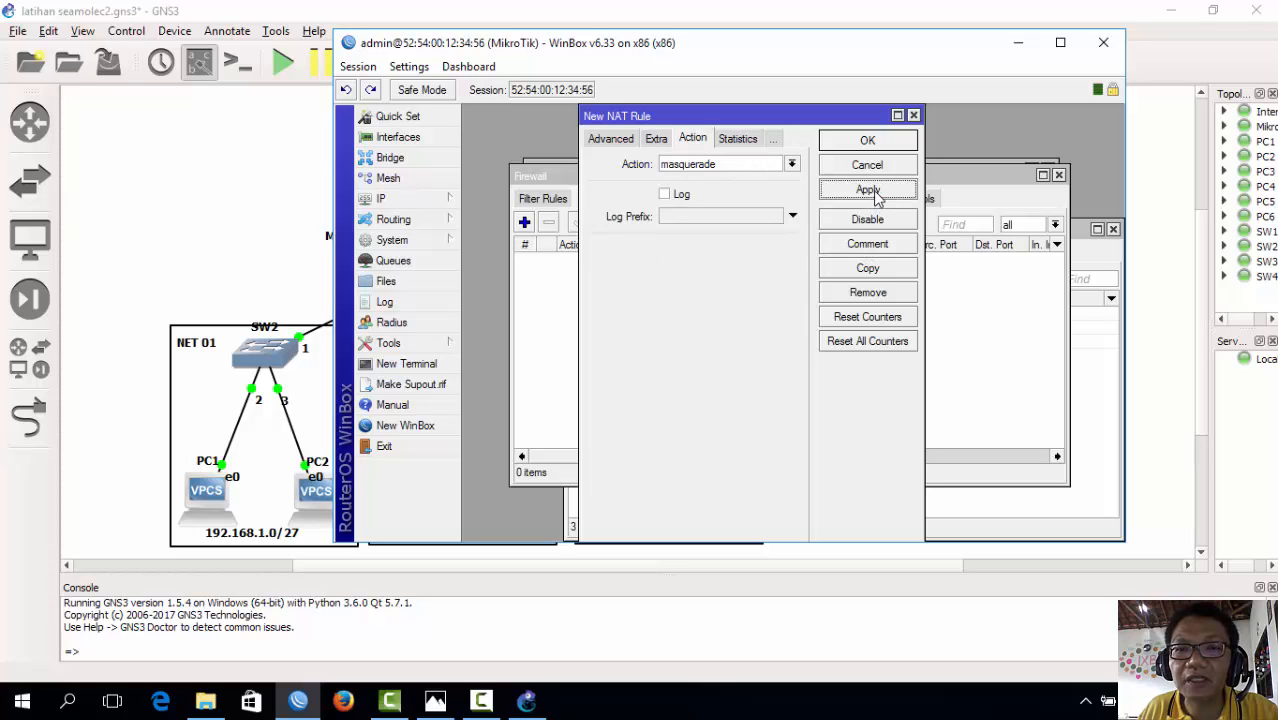
- Add the comment NAT_LAN_NET01 to the 192.168.1.0/27 NAT rule, and save and close the rule
click(867, 244)
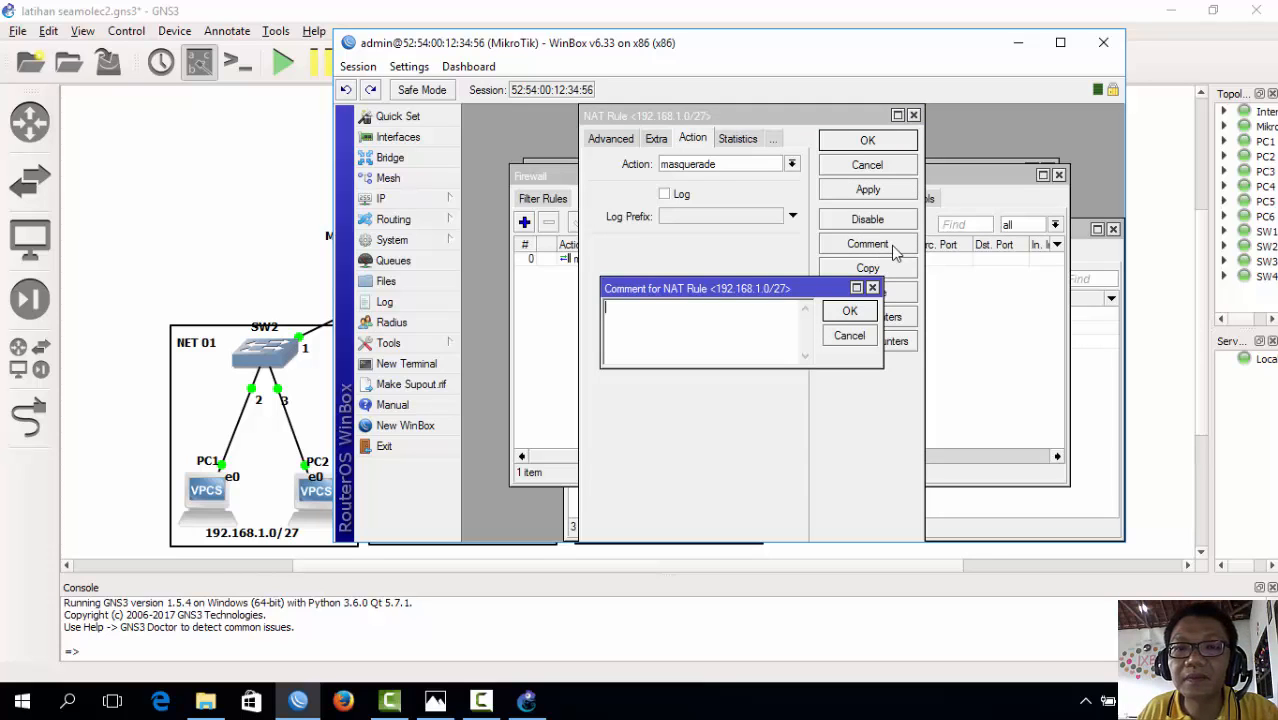
click(761, 334)
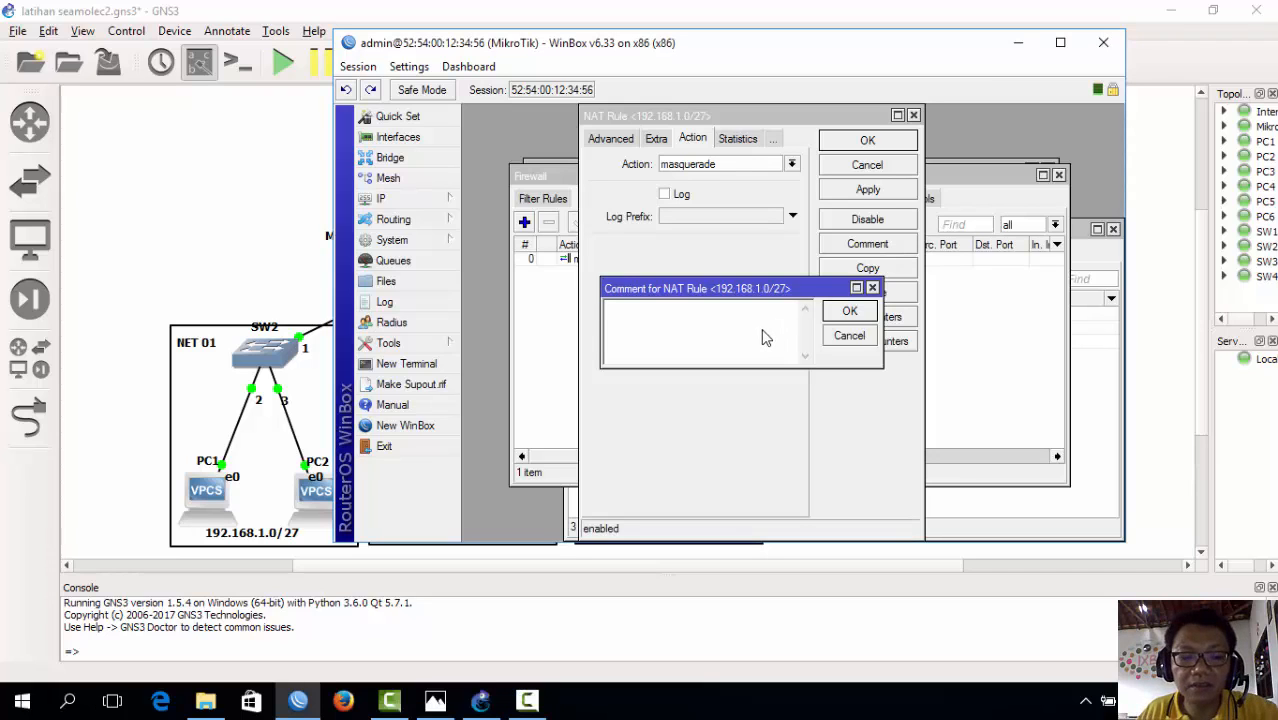
text(NAT)
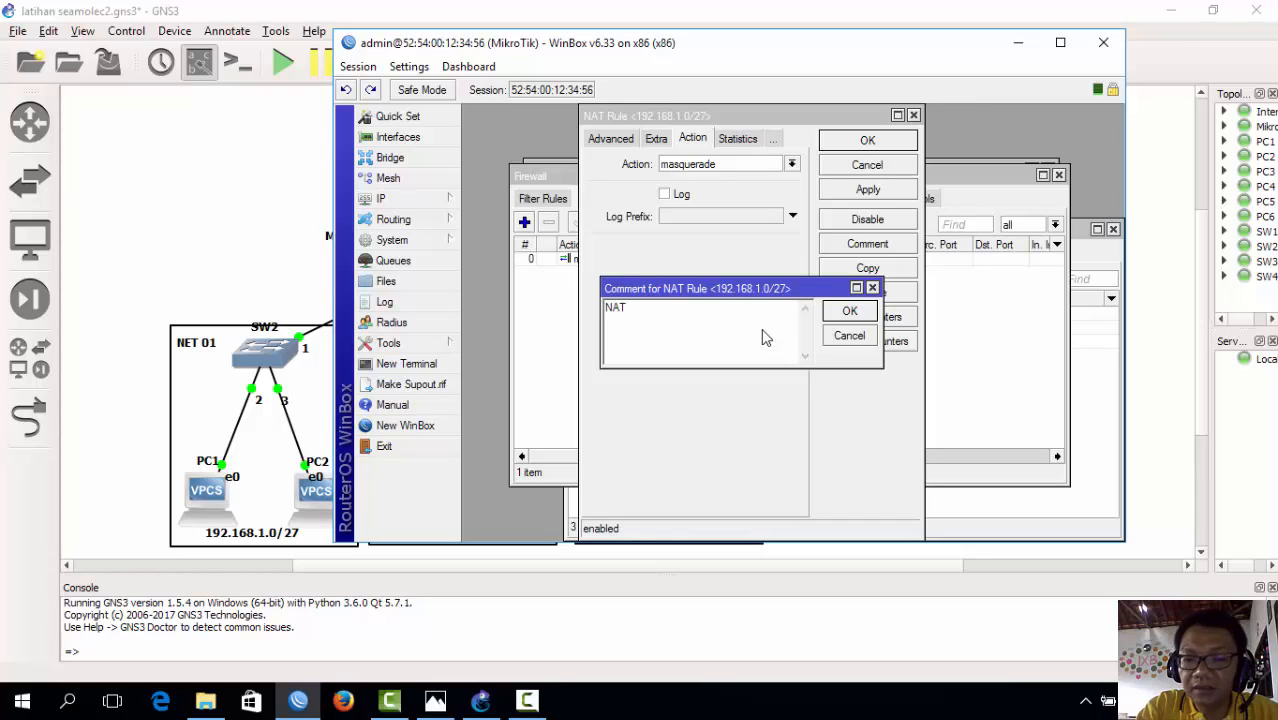
text(_)
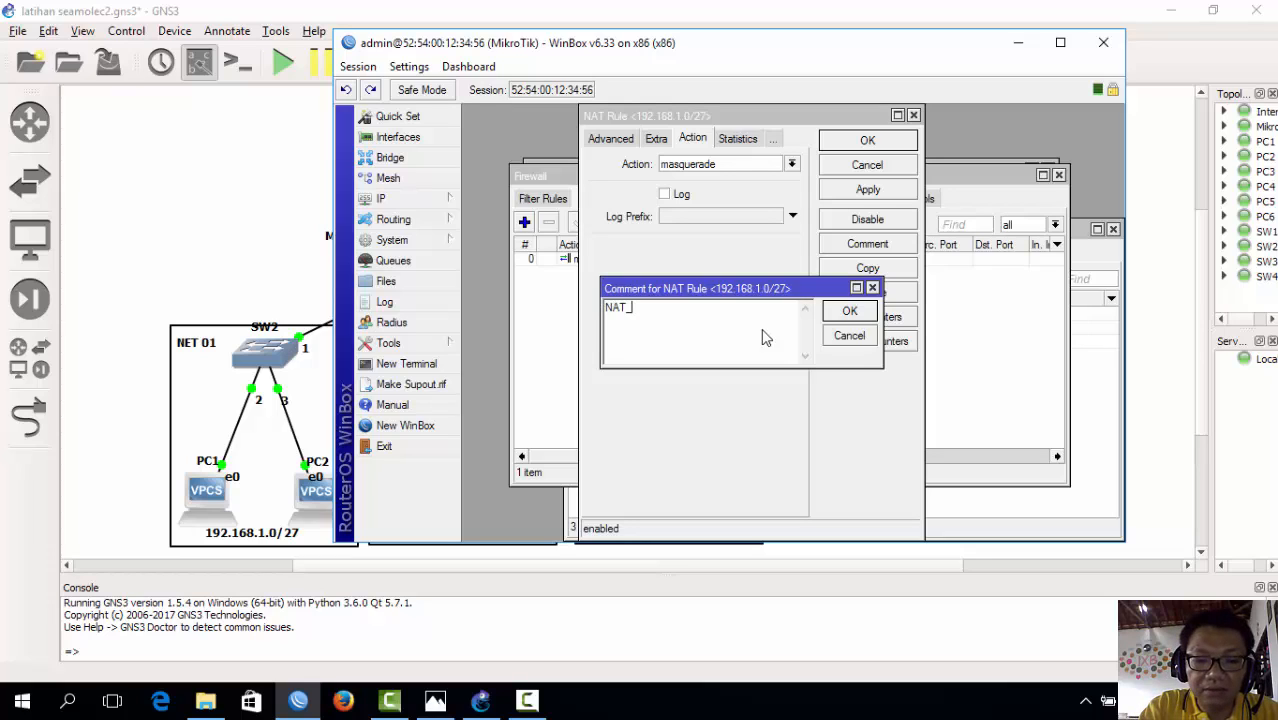
text(LAN)
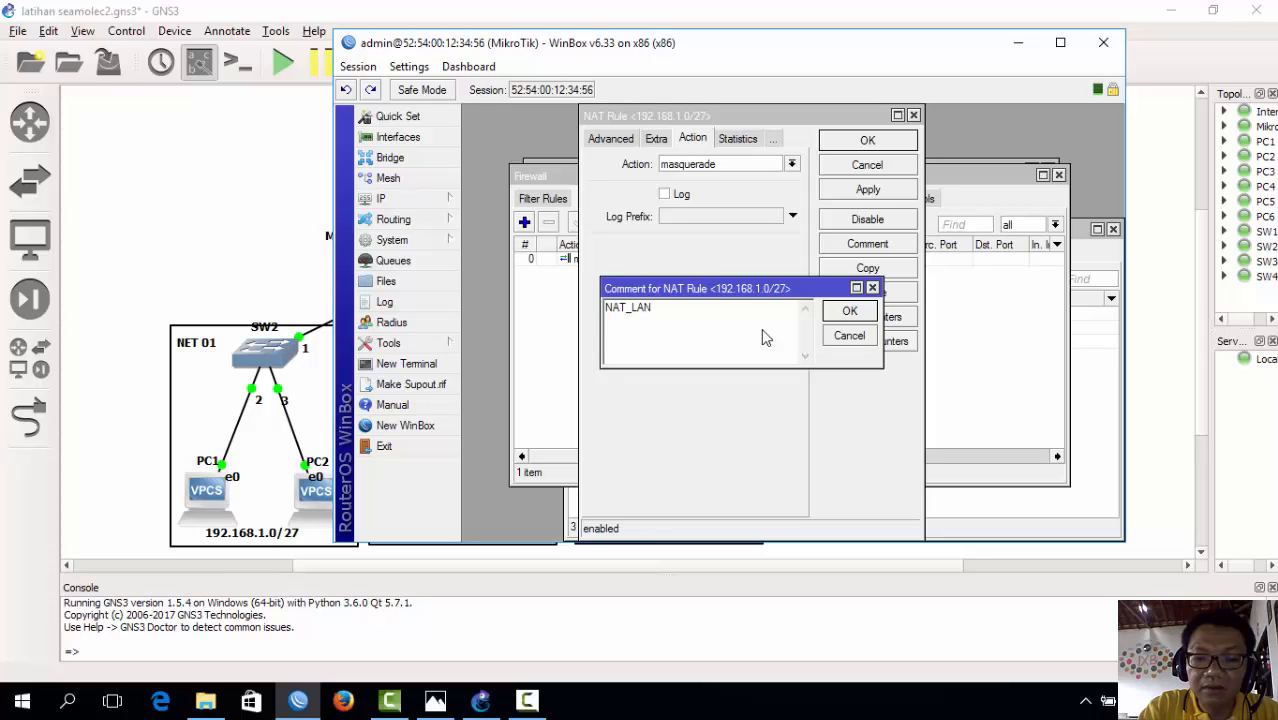
text(_)
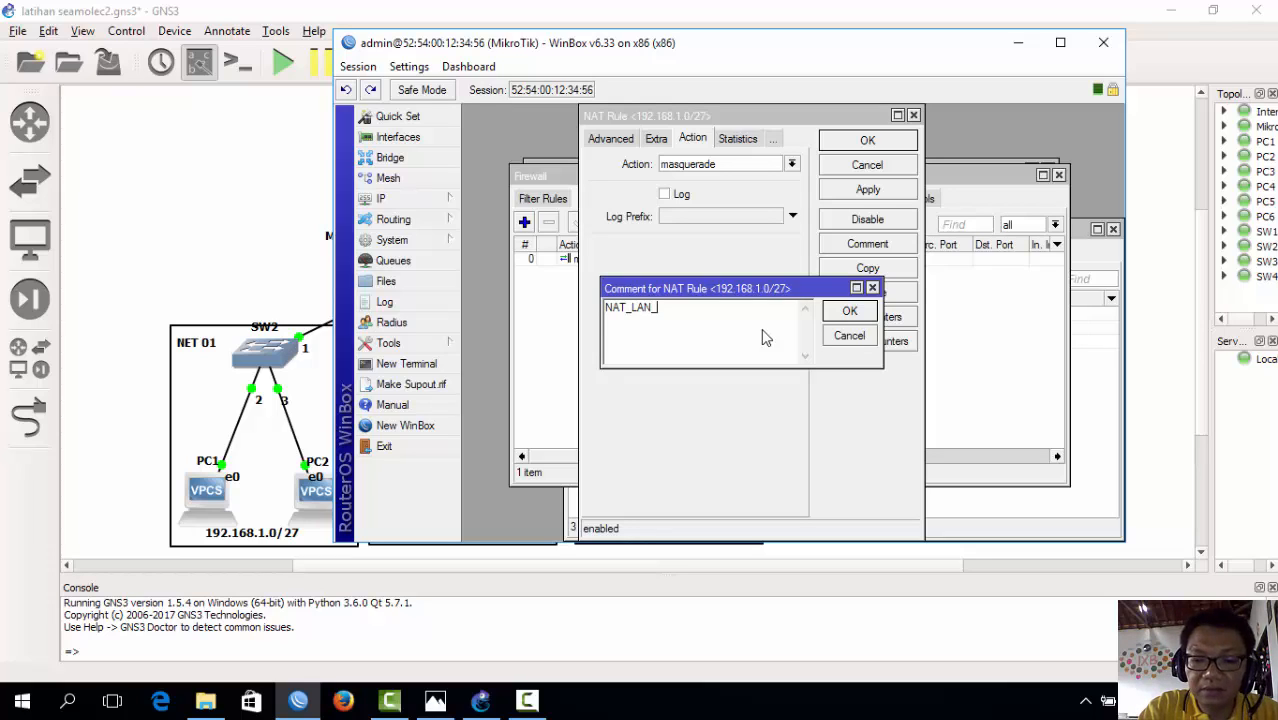
text(NET)
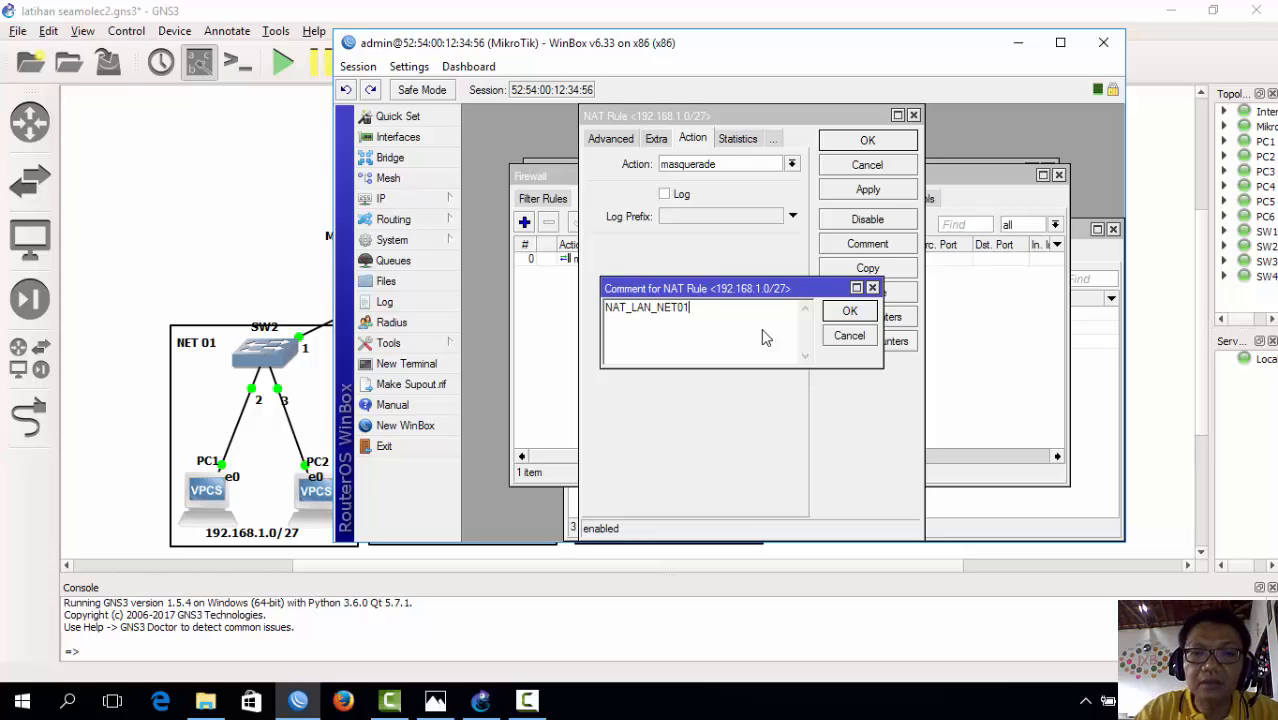
text(01)
click(868, 314)
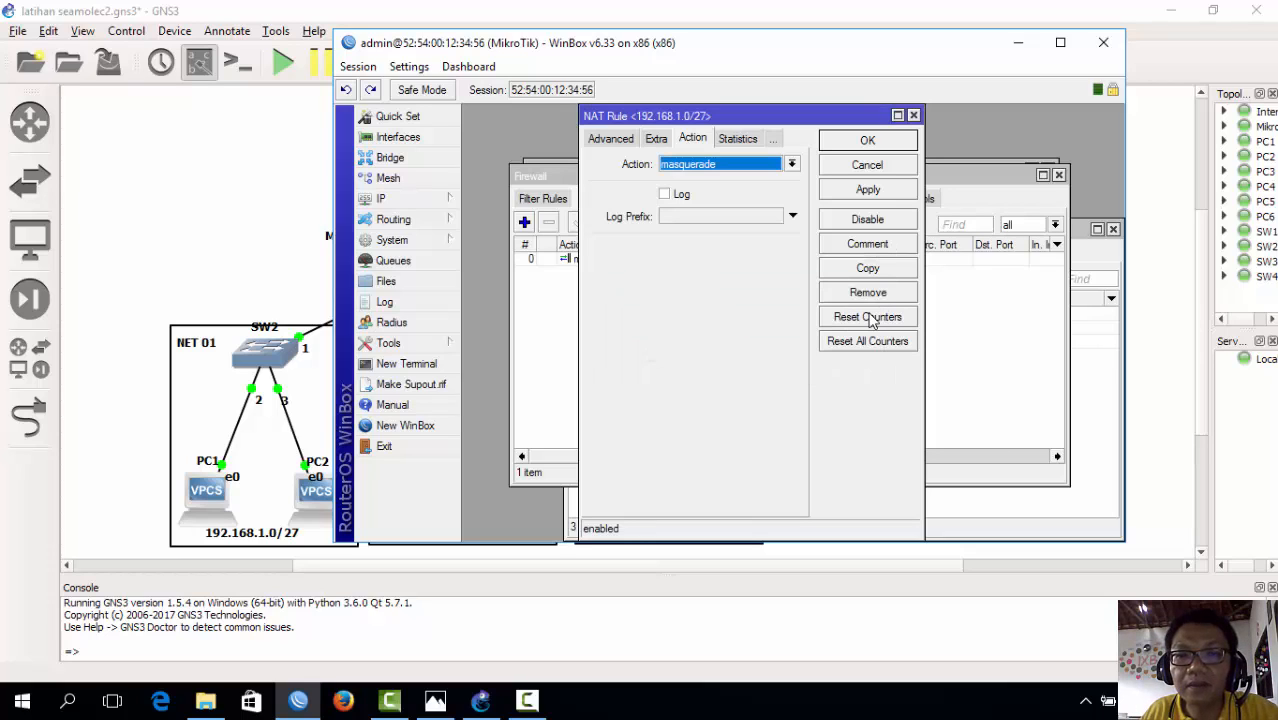
click(888, 199)
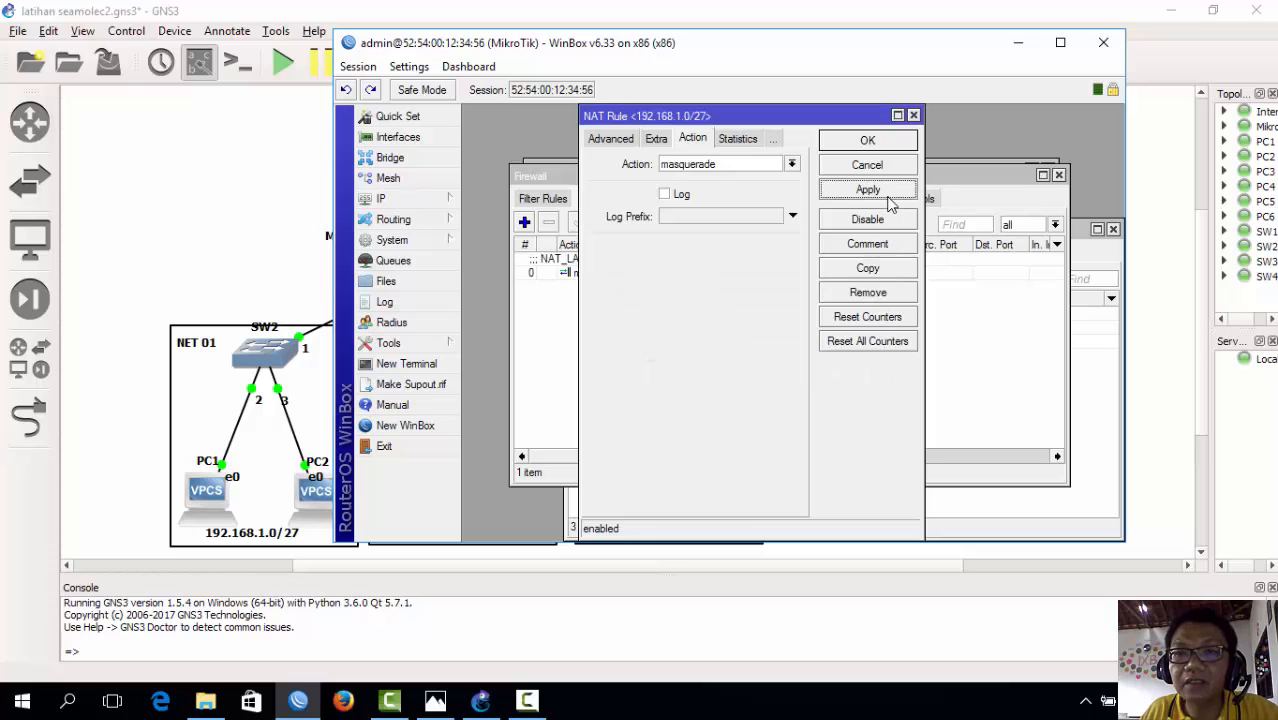
click(890, 146)
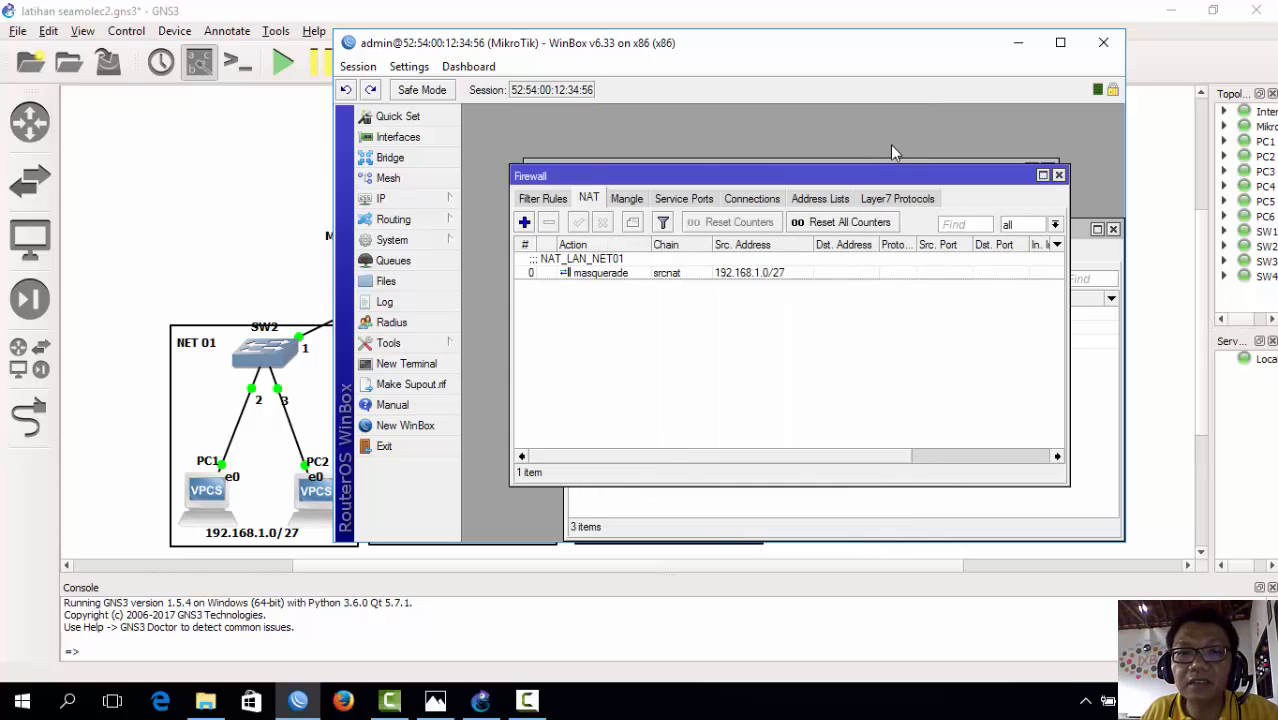
- Create another firewall NAT rule on the srcnat chain with source address 192.168.2.0/27
click(525, 223)
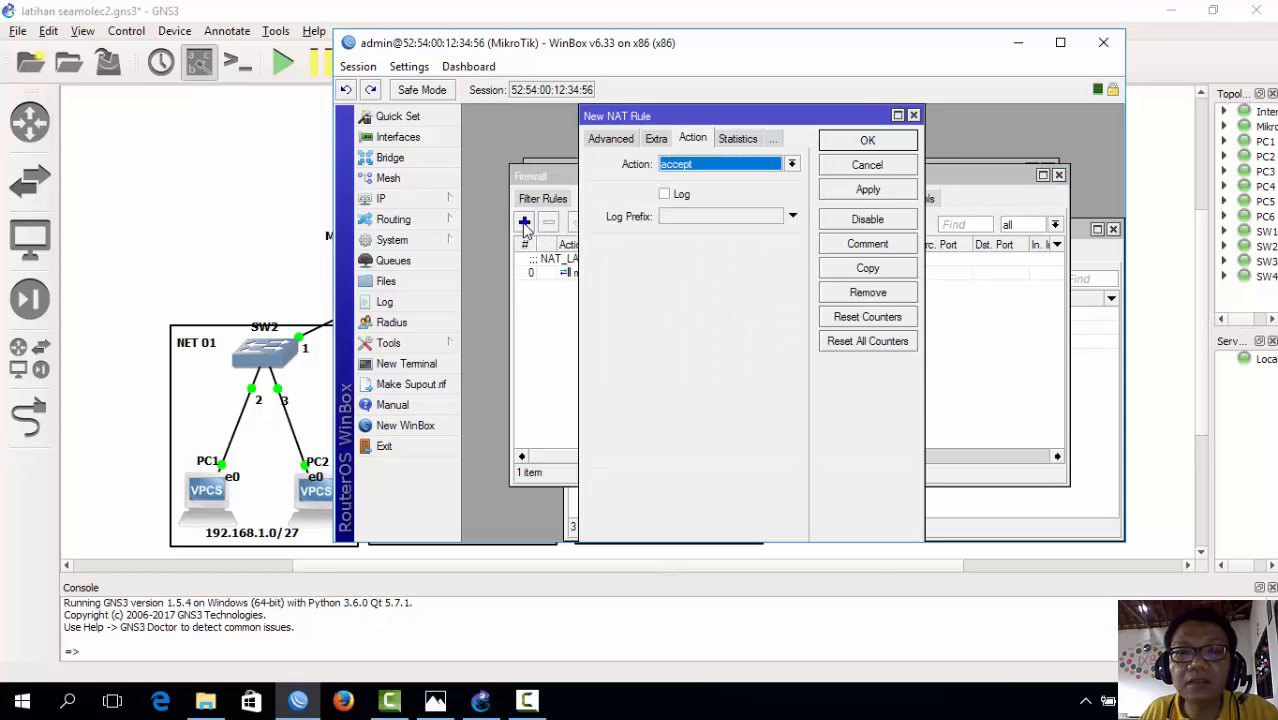
click(612, 139)
click(605, 138)
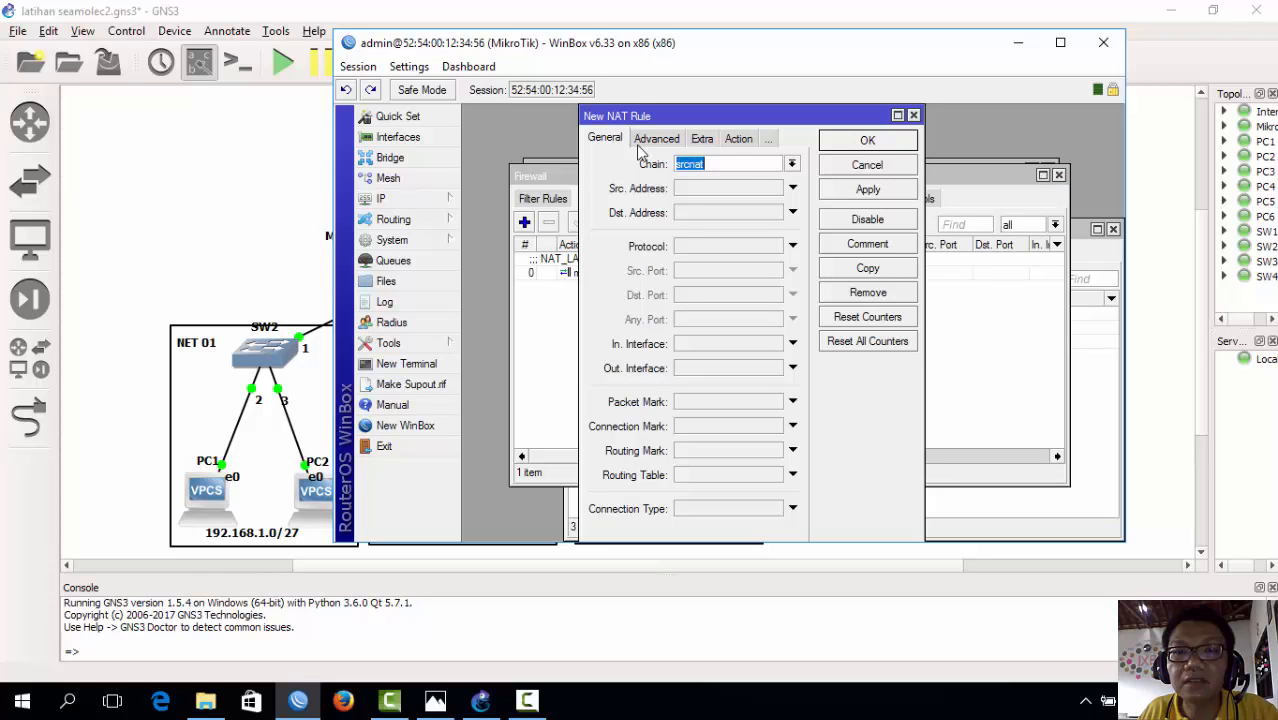
click(792, 190)
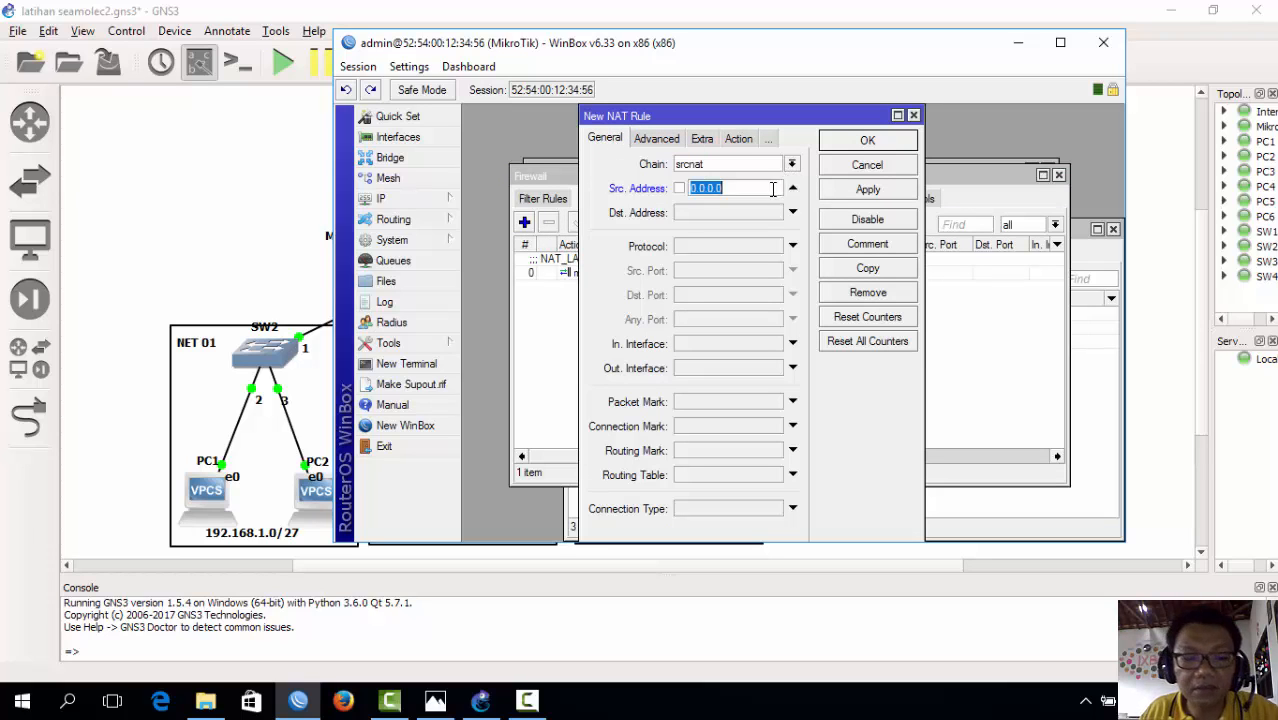
text(192.168)
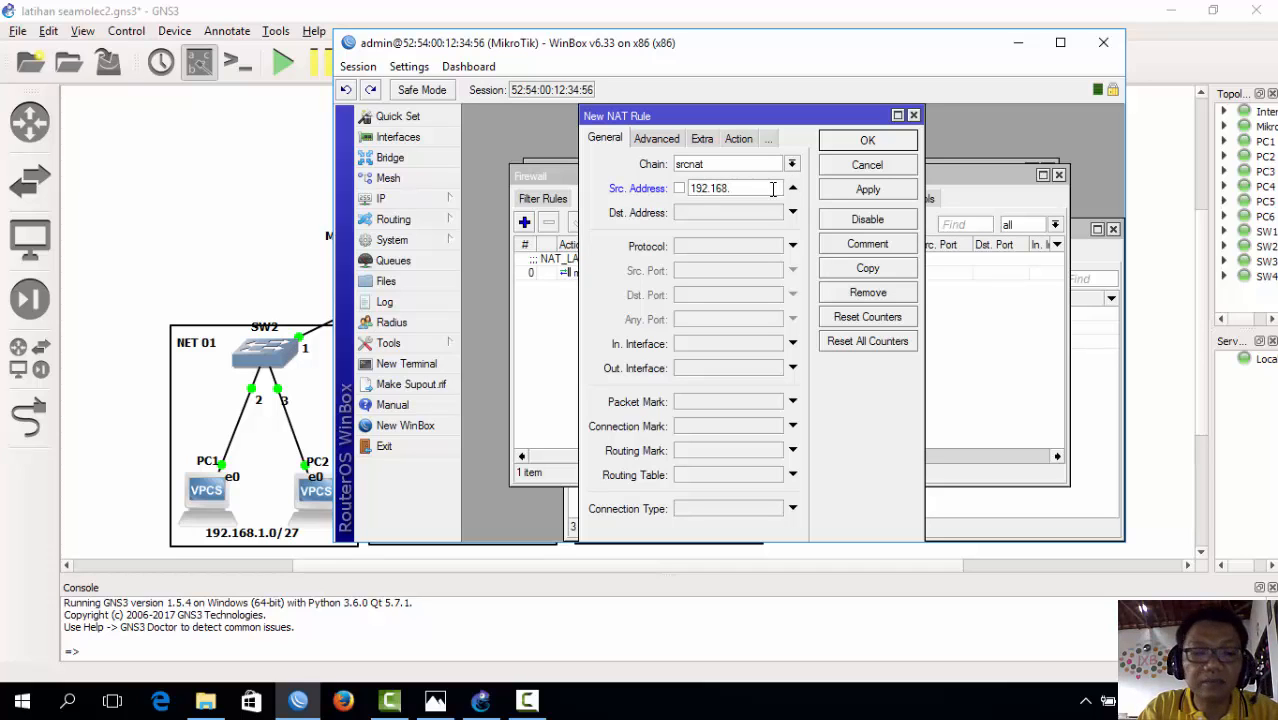
text(.2)
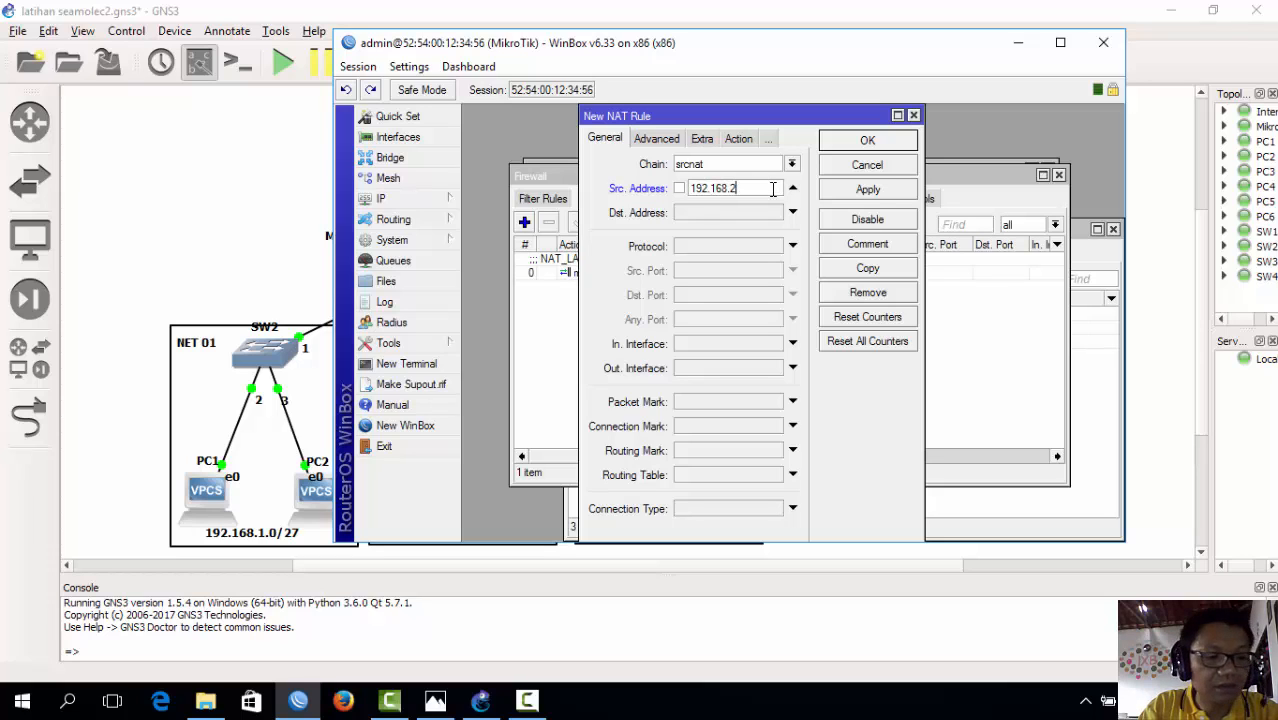
text(.0)
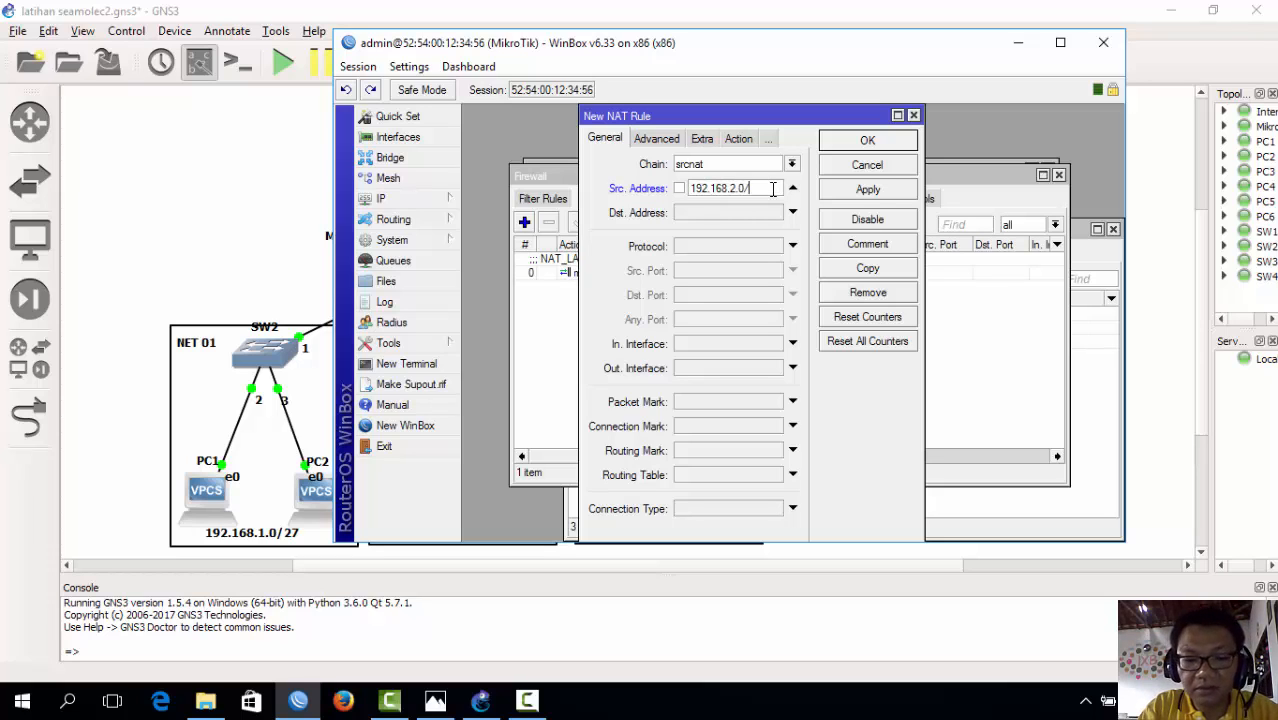
text(/27)
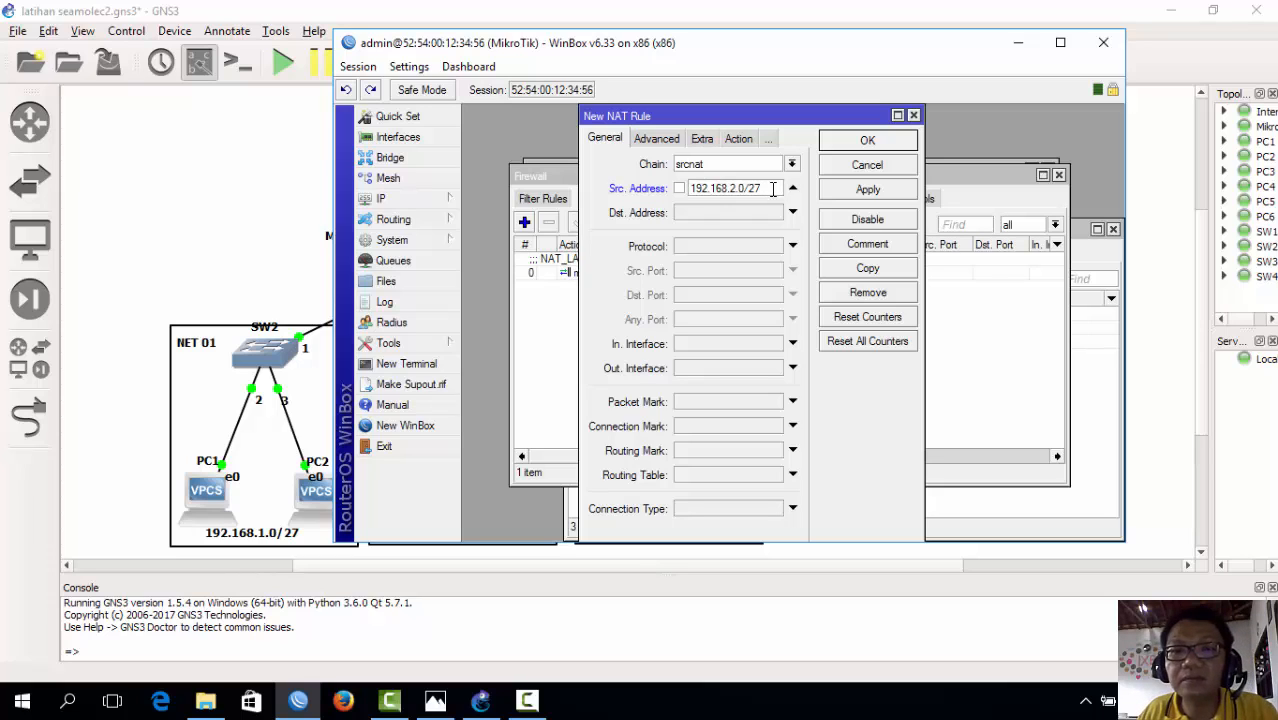
- Set the 192.168.2.0/27 NAT rule's action to masquerade and apply it
click(744, 140)
click(792, 164)
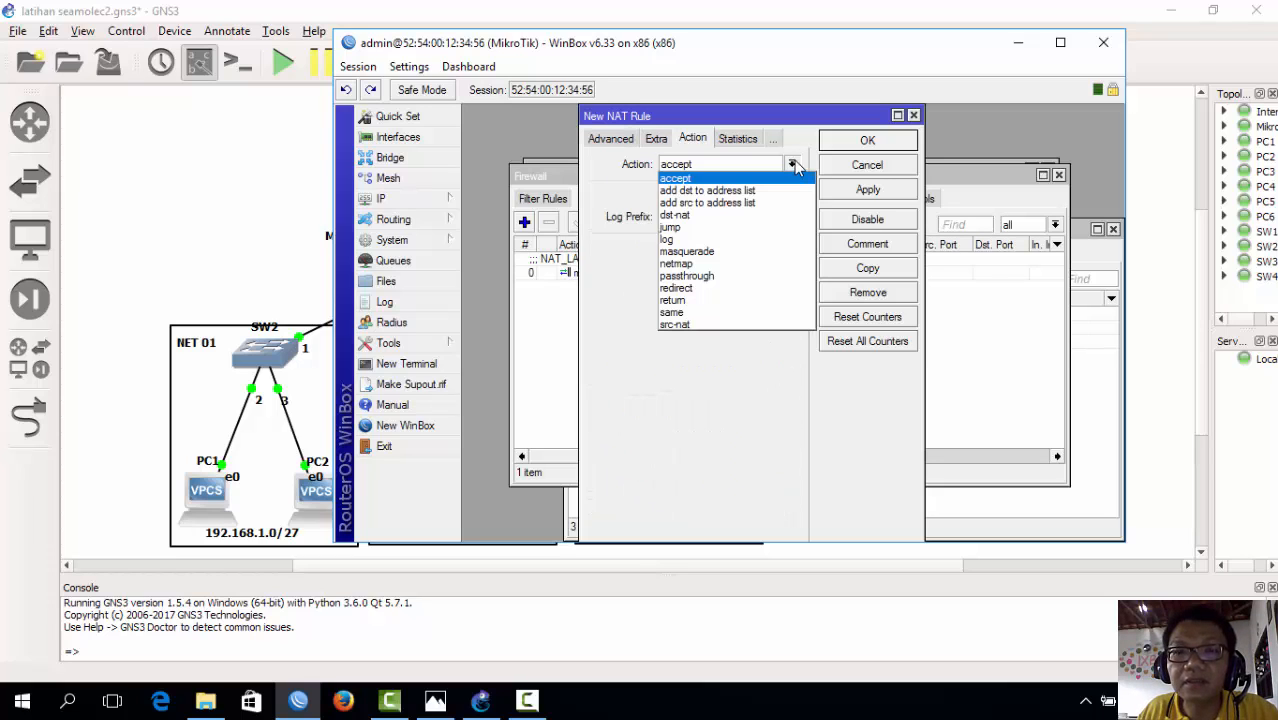
click(736, 251)
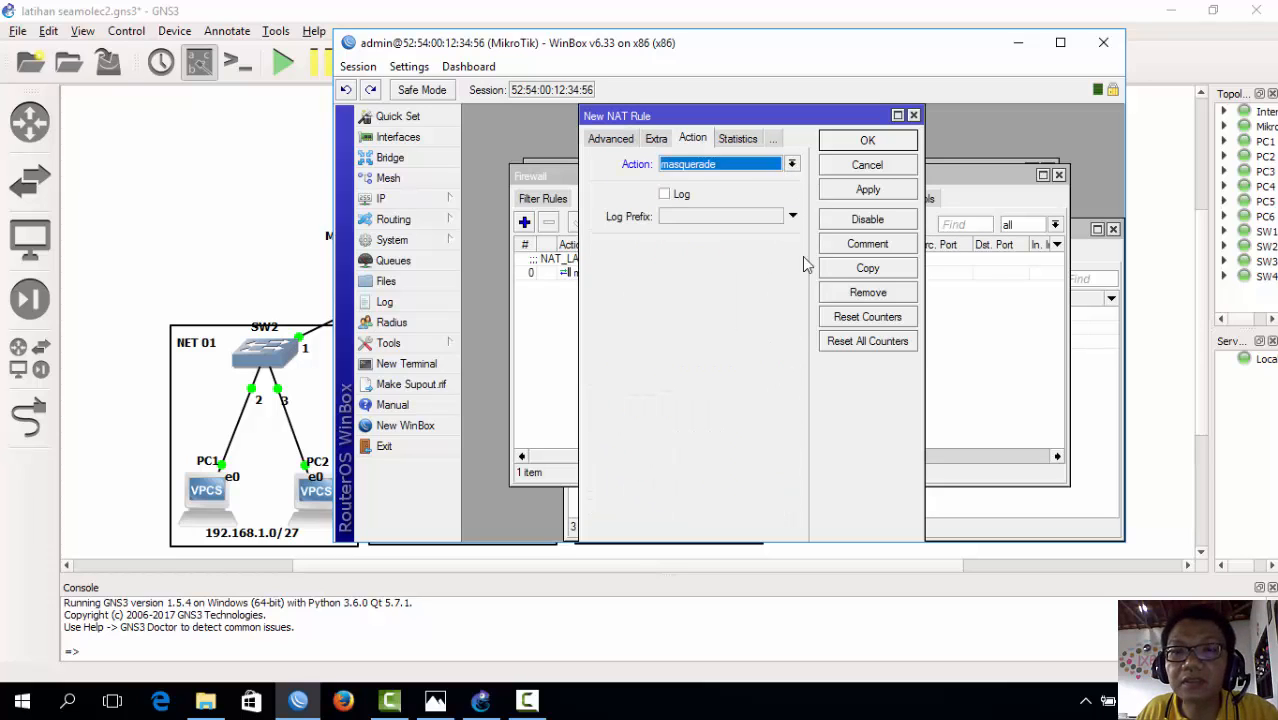
click(868, 190)
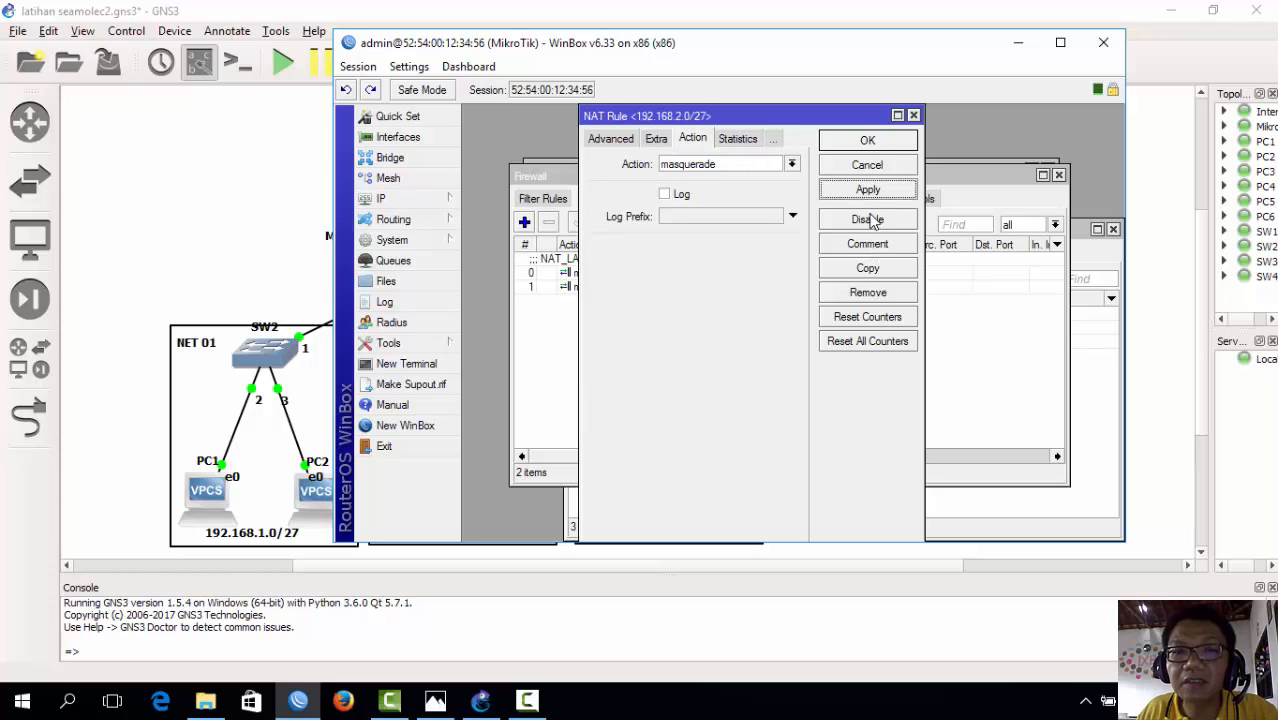
- Add the comment NAT_LAN_NET02 to the 192.168.2.0/27 NAT rule, and save and close the rule
click(880, 248)
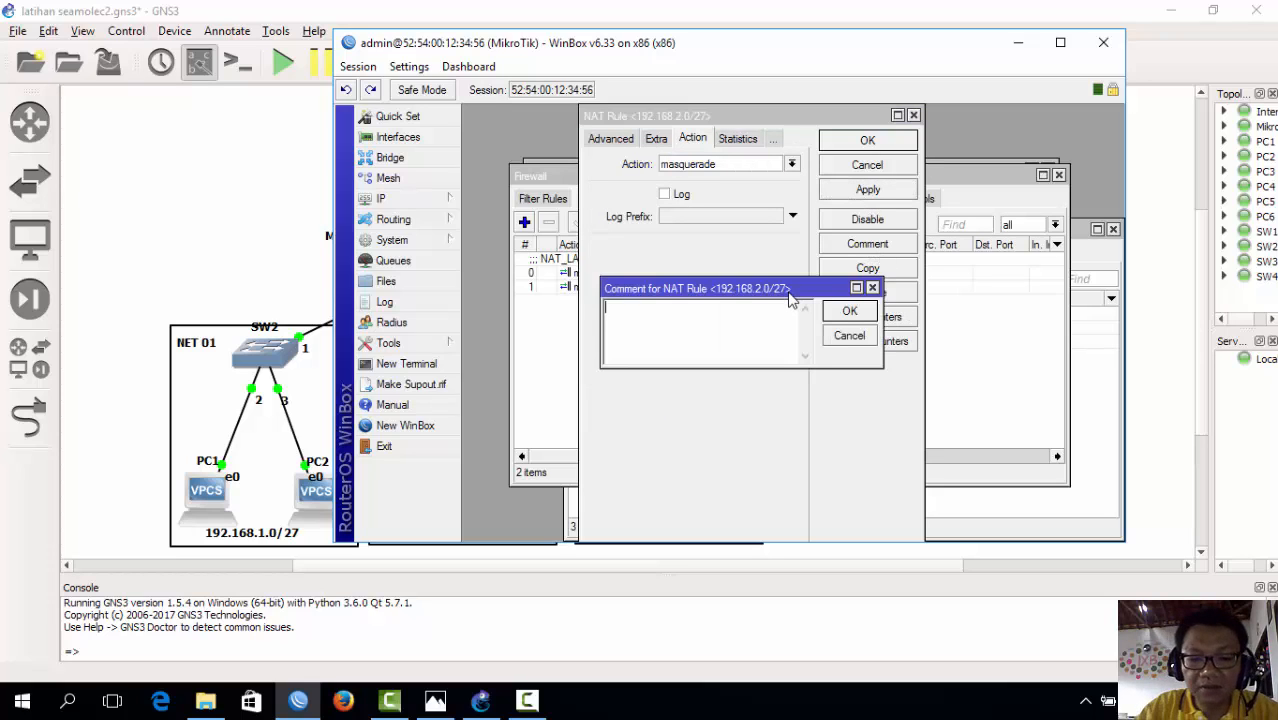
text(NAT_)
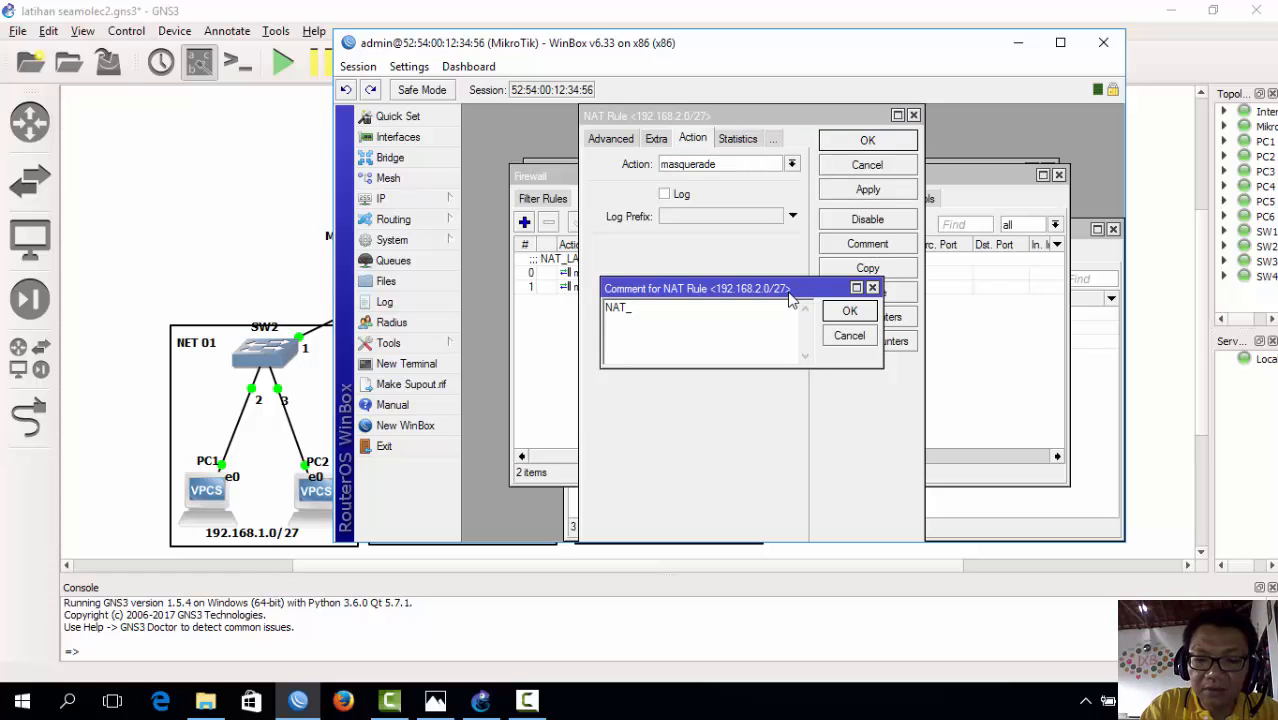
text(LAN)
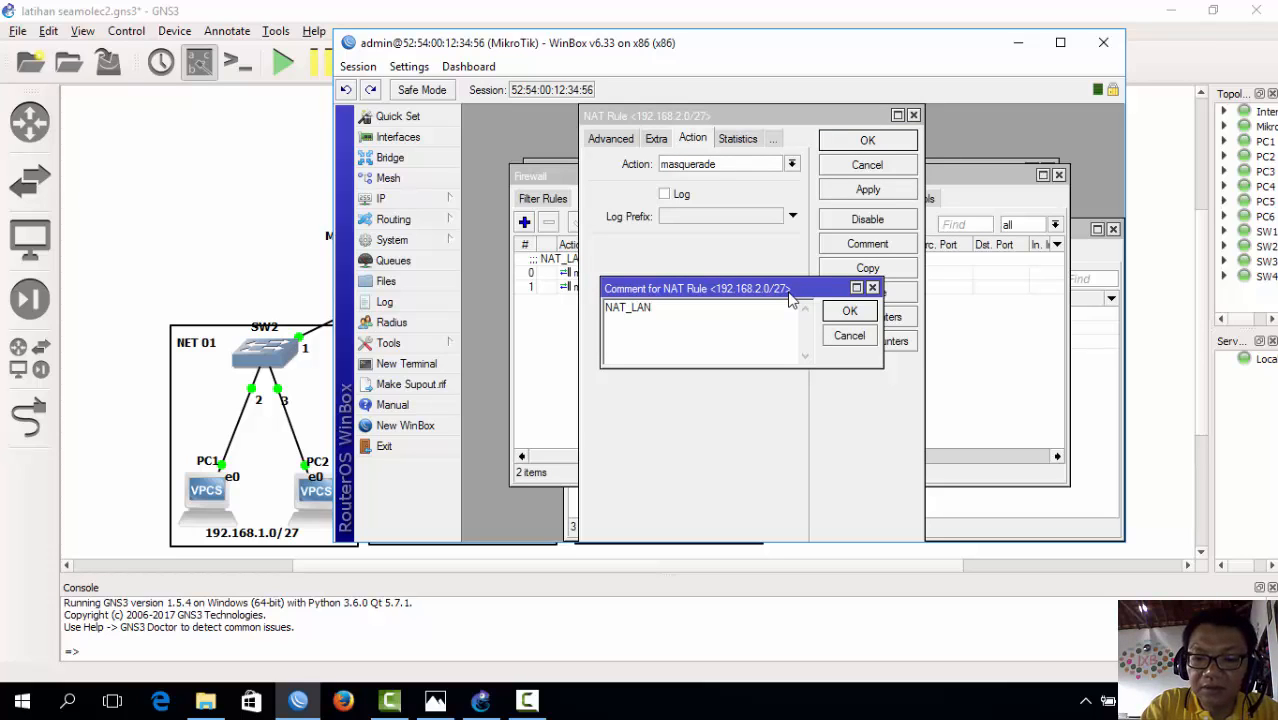
text(_NET02)
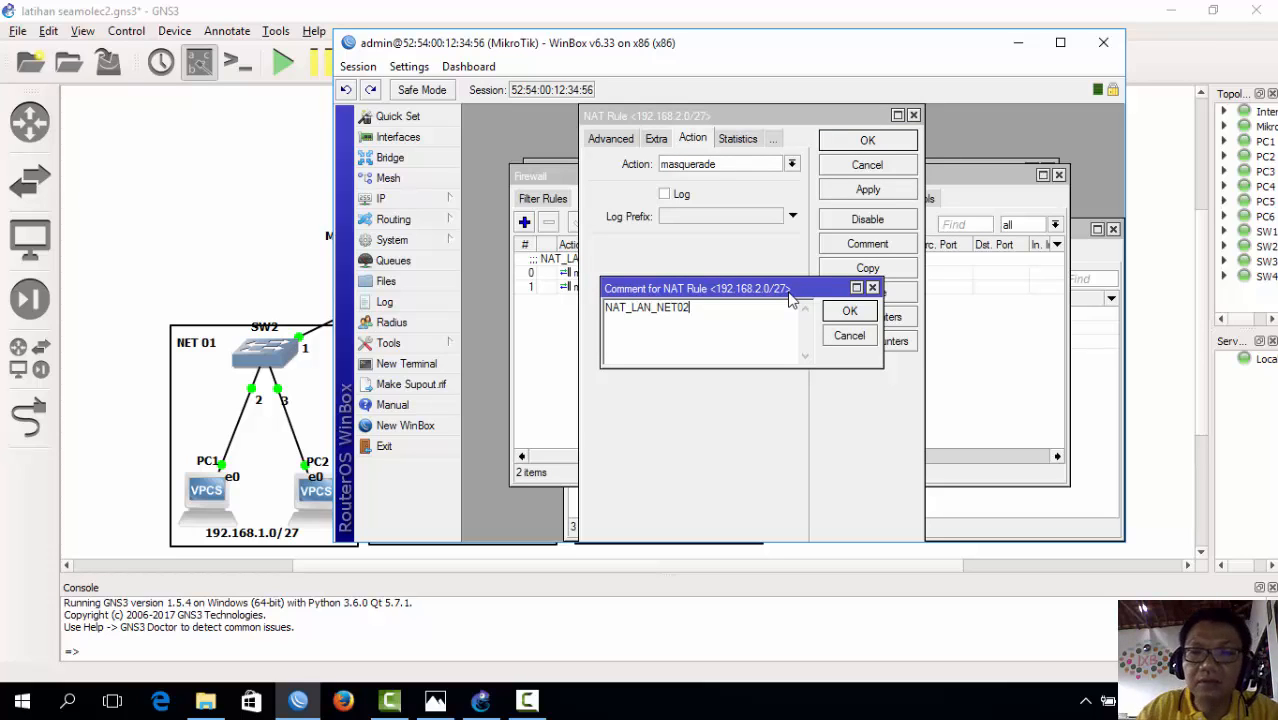
click(849, 310)
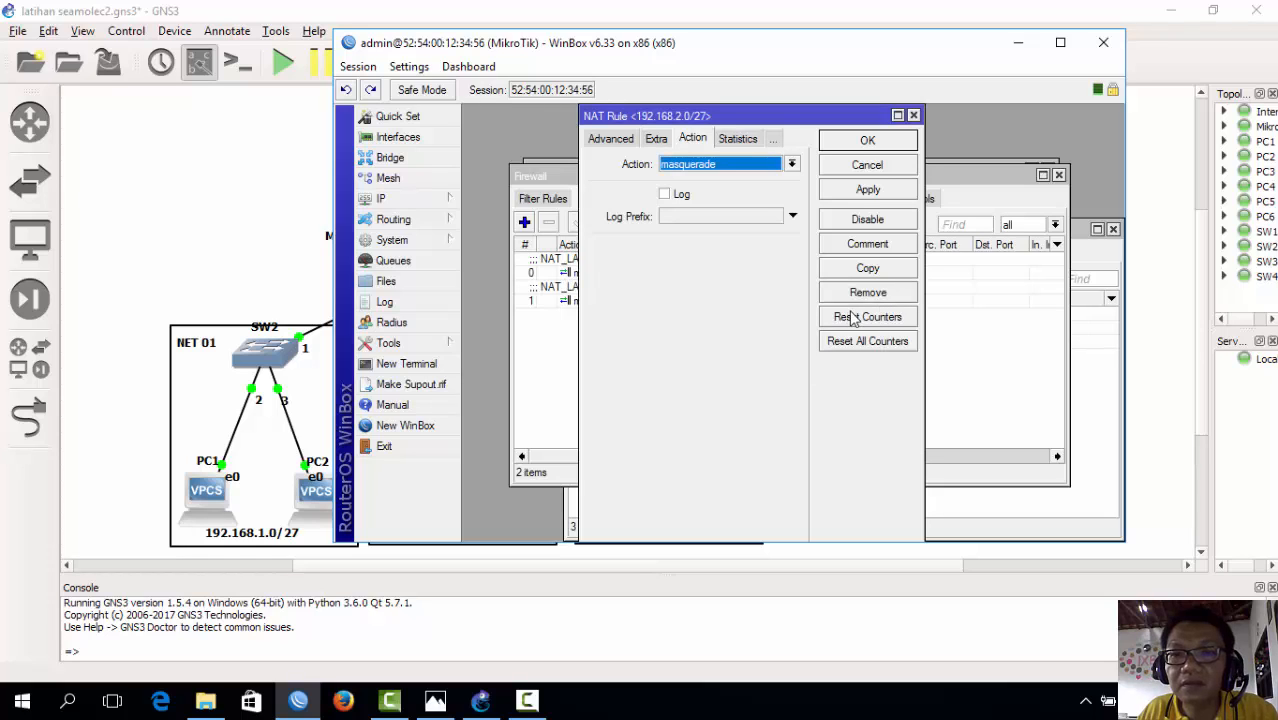
click(880, 195)
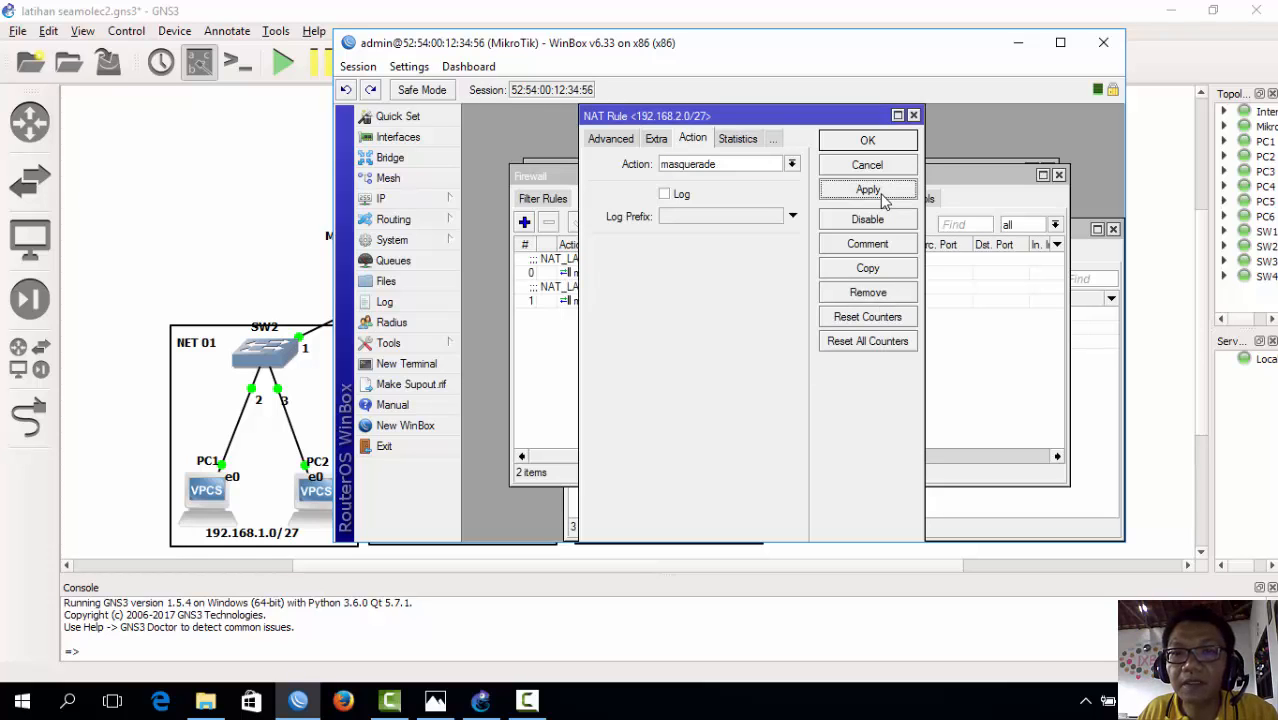
click(869, 143)
- Create a third firewall NAT rule on the srcnat chain with source address 192.168.3.0/27
click(524, 222)
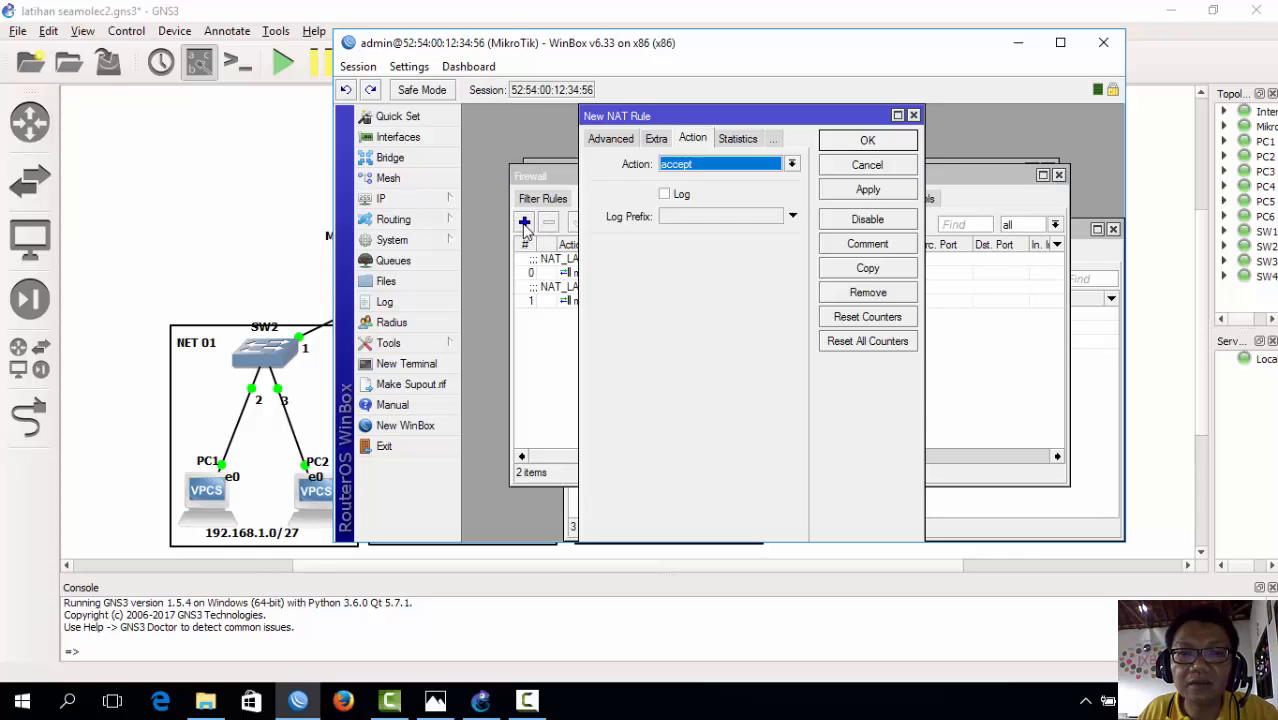
click(605, 139)
click(604, 138)
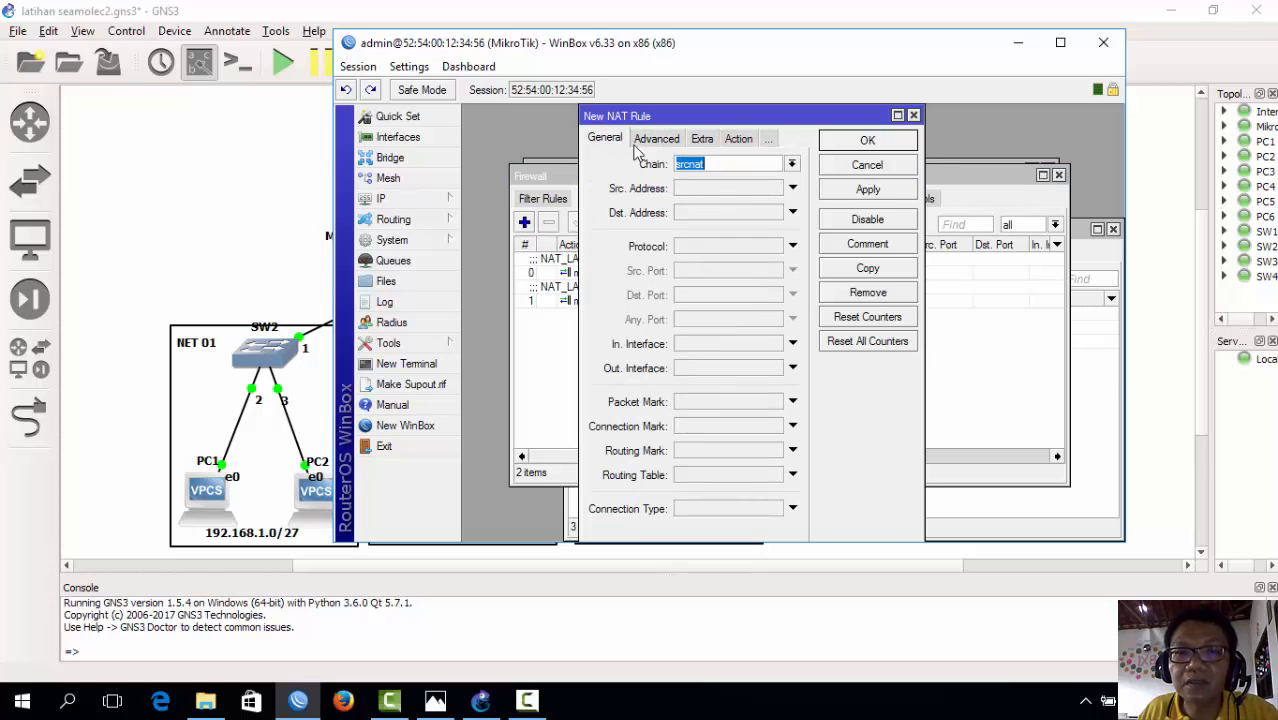
click(793, 188)
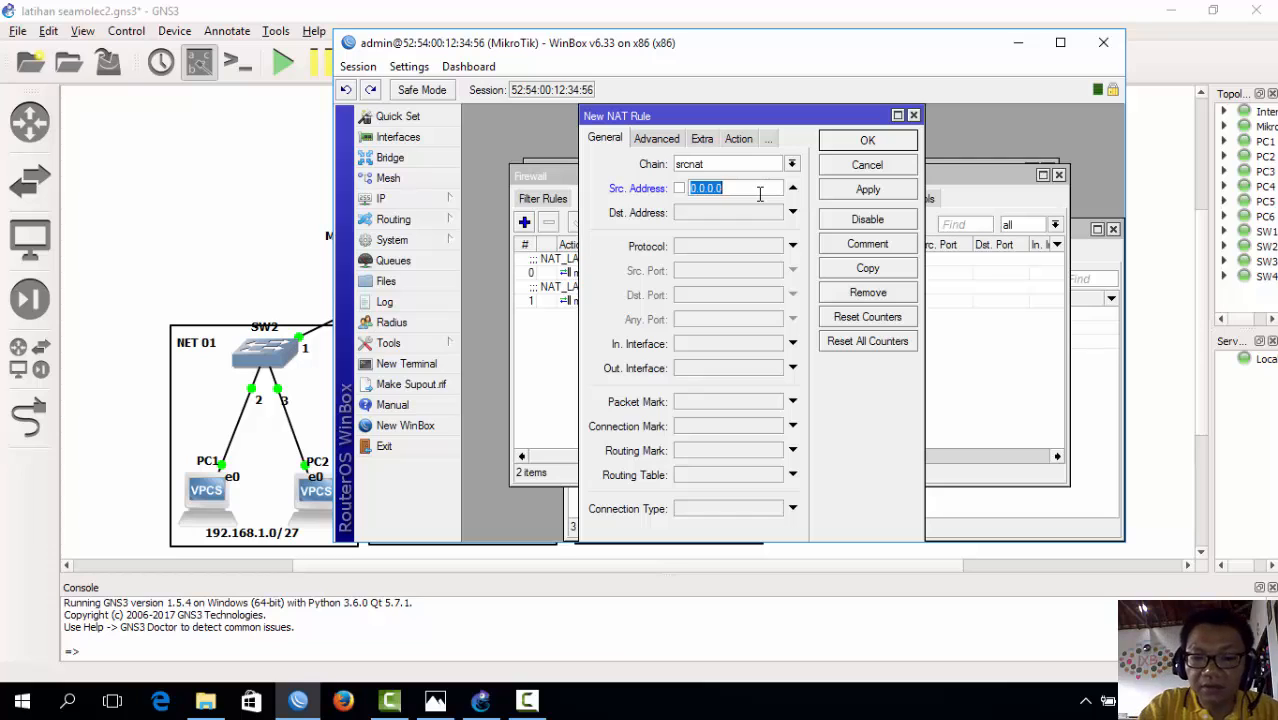
text(192.168.)
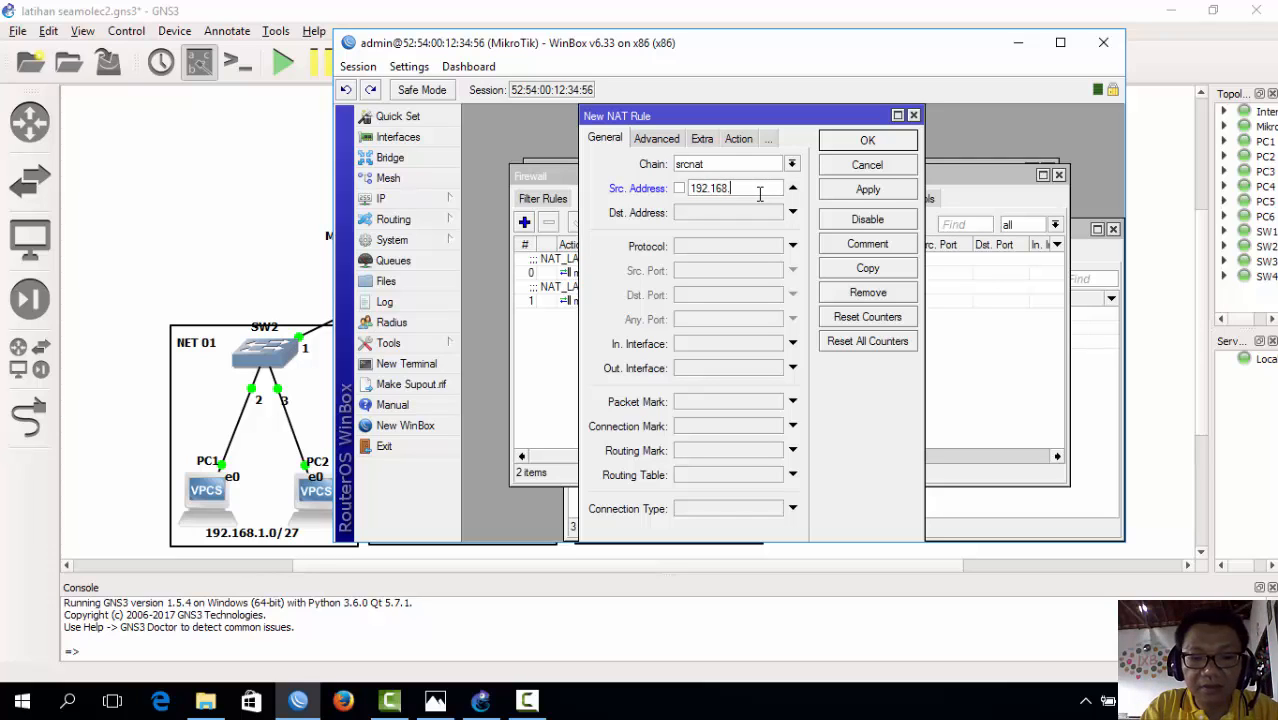
text(3.0/27)
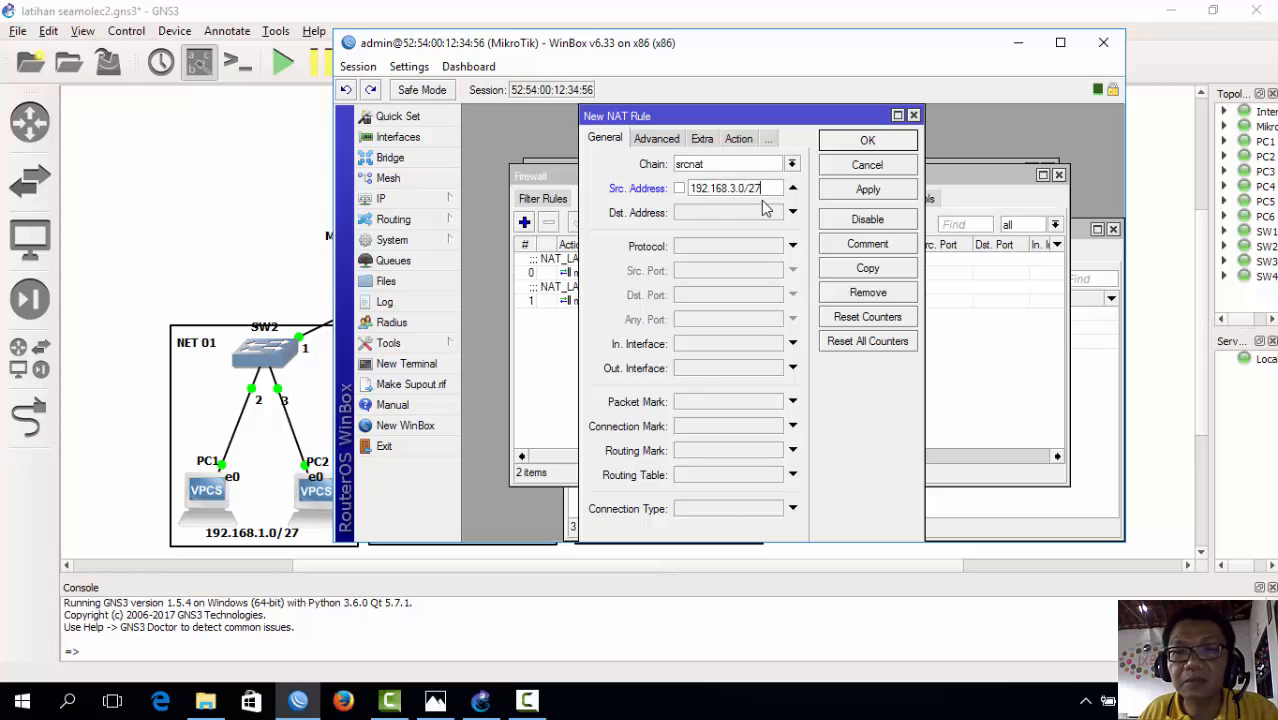
- Set the 192.168.3.0/27 NAT rule's action to masquerade and apply it
click(740, 142)
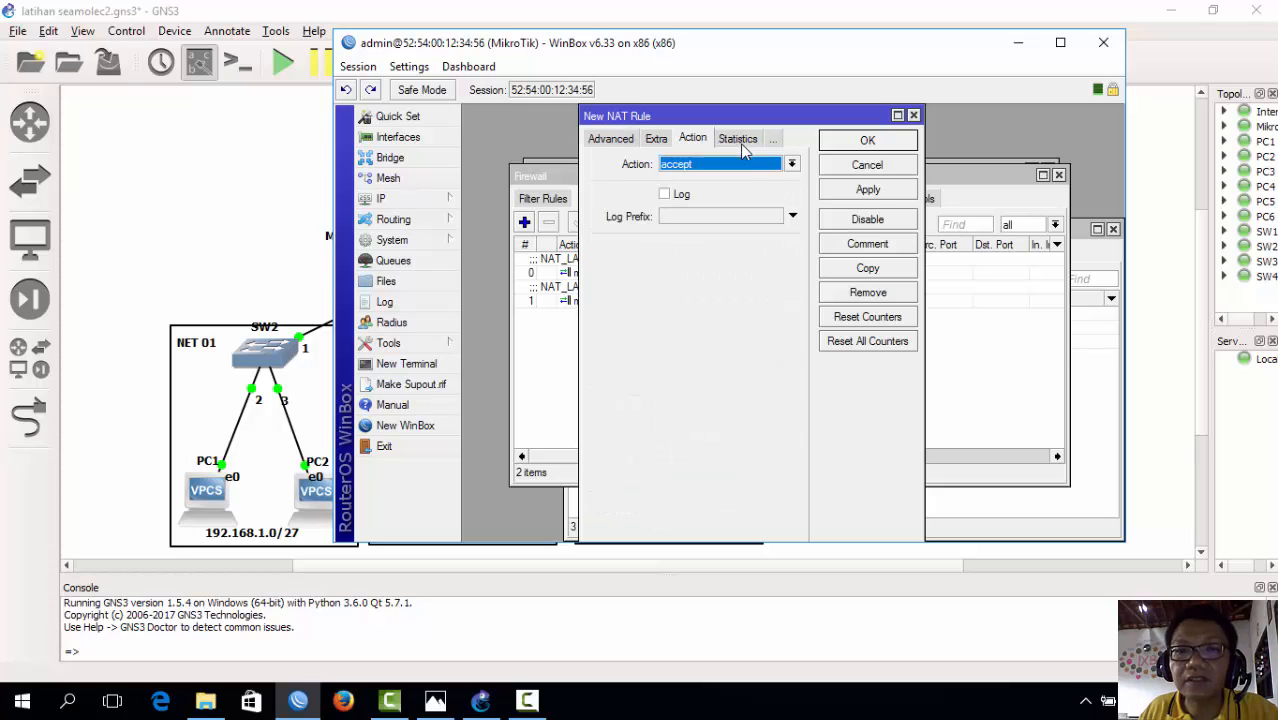
click(791, 164)
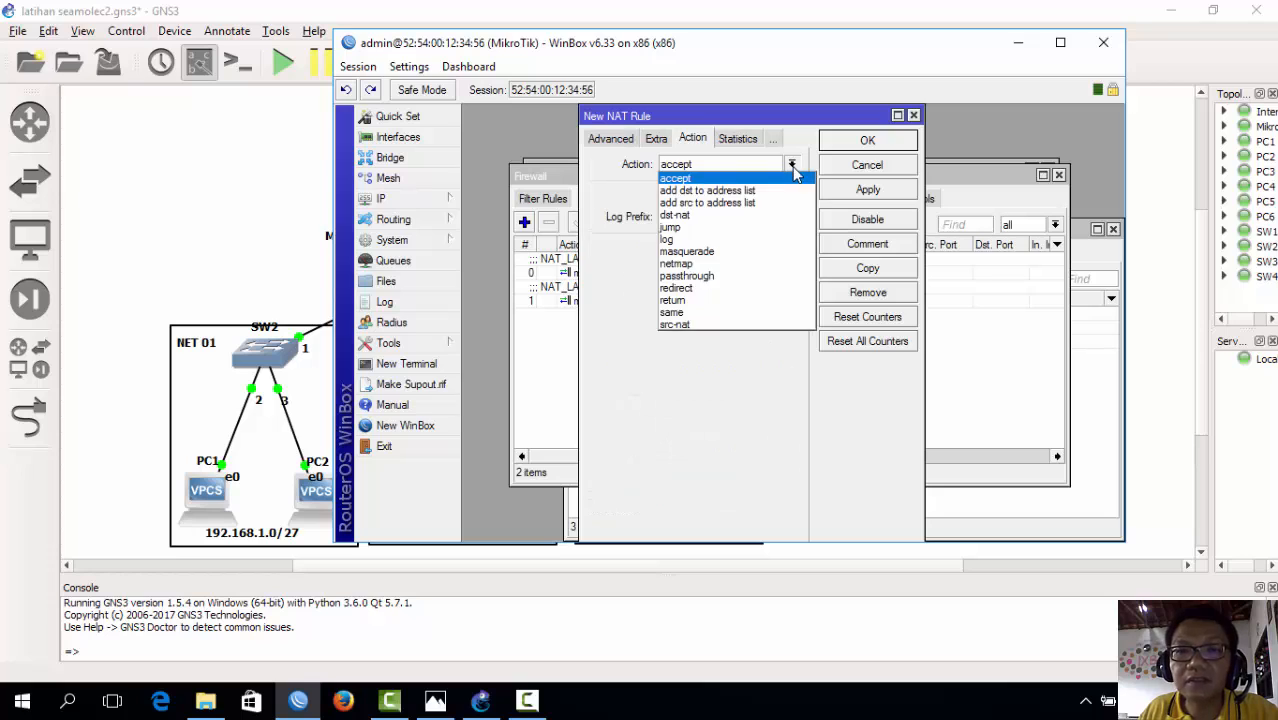
click(736, 252)
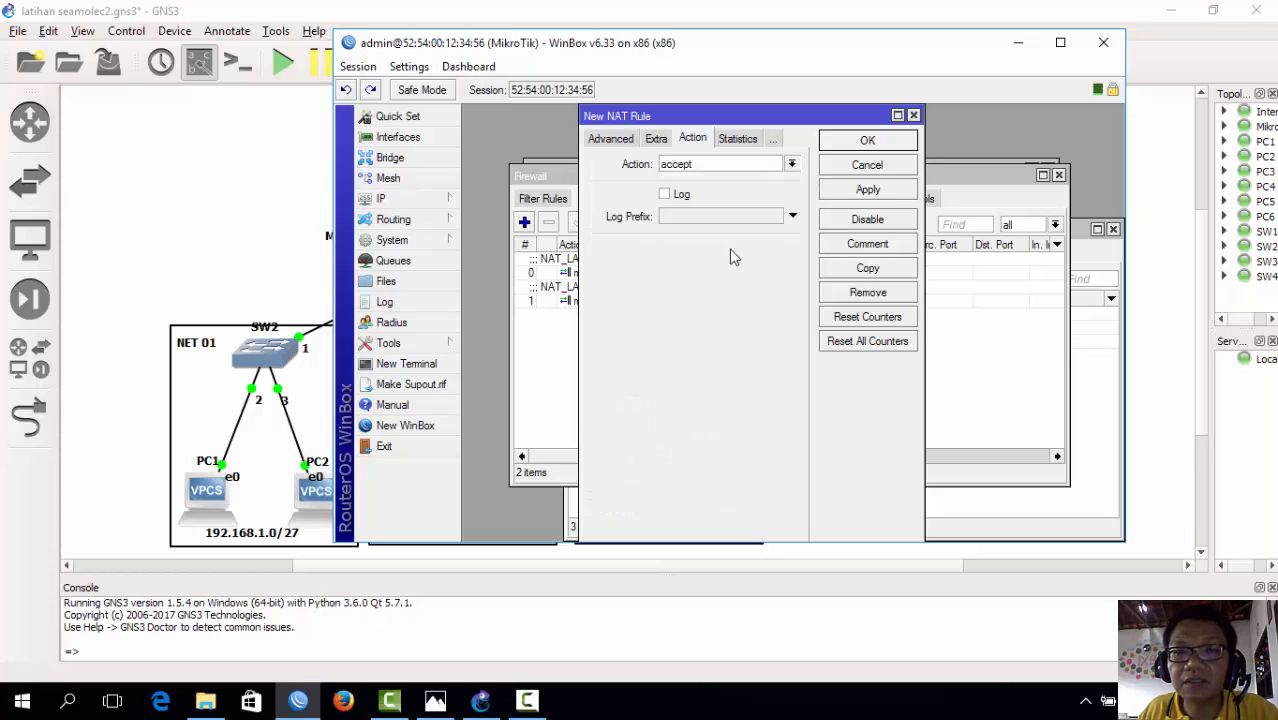
click(870, 192)
- Add the comment NAT_LAN_NET03 to the 192.168.3.0/27 NAT rule, and save and close the rule
click(875, 245)
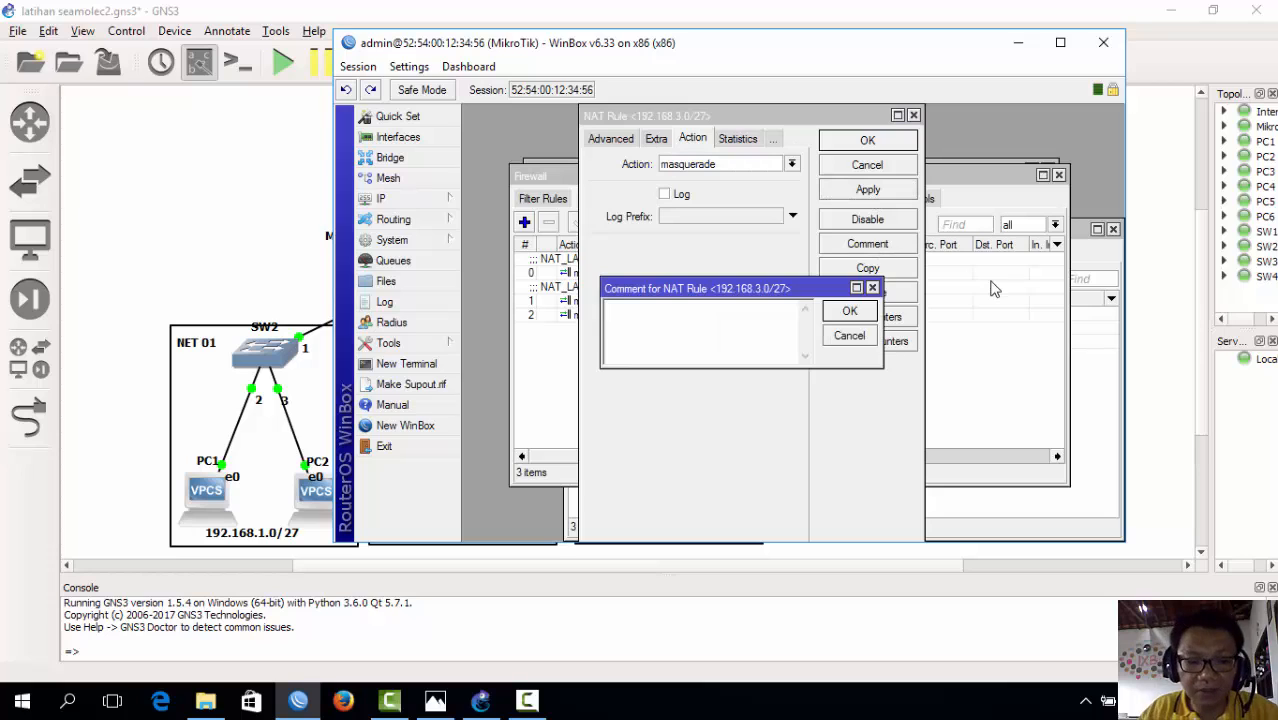
text(NAT)
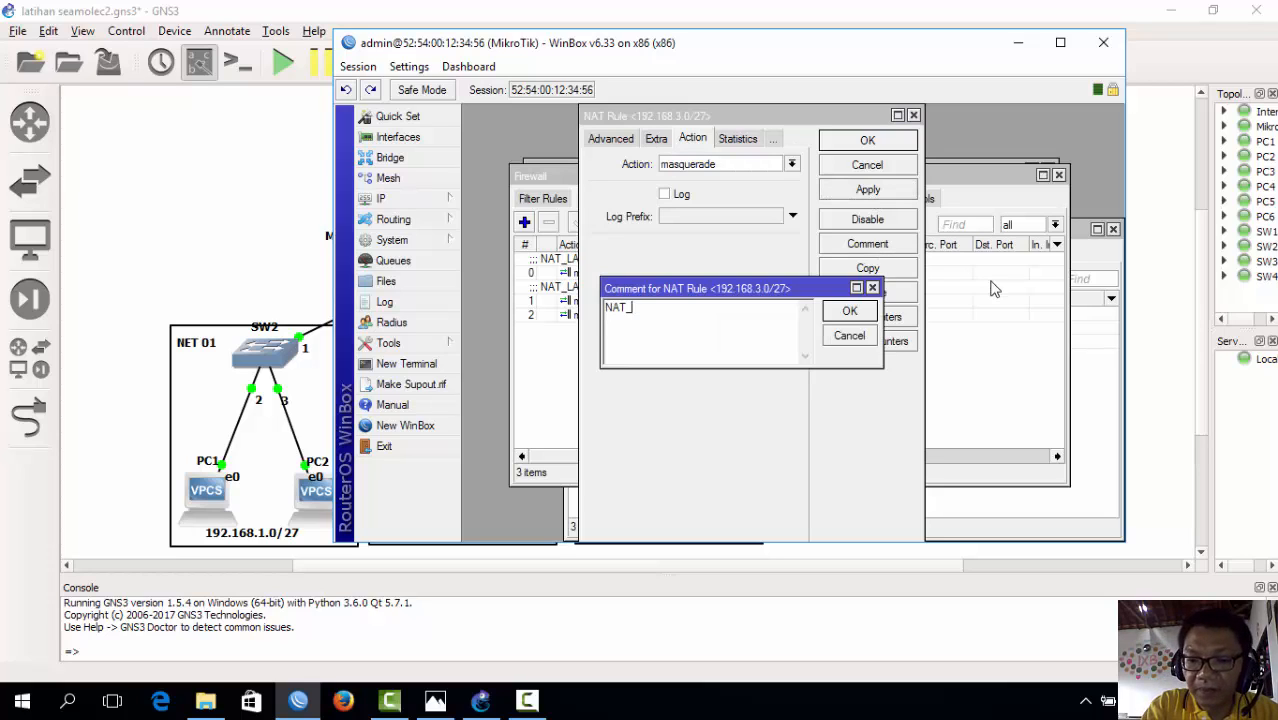
text(_LAN)
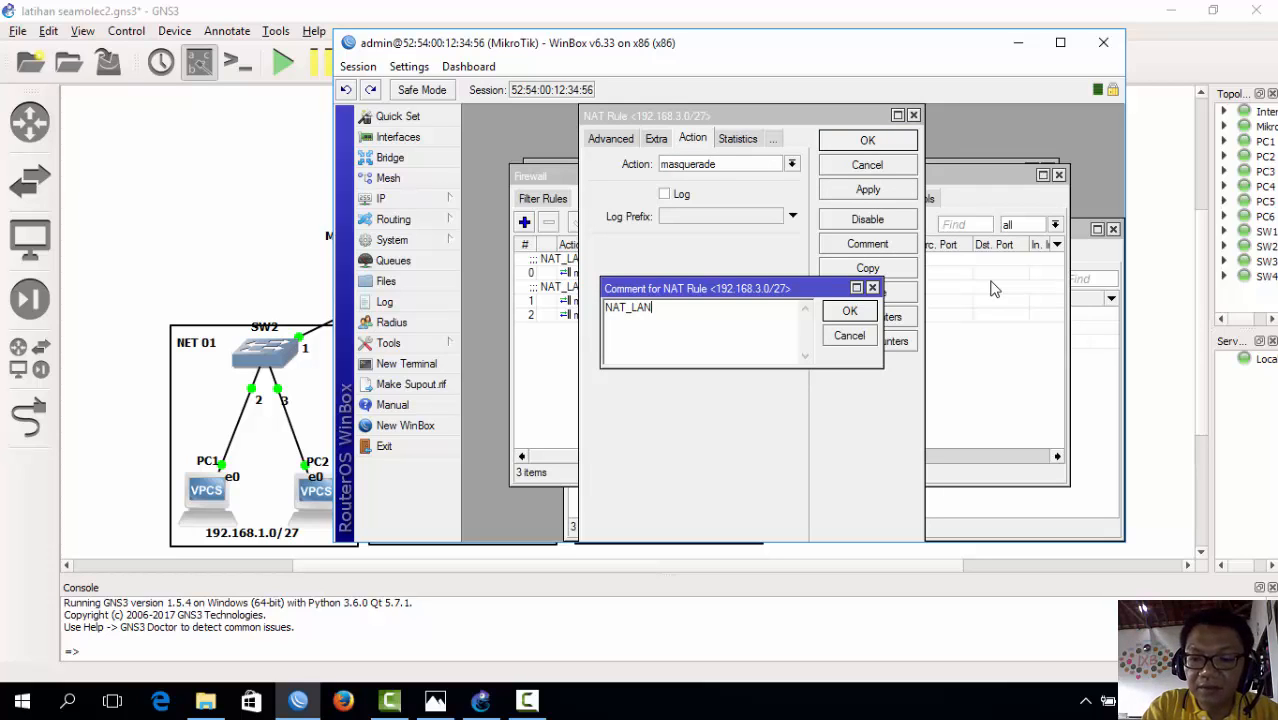
text(_NET)
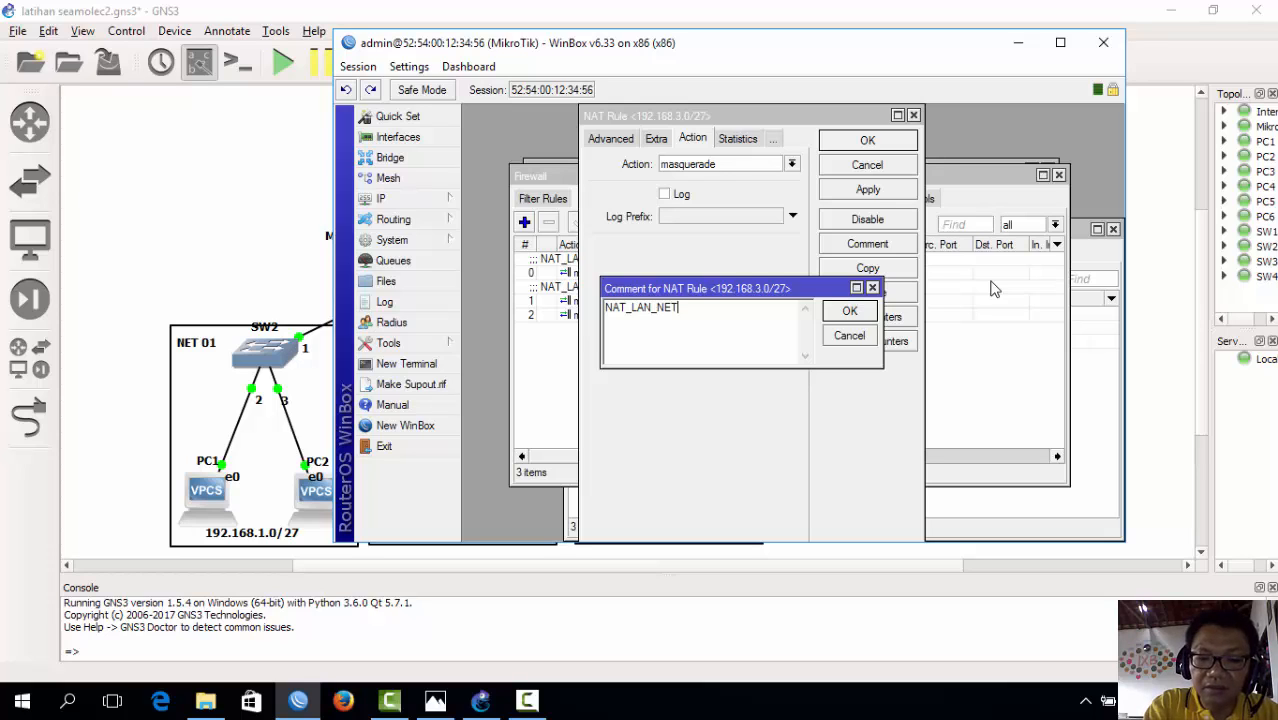
text(03)
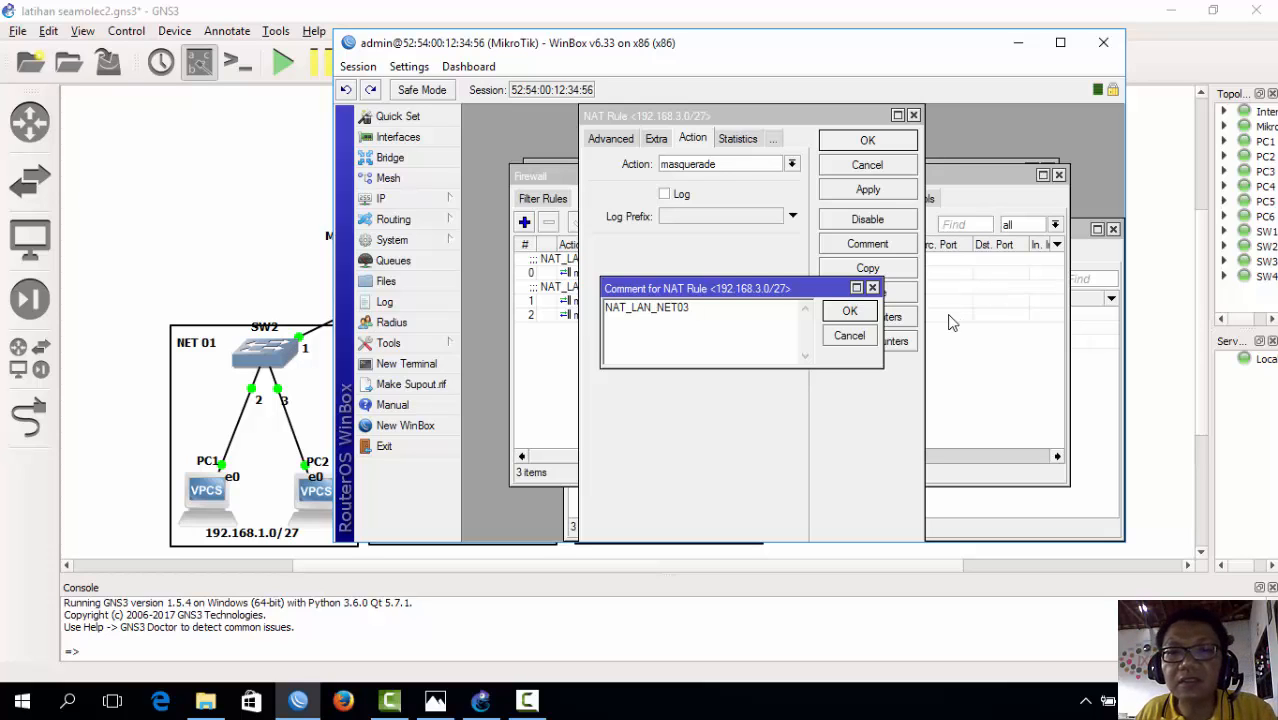
click(849, 311)
click(872, 191)
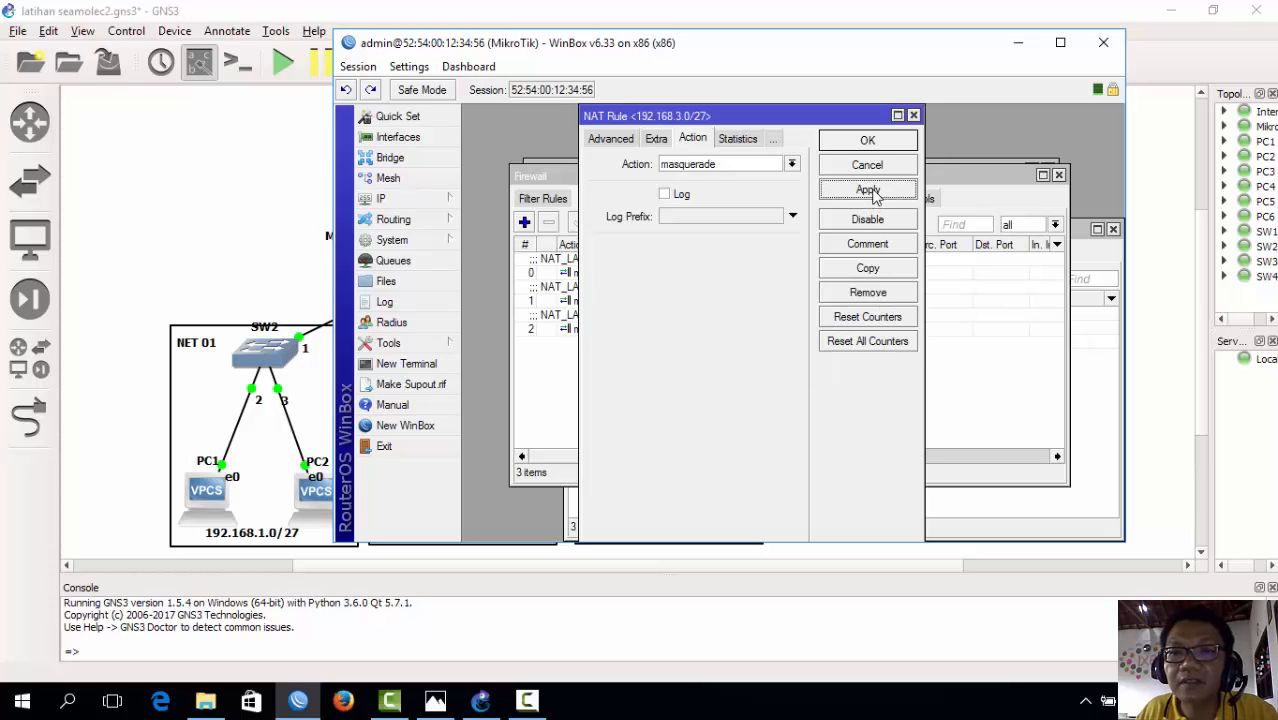
click(867, 141)
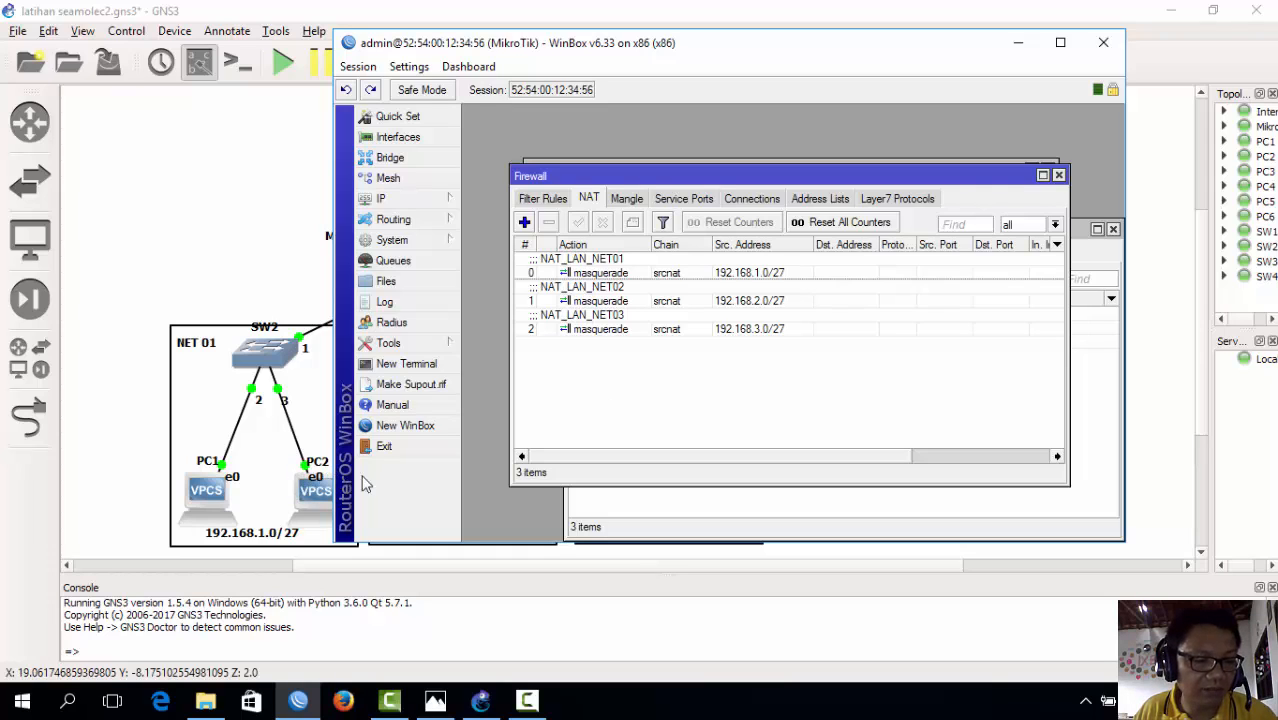
- Open the router's IP route list and start a new route
click(424, 203)
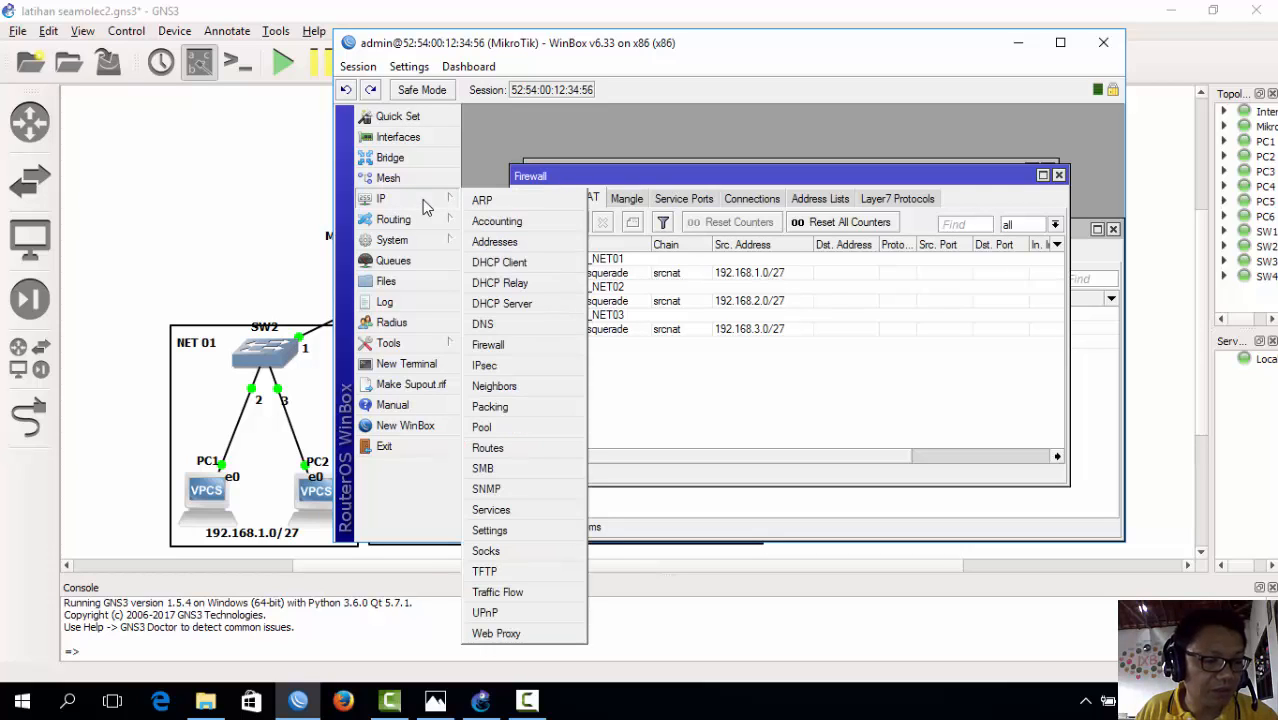
click(533, 447)
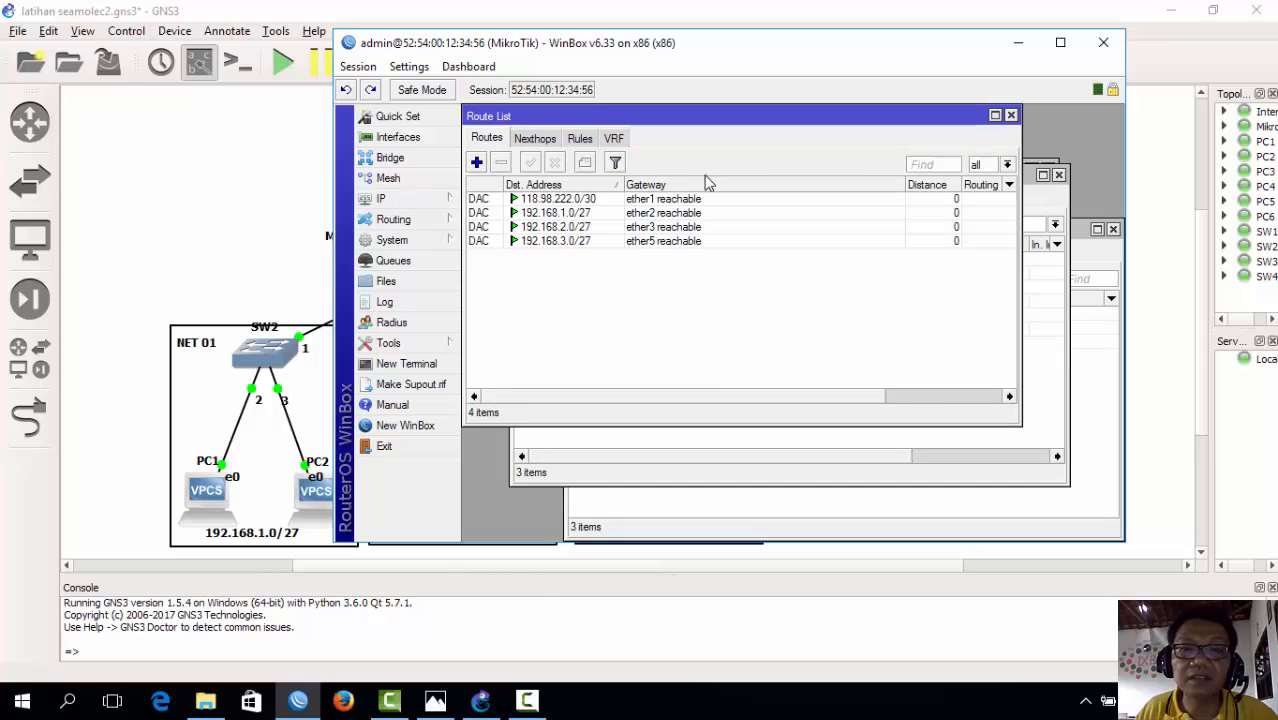
drag(727, 116, 758, 130)
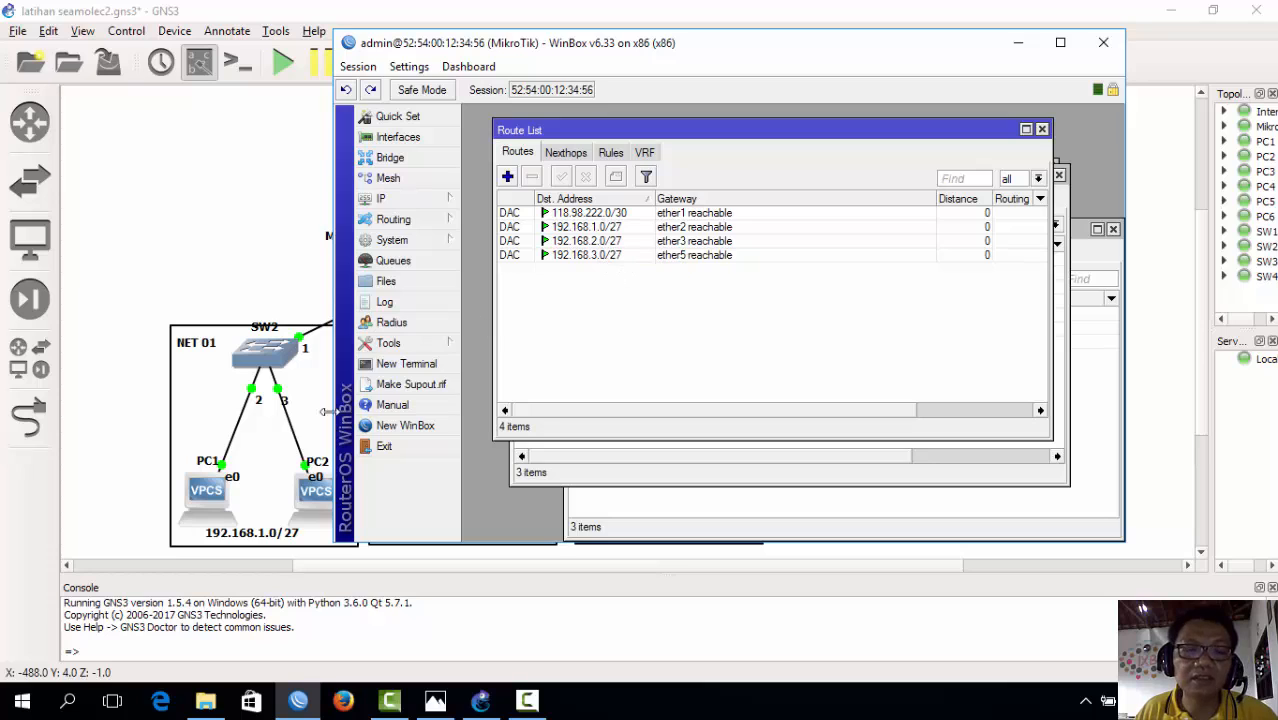
click(508, 177)
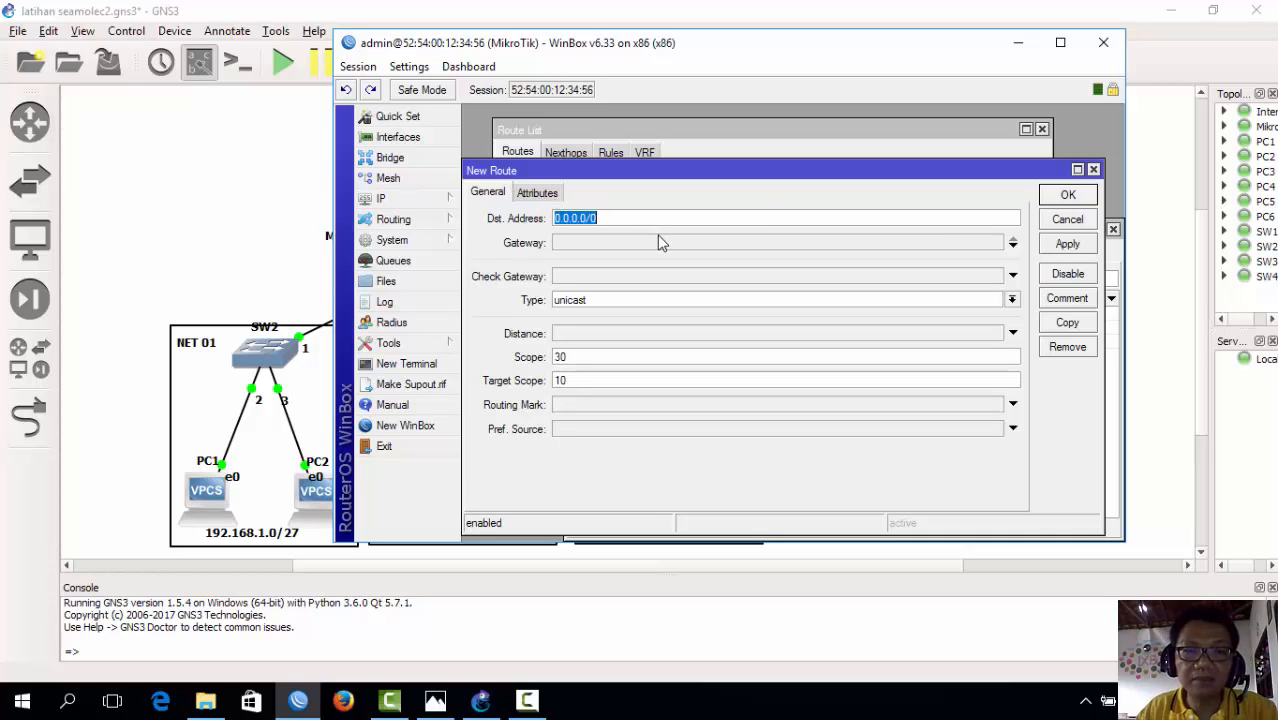
text(118)
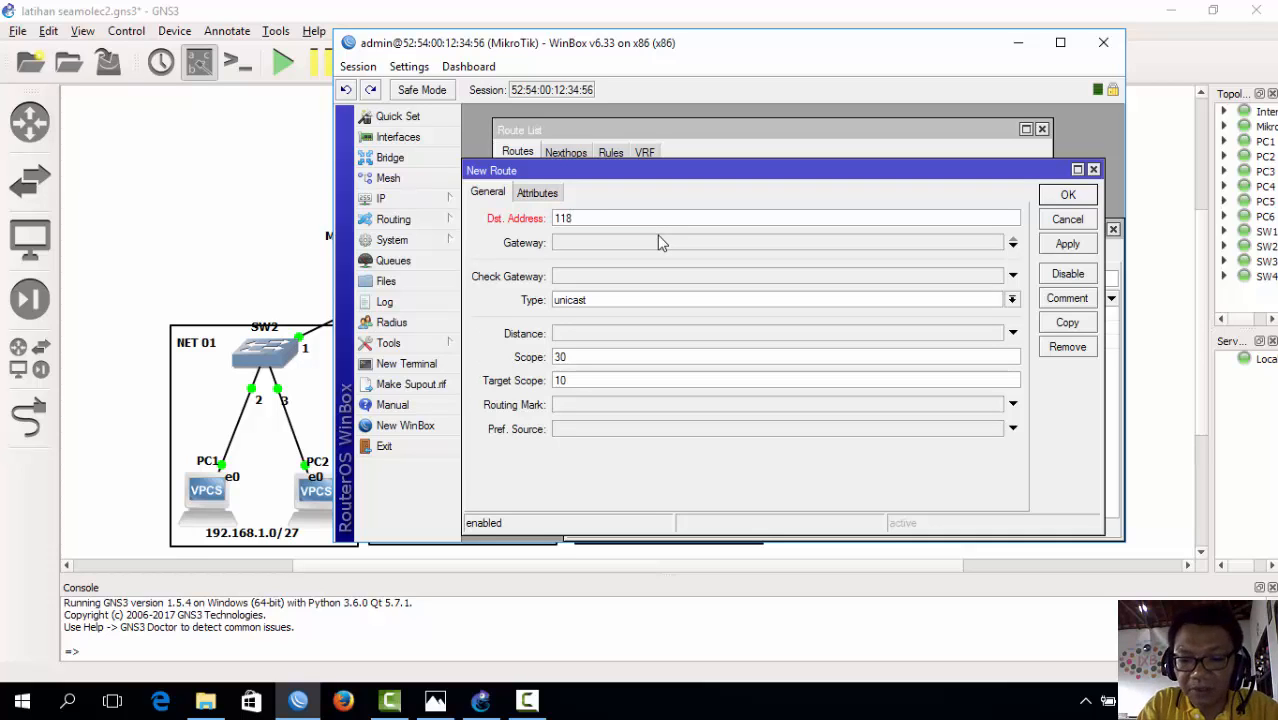
text(.98.222.)
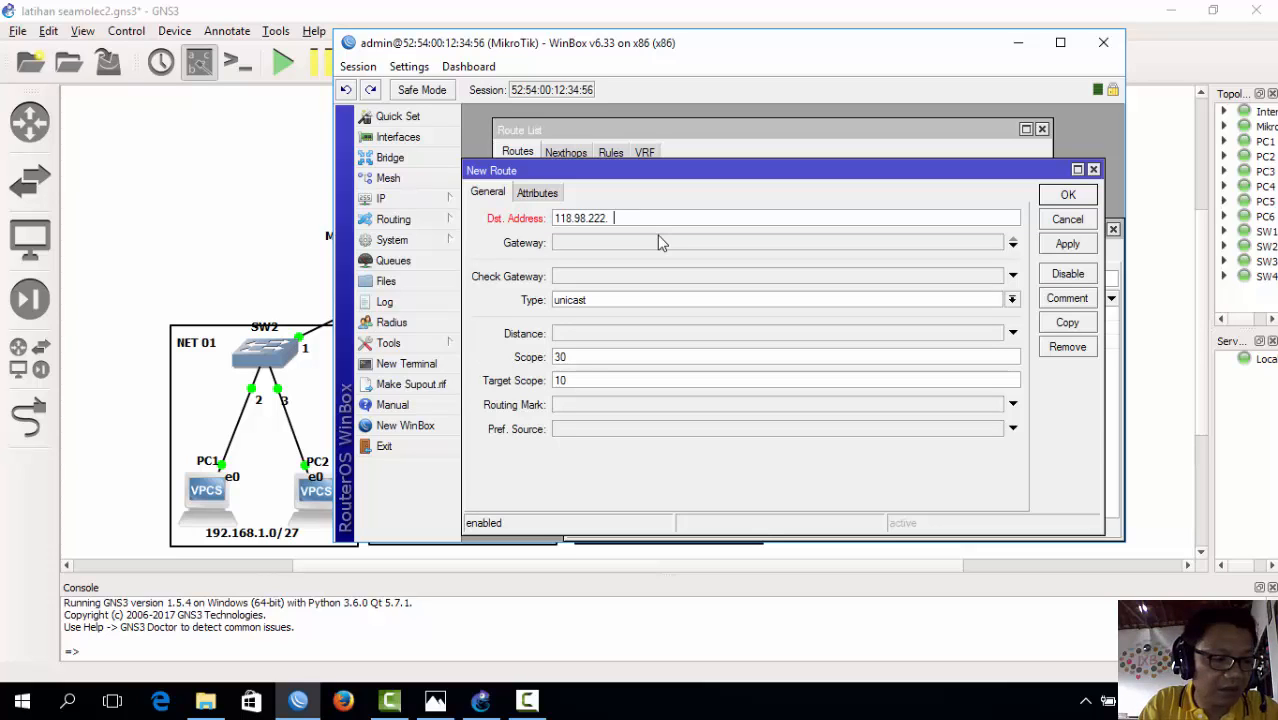
text(1)
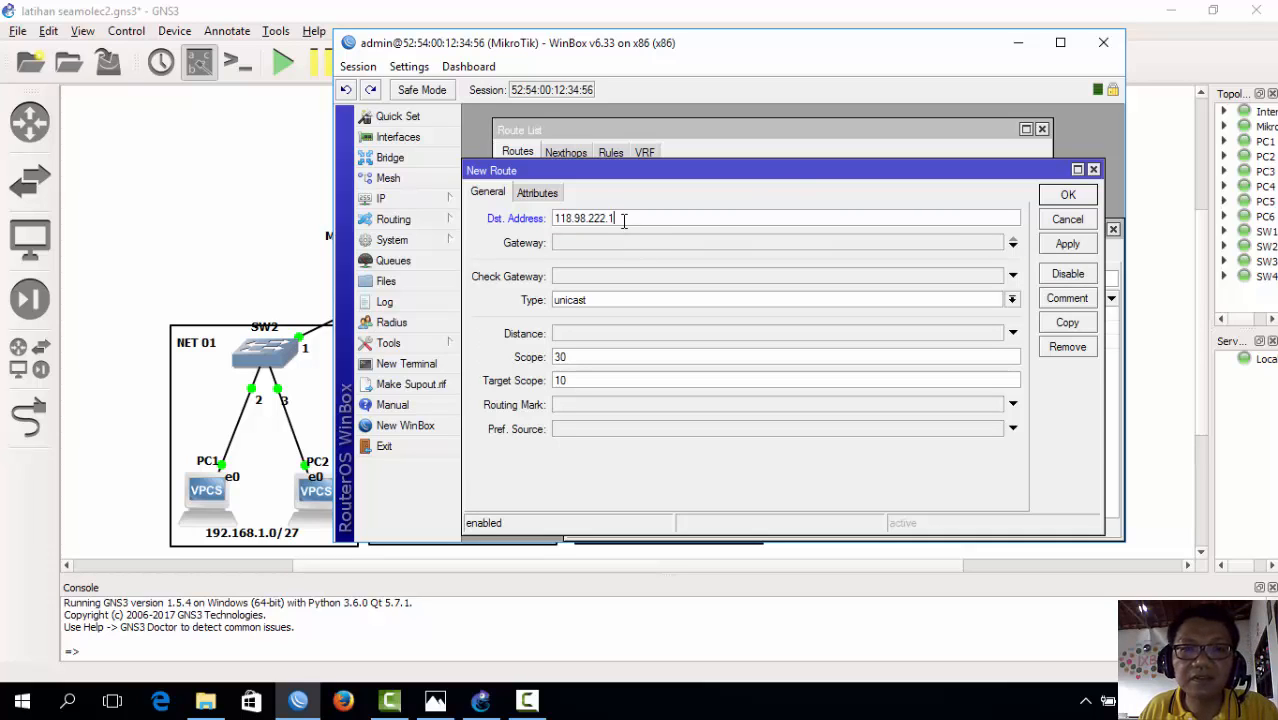
- Set the new route's destination address to 0.0.0.0 and its only gateway to 118.98.222.1, and apply it
drag(632, 221, 512, 224)
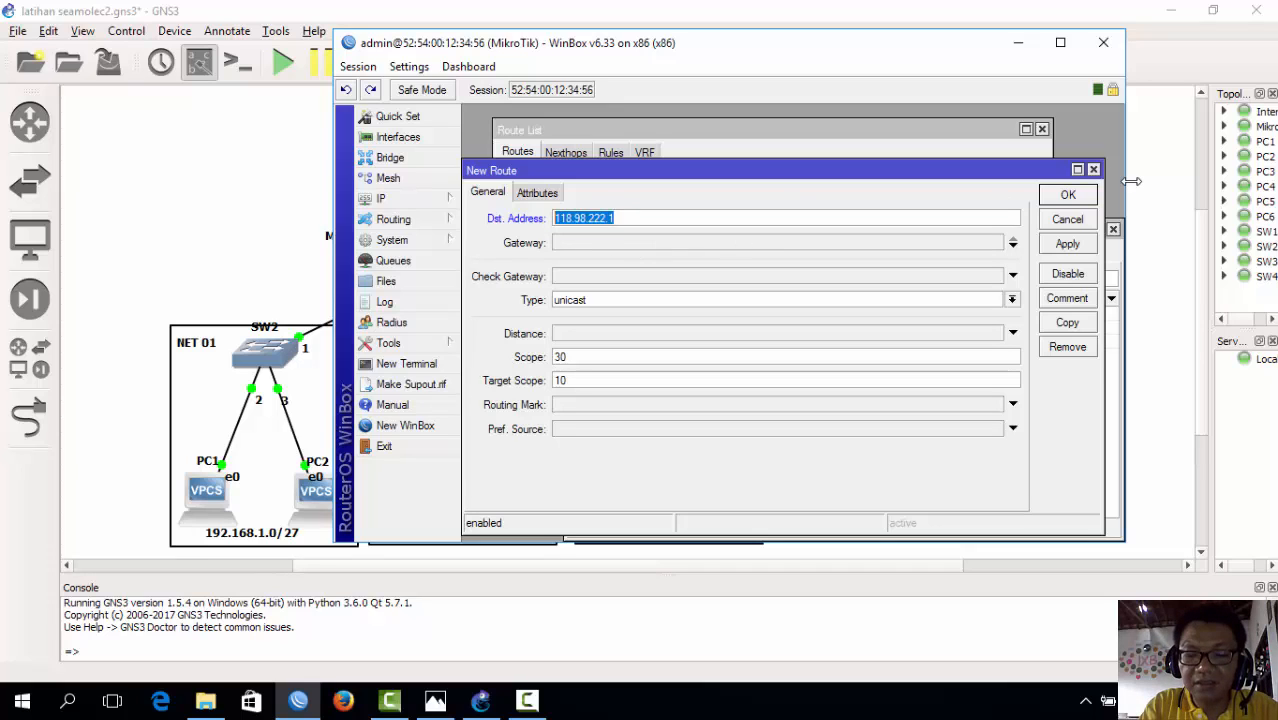
text(0.0)
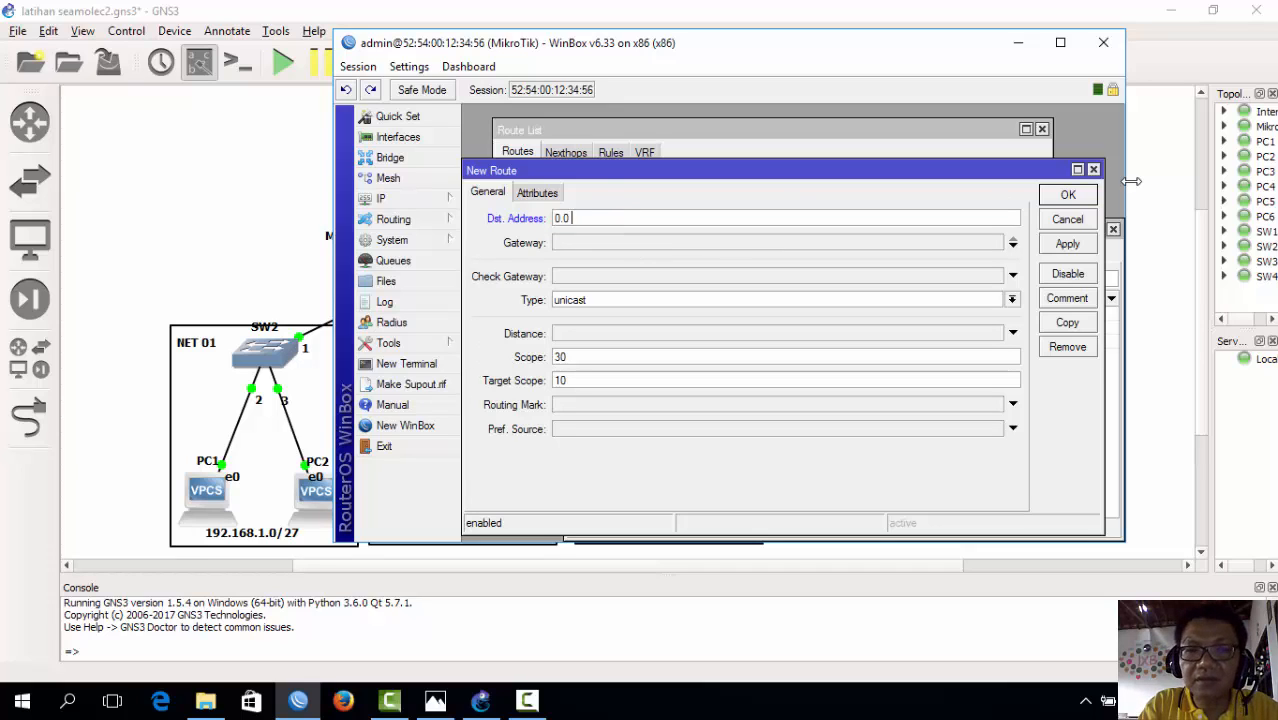
text(.0.0)
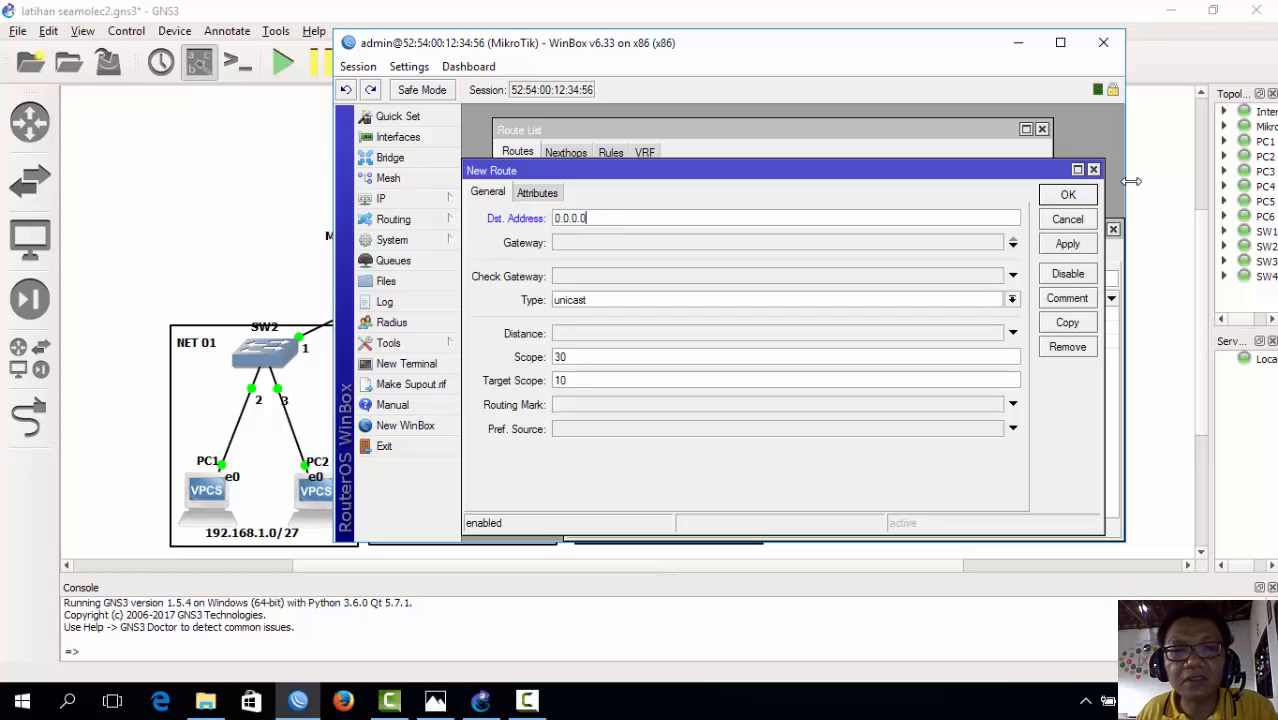
click(1011, 246)
text(118.98)
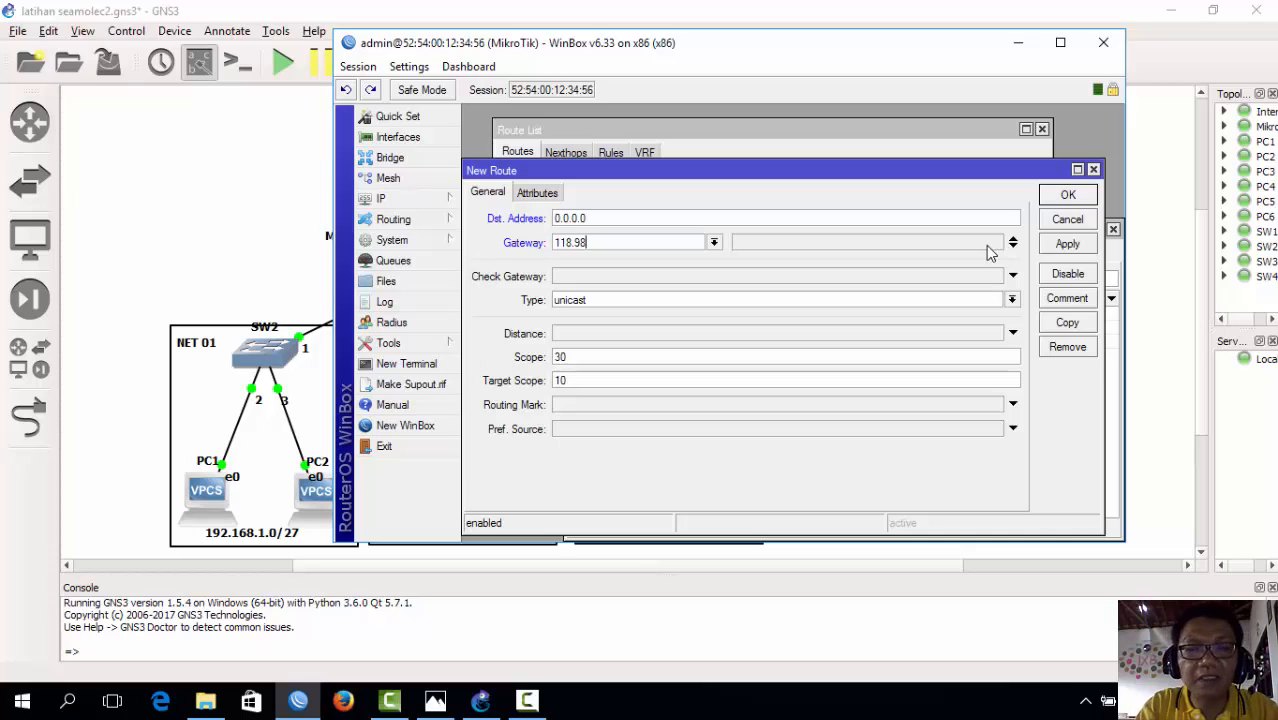
text(.222)
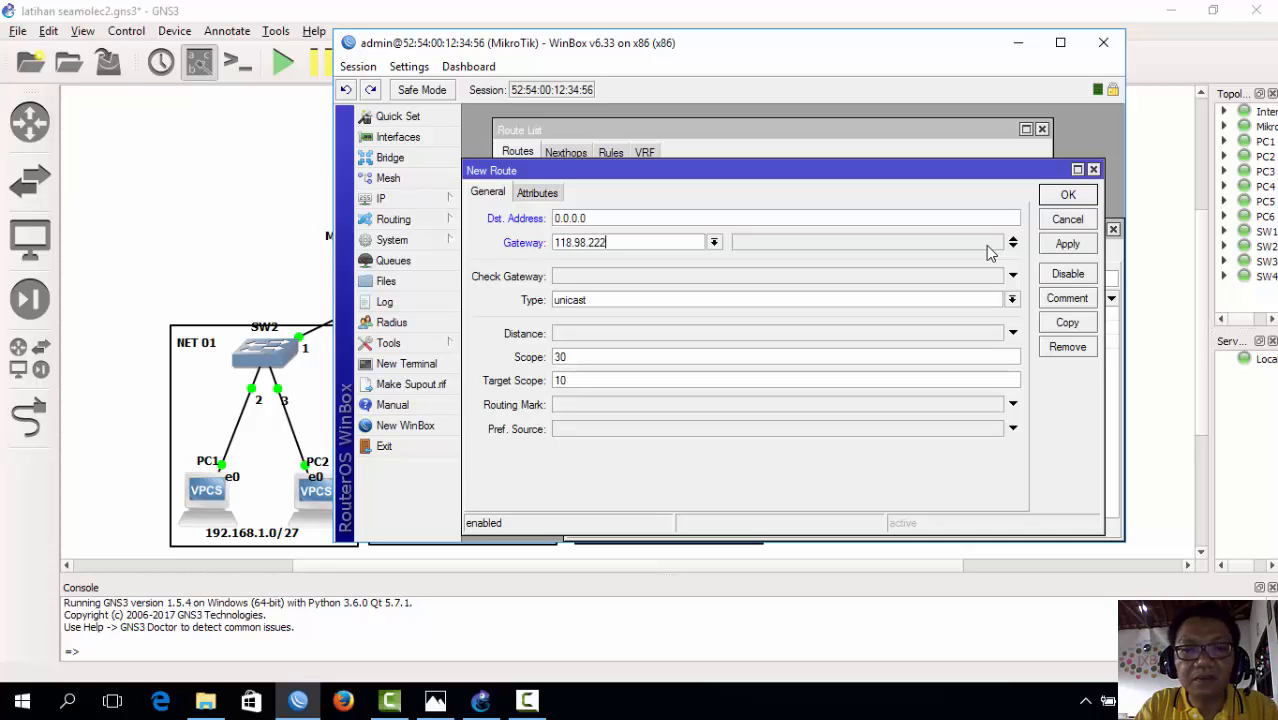
text(.1)
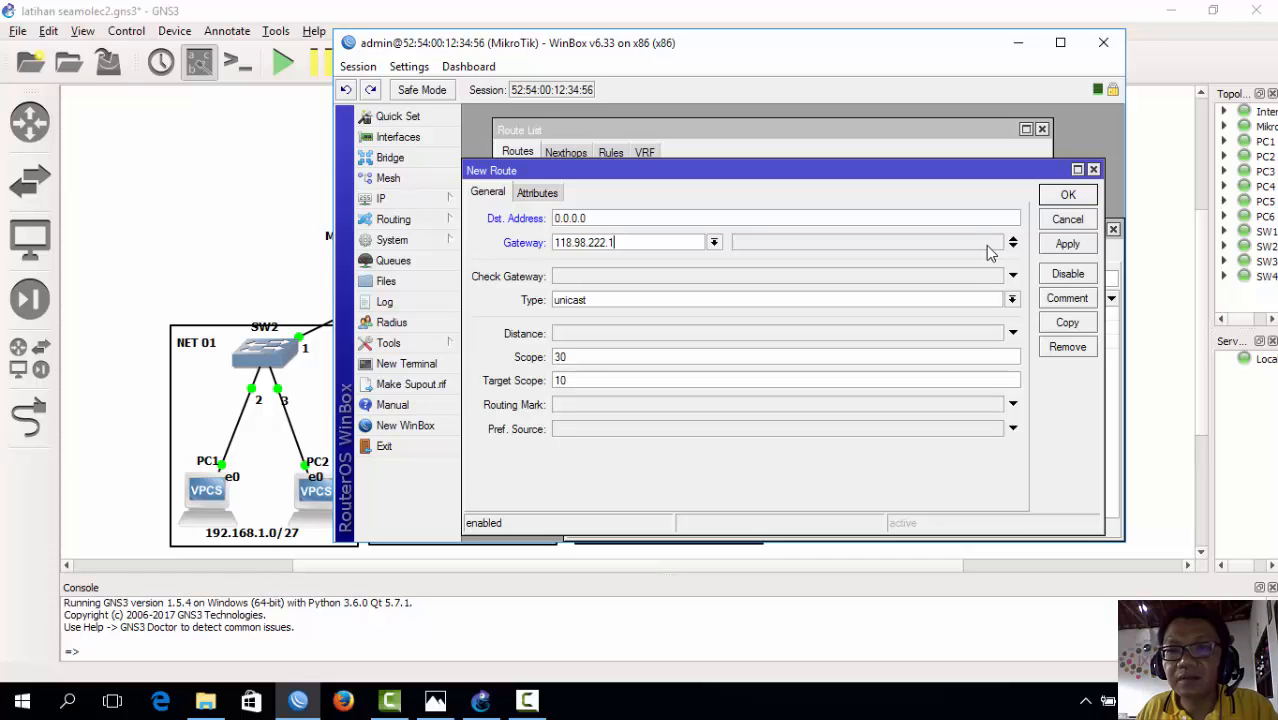
click(1013, 243)
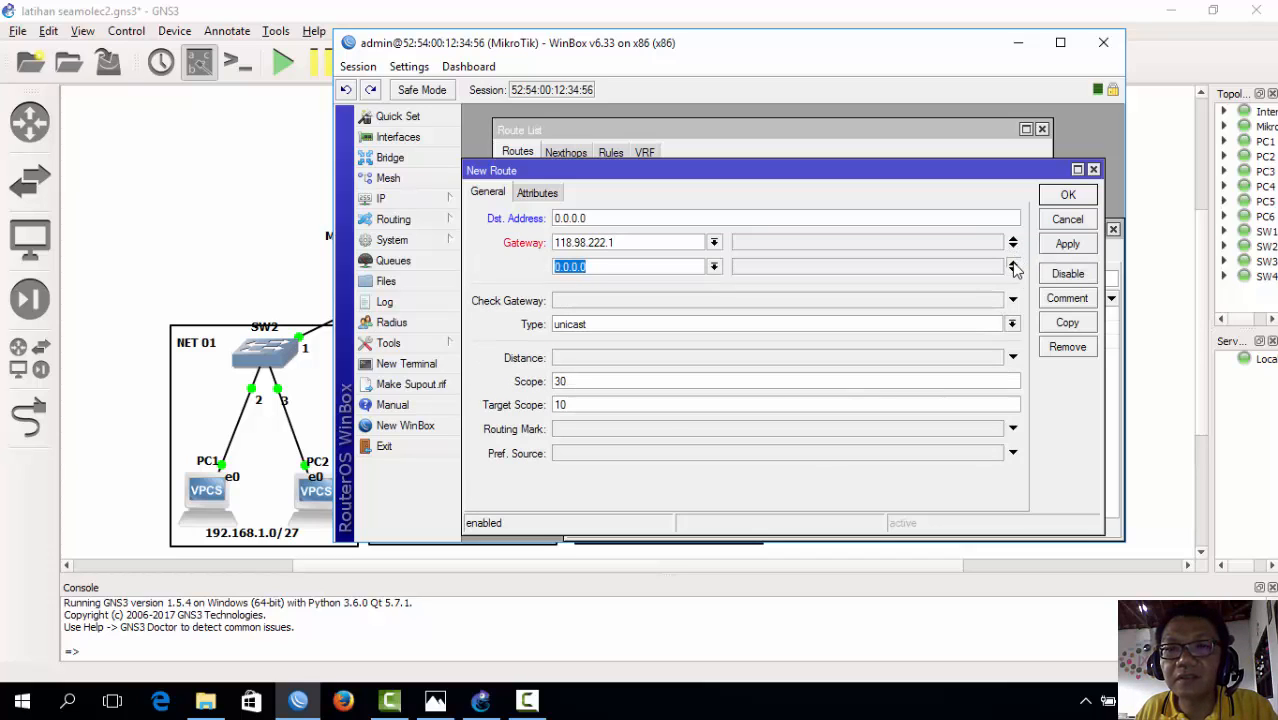
click(1013, 262)
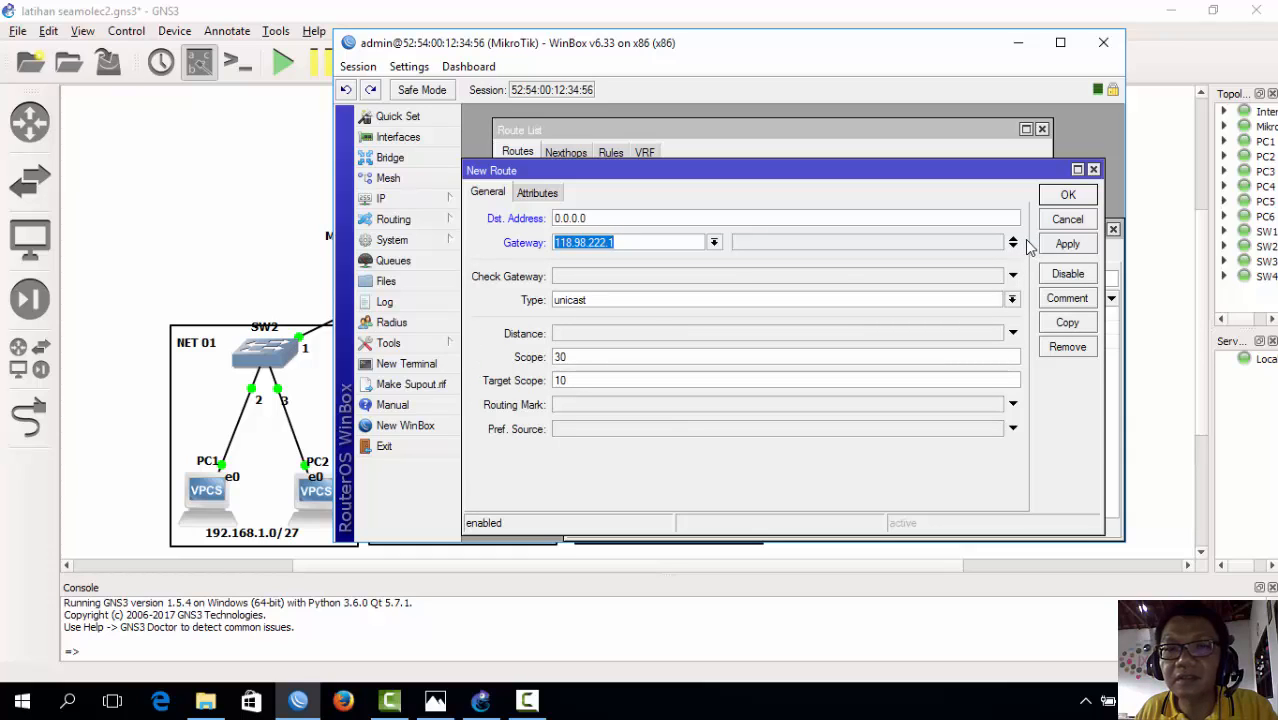
click(1066, 254)
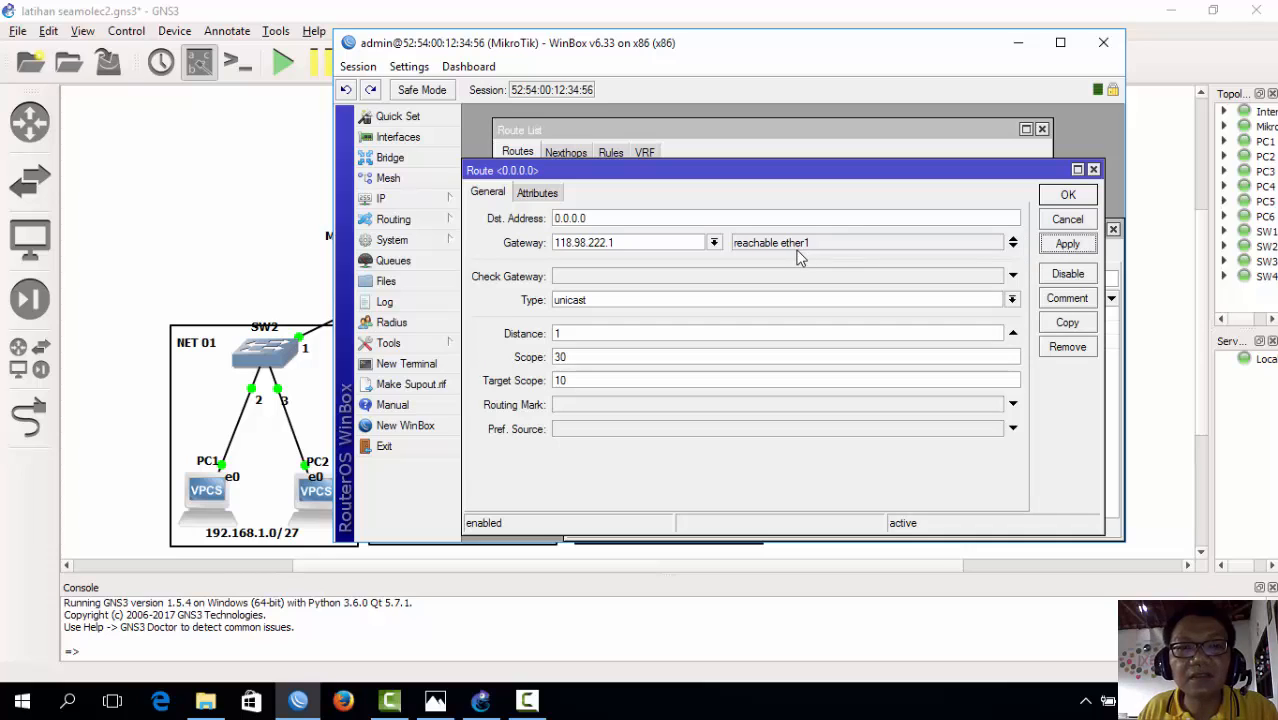
- Add the comment "Jalur menuju internet" to the 0.0.0.0 route, and save and close the route
click(1068, 300)
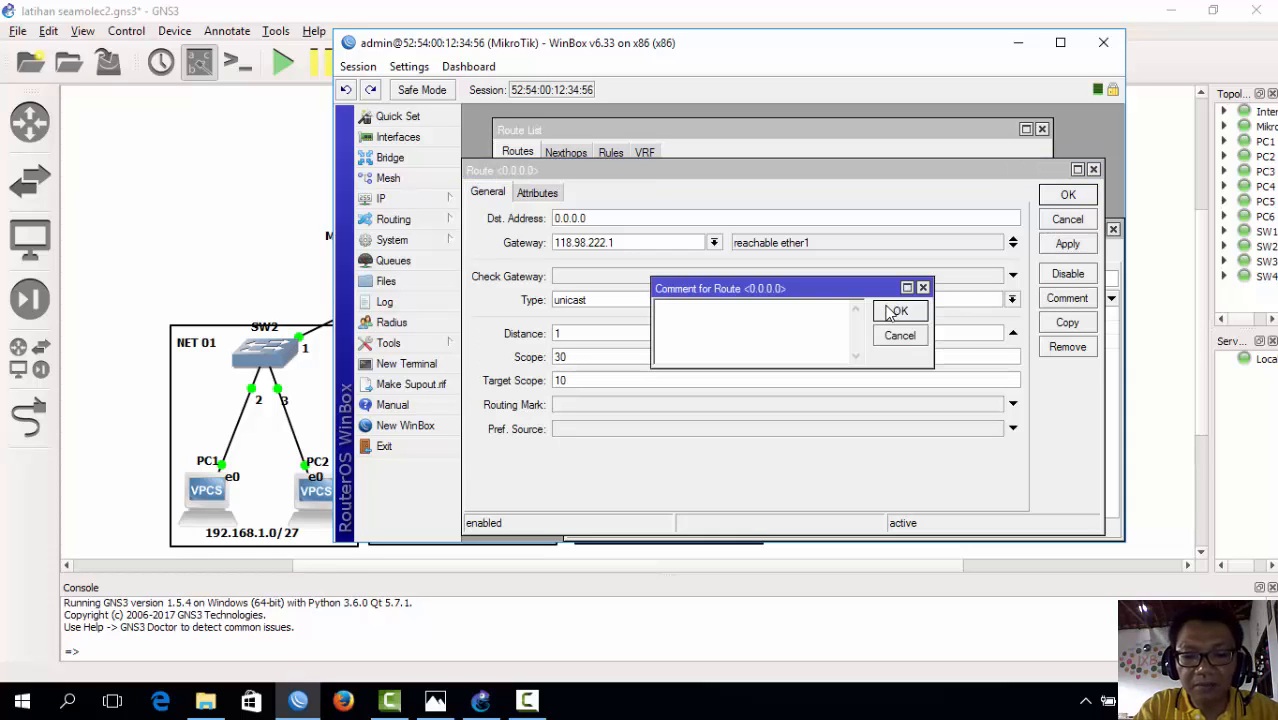
text(Jal)
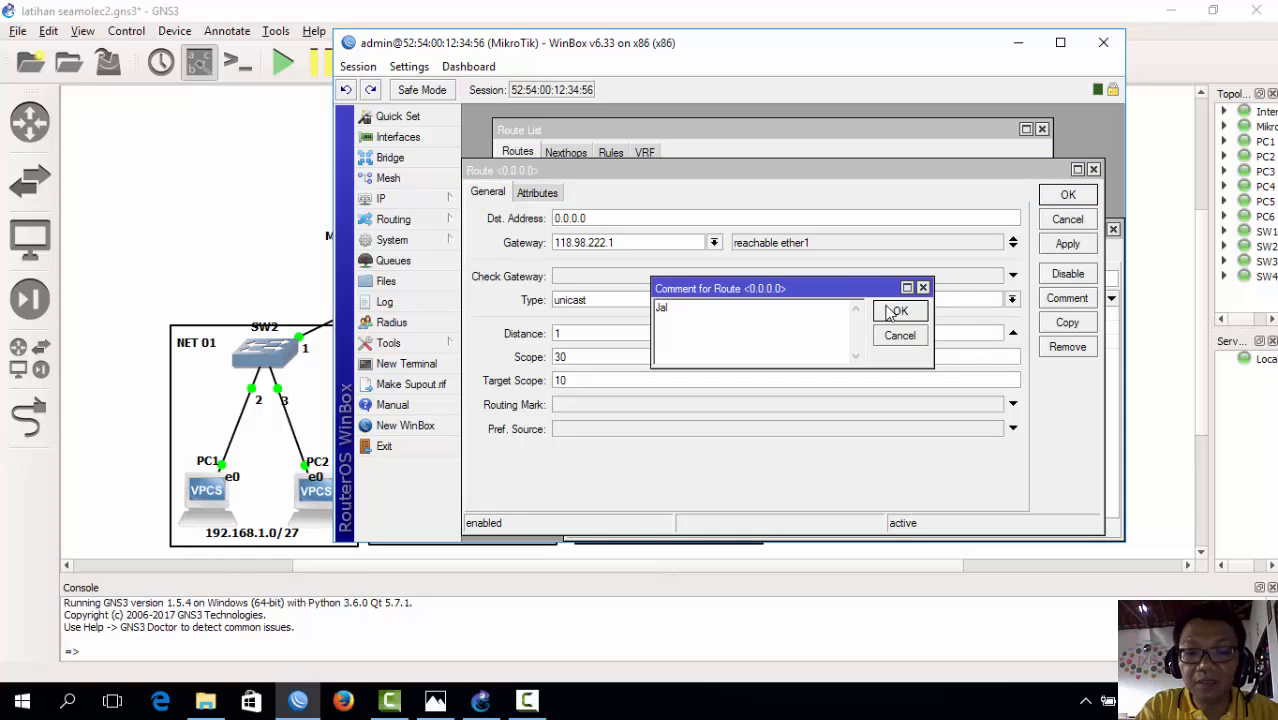
text(ur menu)
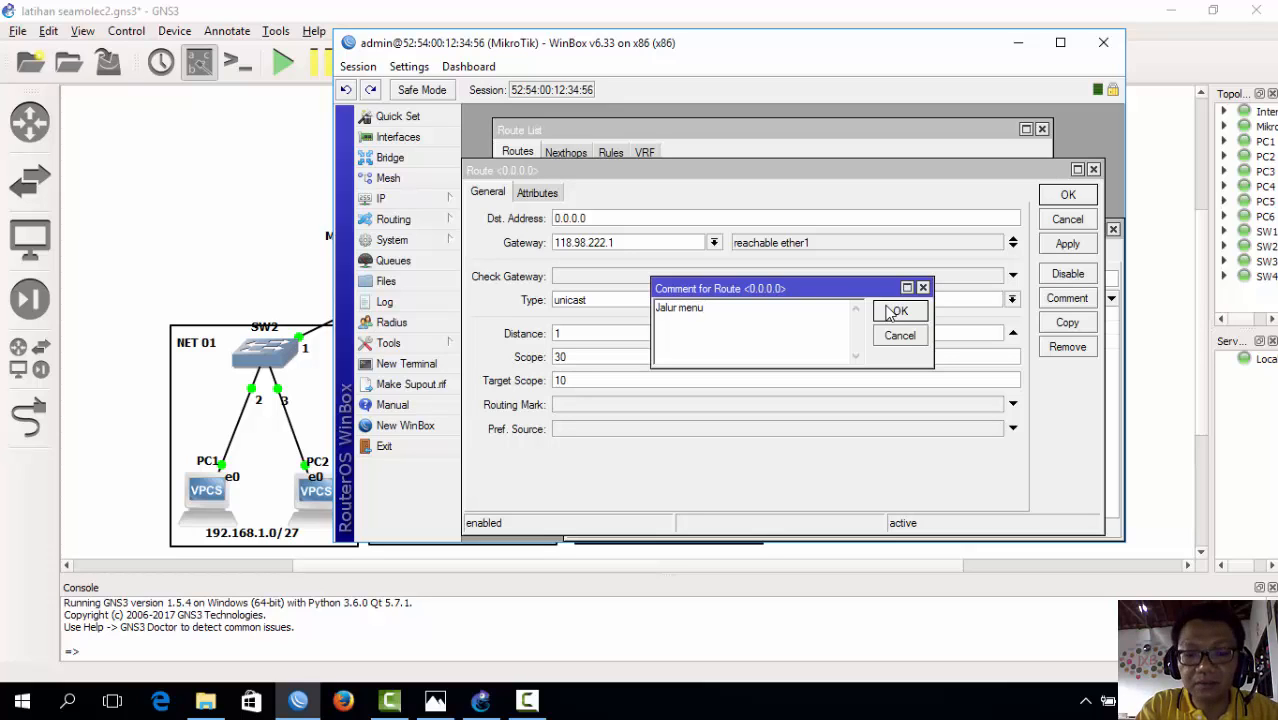
text(ju internet)
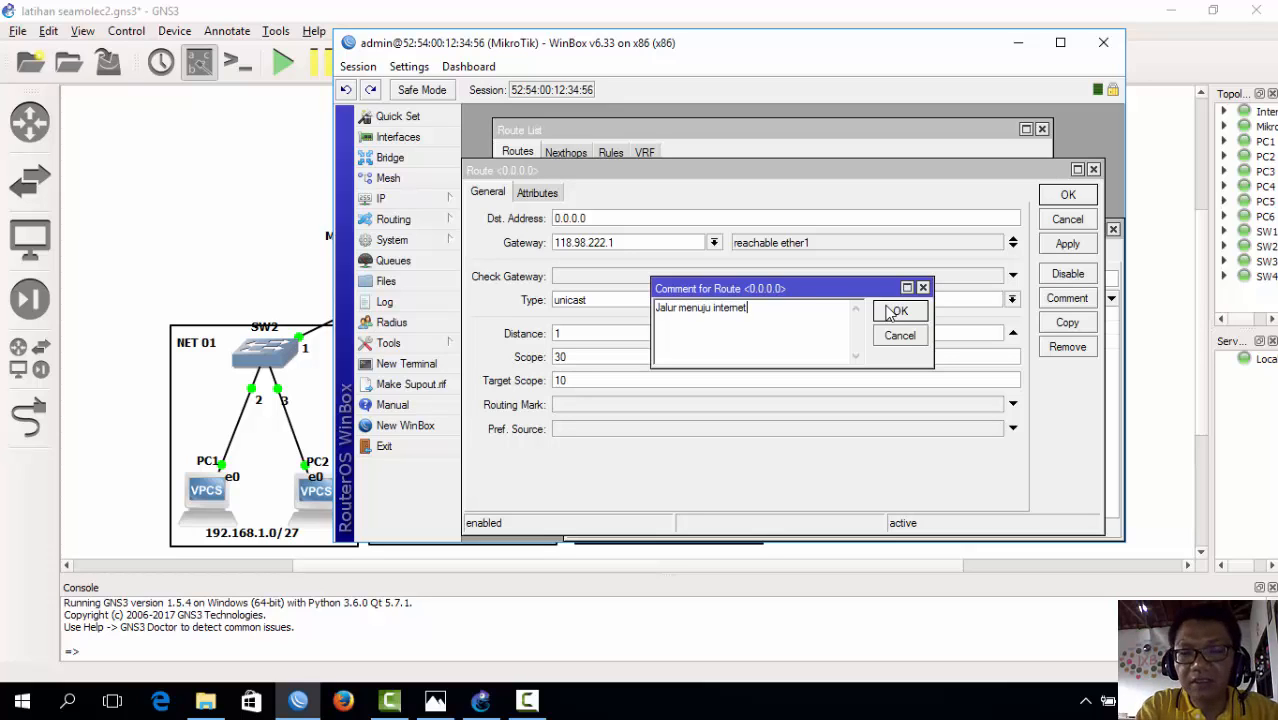
click(898, 313)
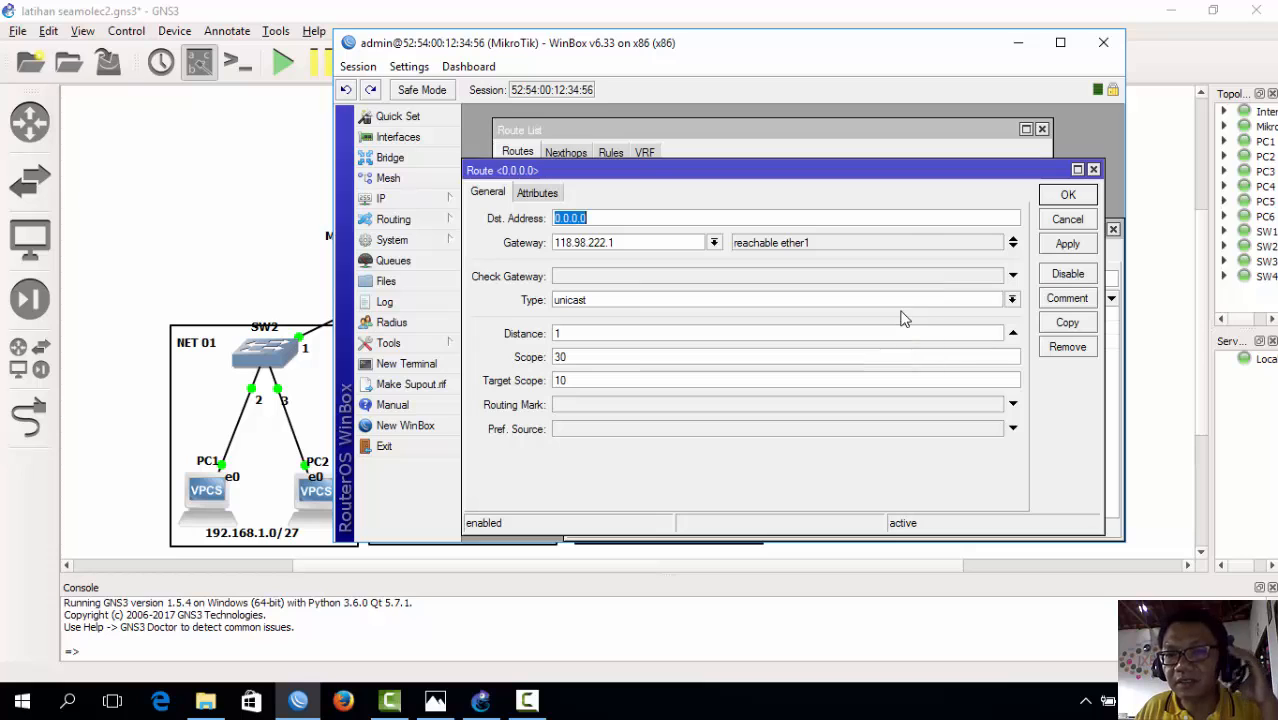
click(1067, 243)
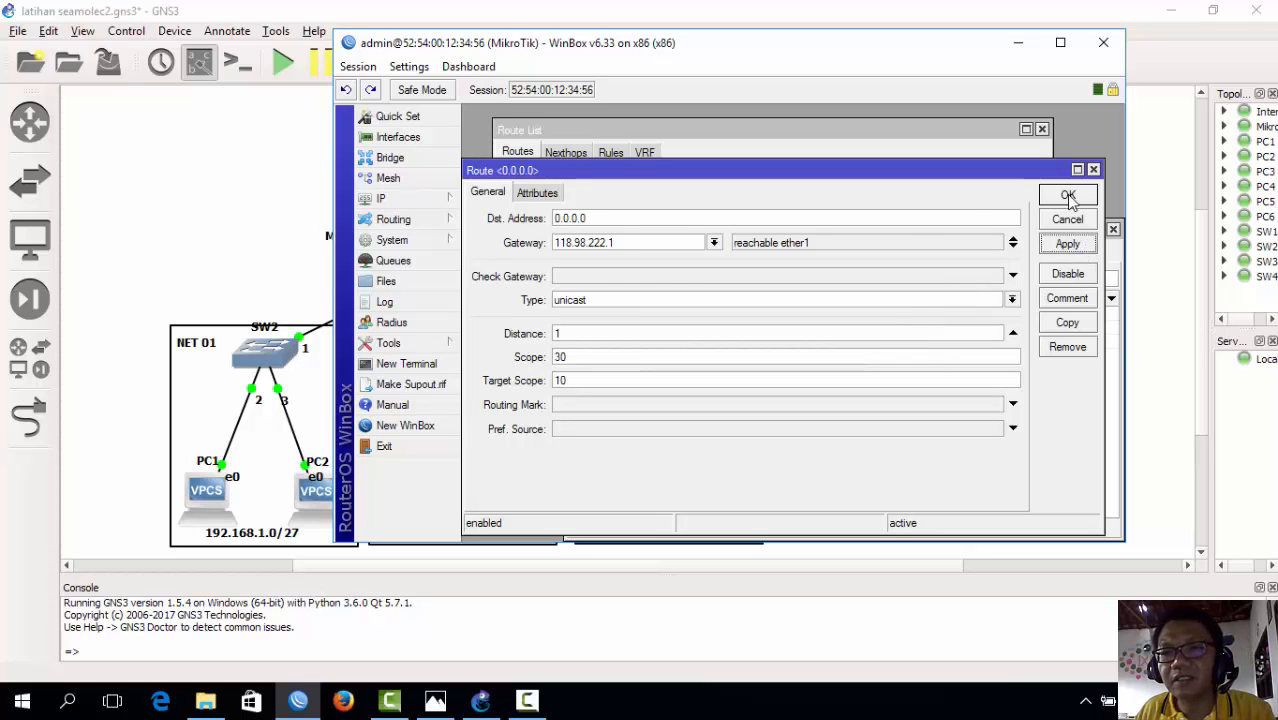
click(1067, 195)
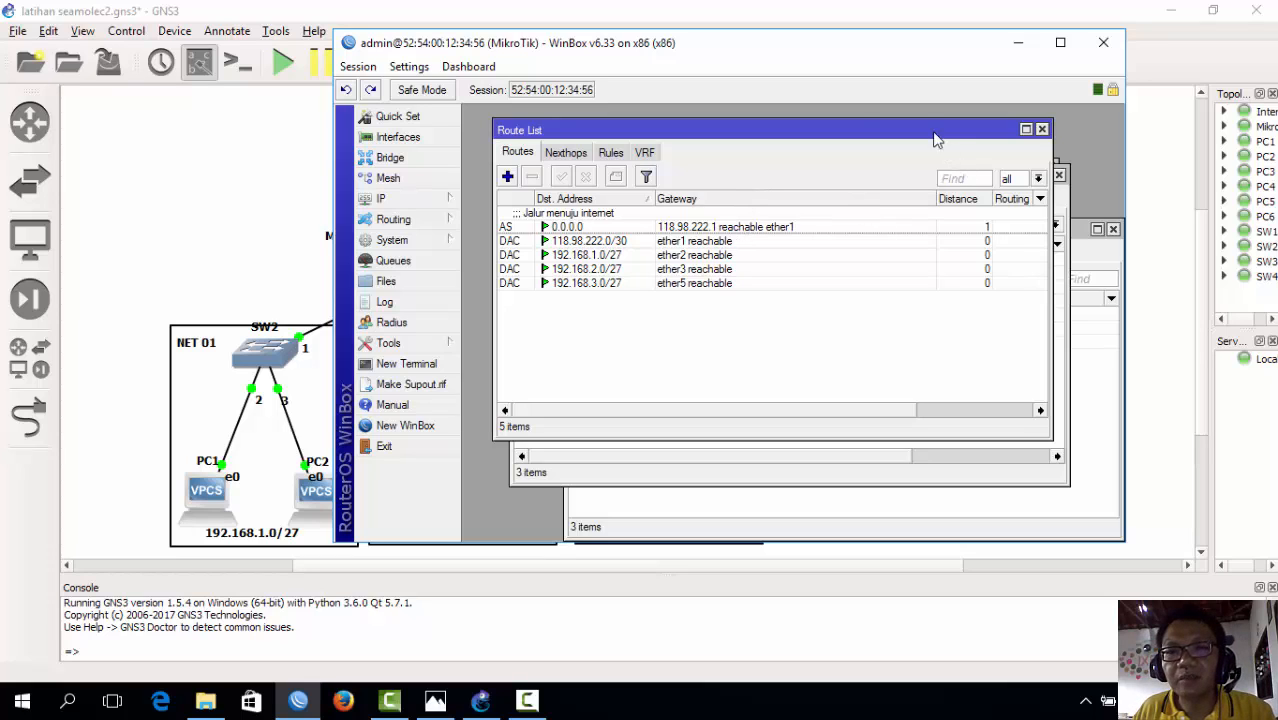
- Switch to the GNS3 topology, open PC1's console and request an address with the command ip dhcp
click(237, 198)
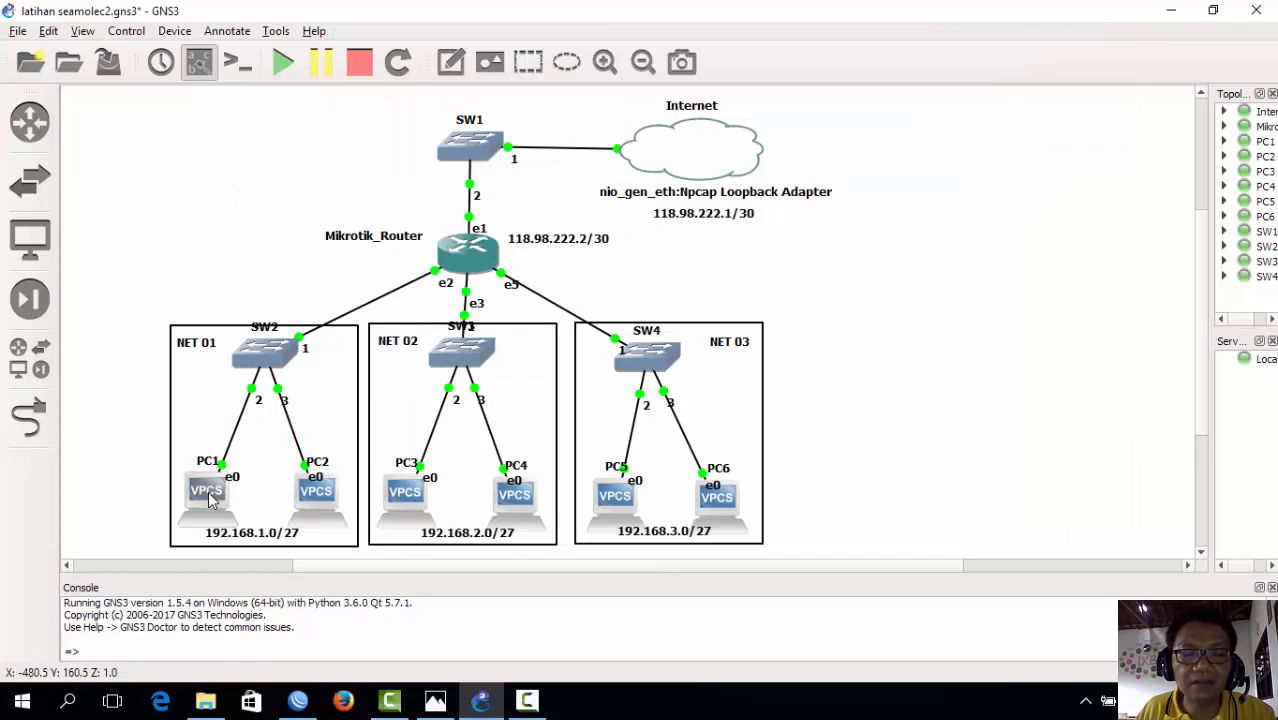
mouse_move(210, 498)
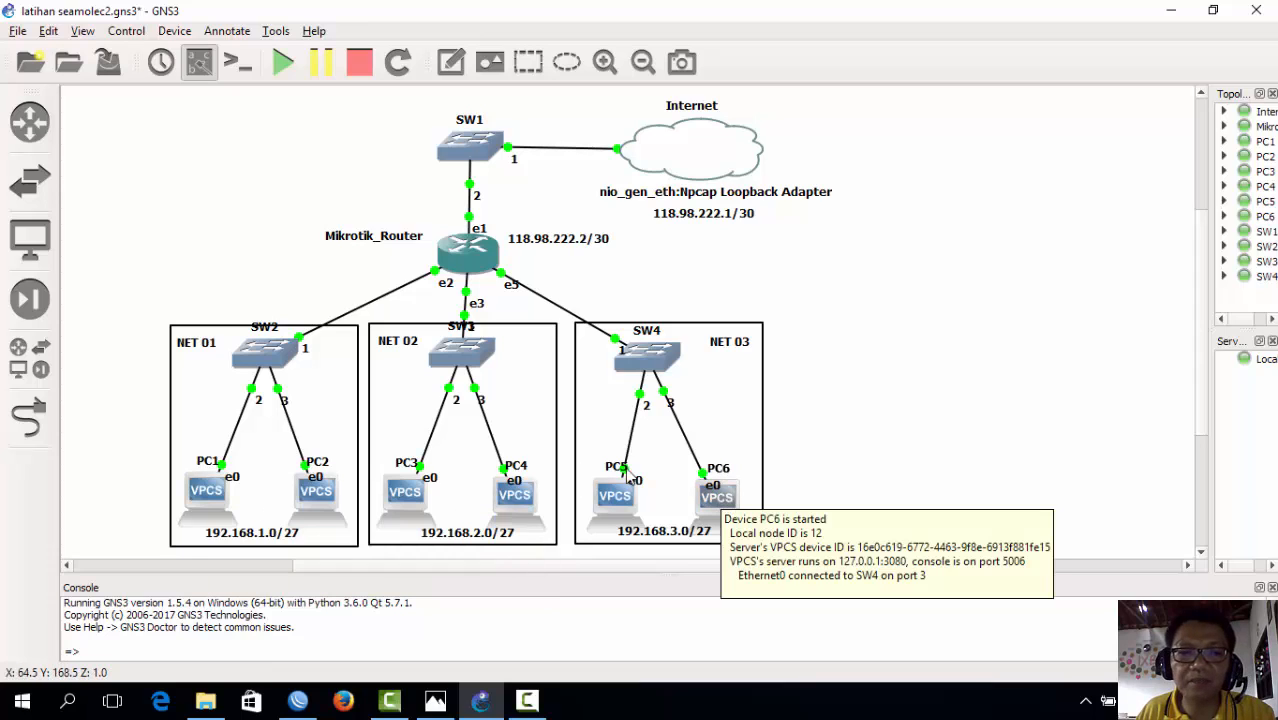
right_click(210, 487)
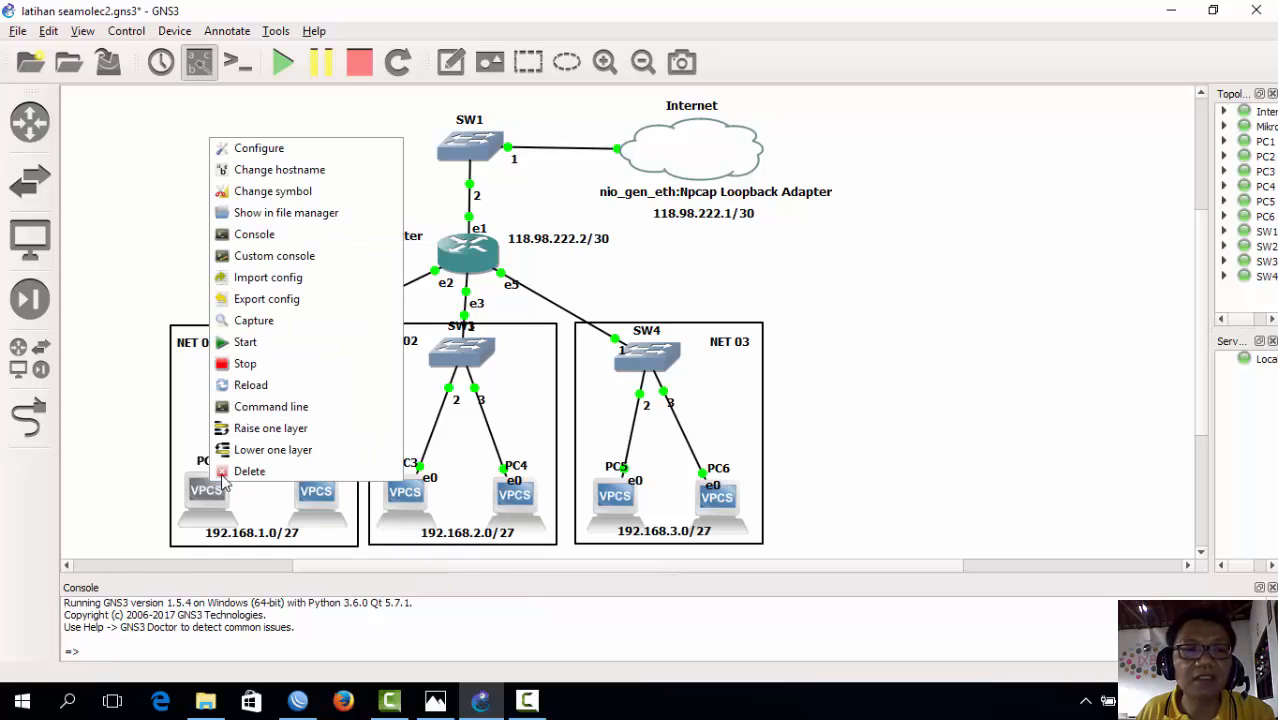
click(288, 244)
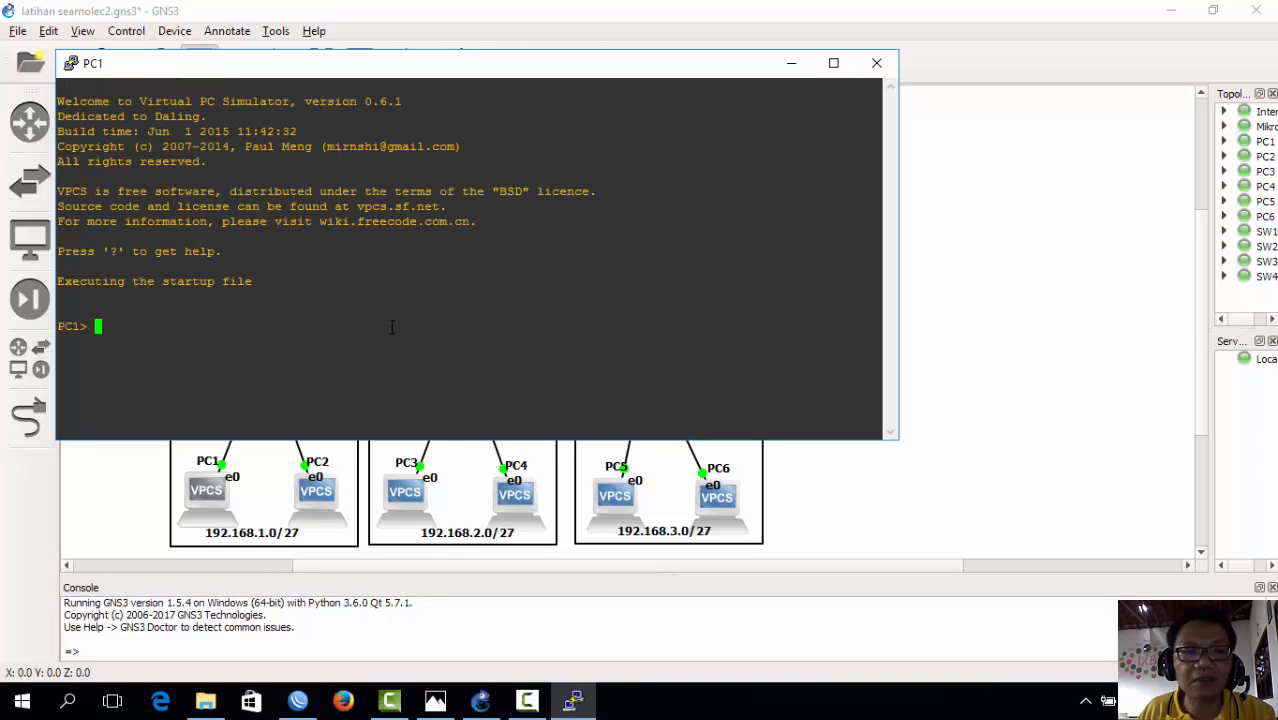
text(ip)
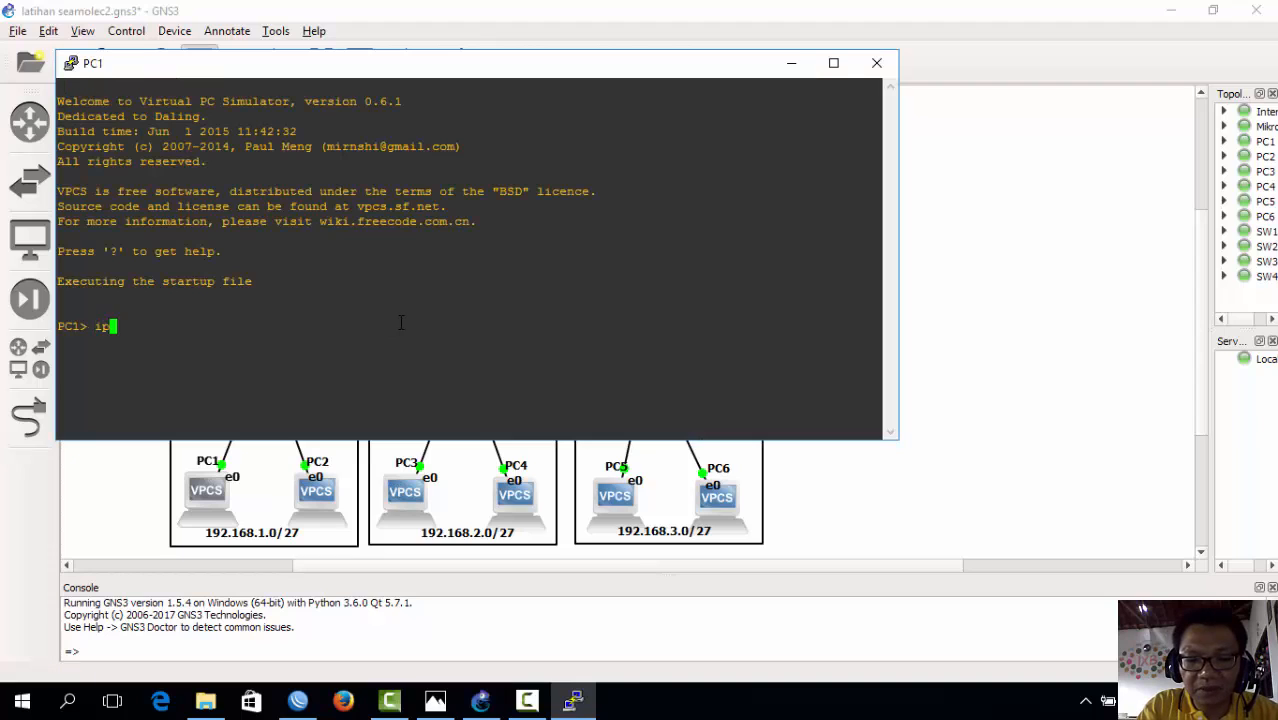
text( dhcp)
key(Return)
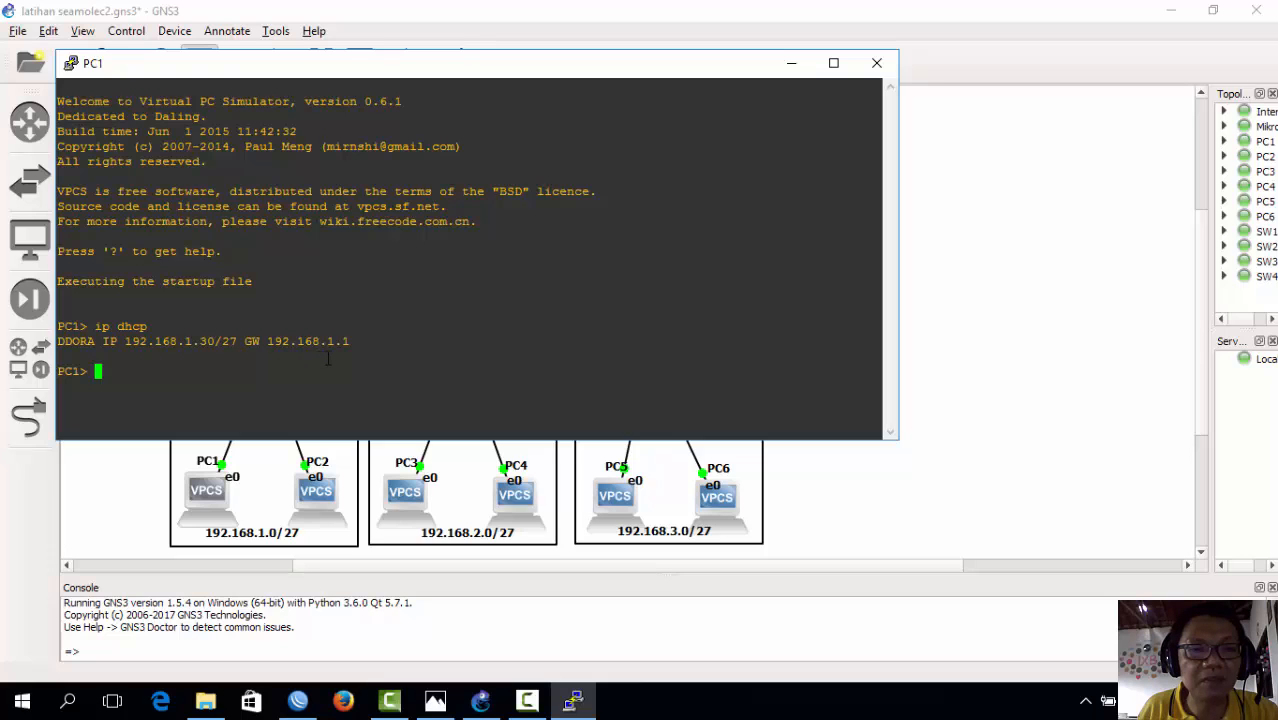
- Open the console of PC2 in NET 01 and obtain its address with ip dhcp
click(322, 490)
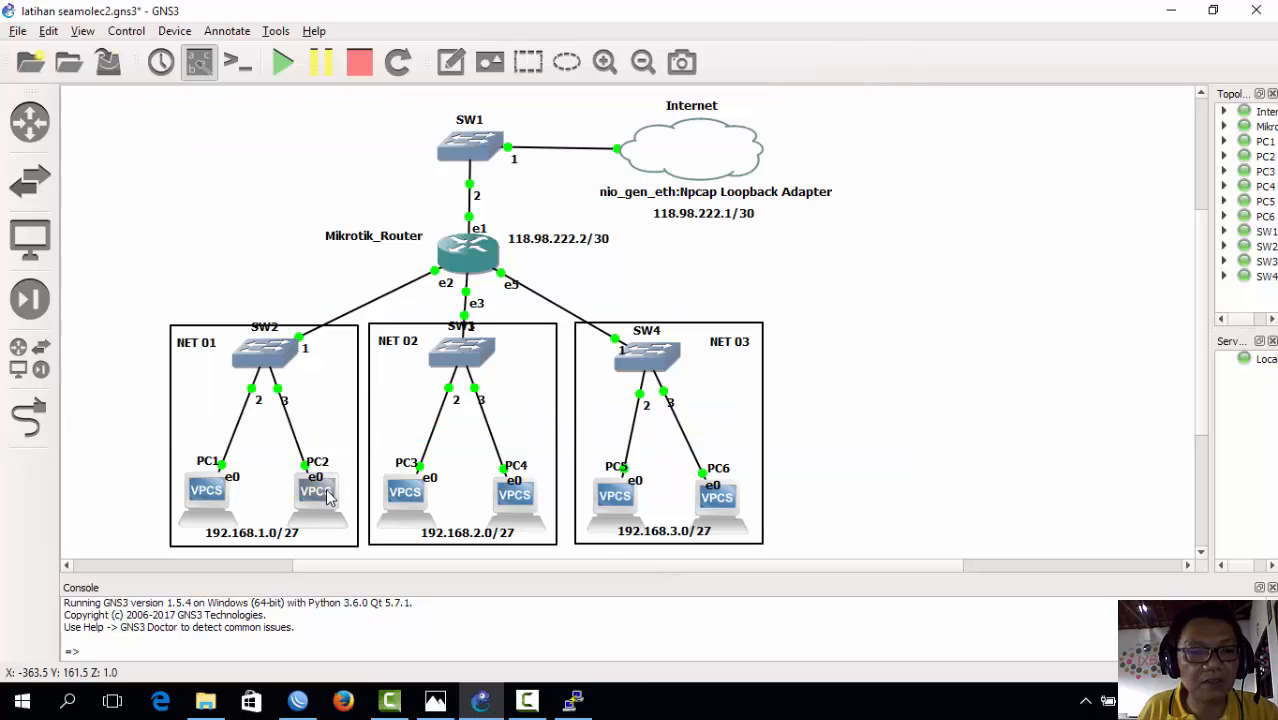
right_click(324, 491)
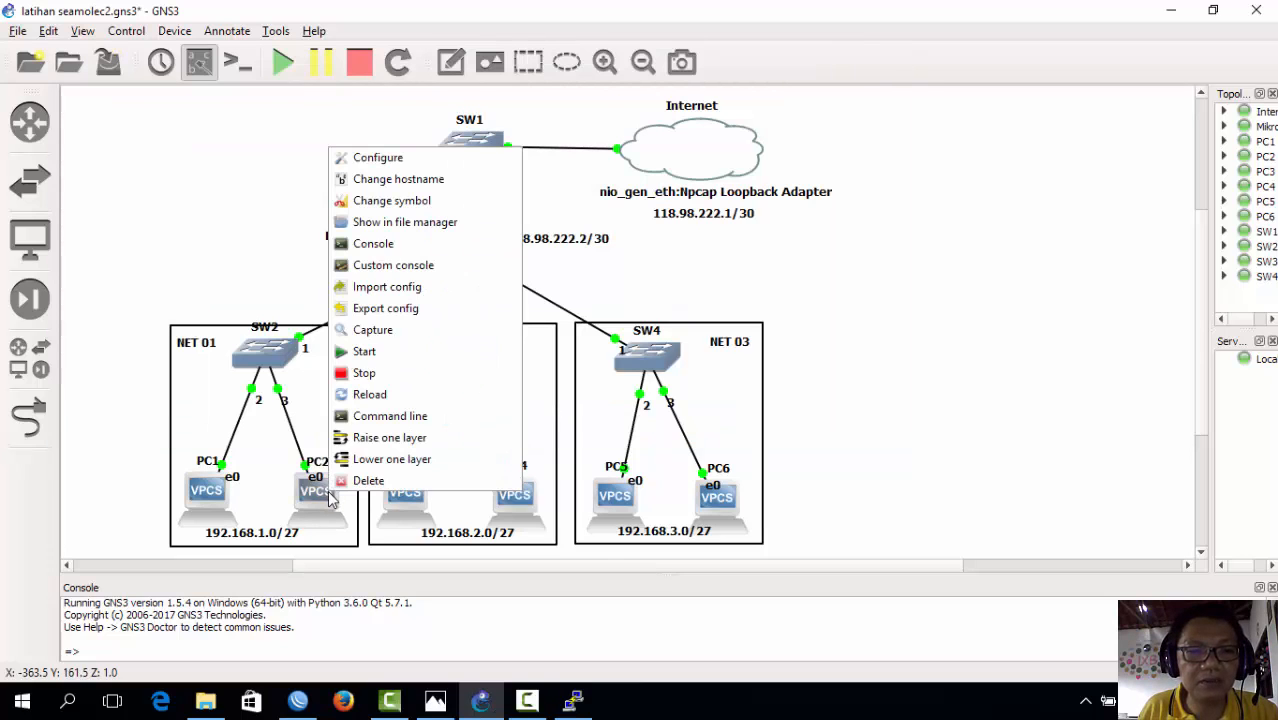
click(390, 244)
text(ip dhcp)
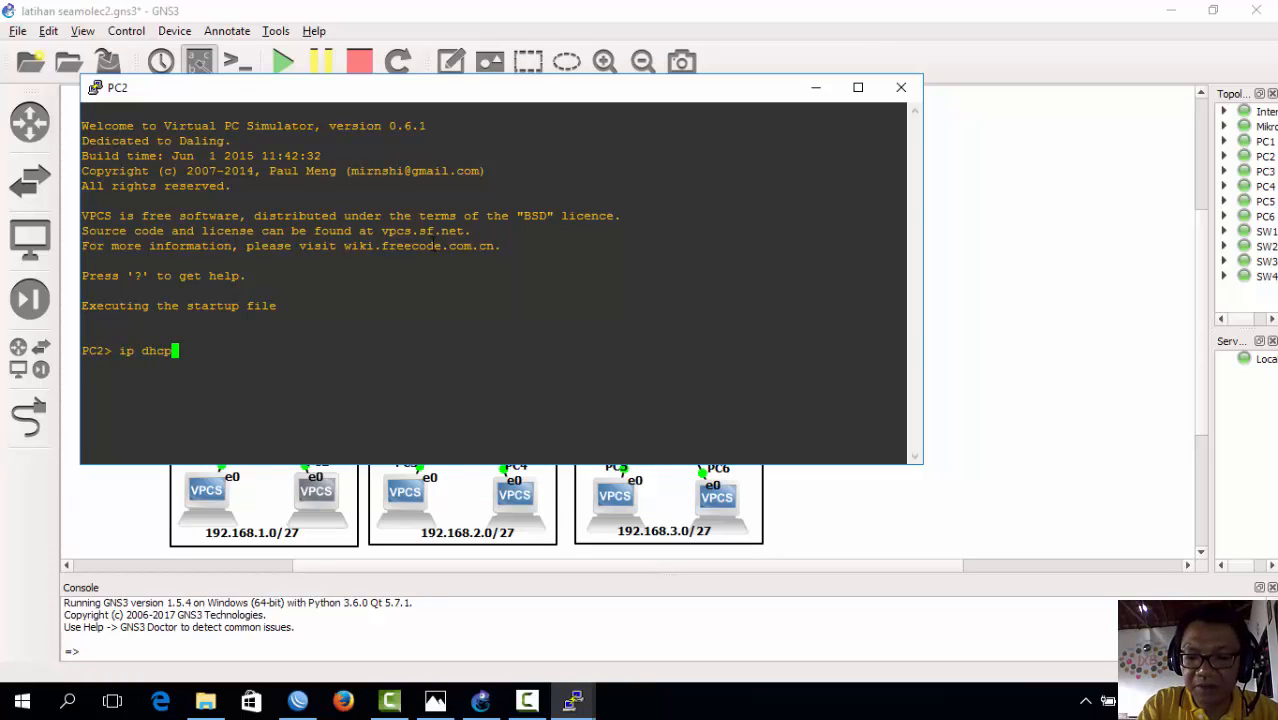
key(Return)
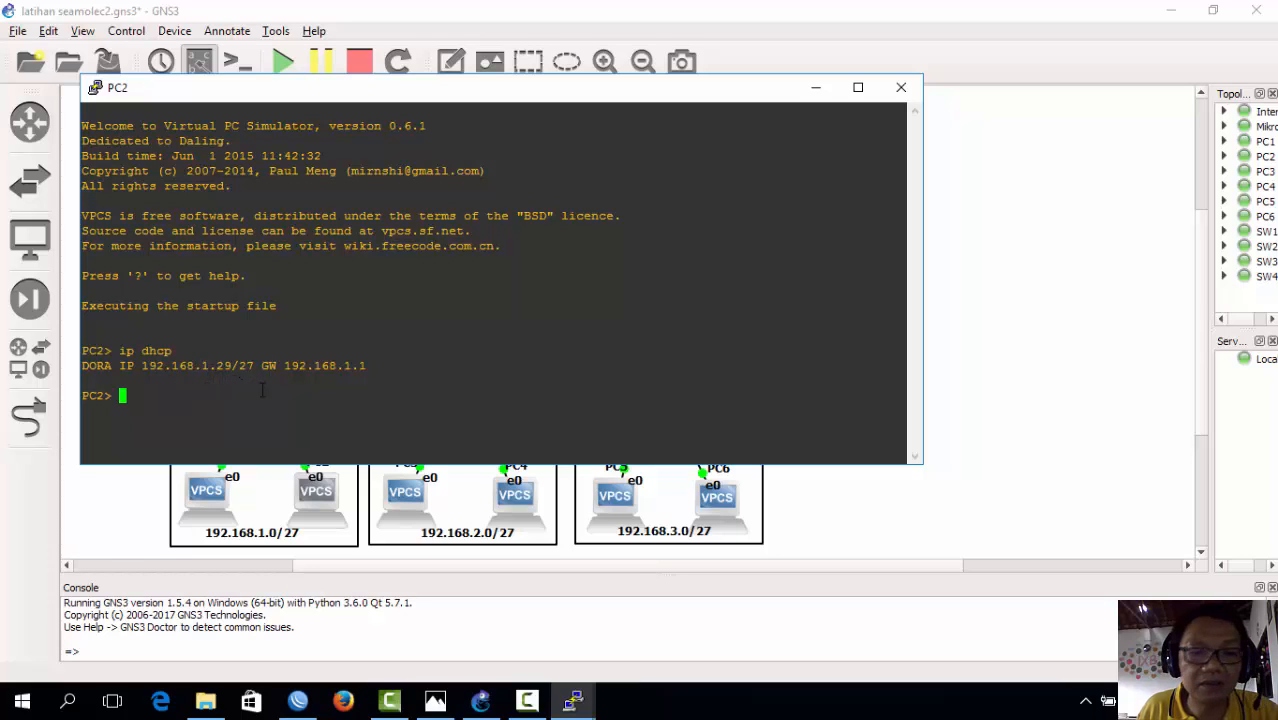
- Open the console of PC3 in NET 02 and obtain its address with ip dhcp
click(409, 492)
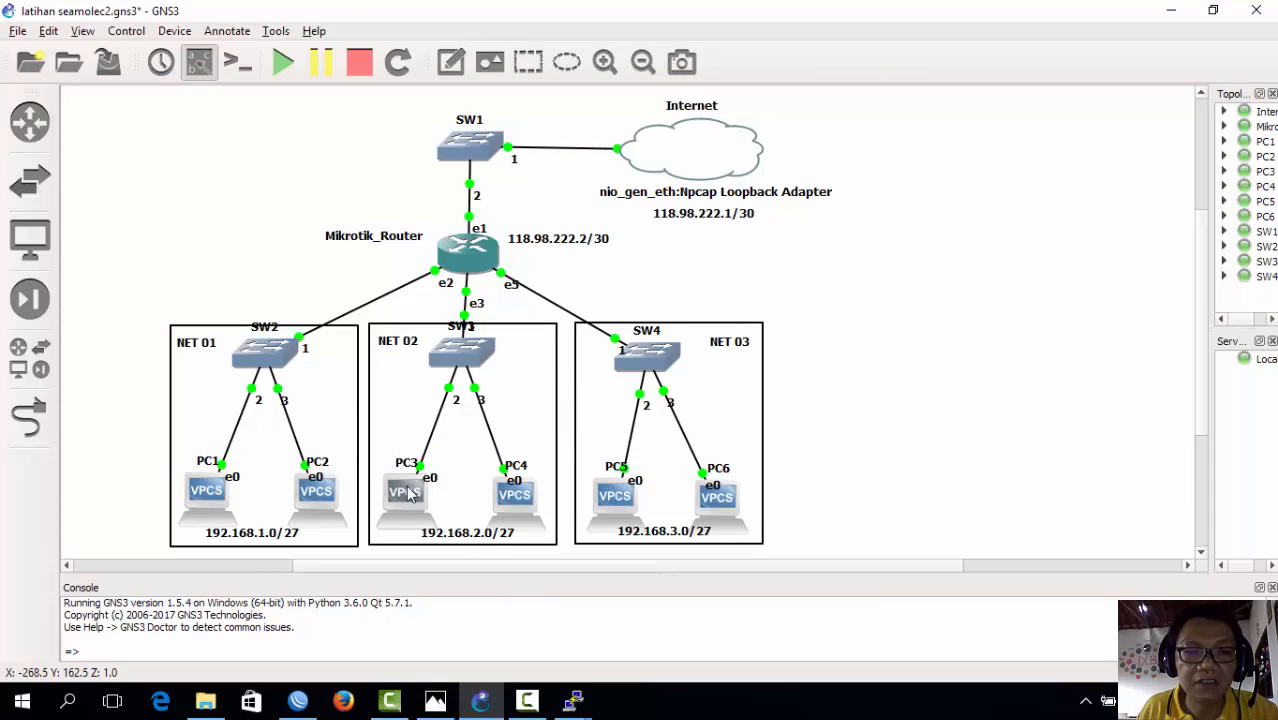
right_click(408, 142)
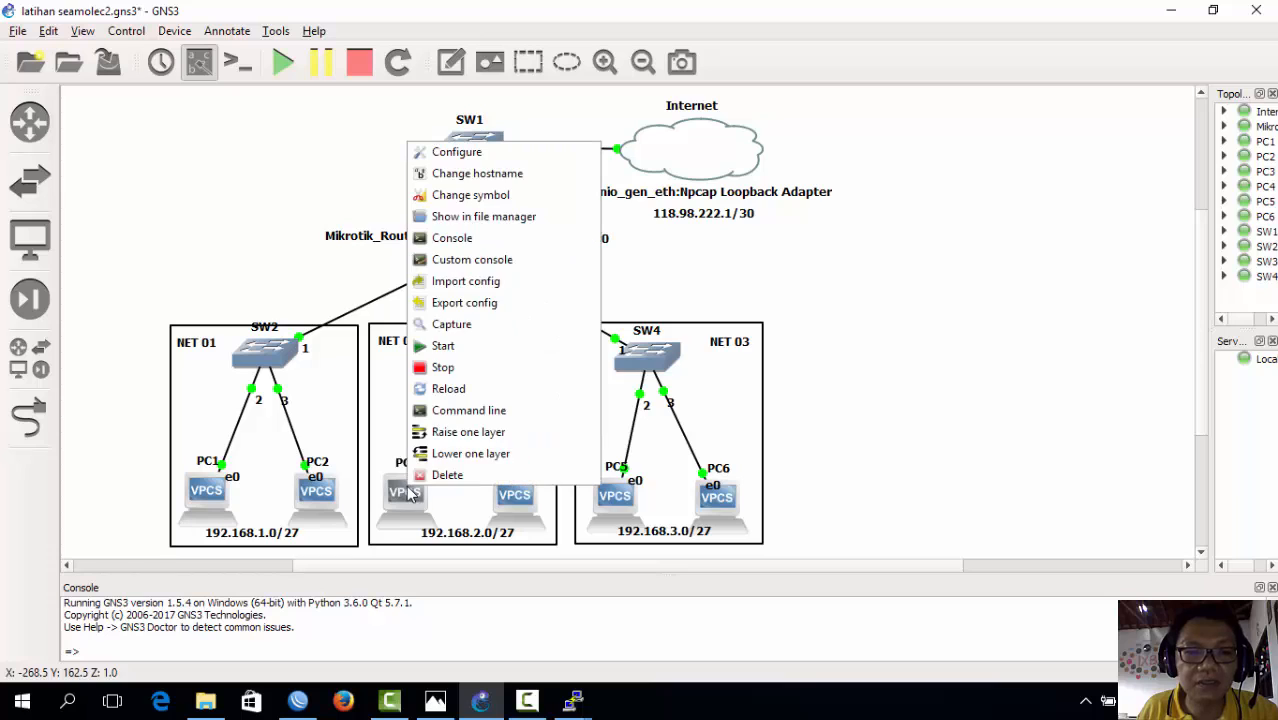
click(482, 242)
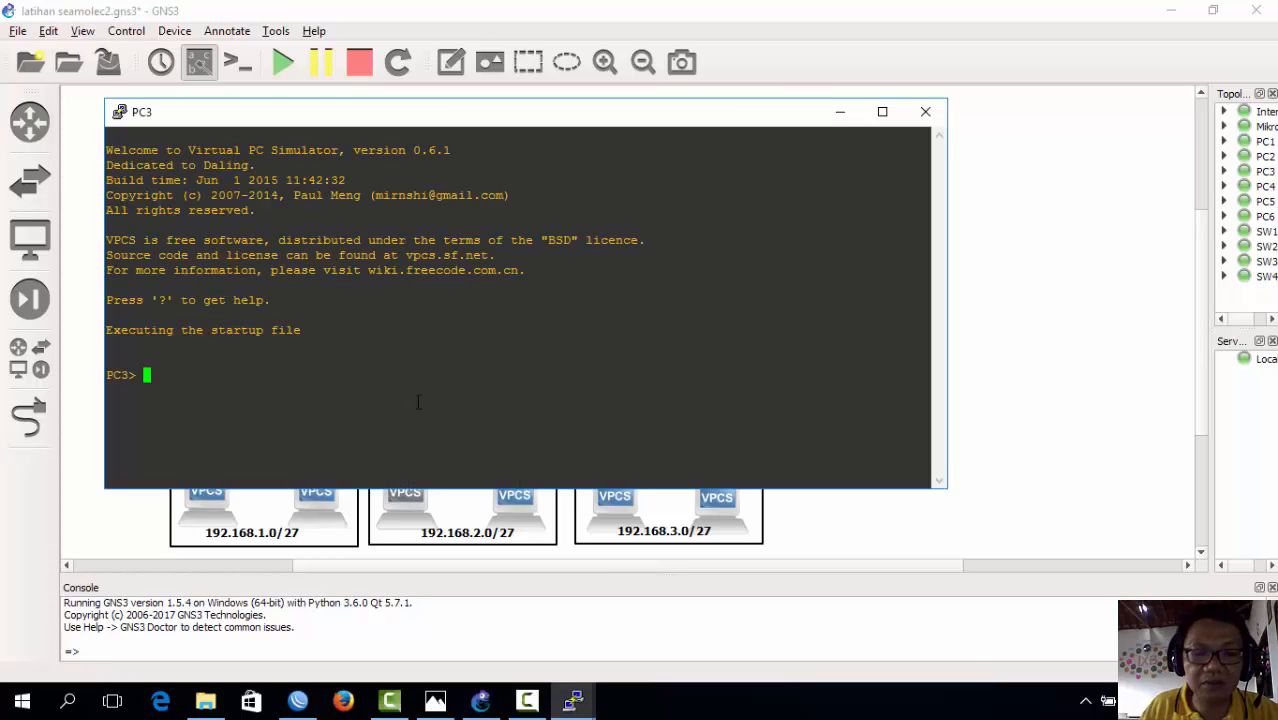
text(ip dhcp)
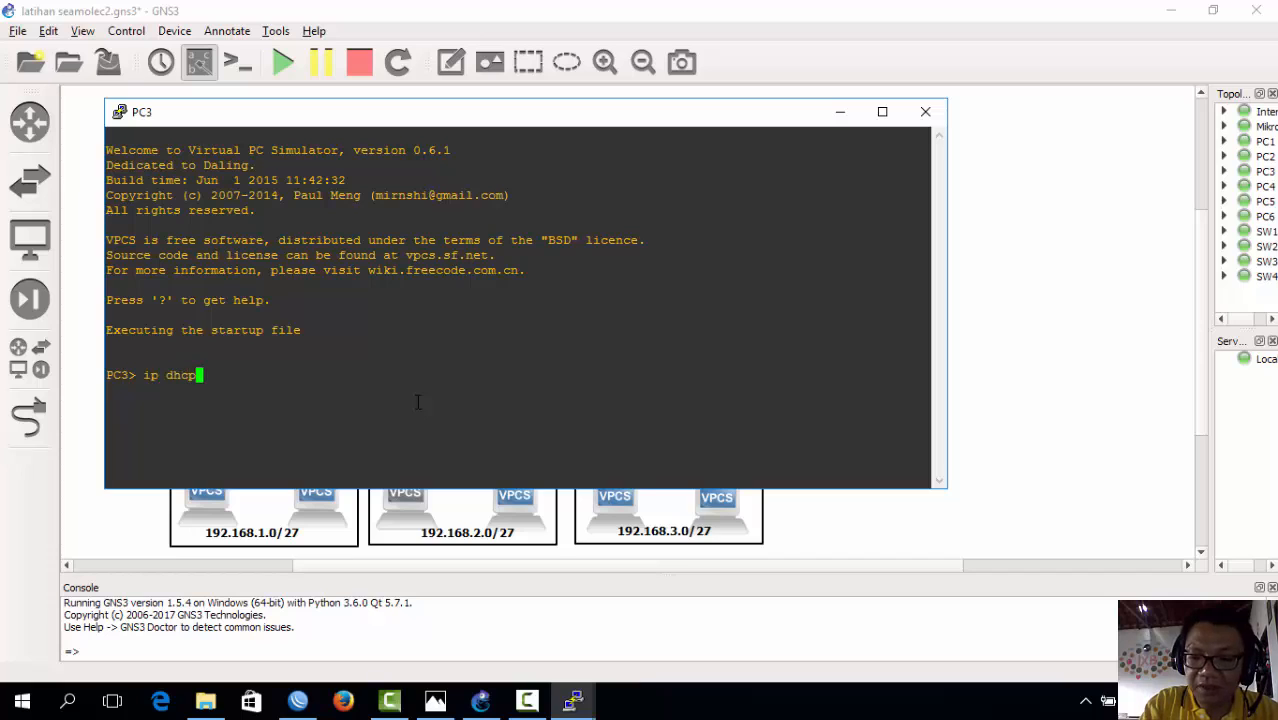
key(Return)
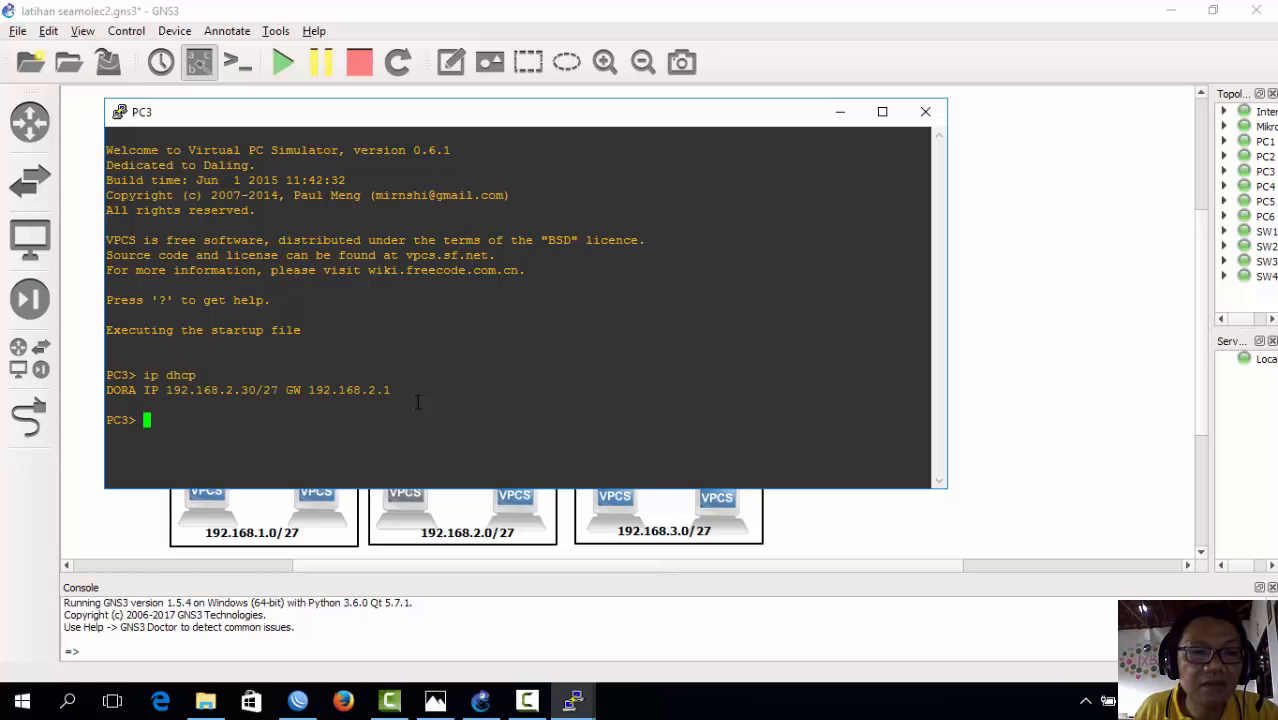
- Open the console of PC4 in NET 02 and obtain its address with ip dhcp
click(514, 506)
right_click(512, 161)
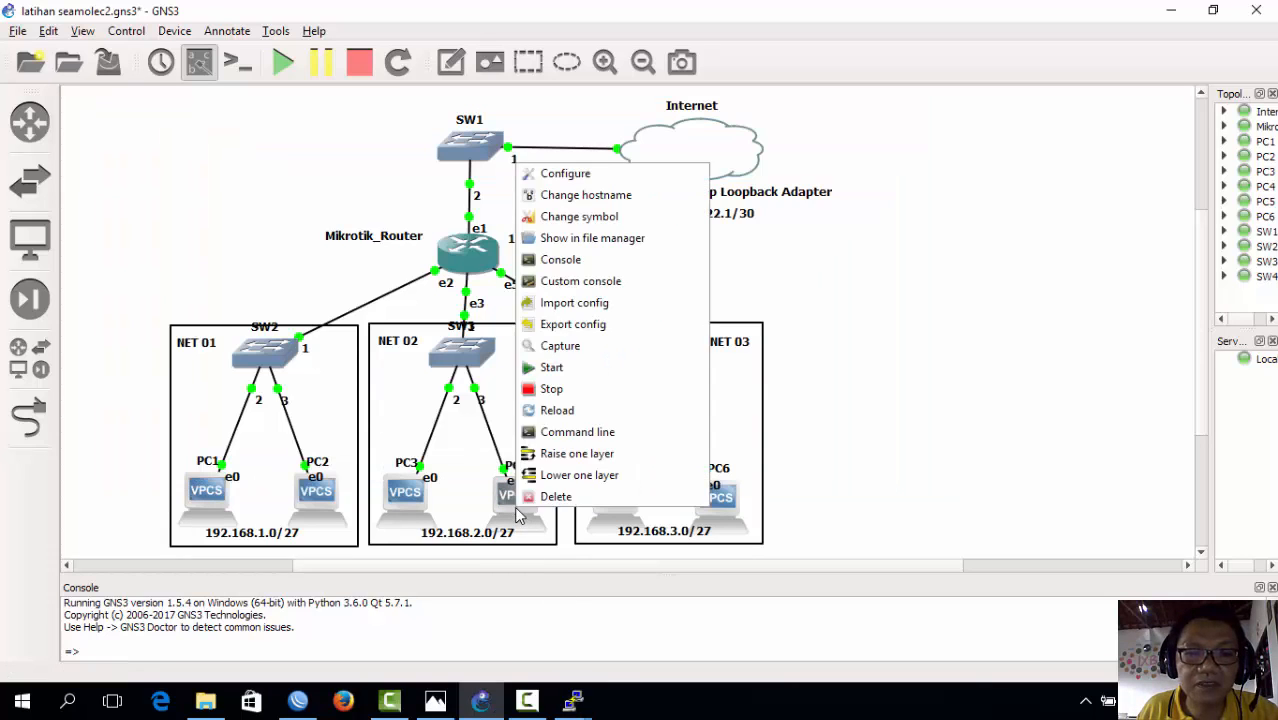
click(588, 258)
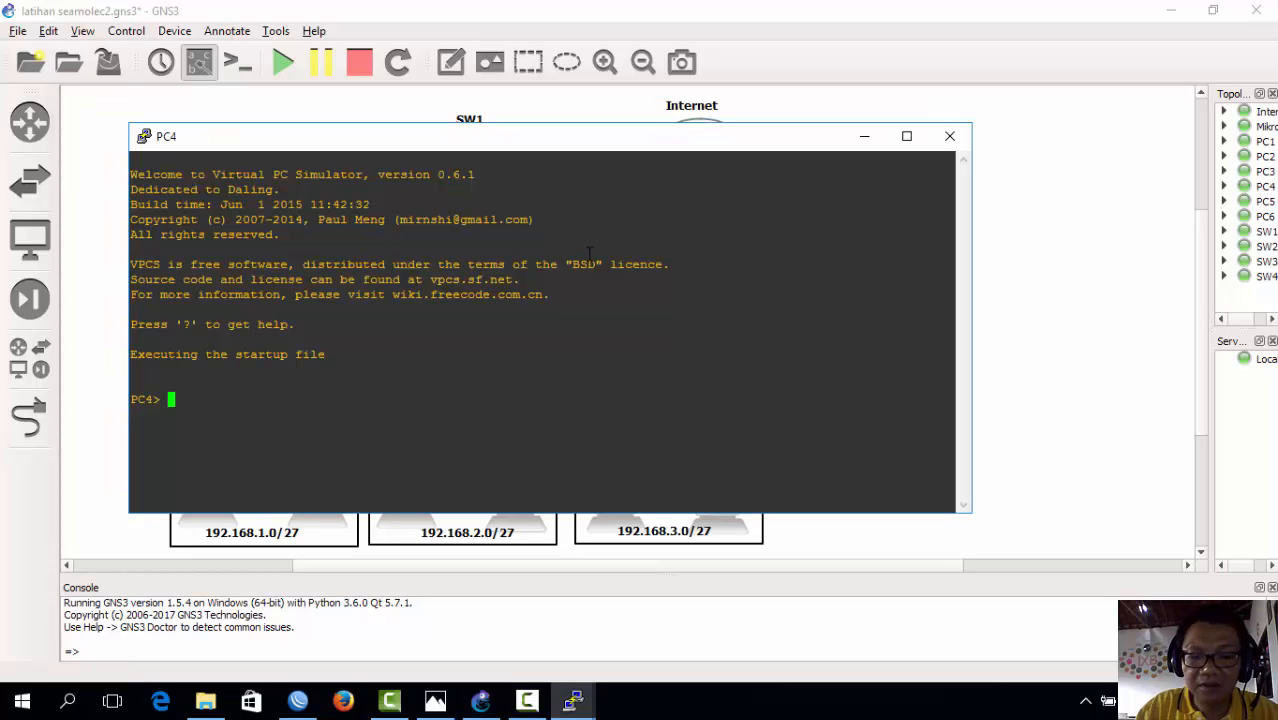
text(ip )
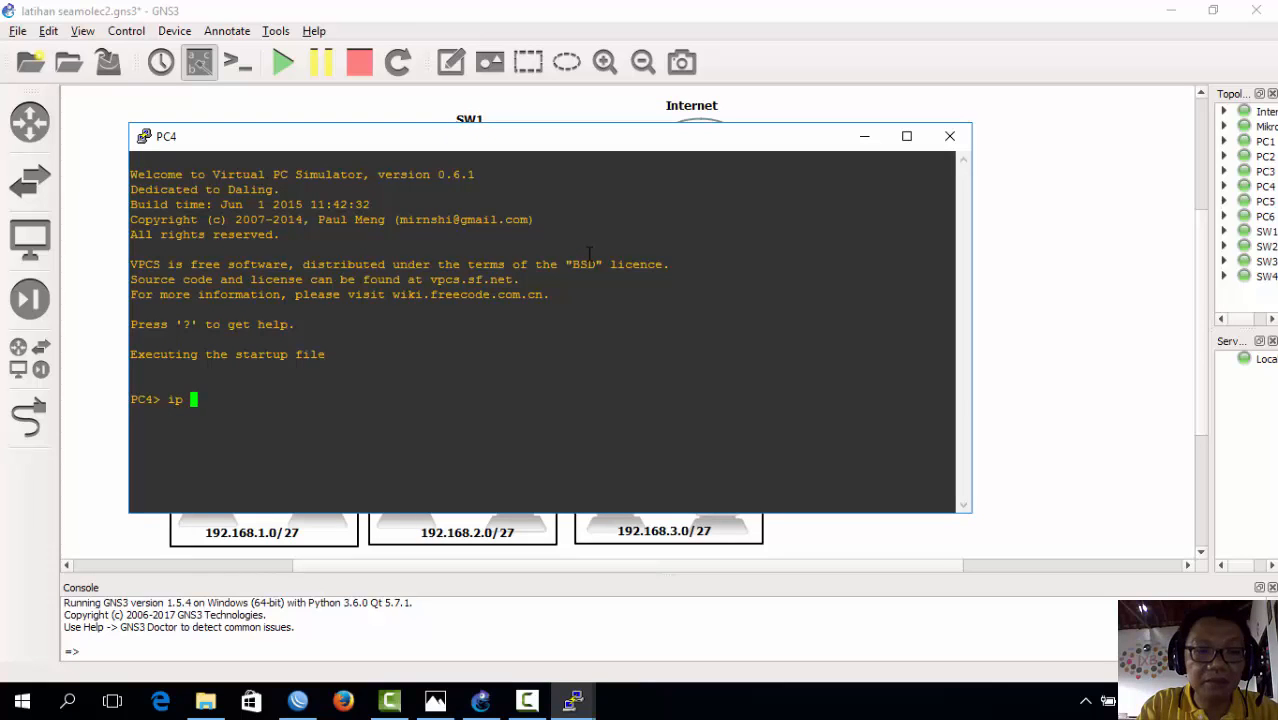
text(dhcp)
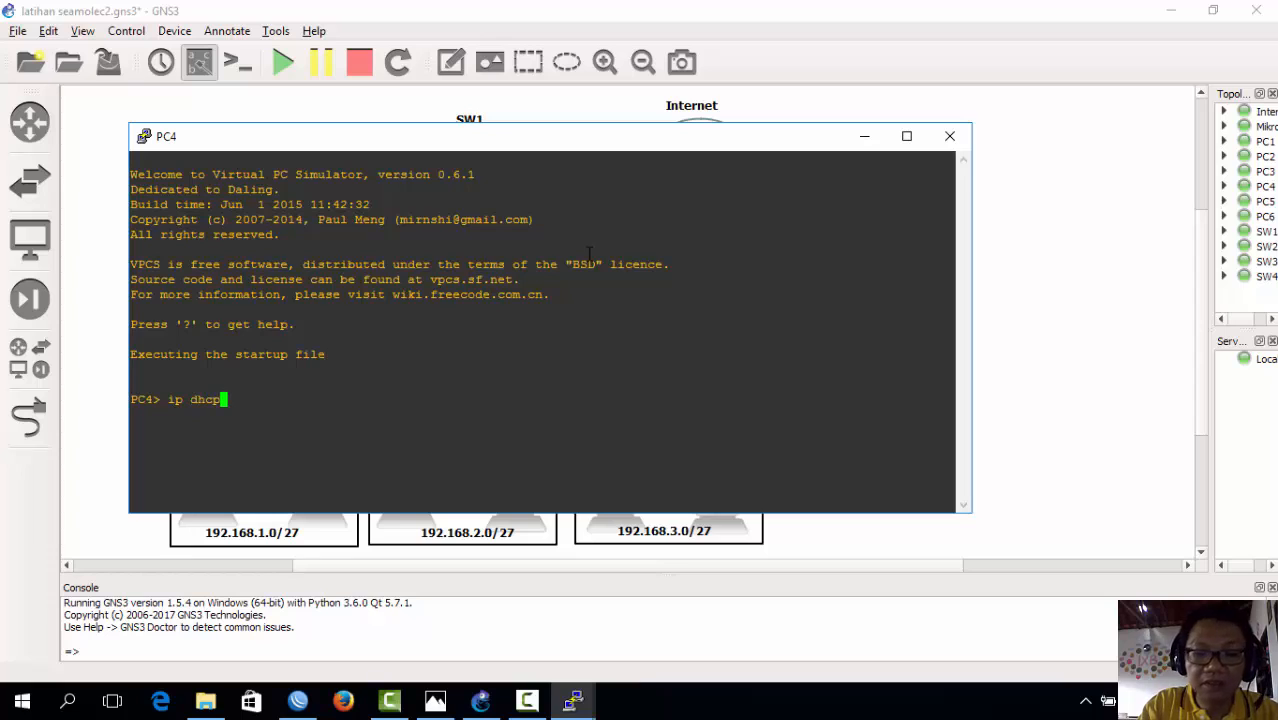
key(Return)
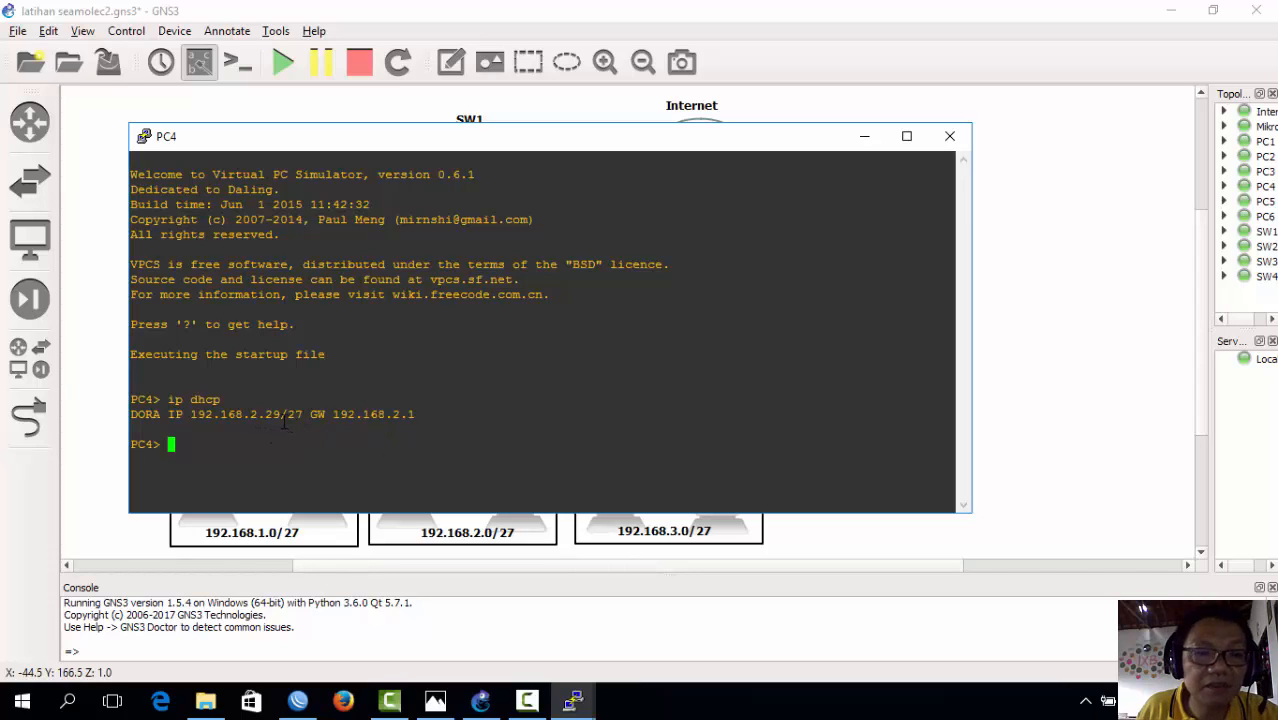
- Open the console of PC5 in NET 03 and obtain its address with ip dhcp
click(614, 540)
right_click(619, 500)
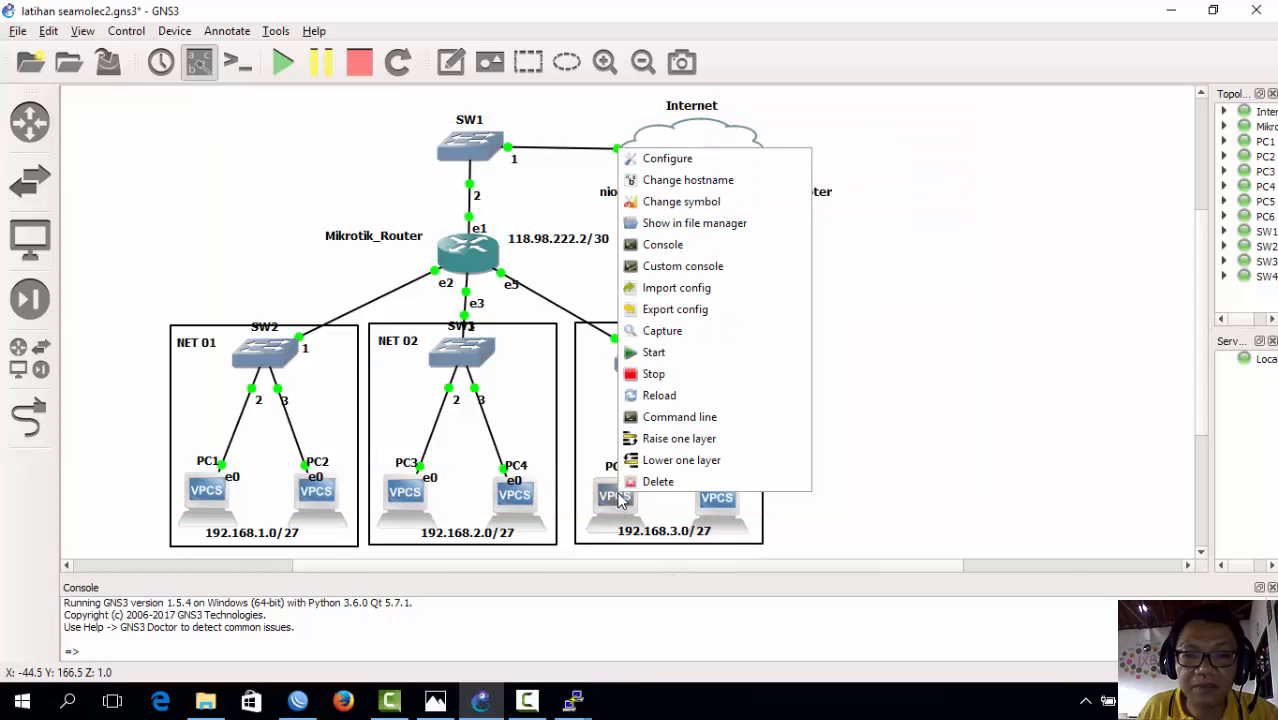
click(659, 246)
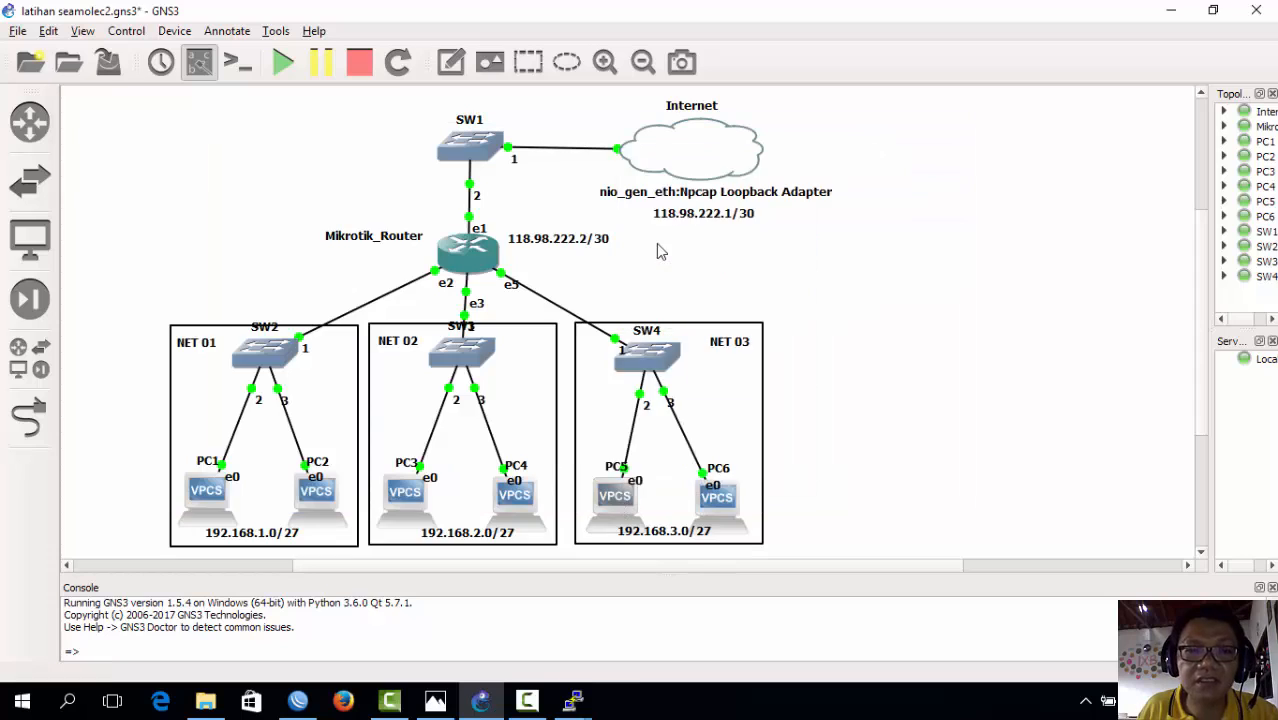
text(ip dhcp)
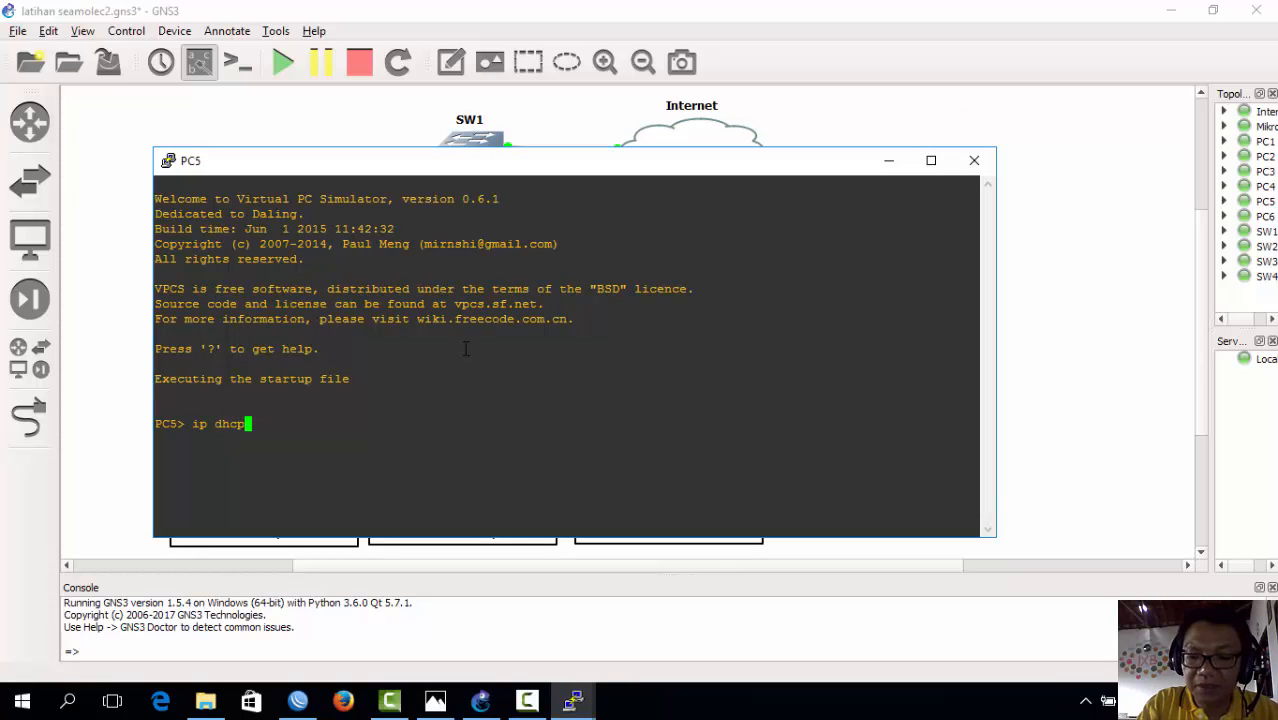
key(Return)
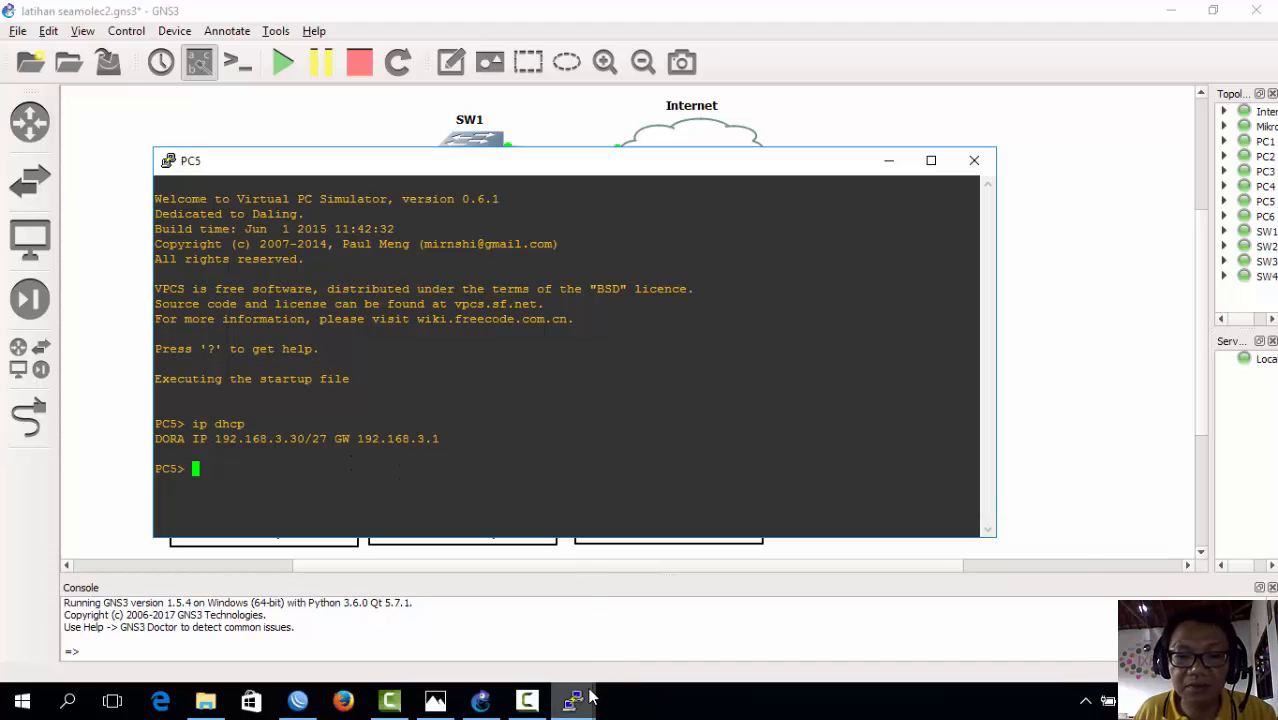
- Return to the topology, open the console of PC6 in NET 03 and obtain its address with ip dhcp
mouse_move(573, 697)
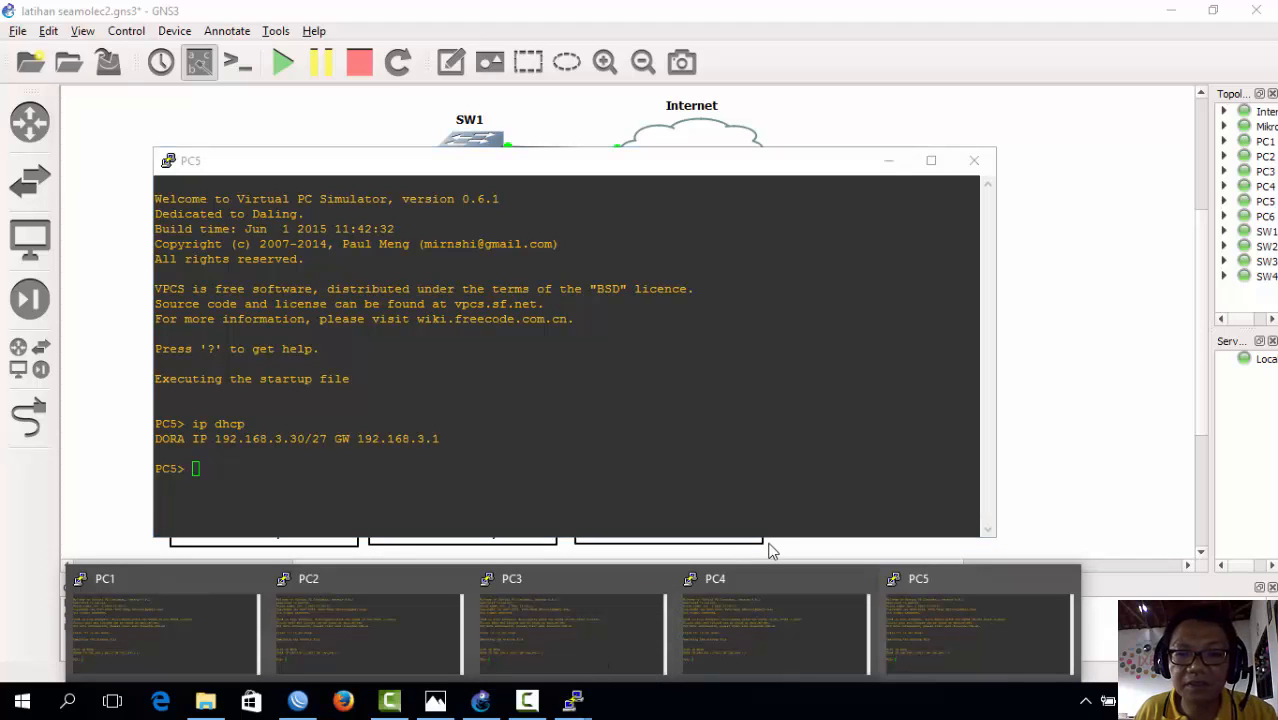
click(1095, 428)
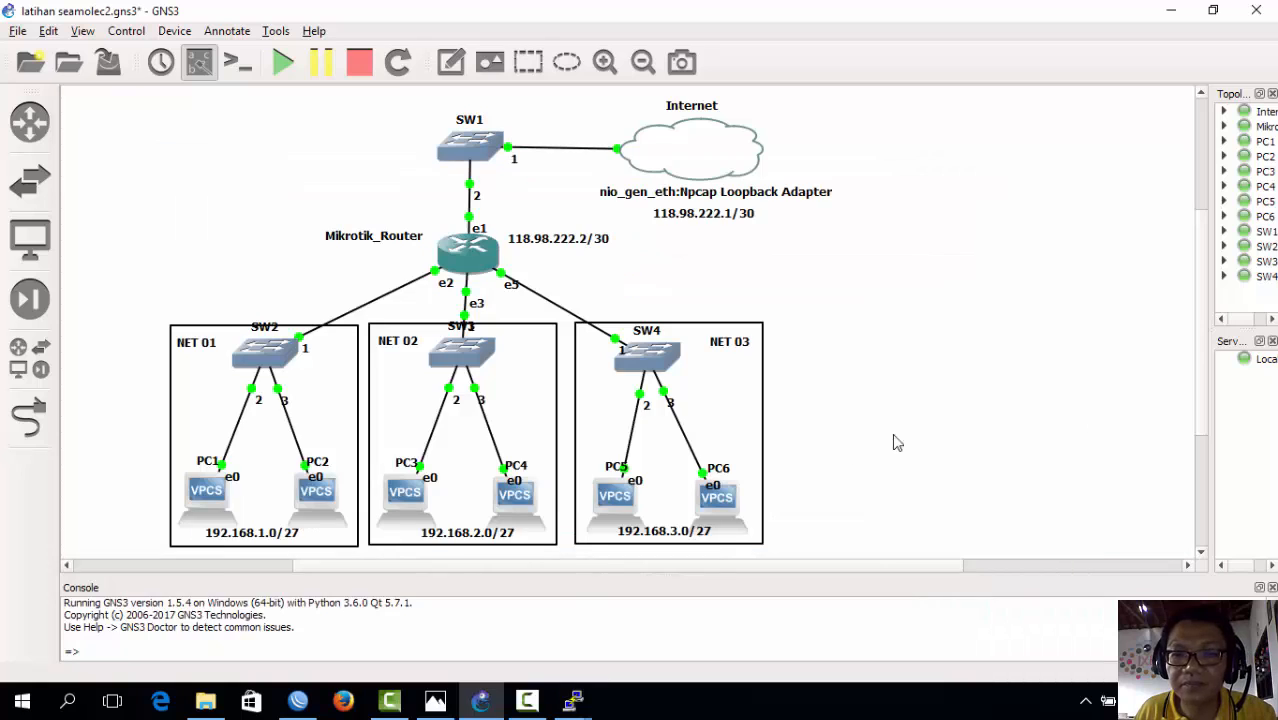
right_click(728, 492)
right_click(714, 496)
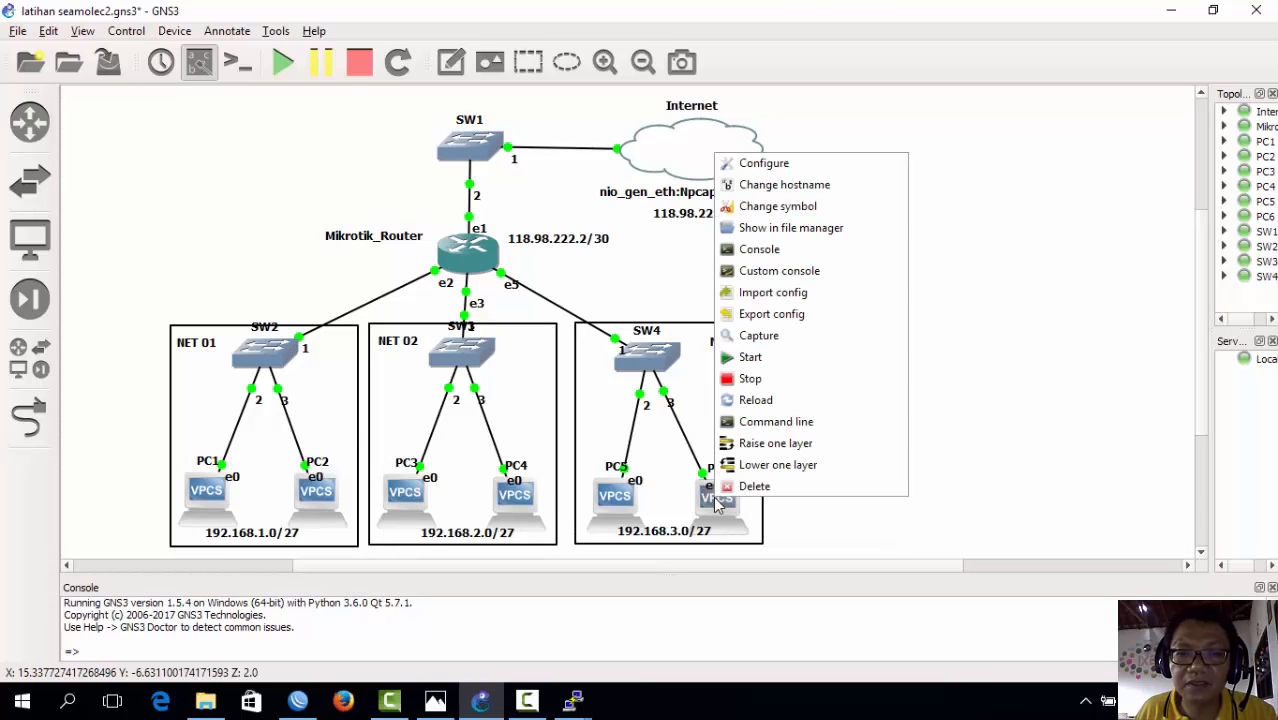
click(783, 249)
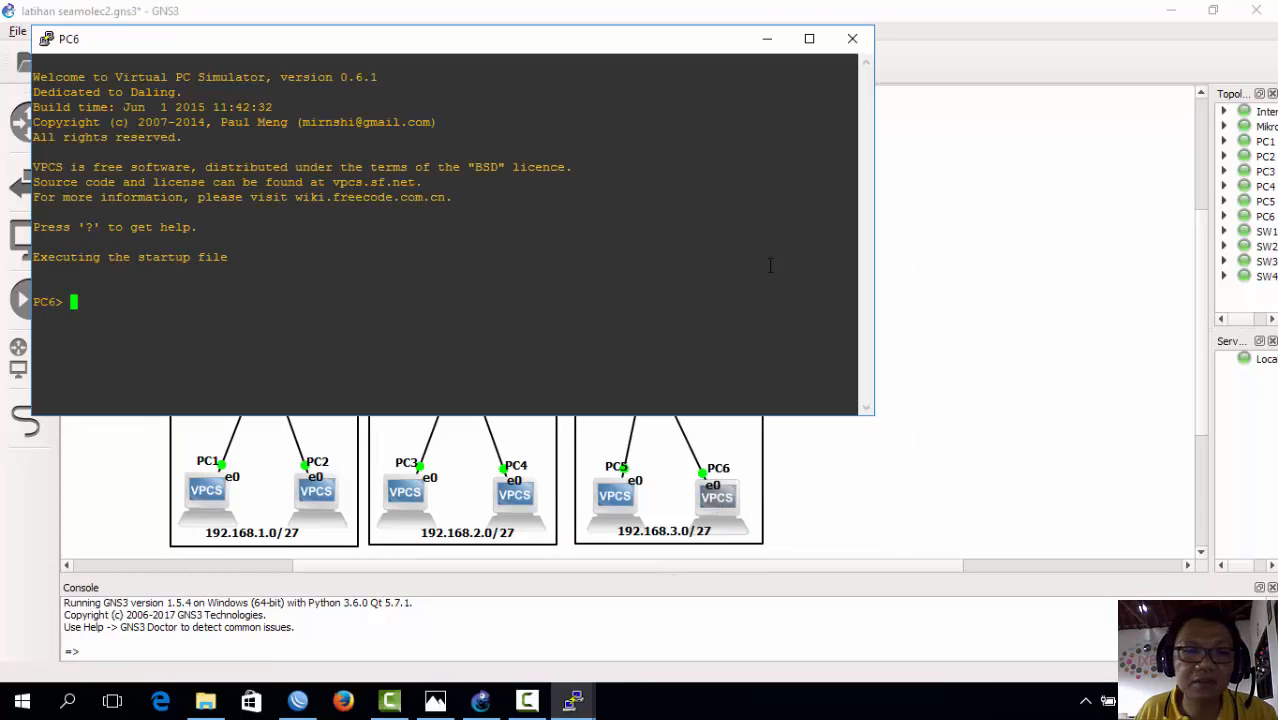
text(ip )
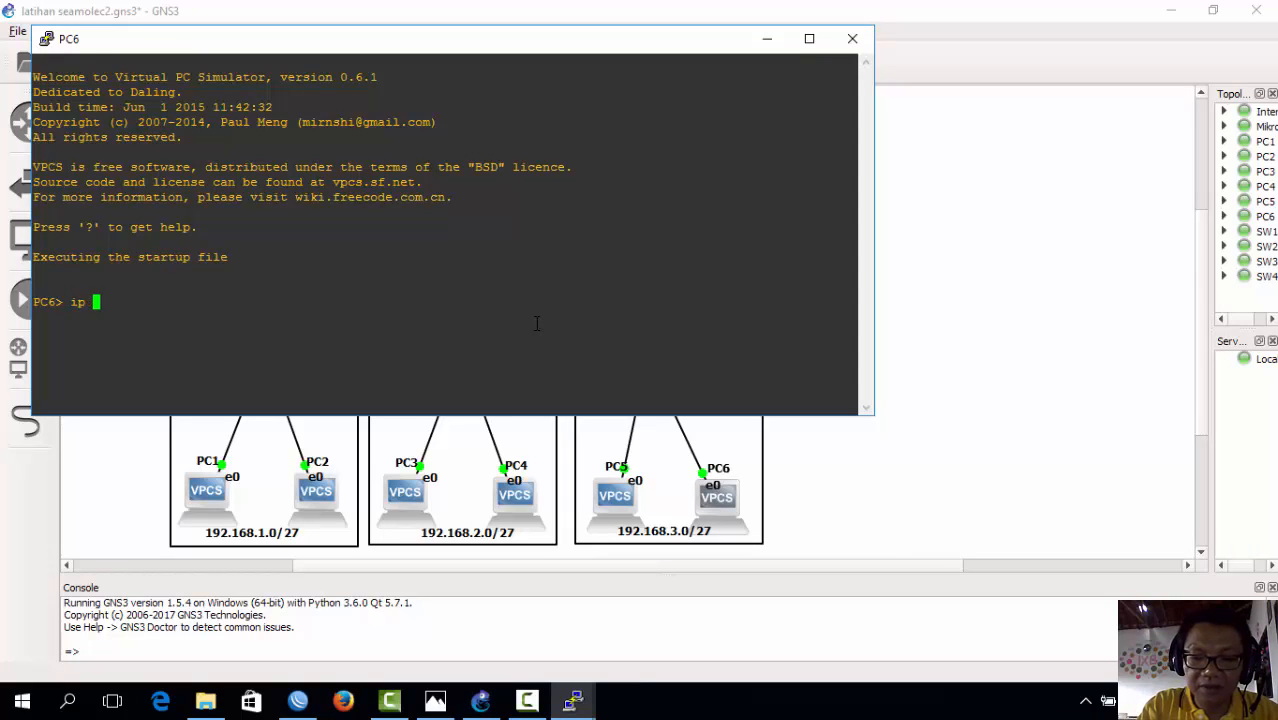
text(dhcp)
key(Return)
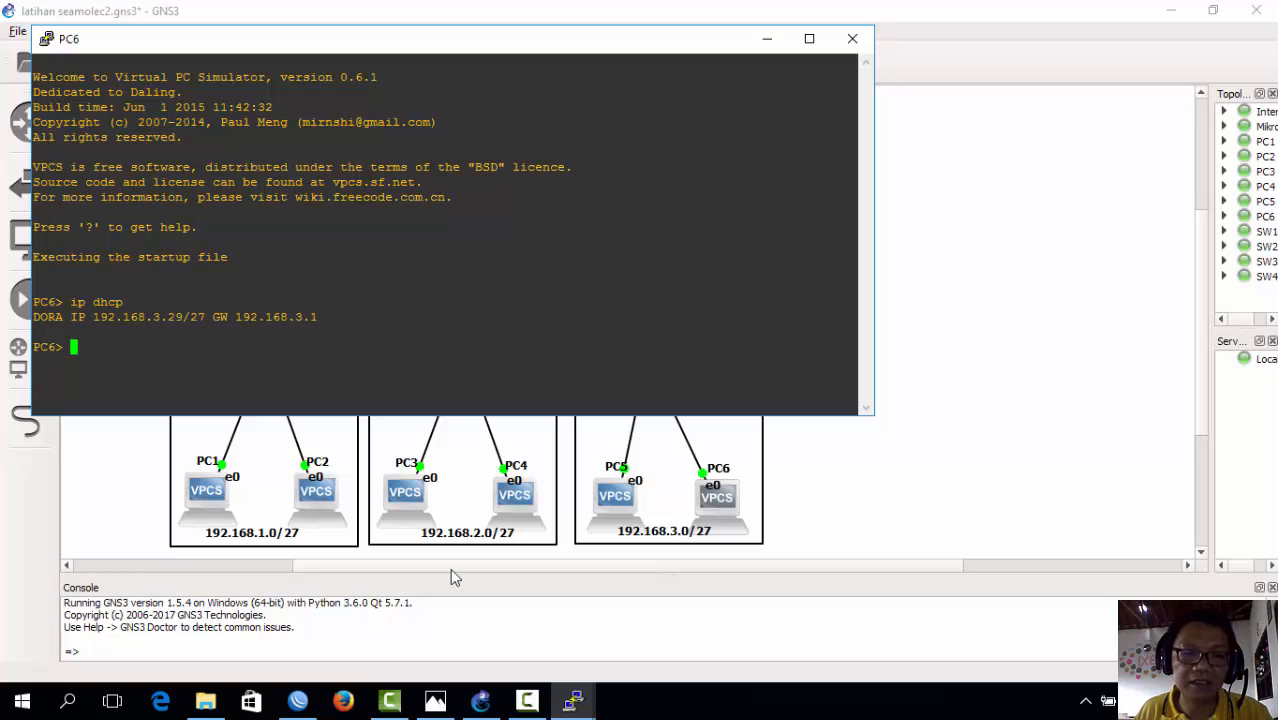
- Bring the PC1 and PC2 consoles to the front and arrange them so both command prompts are visible
click(572, 700)
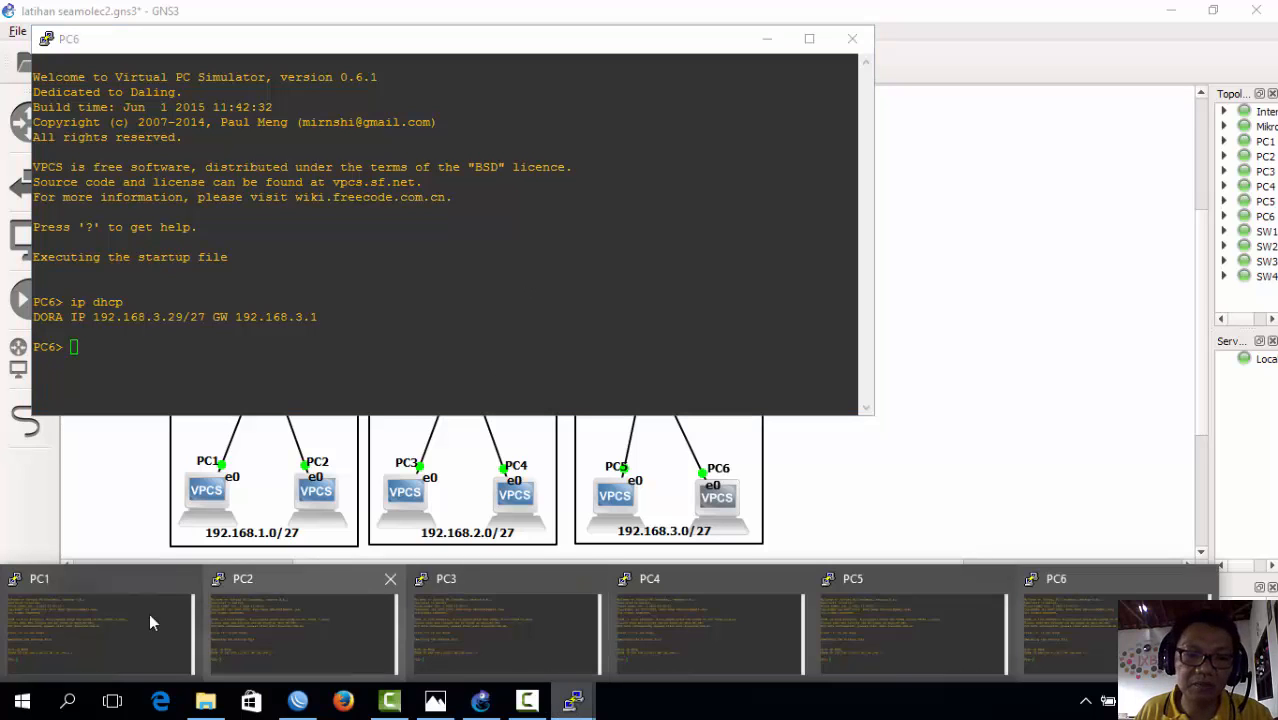
click(89, 618)
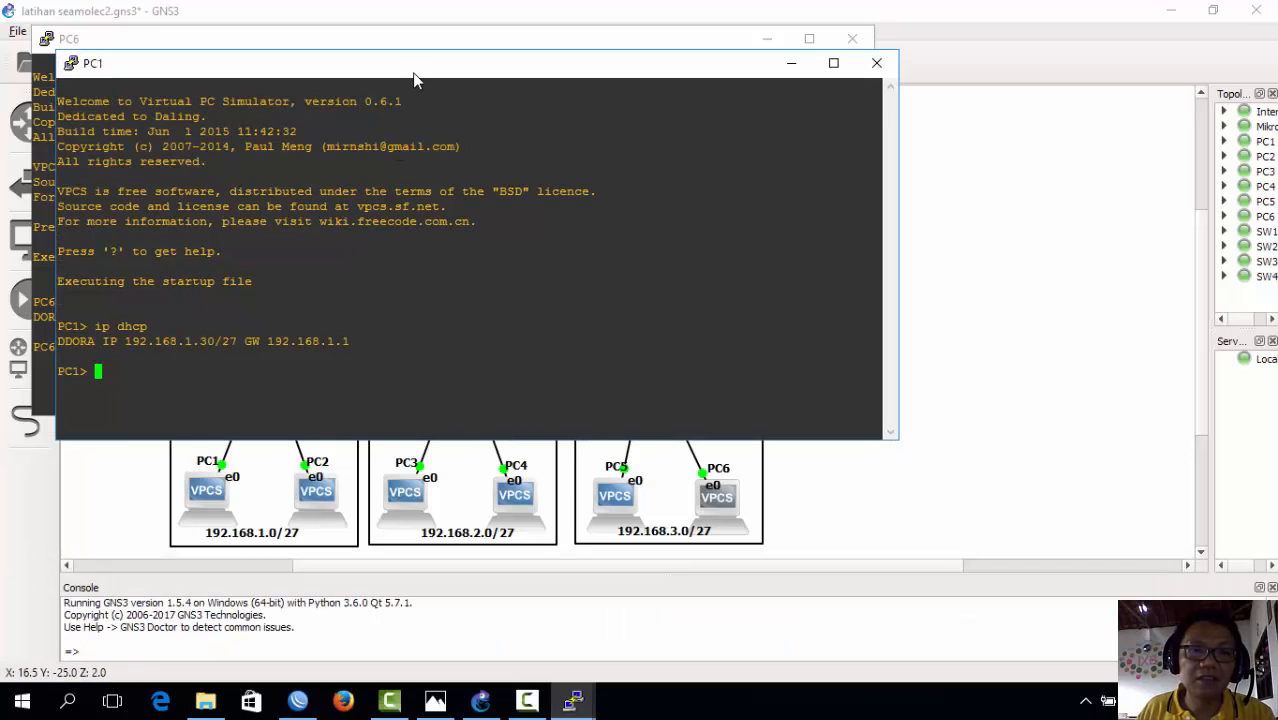
drag(411, 72, 442, 97)
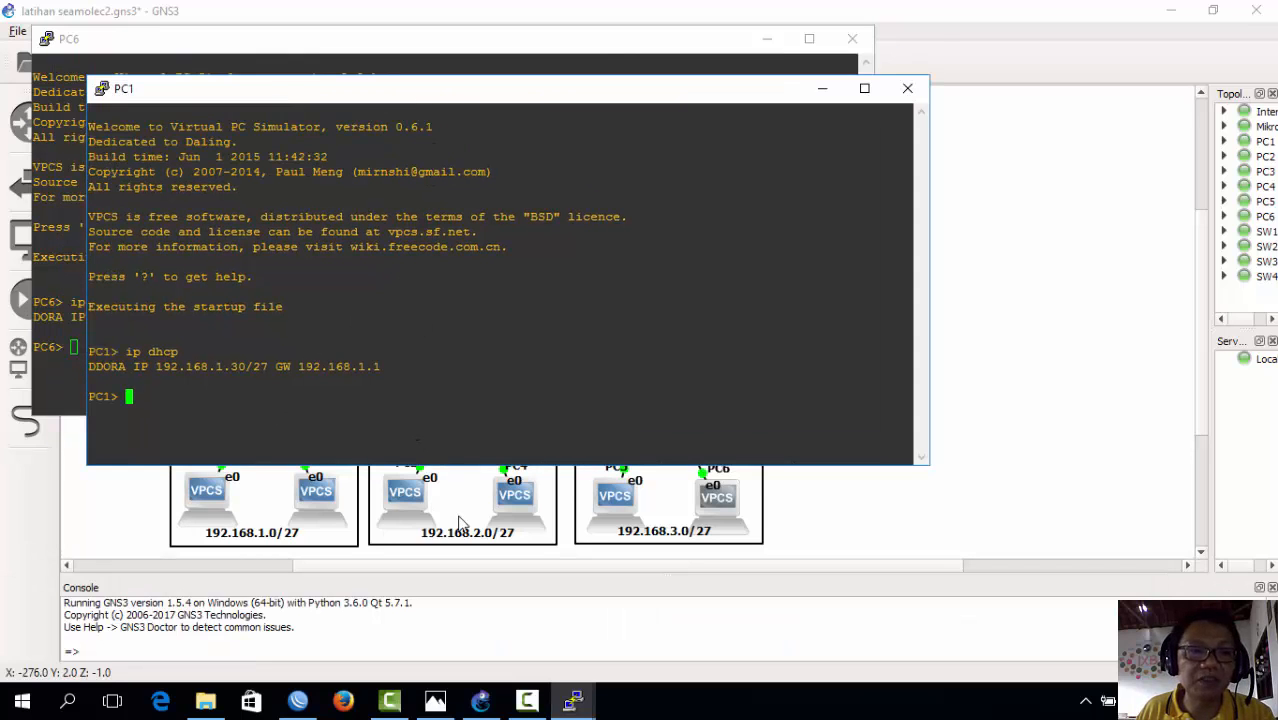
click(572, 700)
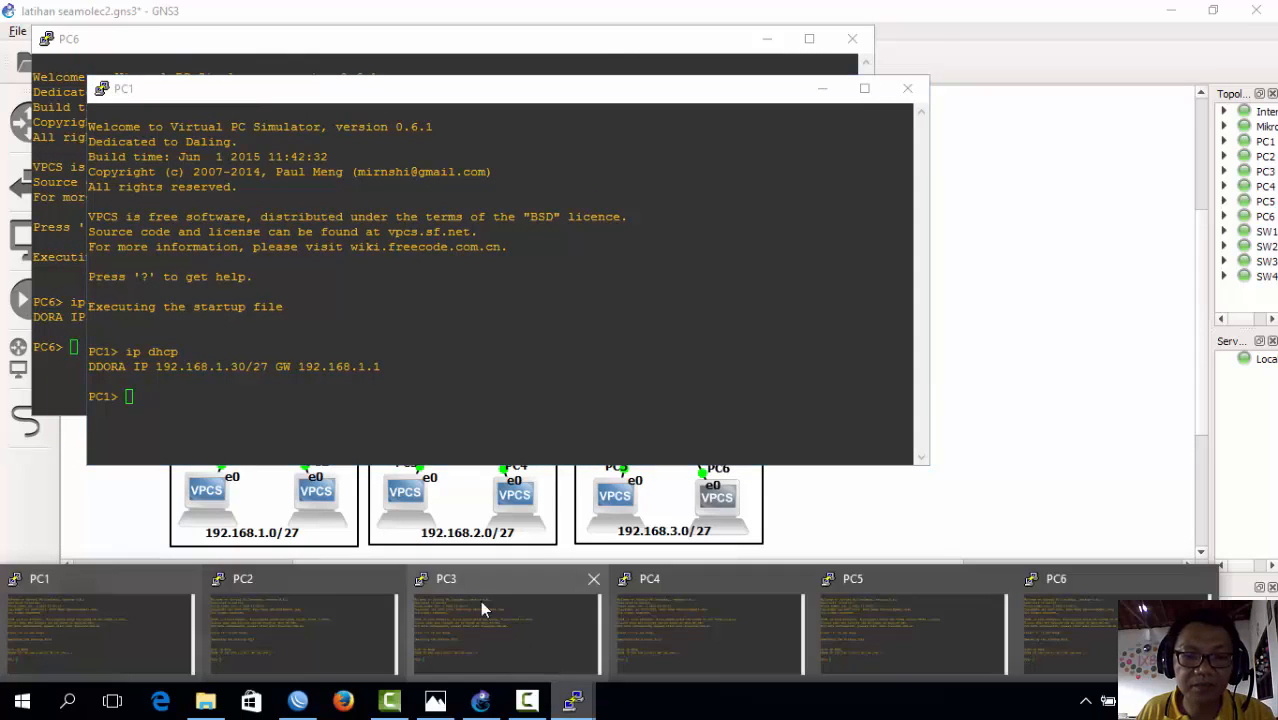
click(322, 618)
drag(459, 96, 802, 63)
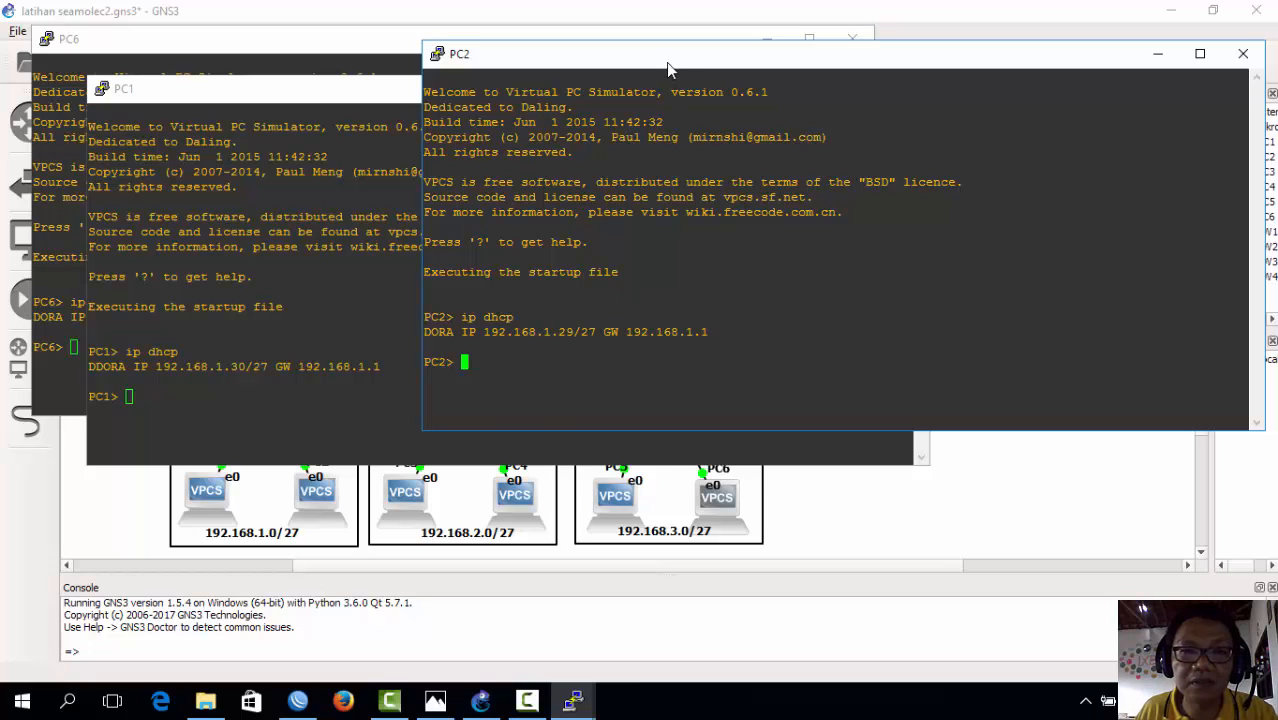
- Move the PC2 console clear of PC1 and ping PC2 at 192.168.1.29 from PC1
drag(667, 64, 669, 234)
click(258, 409)
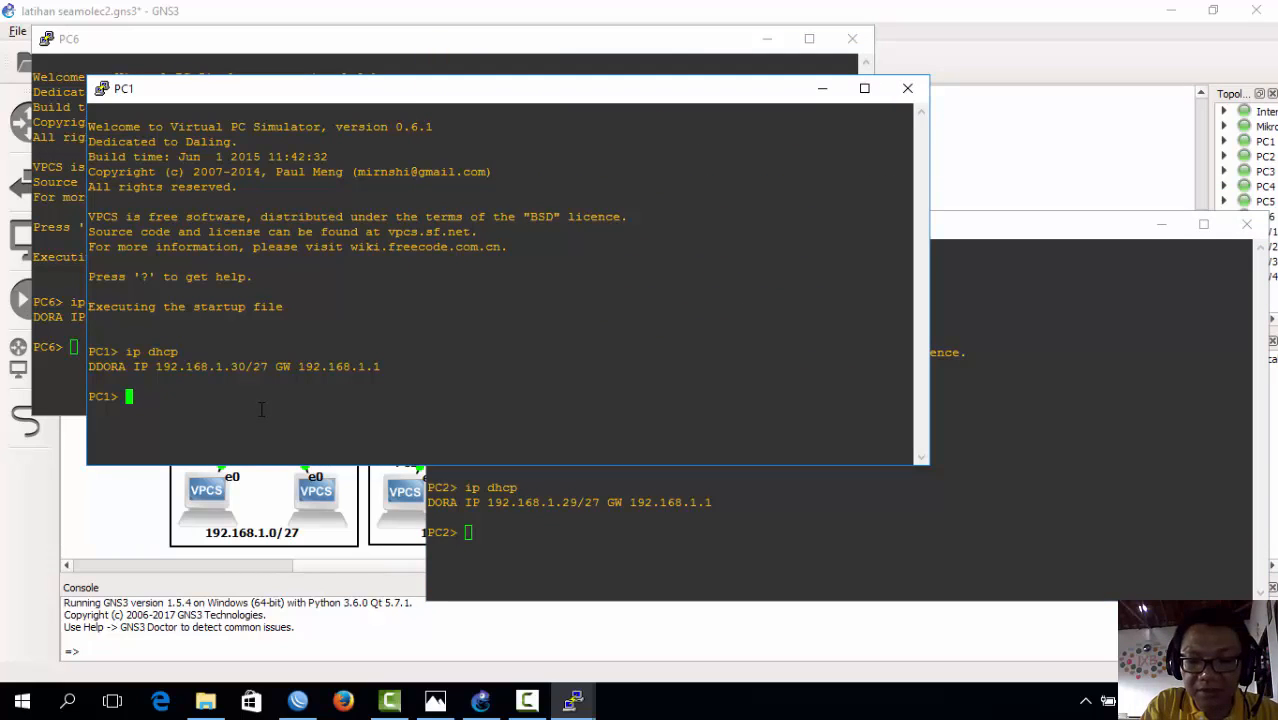
text(ping )
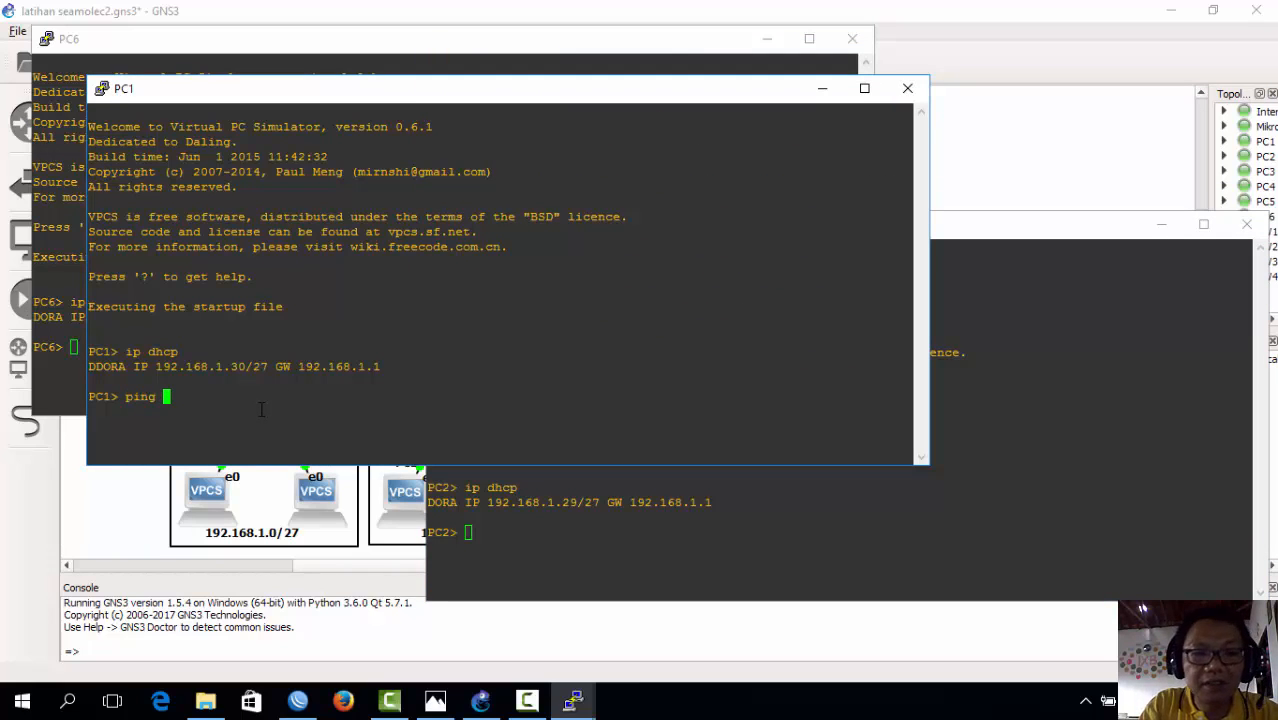
text(192.1)
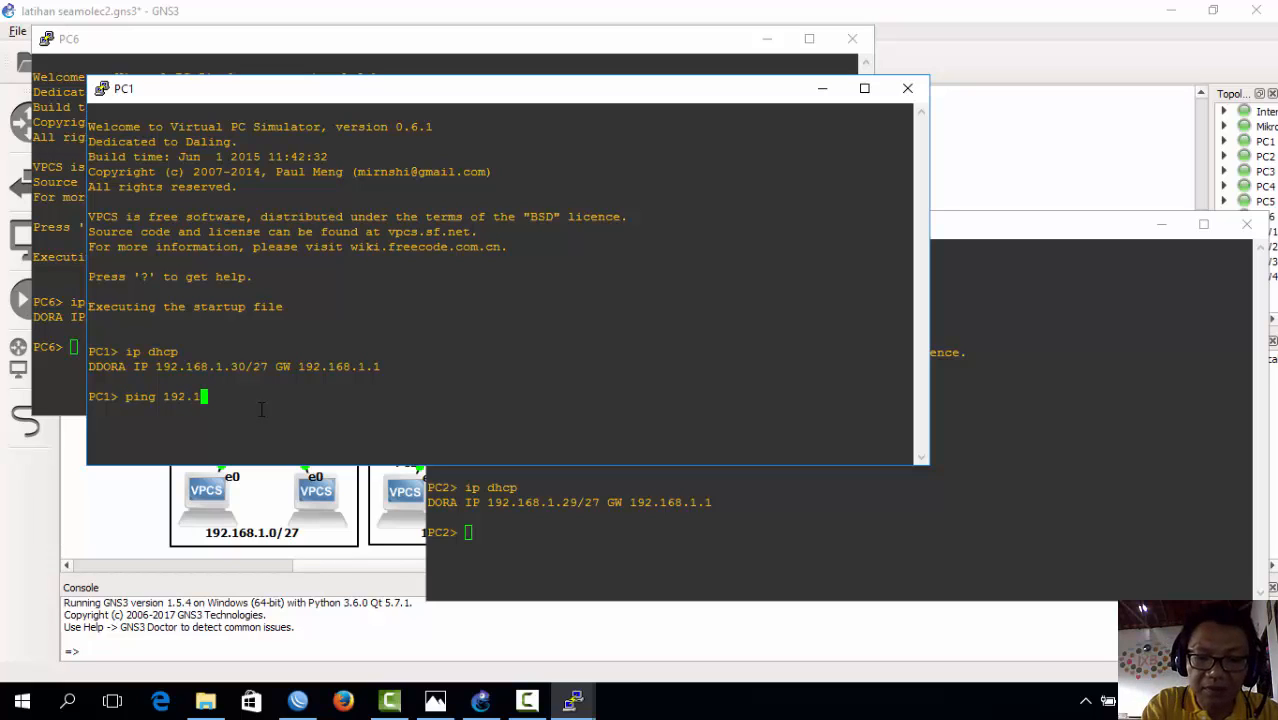
text(68.1)
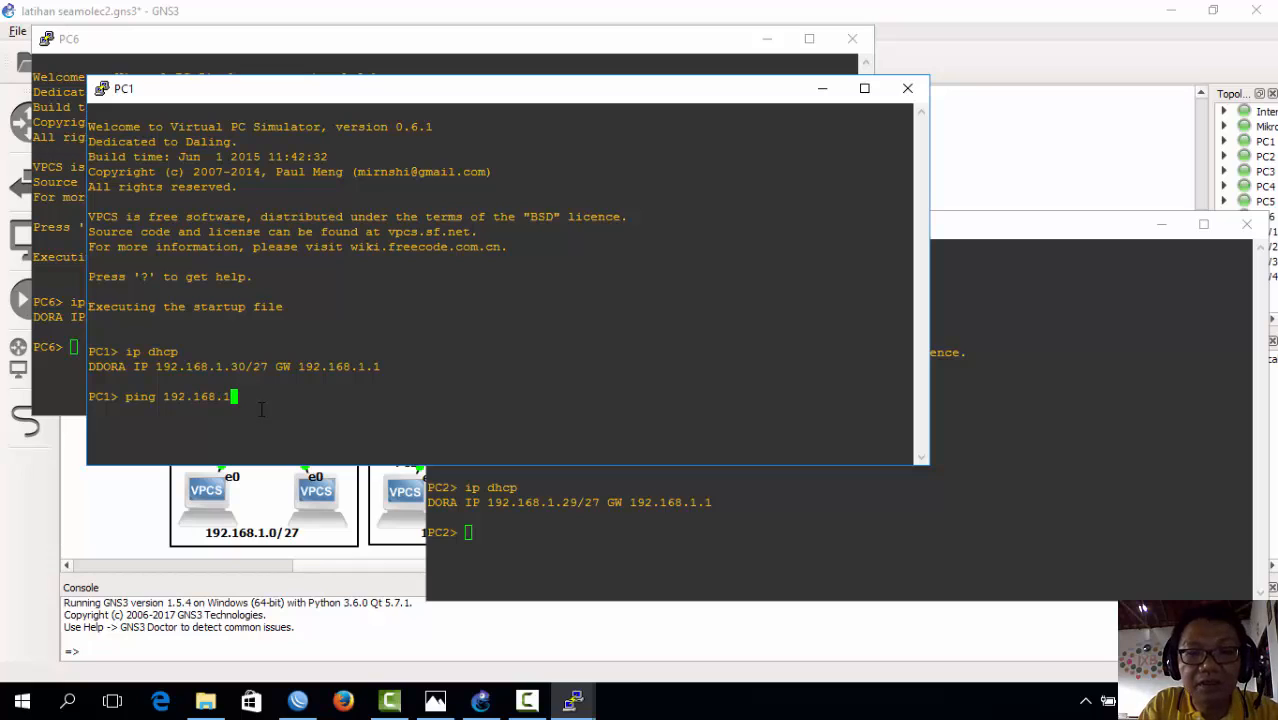
text(.29)
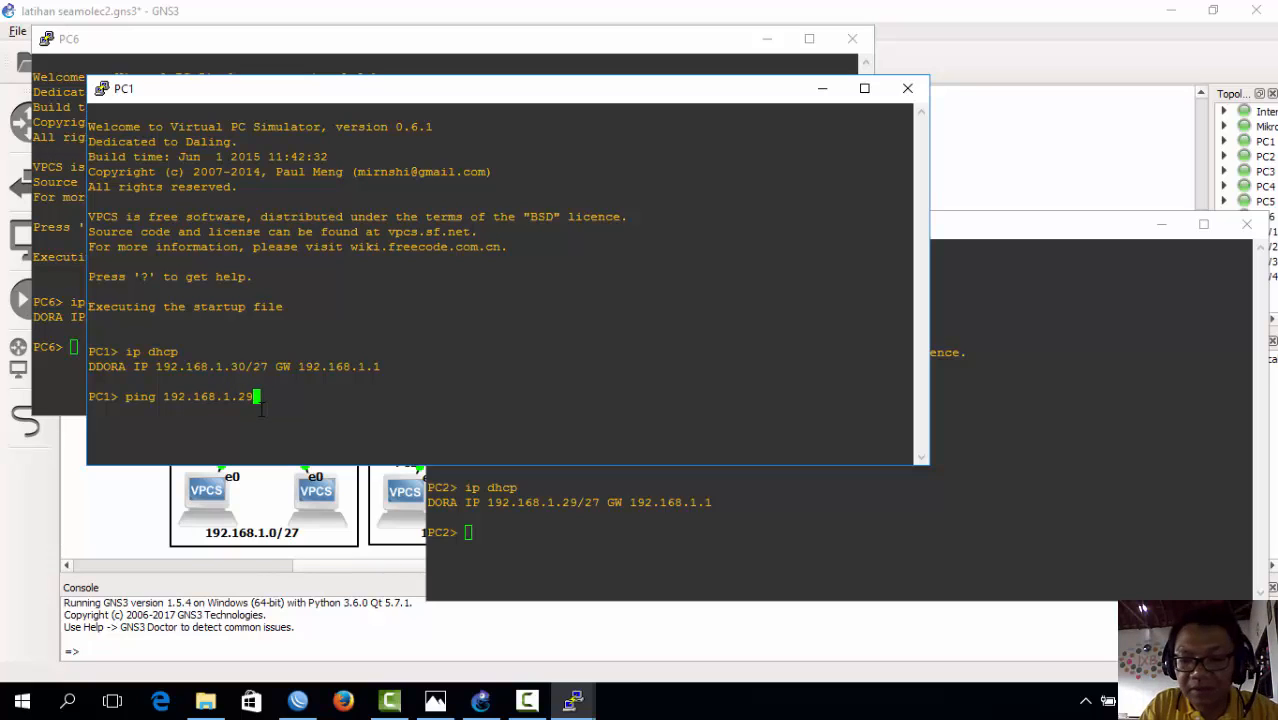
key(Return)
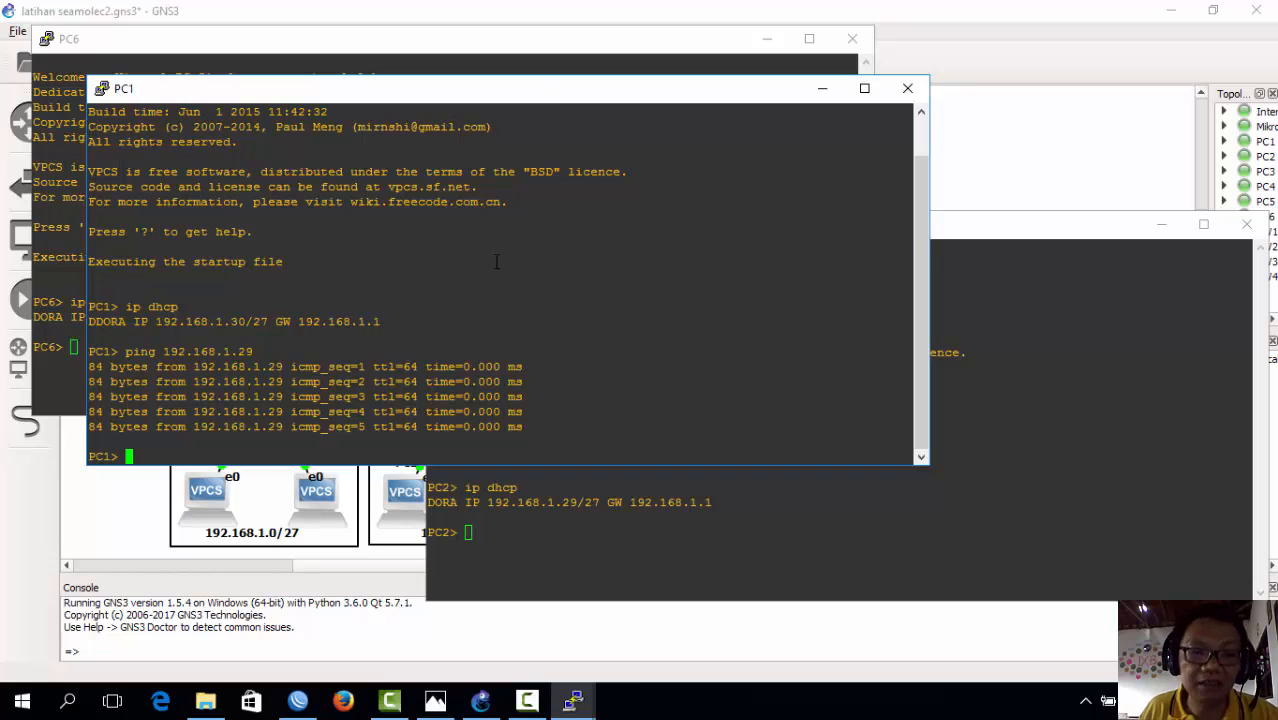
- Bring up the PC3 console beside PC1 to read its address, and ping 192.168.2.30 from PC1
mouse_move(575, 705)
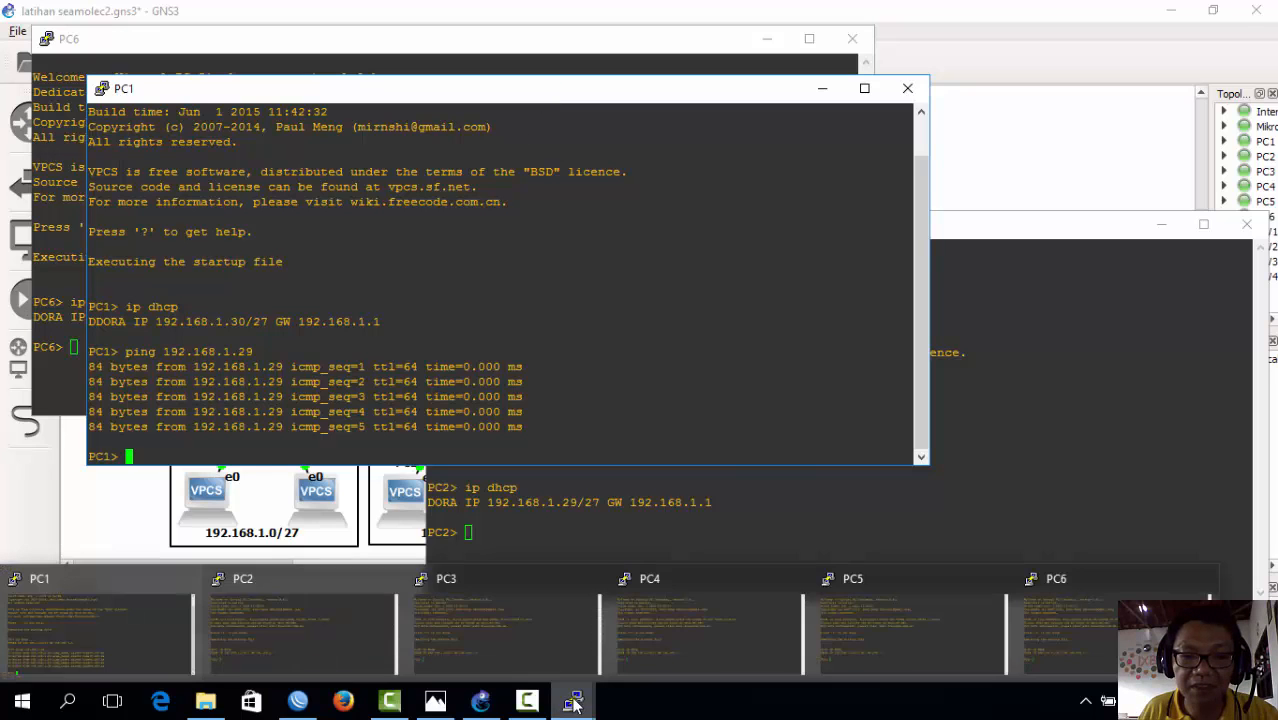
click(519, 632)
drag(547, 120, 830, 232)
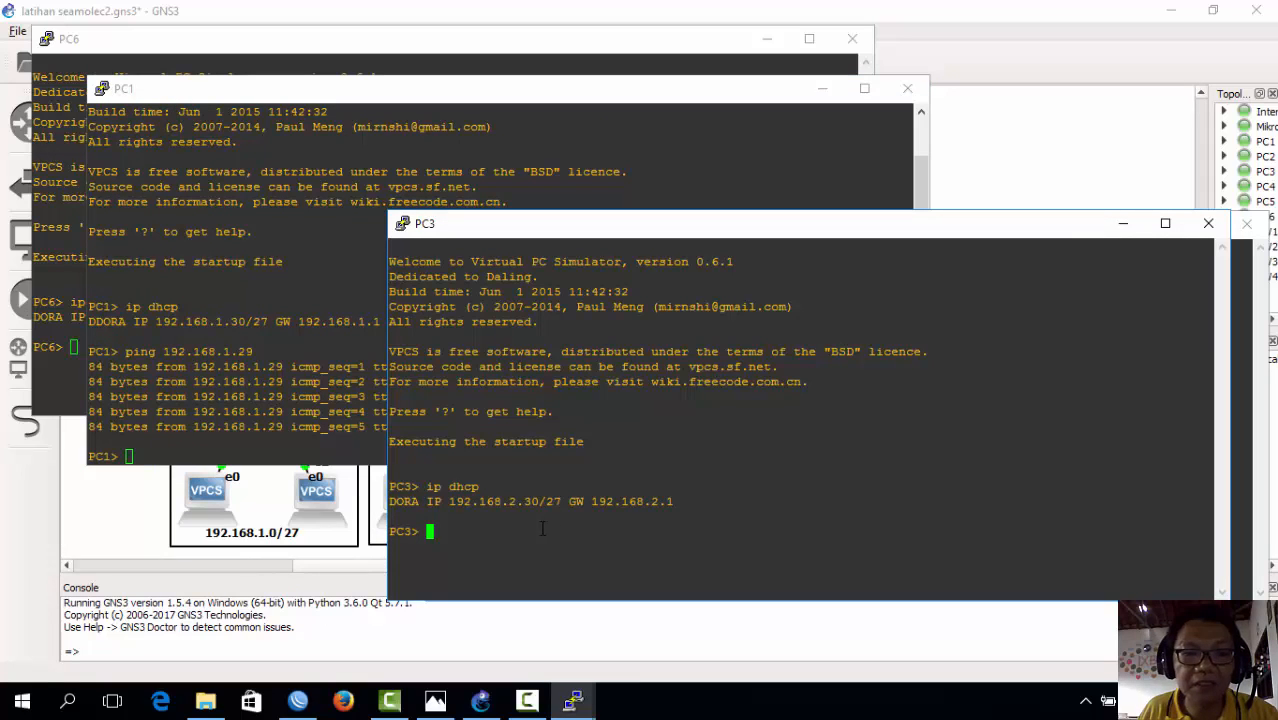
click(309, 446)
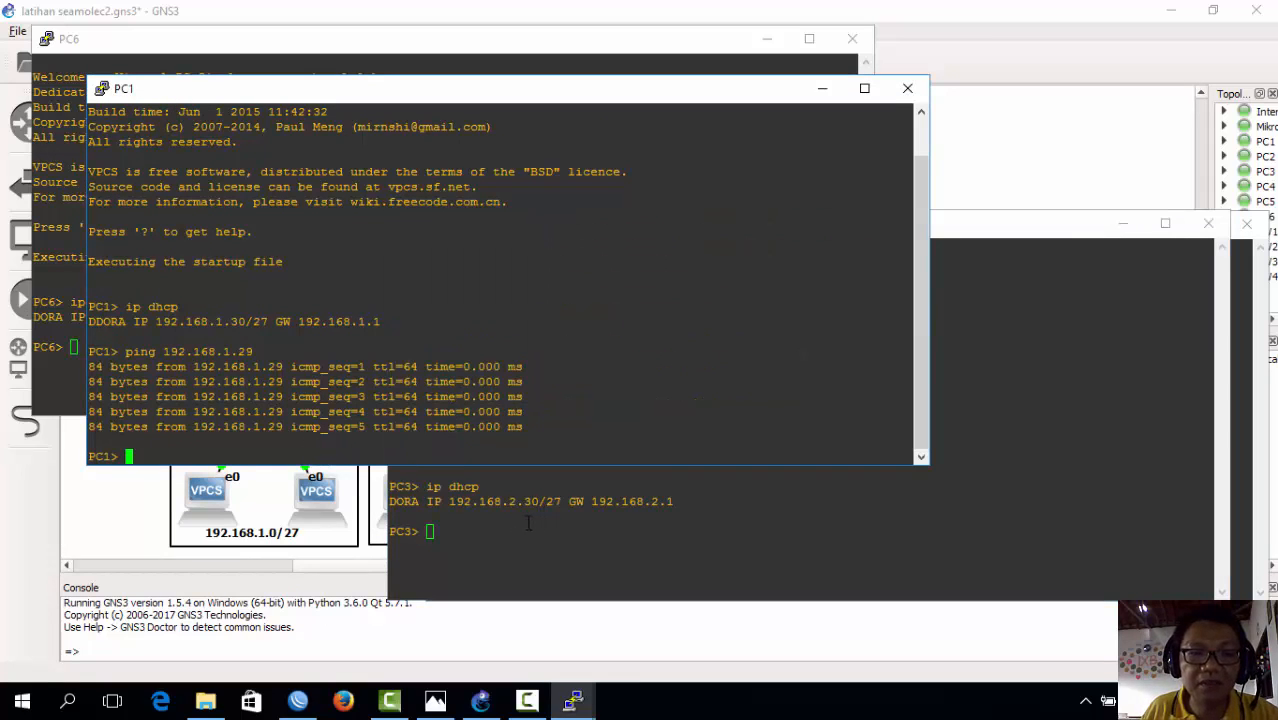
text(ping )
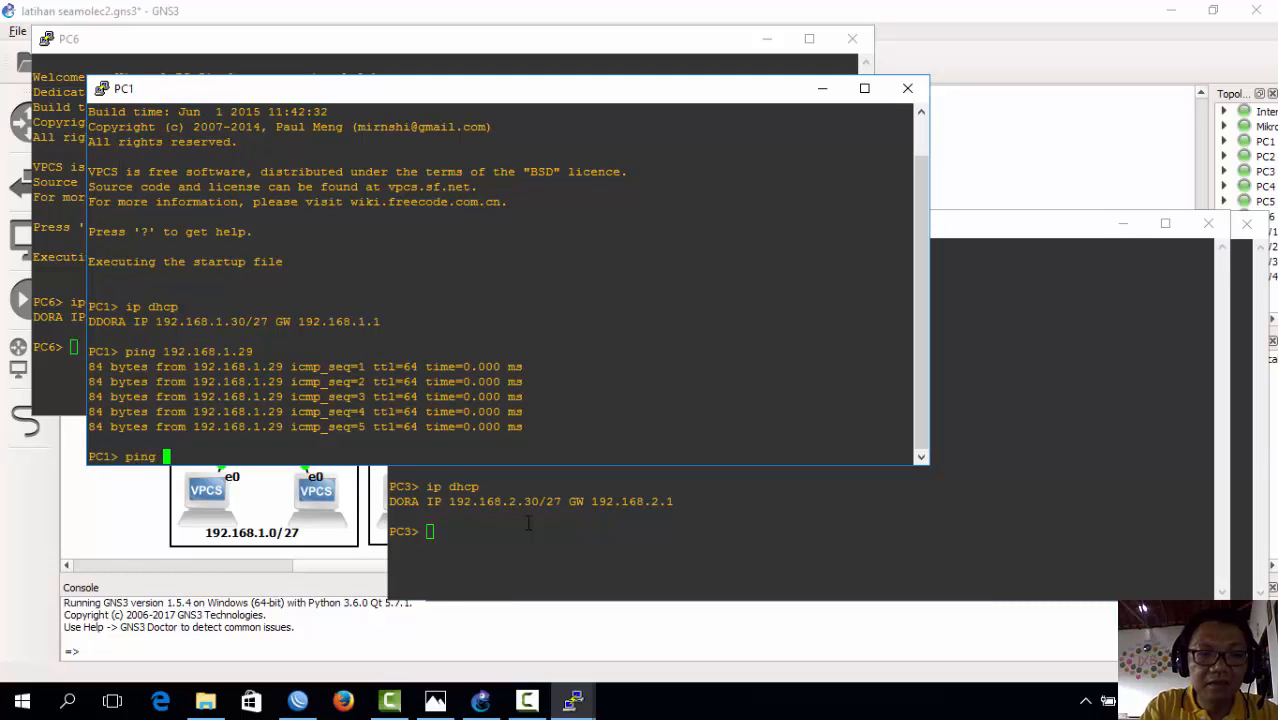
text(192.1)
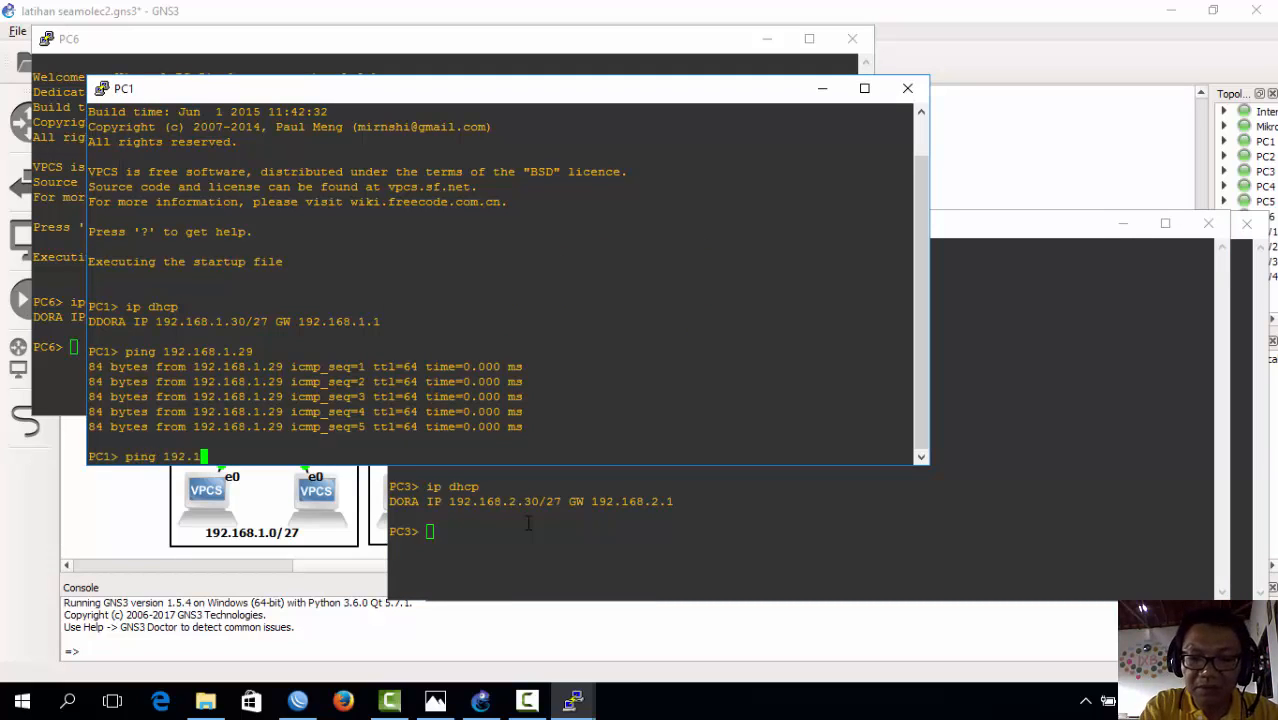
text(68.2.)
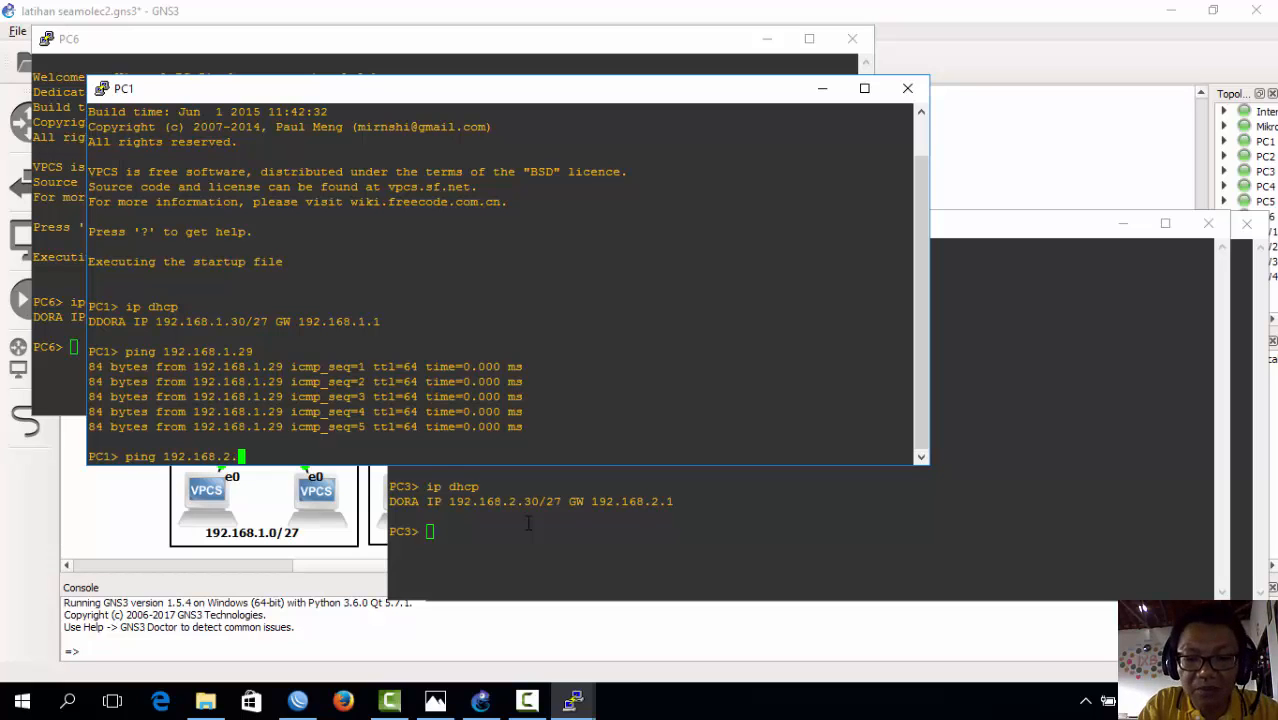
text(30)
key(Return)
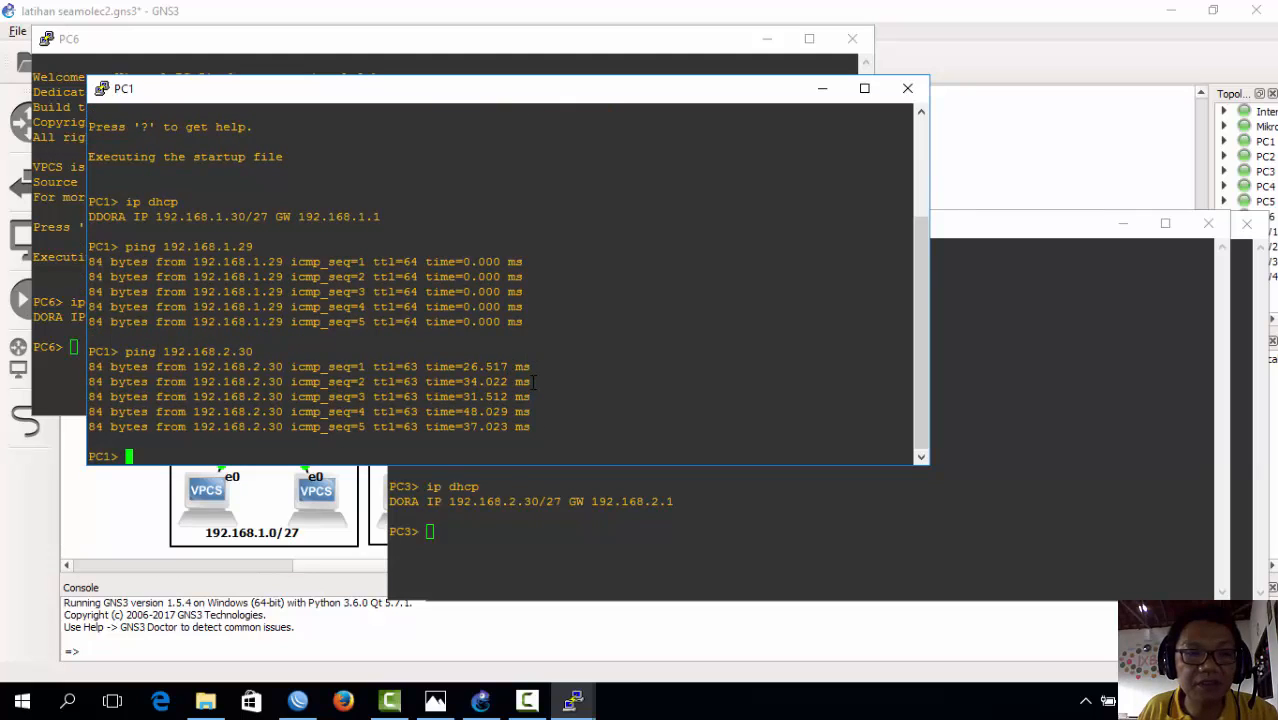
- Bring up the PC5 console beside PC1 to read its address, and ping 192.168.3.30 from PC1
click(669, 534)
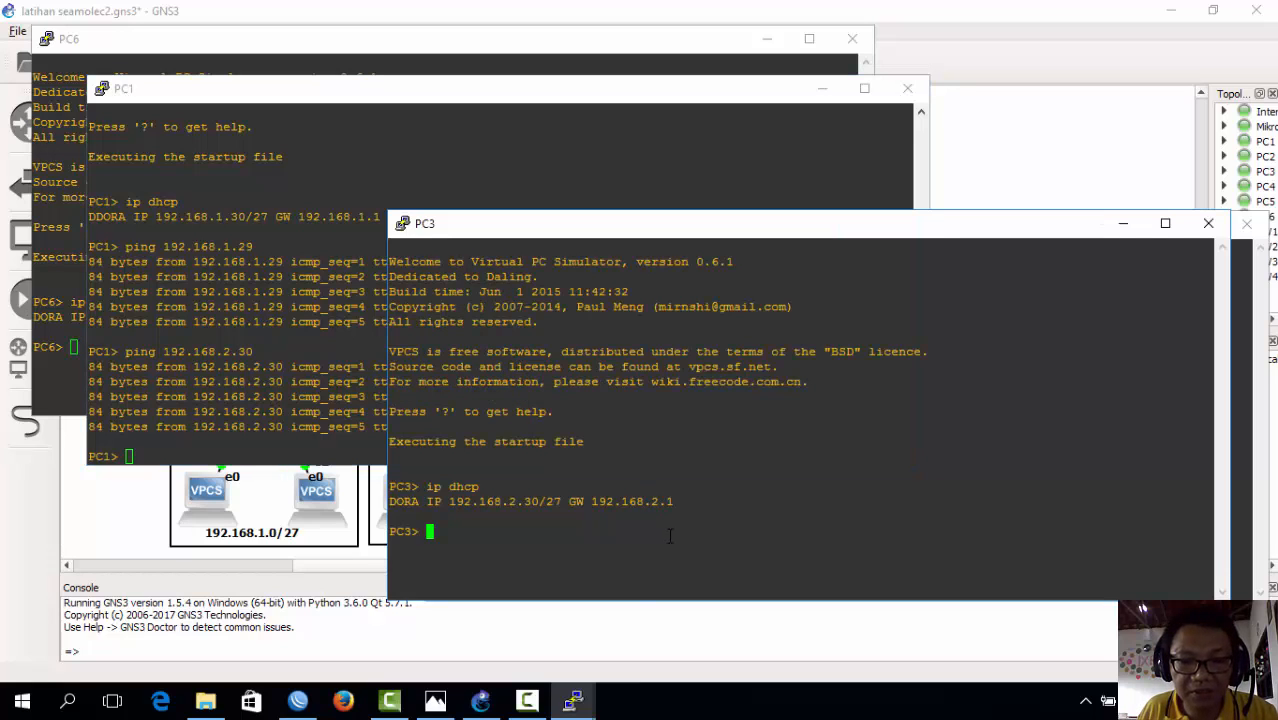
mouse_move(586, 708)
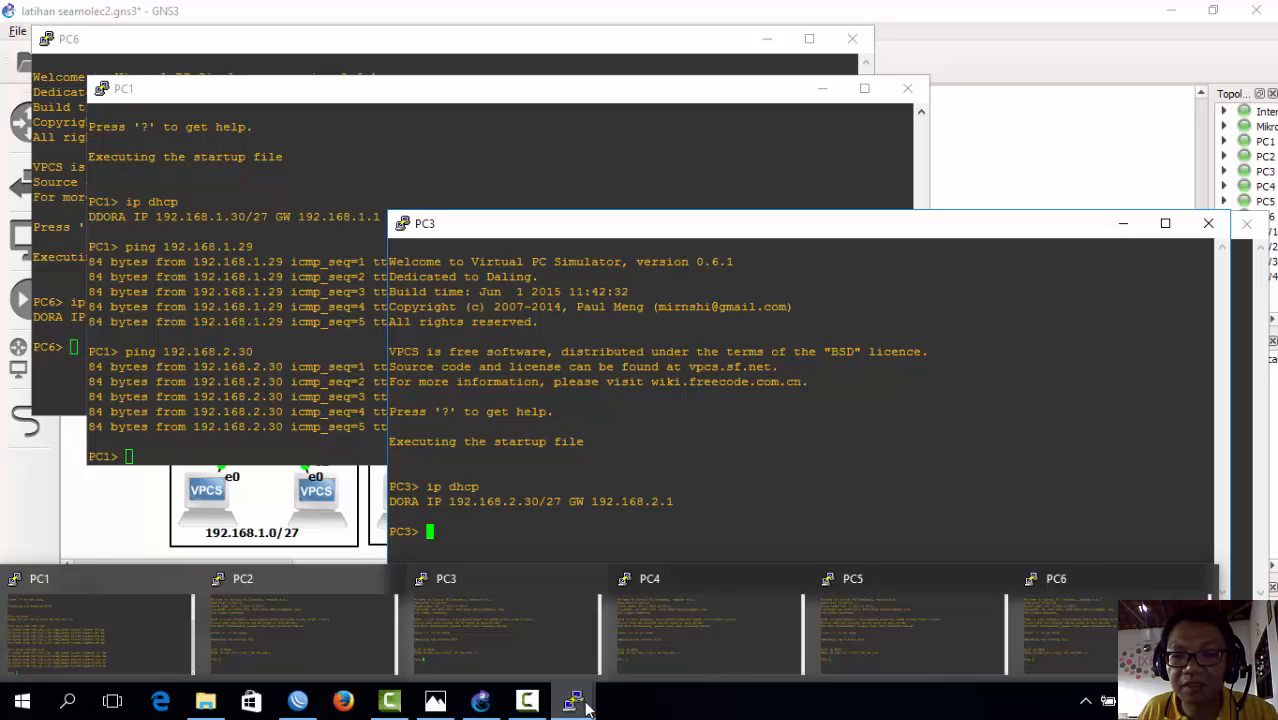
click(878, 620)
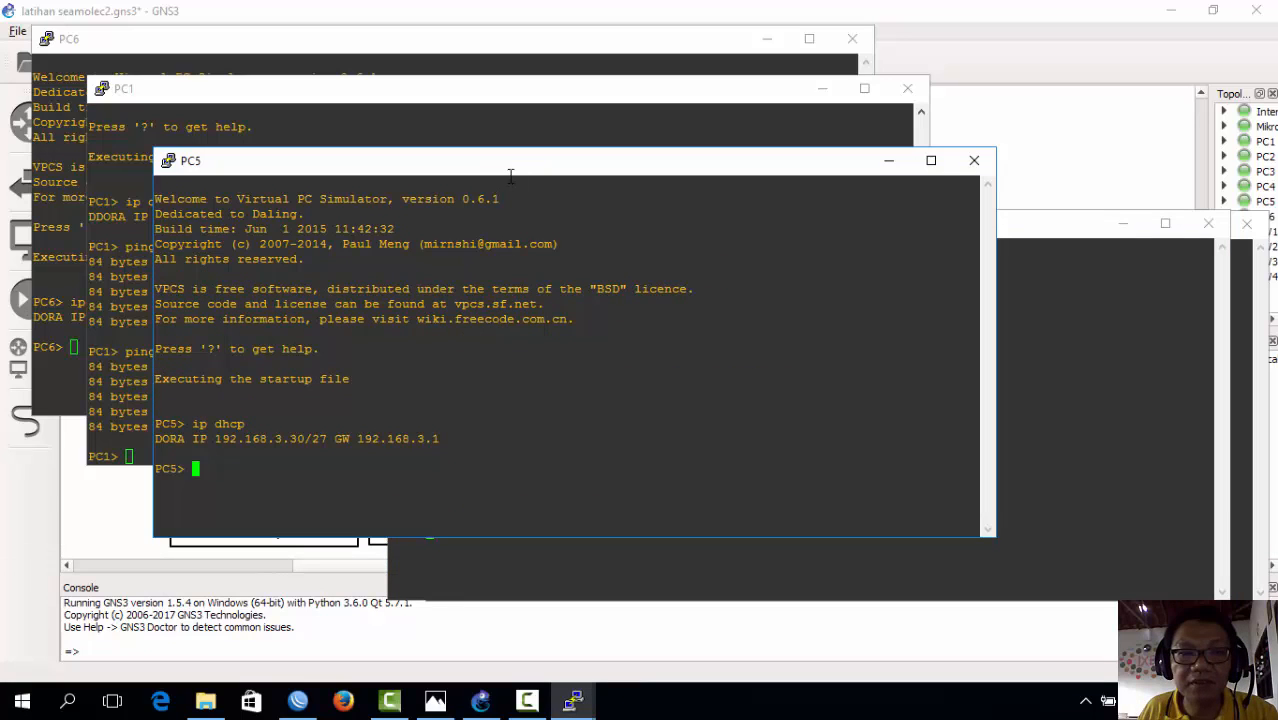
drag(517, 175, 668, 256)
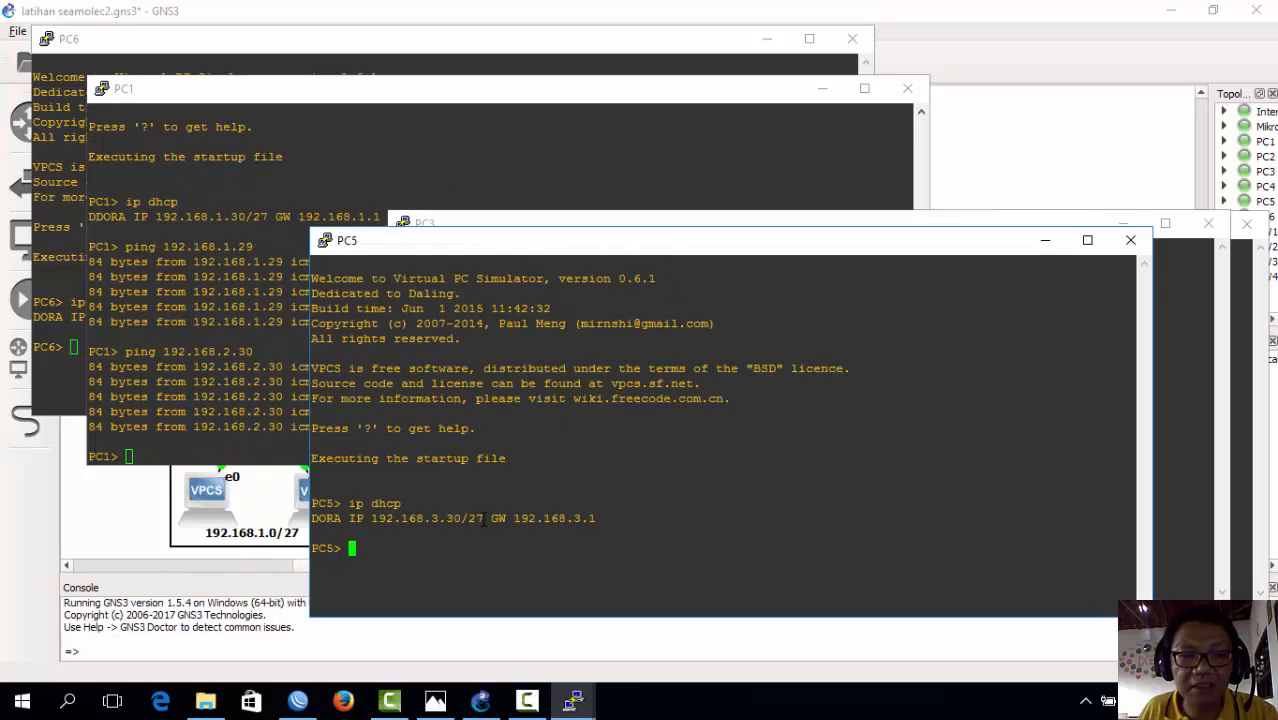
click(240, 428)
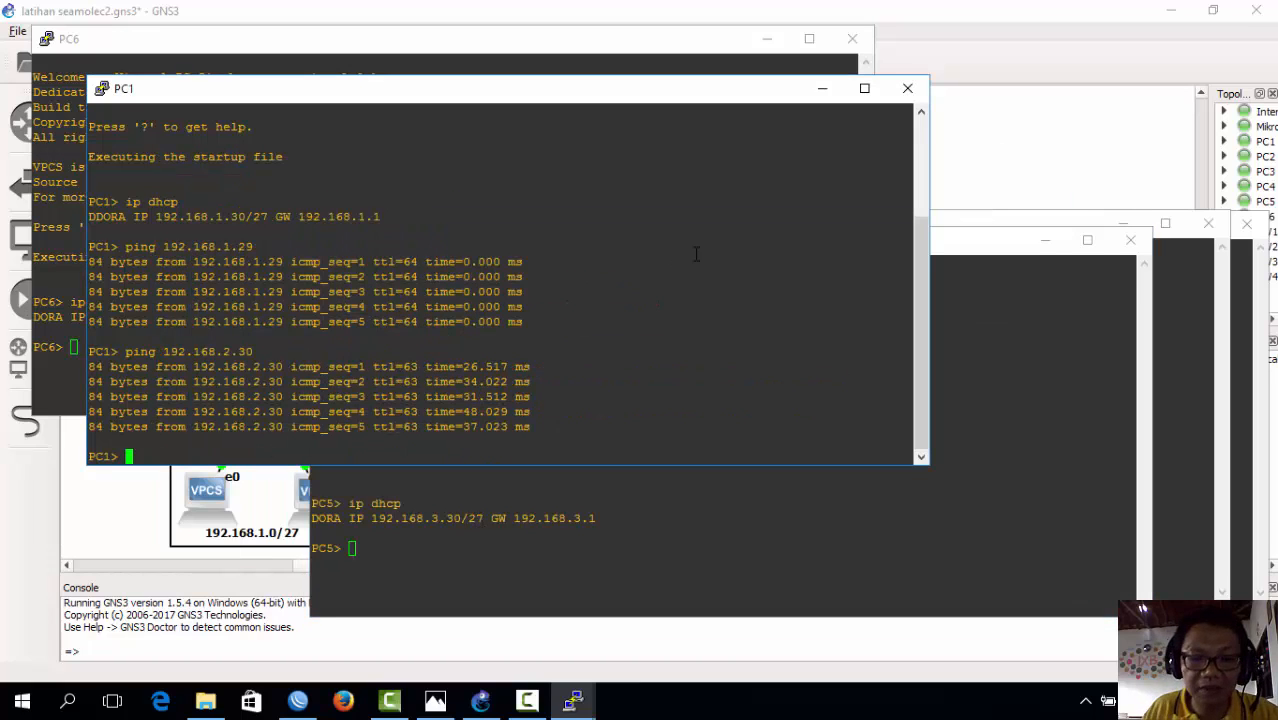
text(ping )
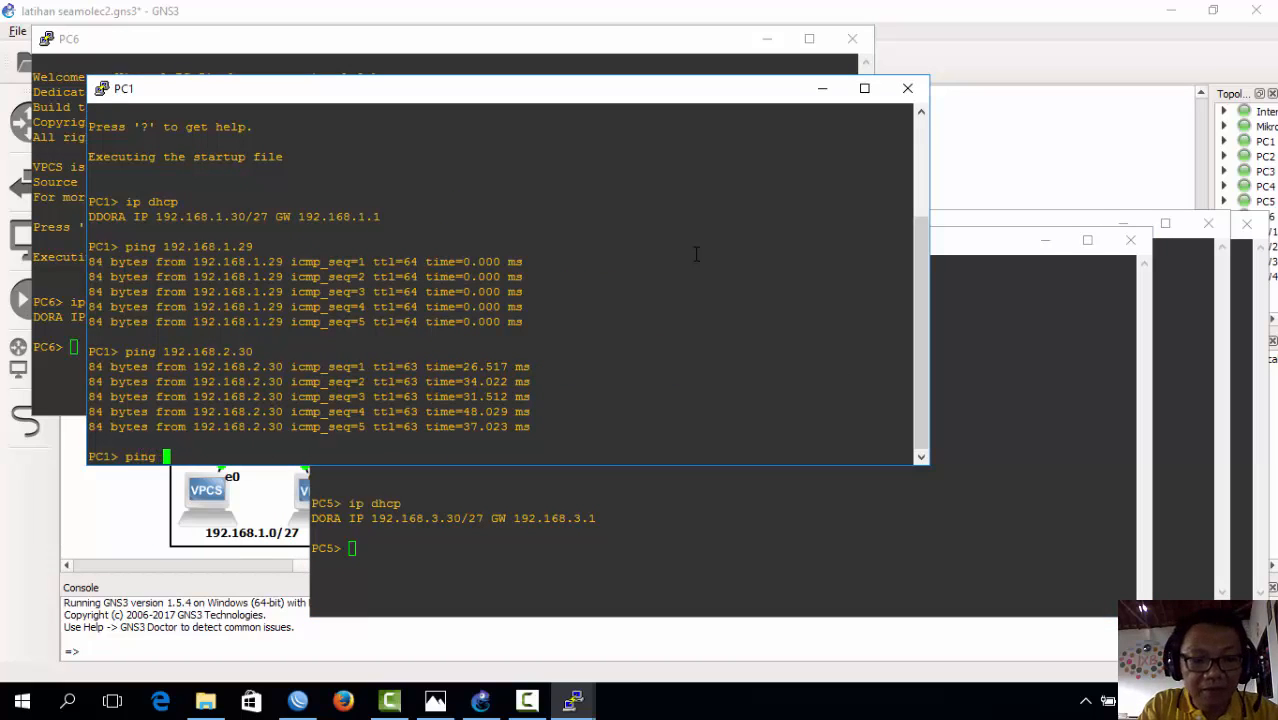
text(192.1)
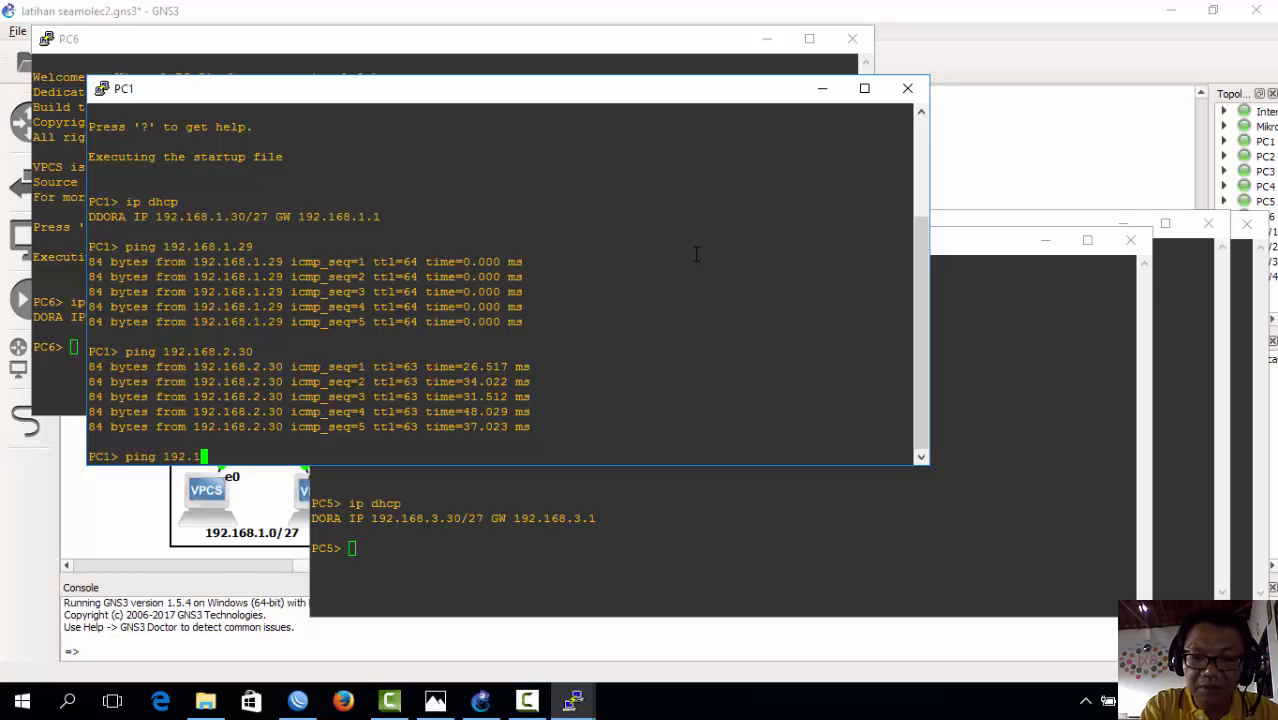
text(68.3)
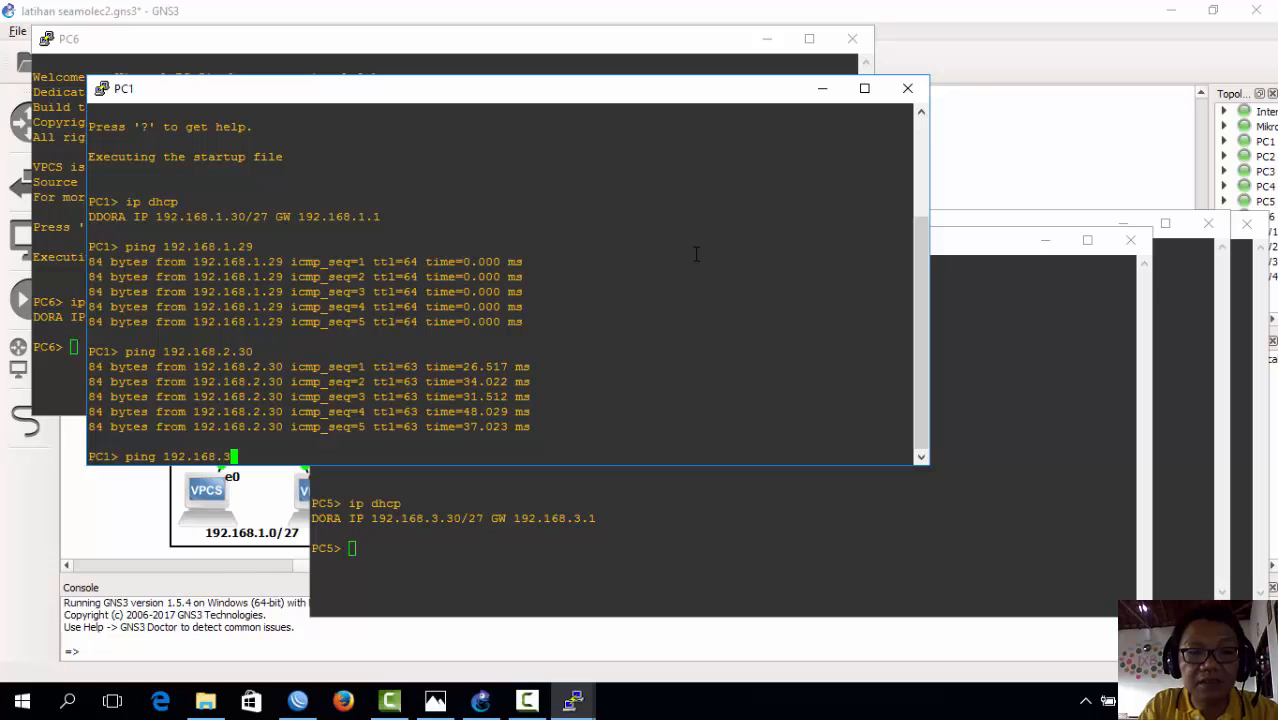
text(.)
text(30)
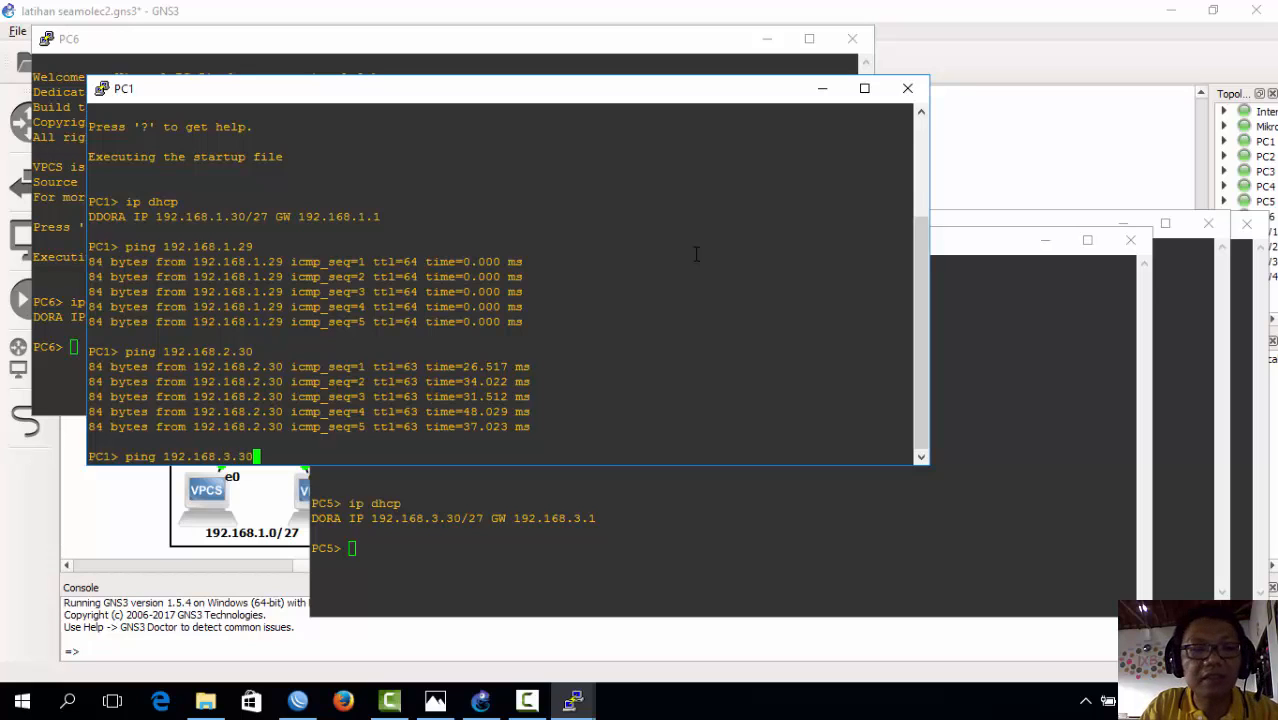
key(Return)
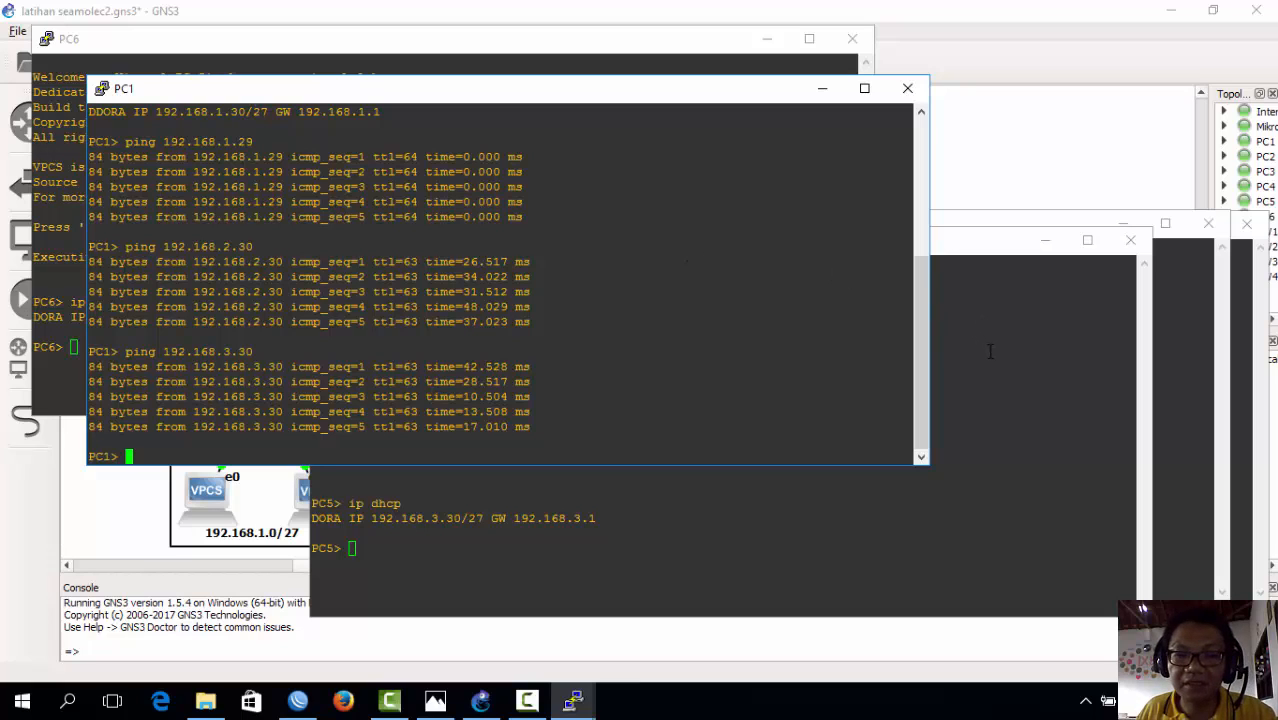
- Bring up the PC6 console, look up PC1's address in its console, and ping 192.168.1.30 from PC6
click(582, 701)
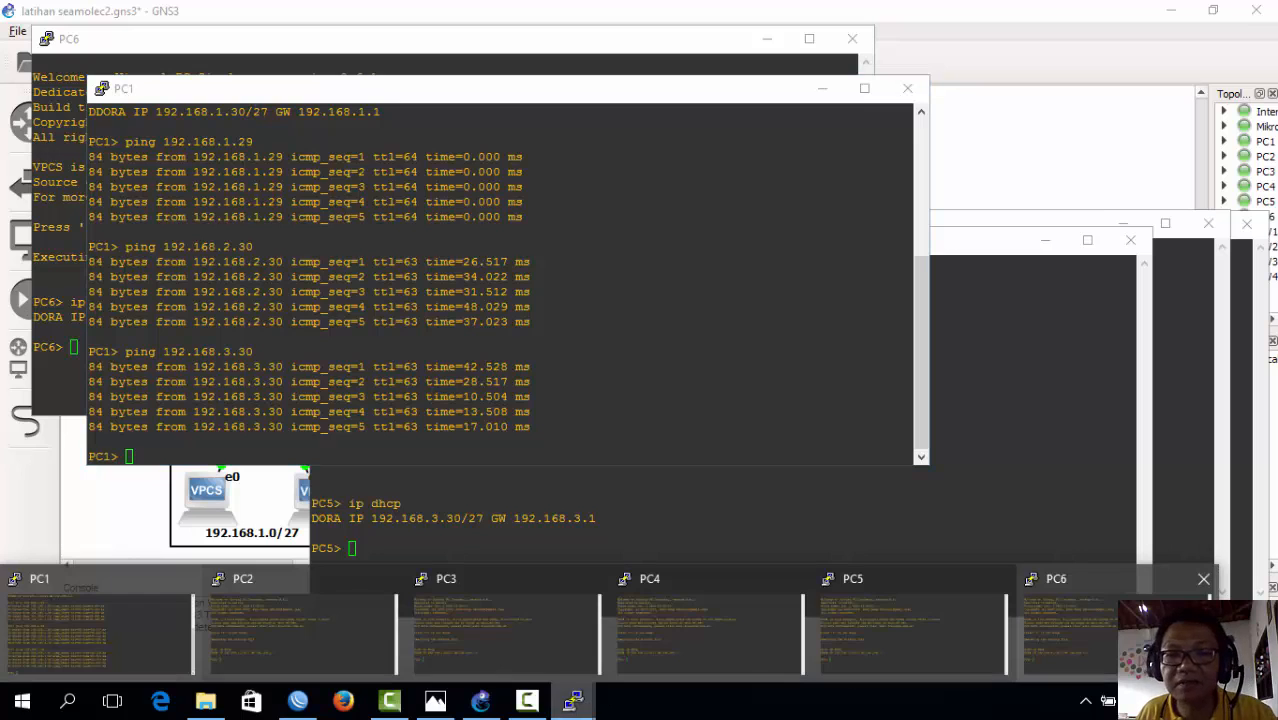
click(1060, 630)
drag(650, 46, 1070, 193)
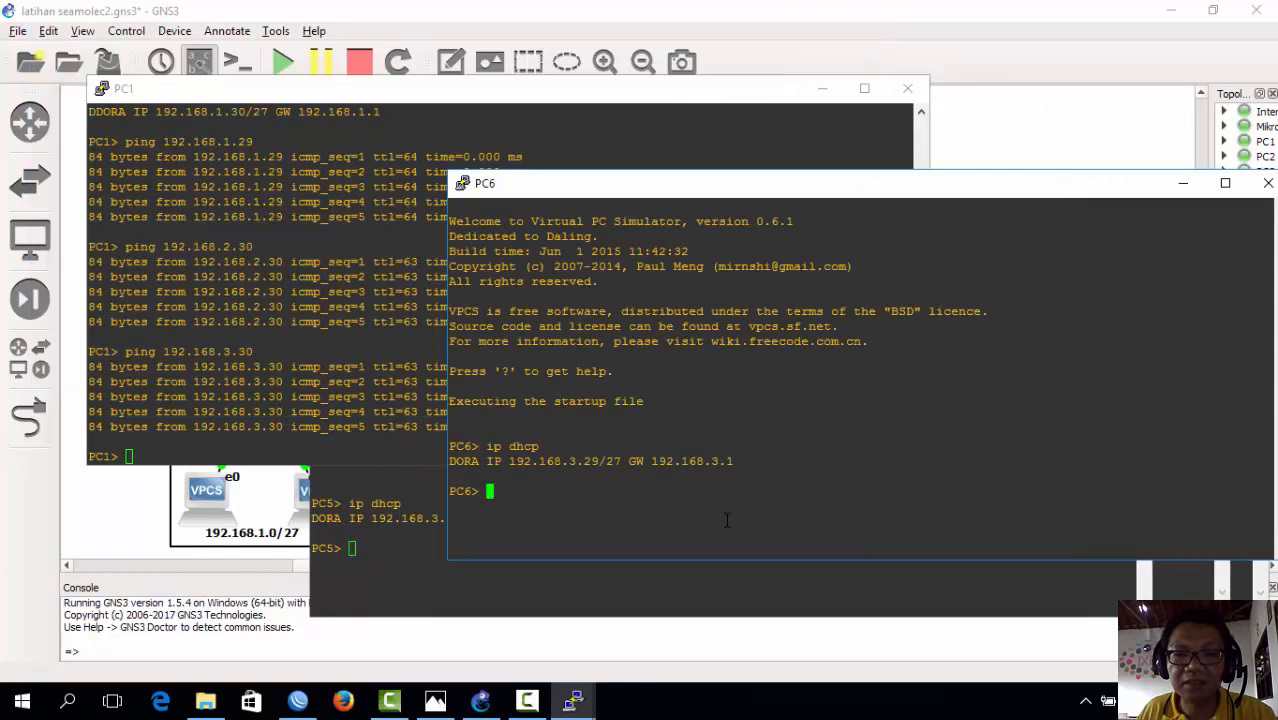
click(373, 172)
scroll(374, 172, up, 4)
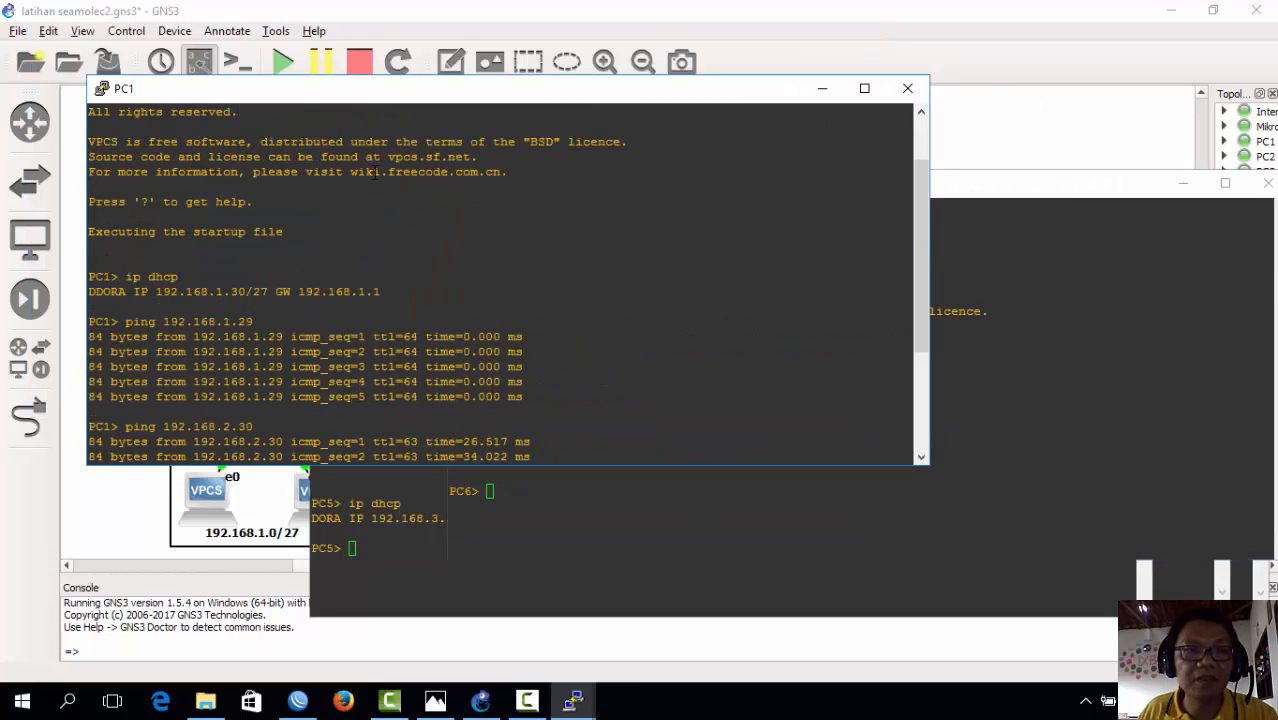
scroll(373, 172, up, 2)
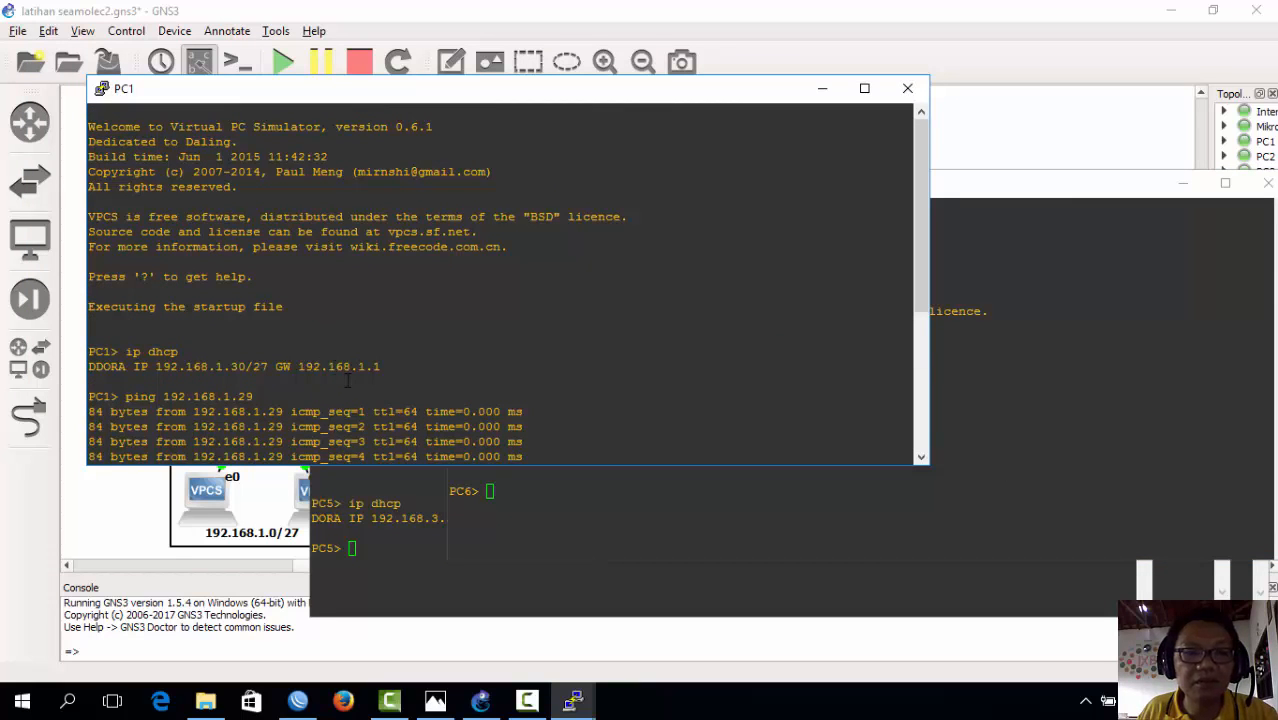
click(605, 508)
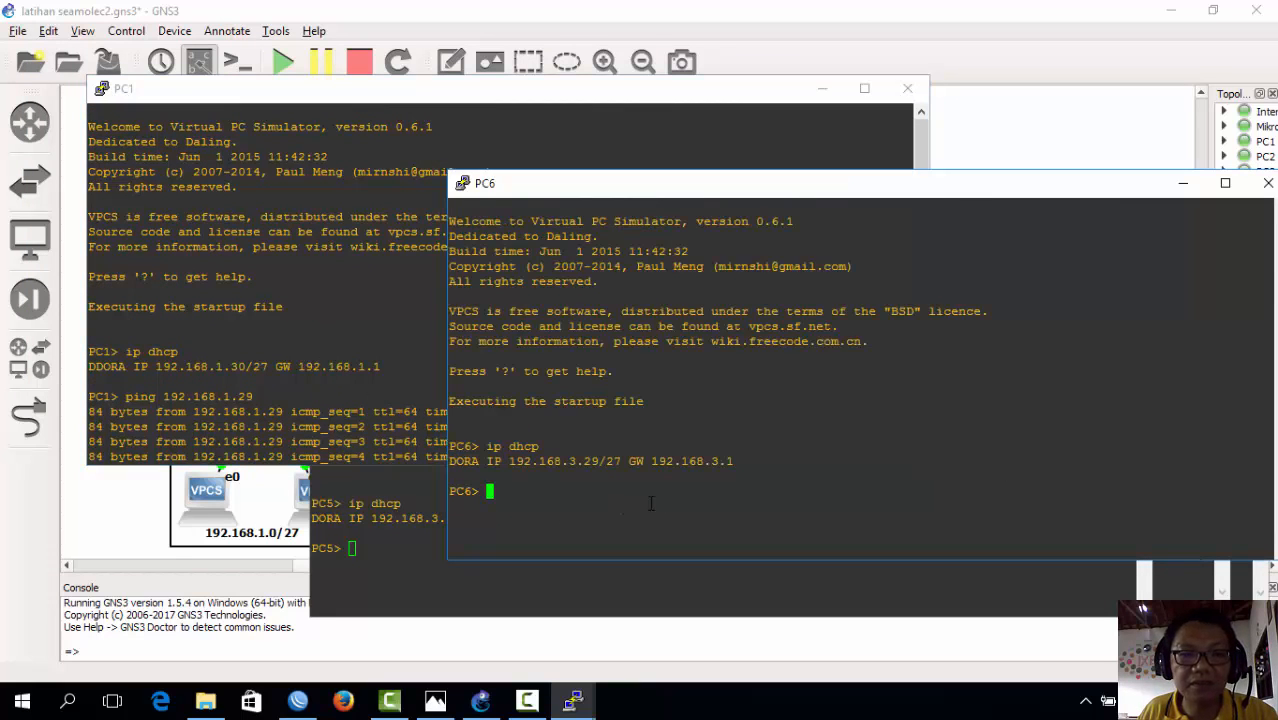
text(ping)
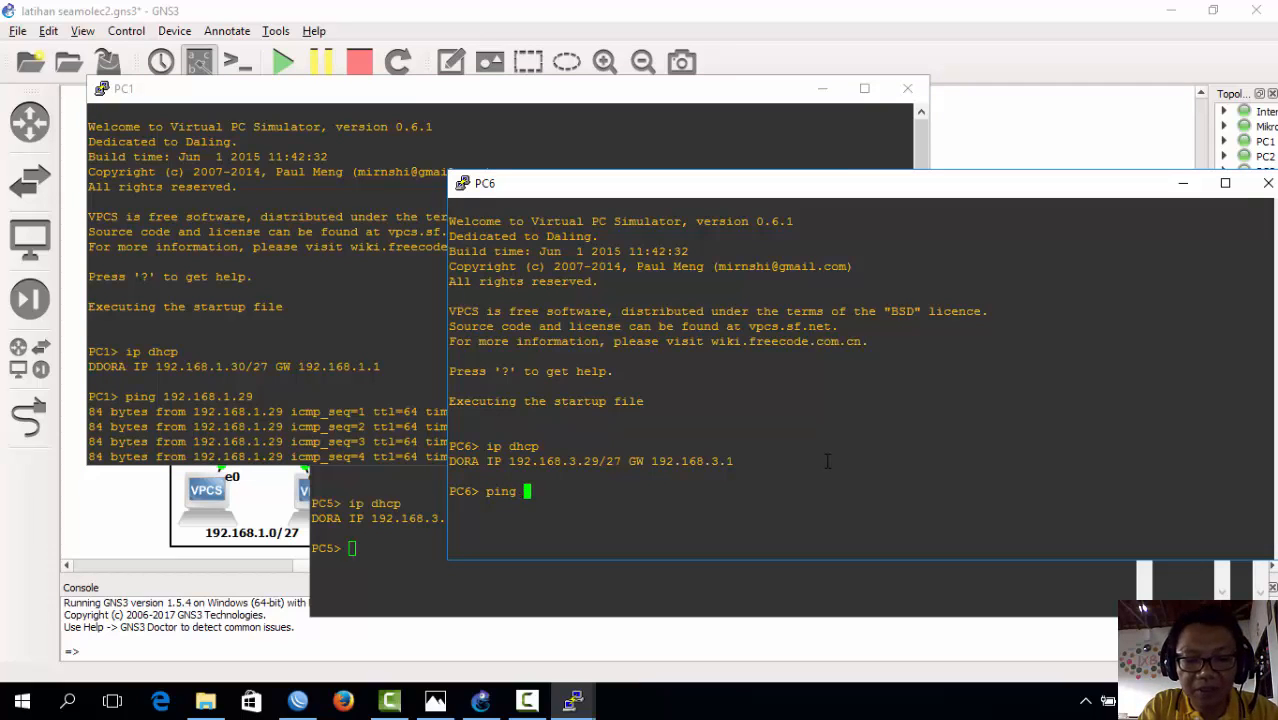
text( 192.1)
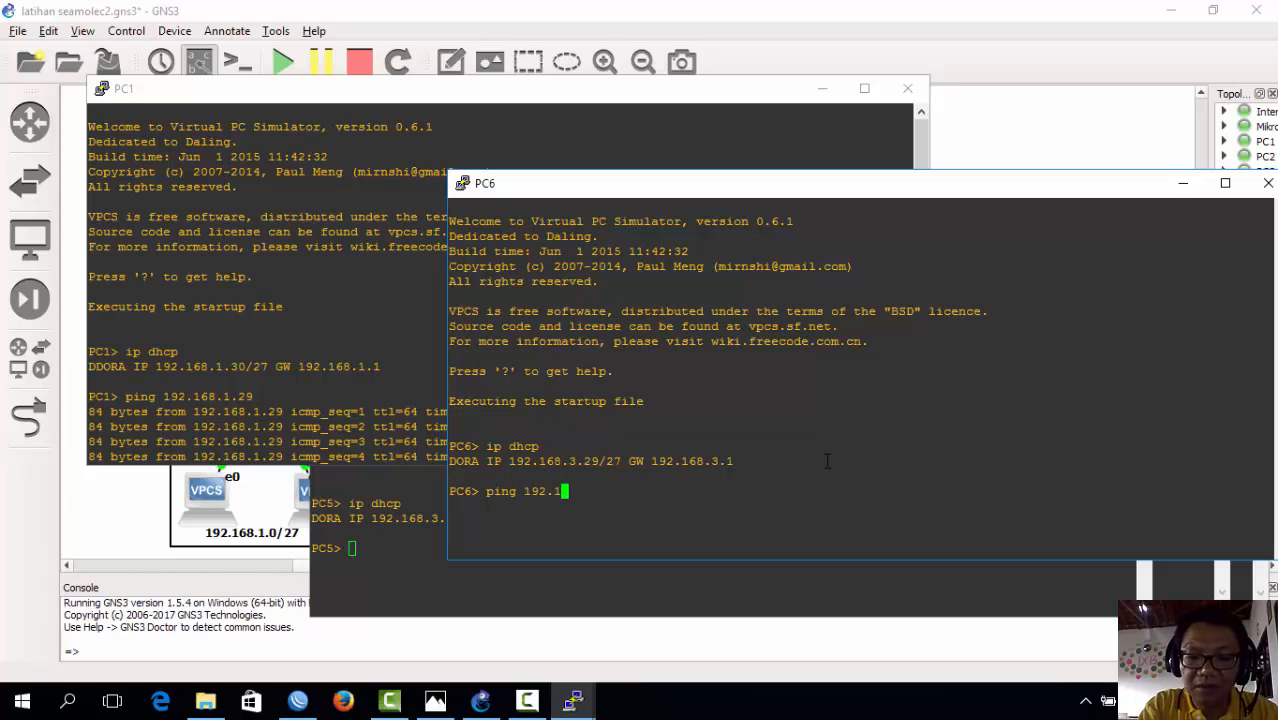
text(68.1)
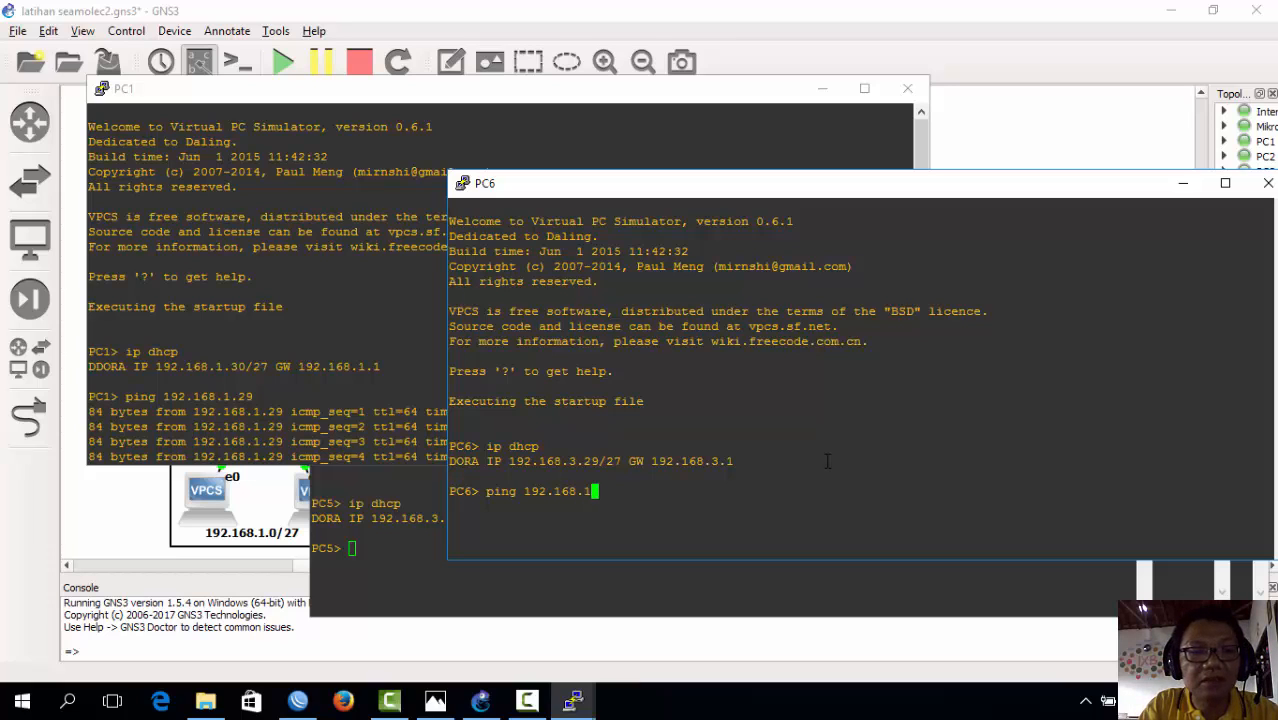
text(.30)
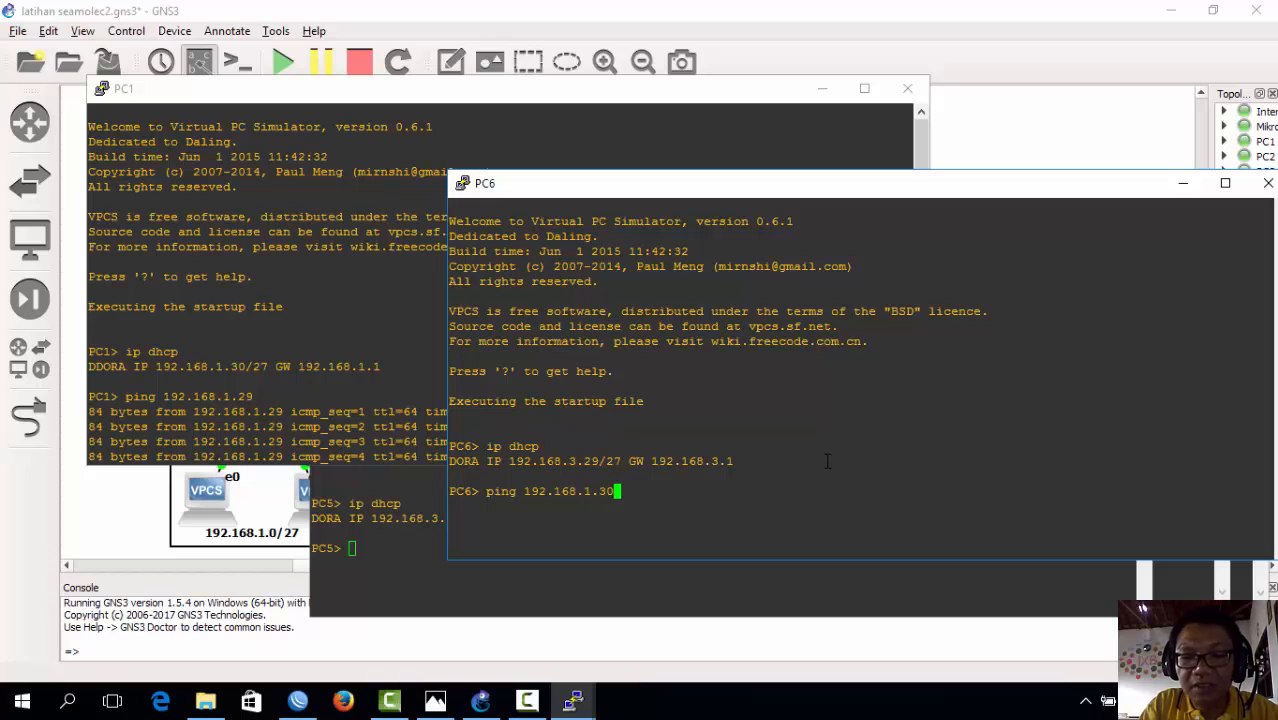
key(Return)
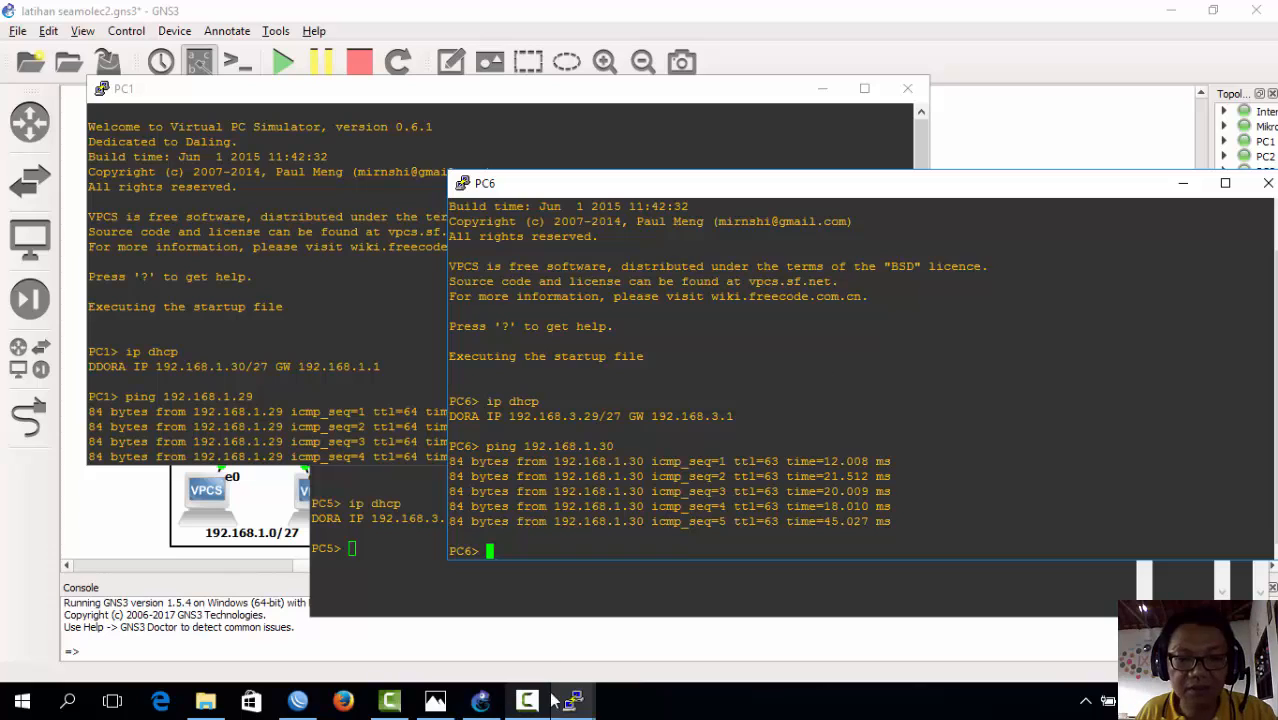
- Bring up the PC4 console beside PC6 to read its address, and ping 192.168.2.29 from PC6
mouse_move(578, 692)
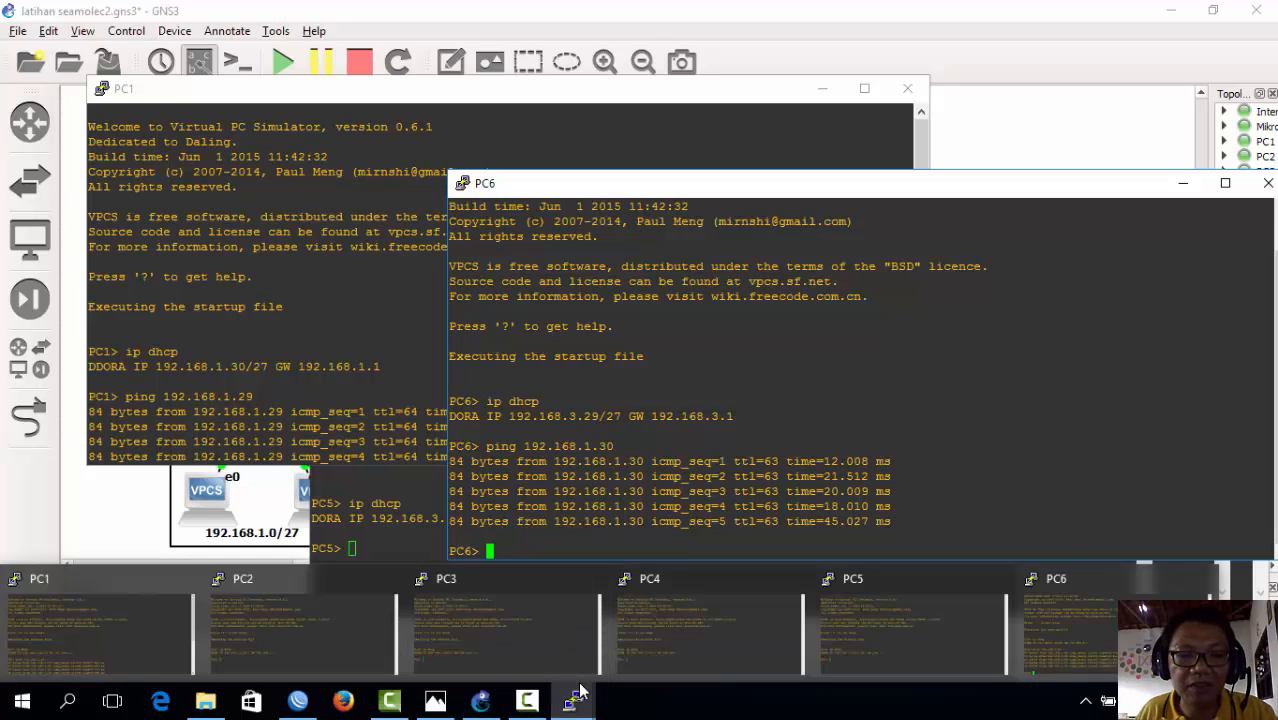
click(648, 643)
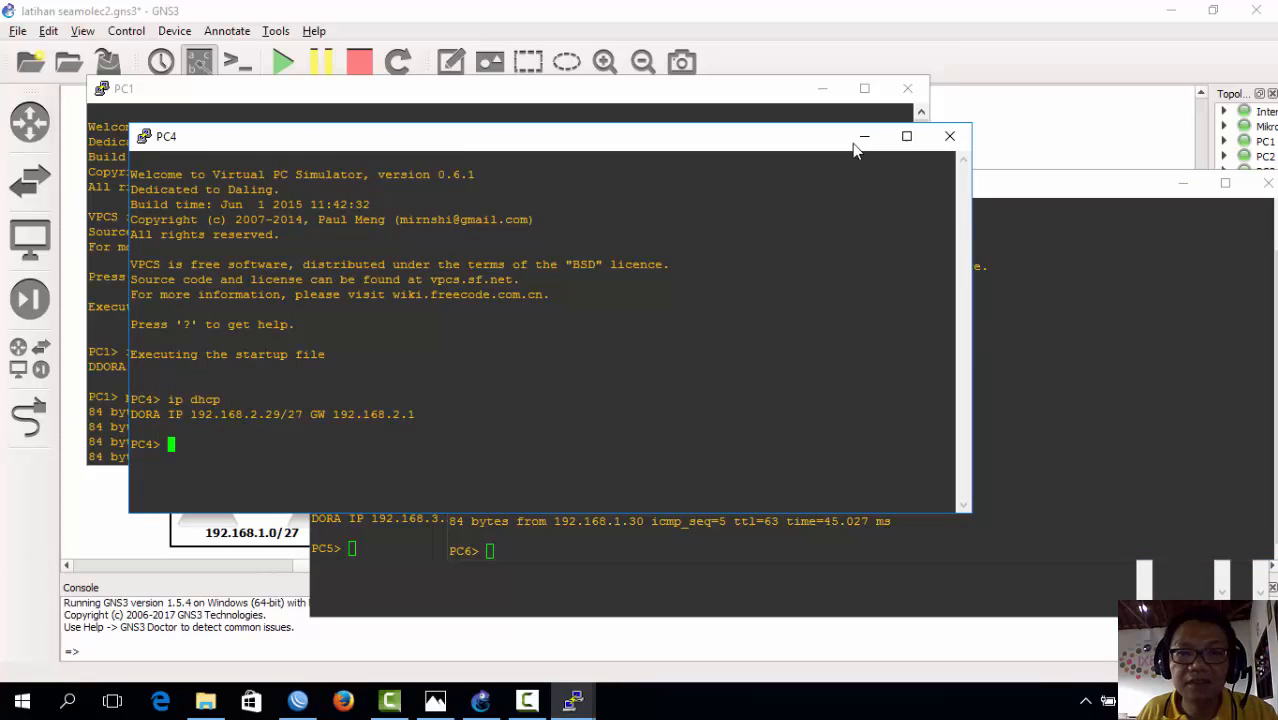
drag(786, 146, 712, 112)
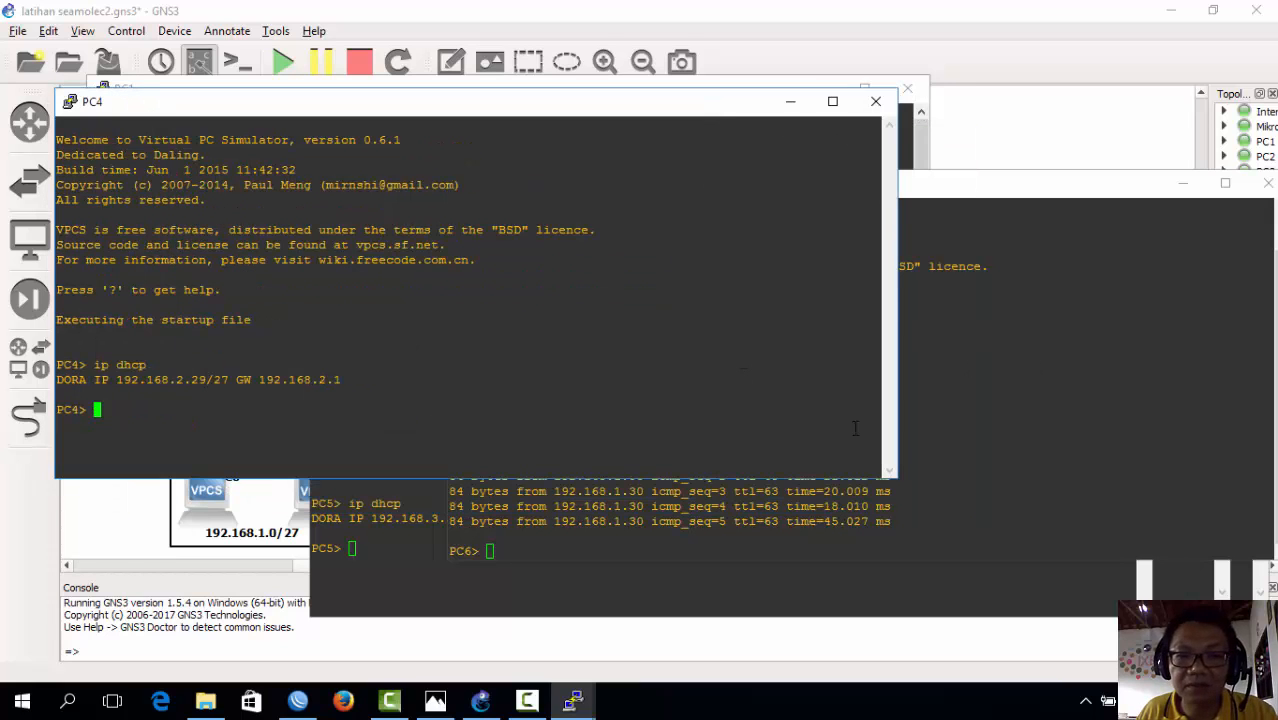
click(948, 528)
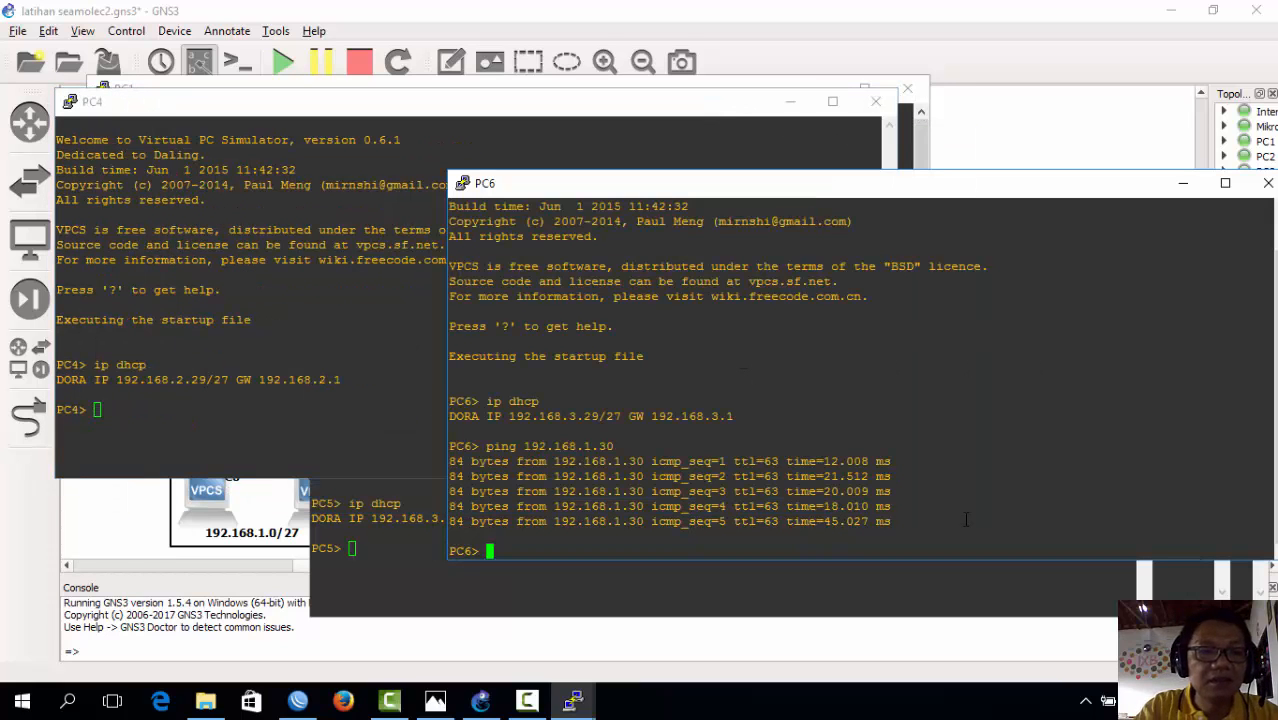
text(ping )
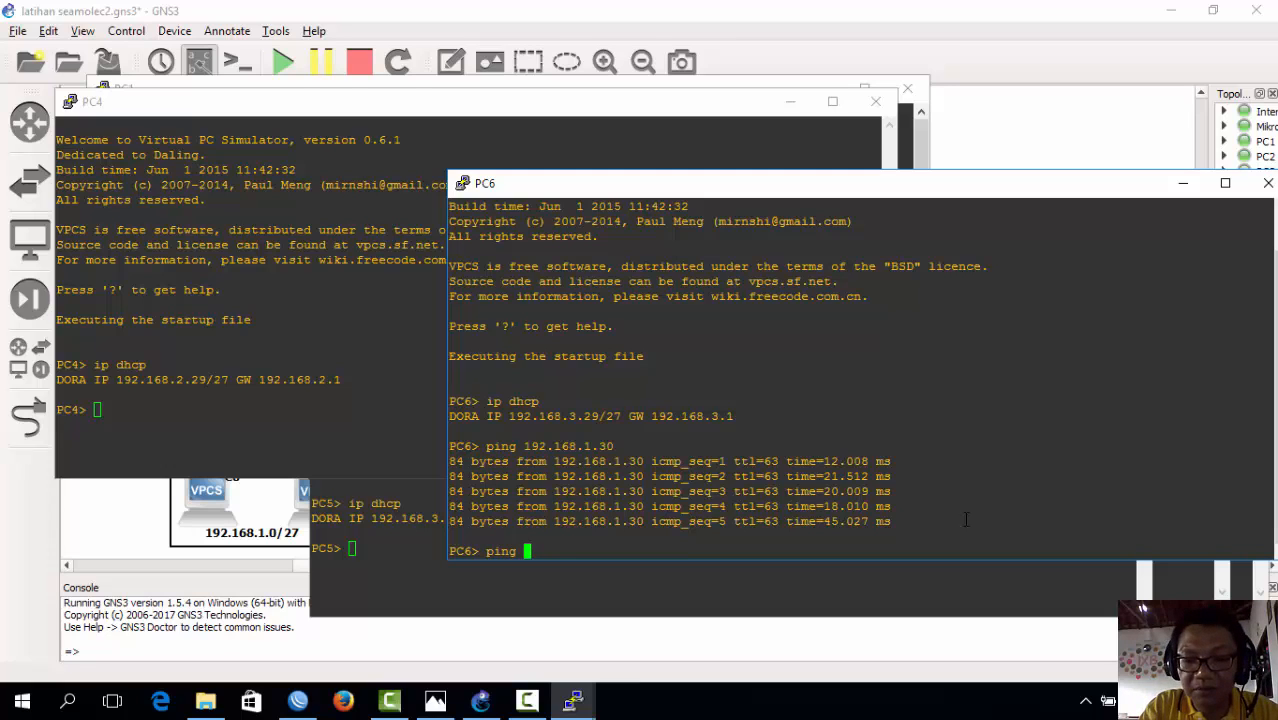
text(192.16)
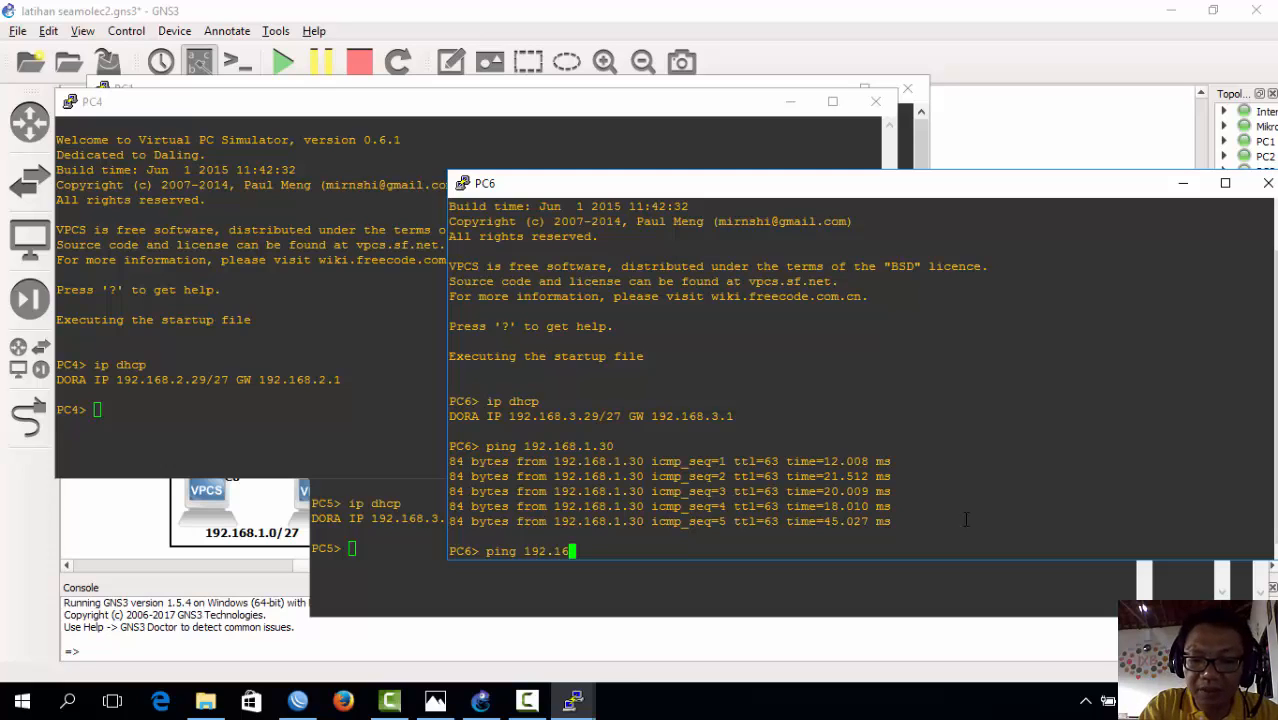
text(8.2.)
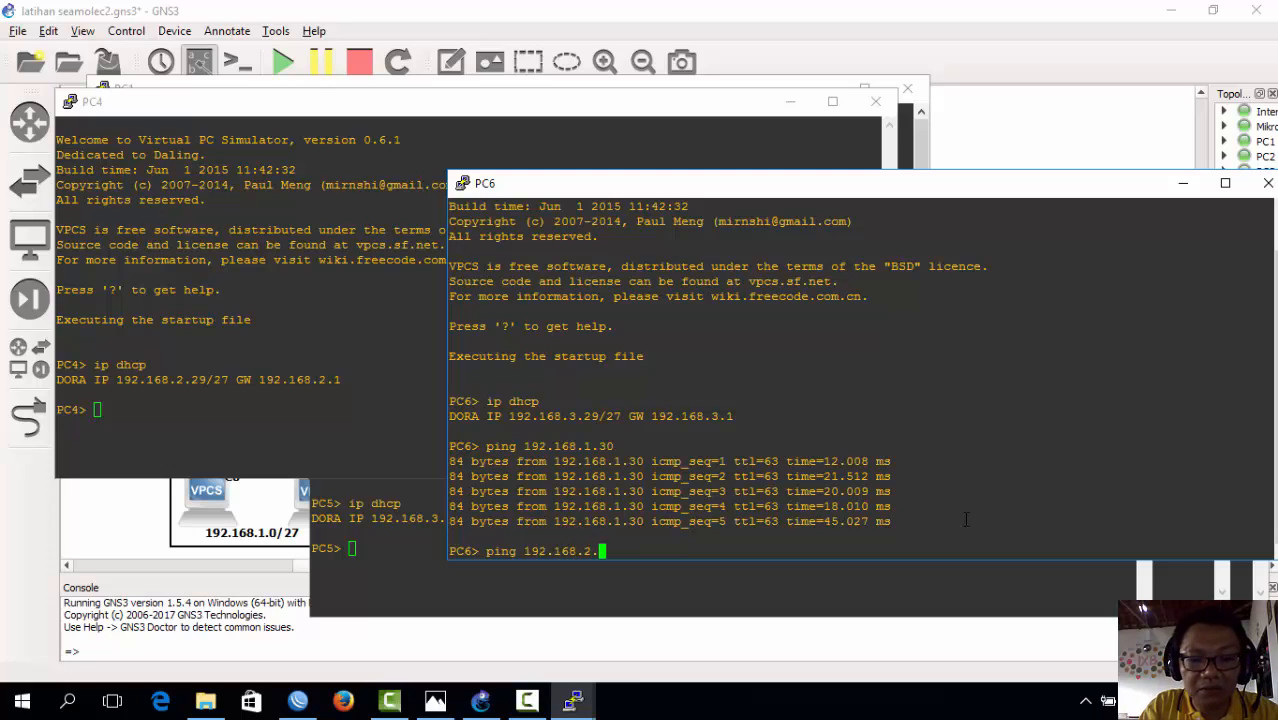
text(29)
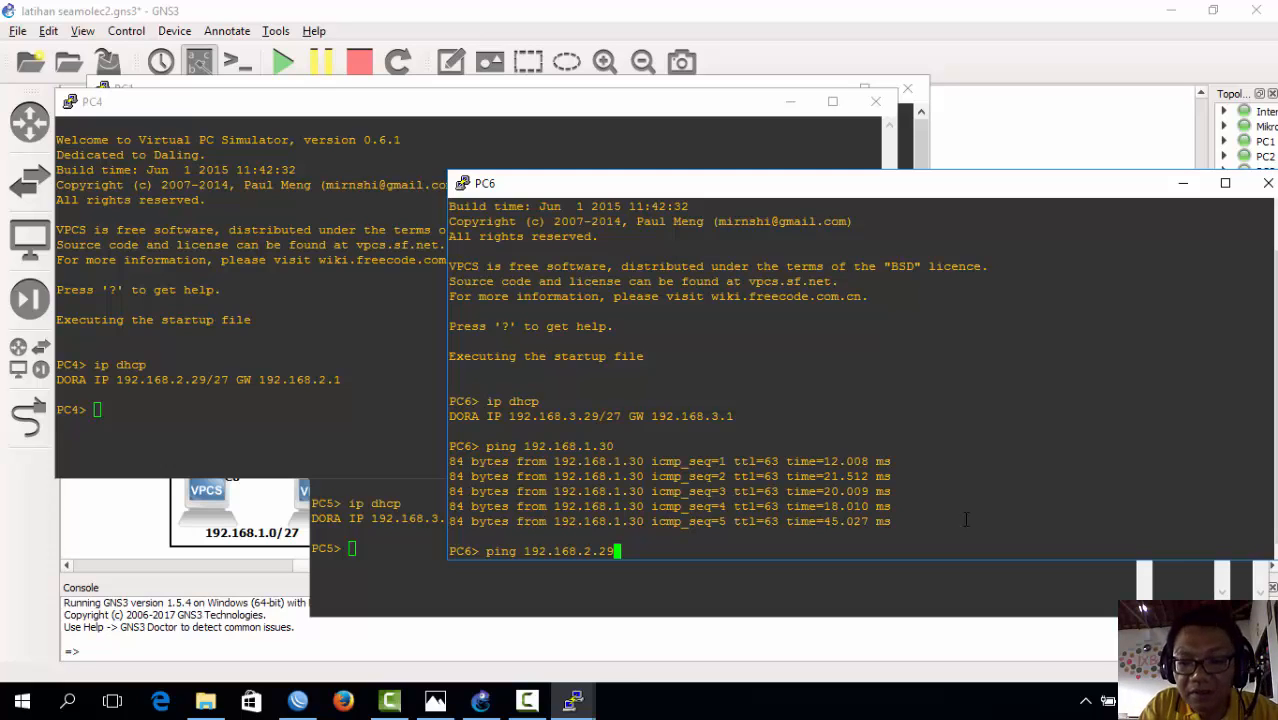
key(Return)
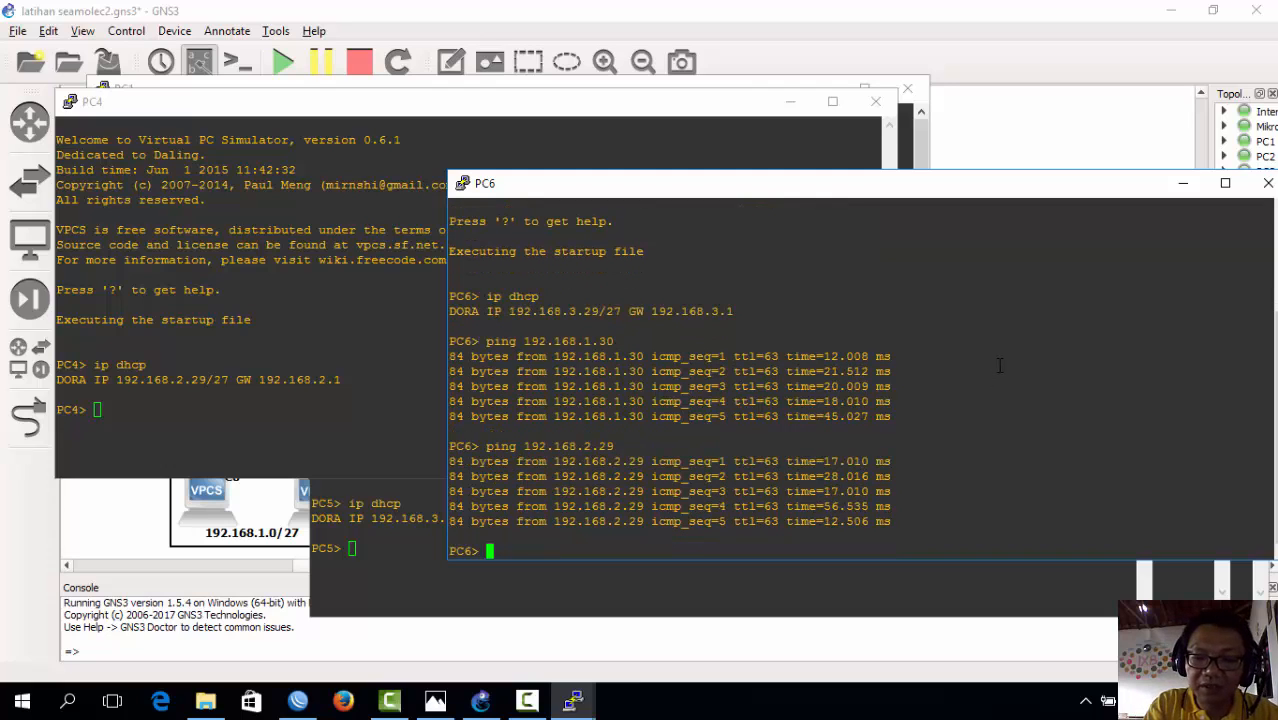
- Ping the external address 118.98.222.1 from PC6 to test its internet connectivity
text(ping)
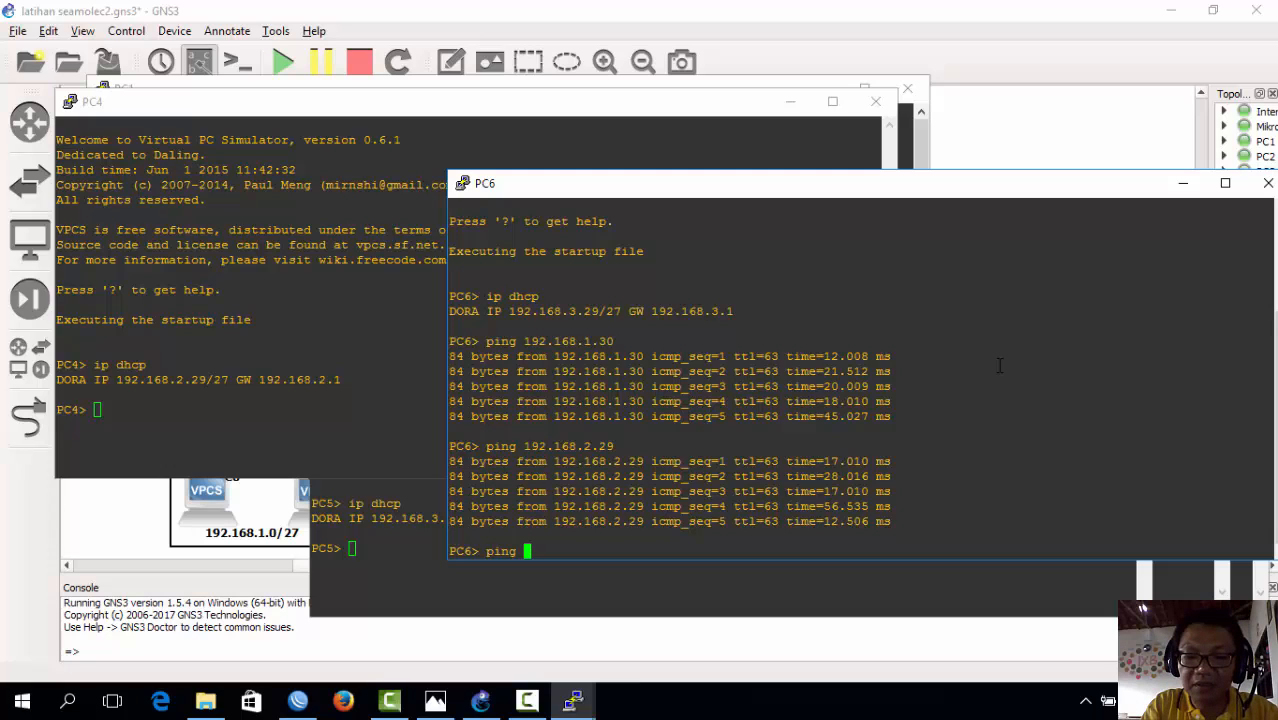
text(118.)
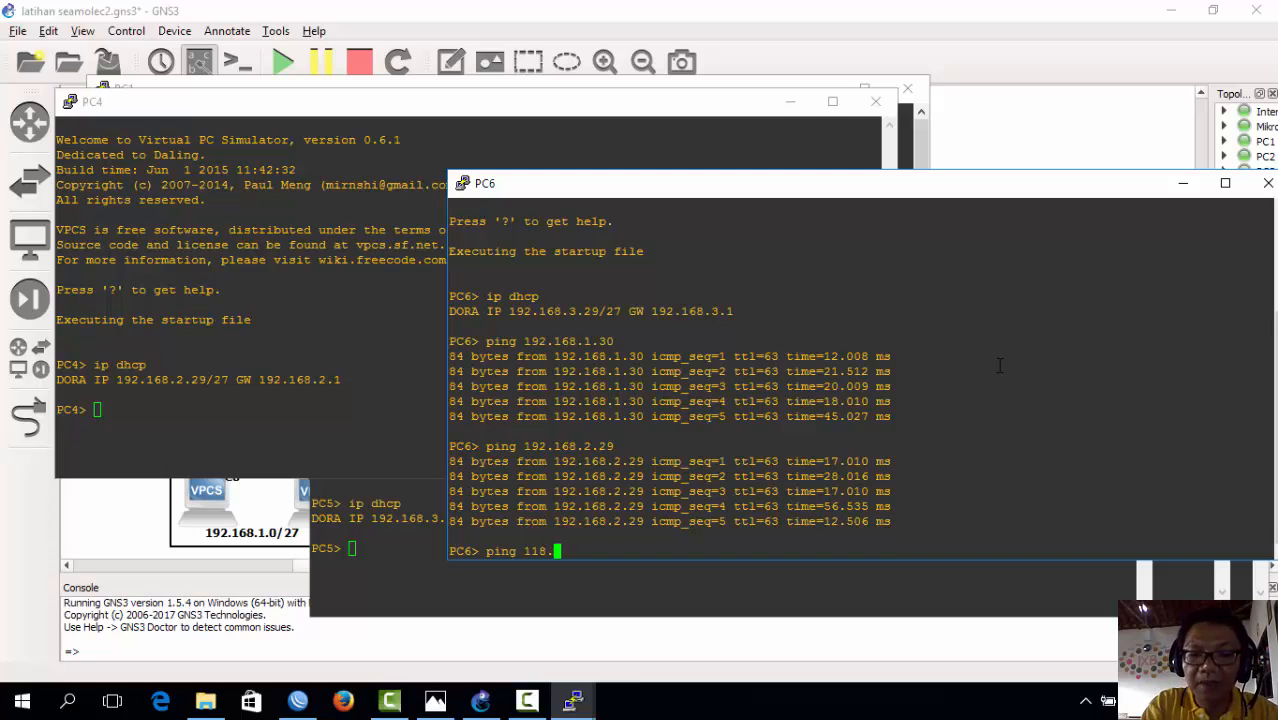
text(98.22)
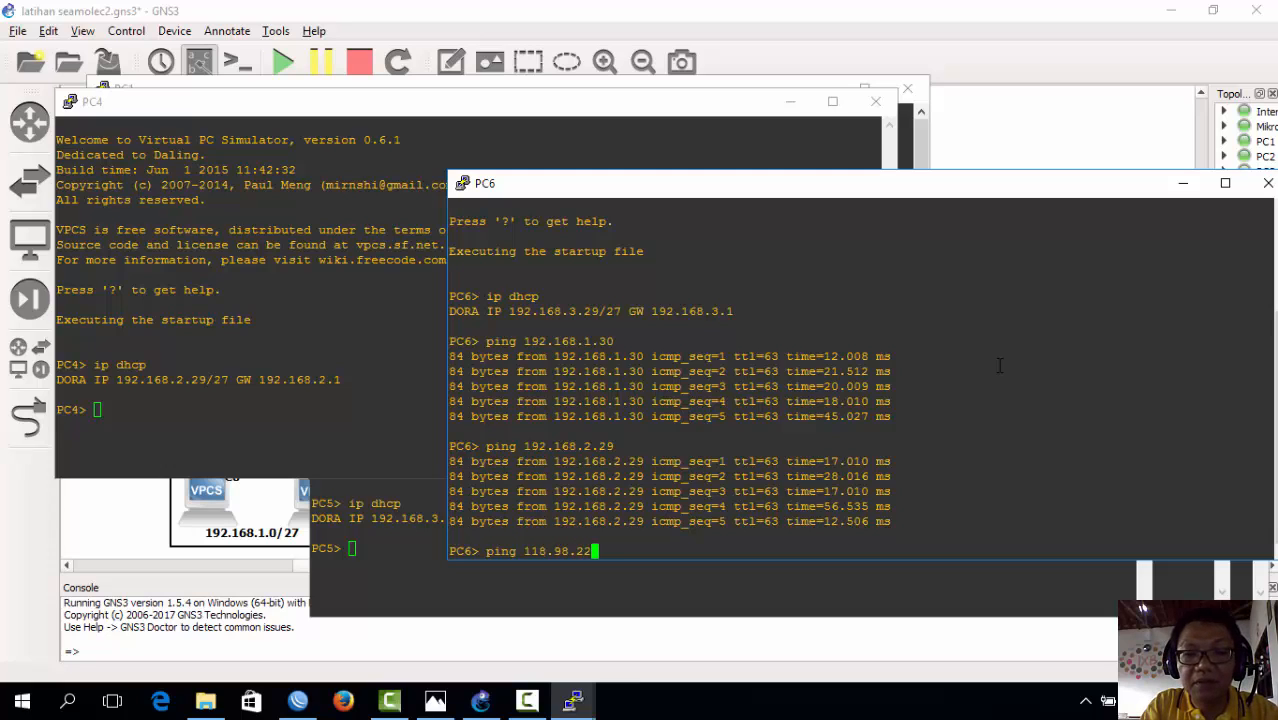
text(2.)
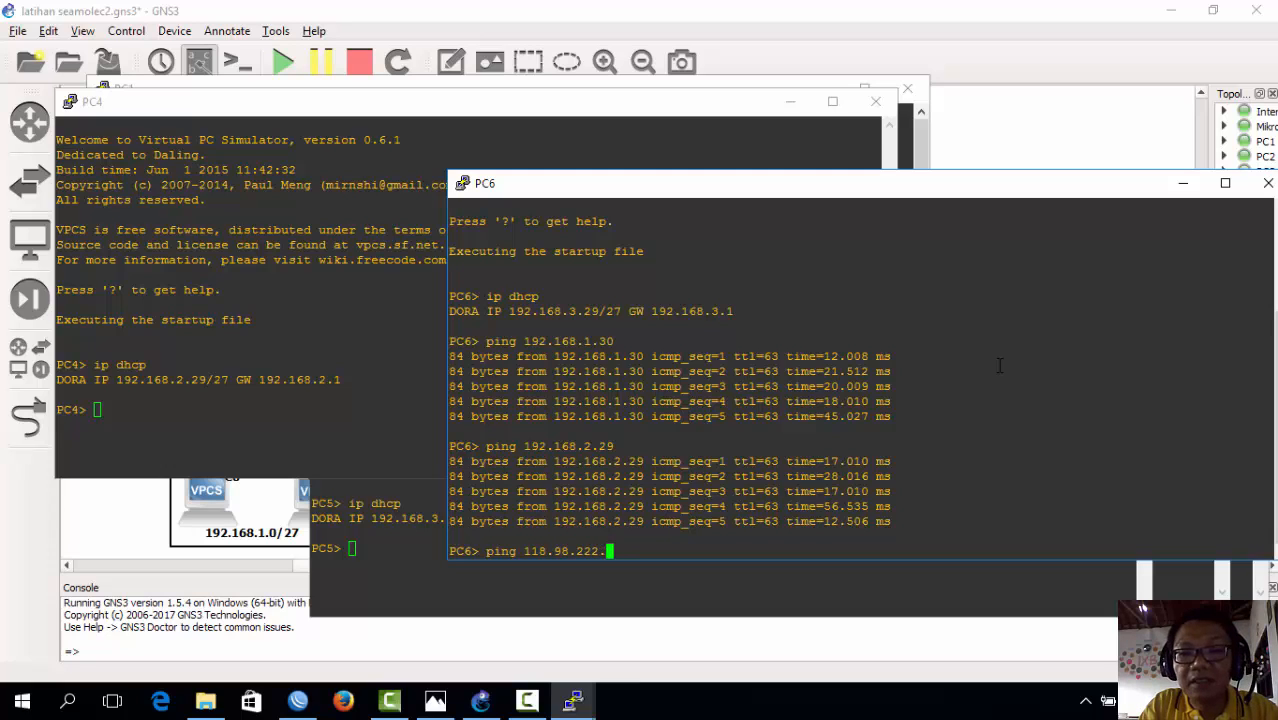
text(1)
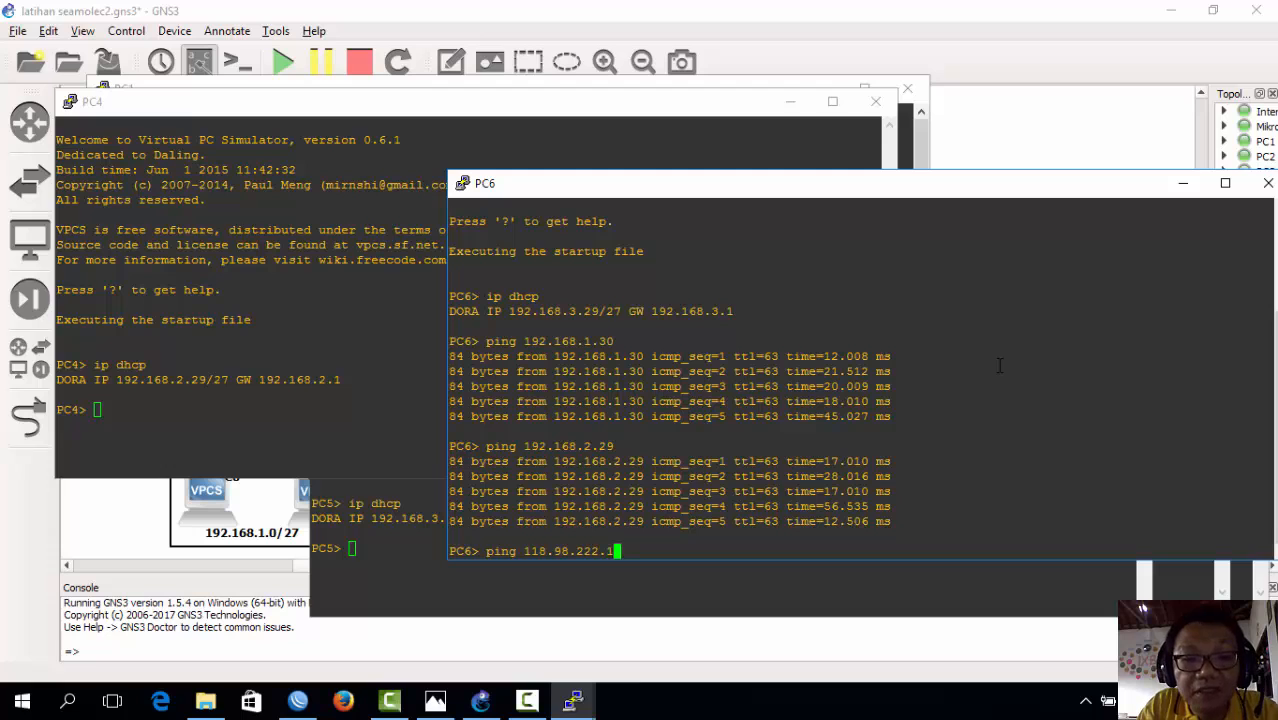
key(Return)
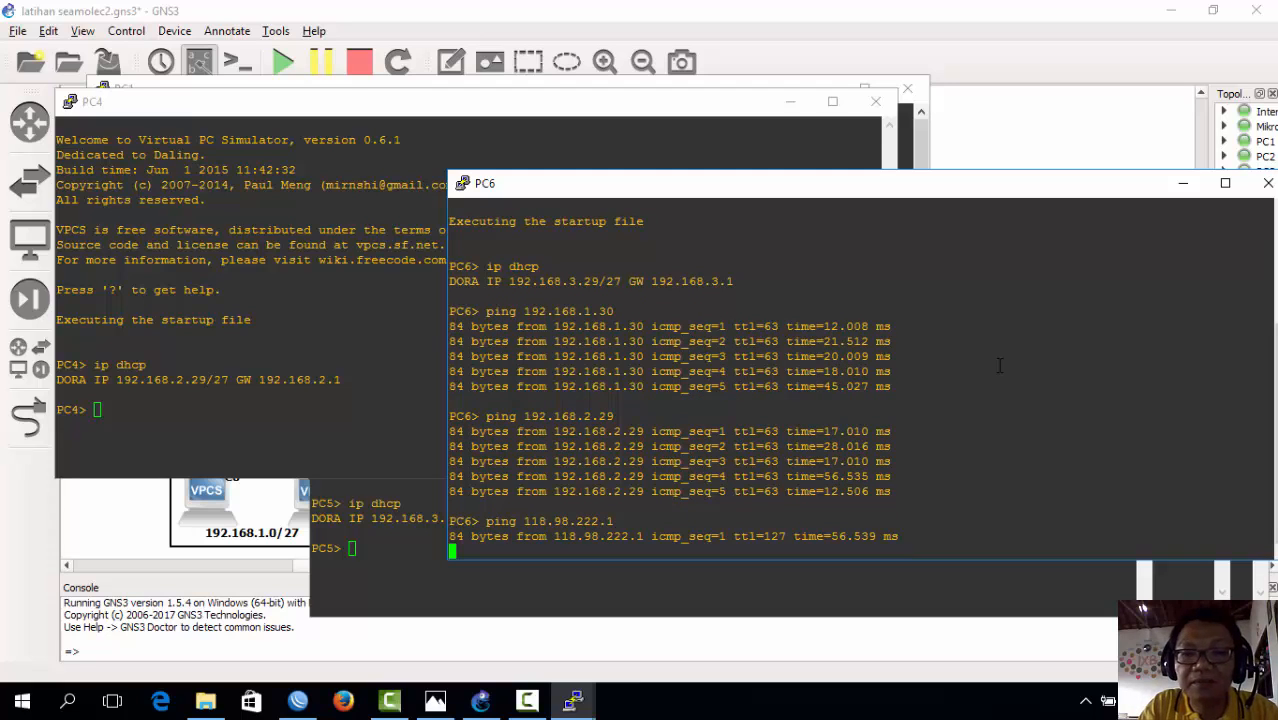